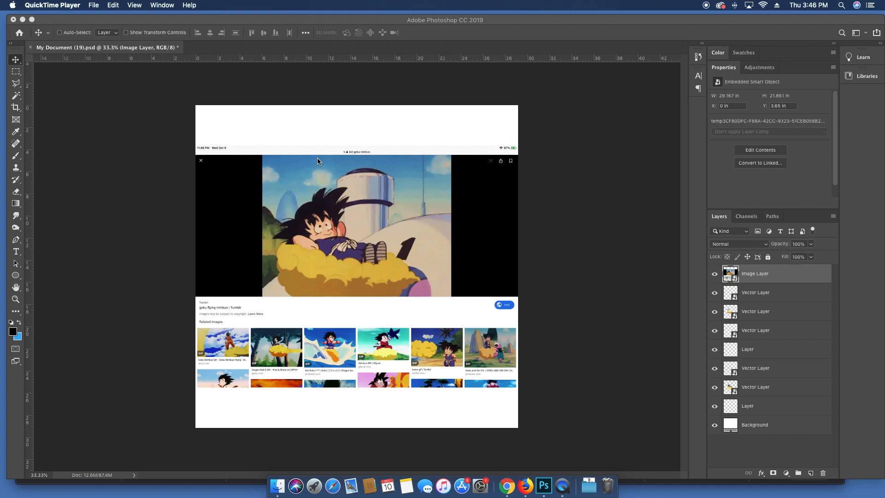
Step: Hide the reference image layer above the cartoon artwork and delete it
left_click(714, 277)
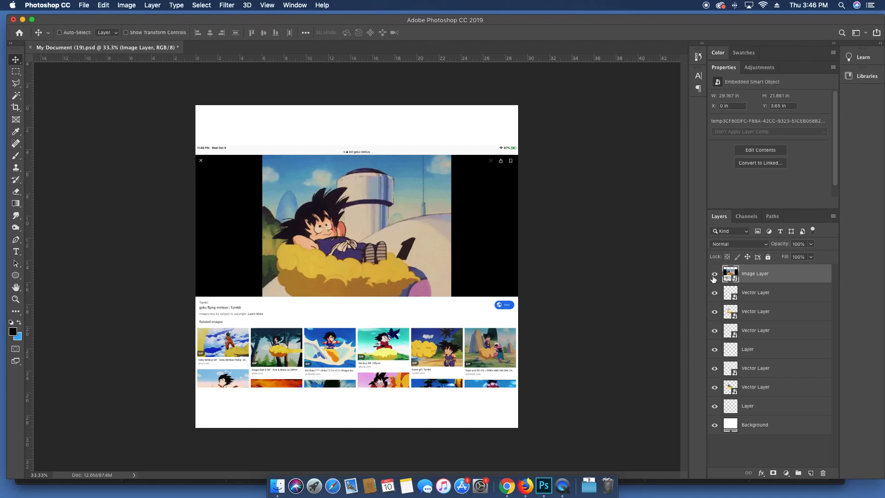
left_click(715, 276)
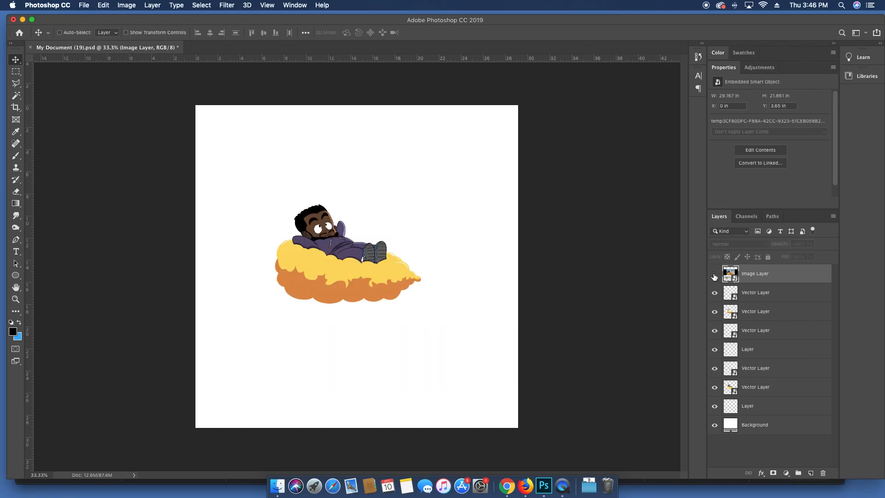
key("super+equal")
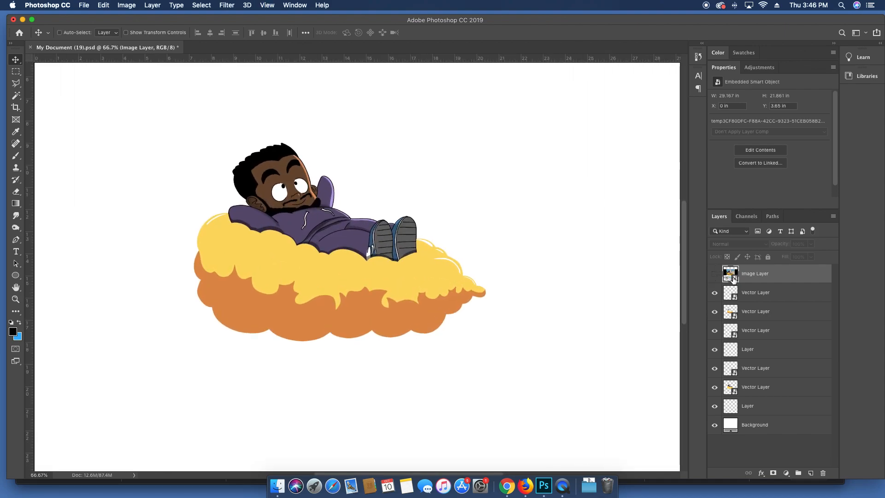
key("BackSpace")
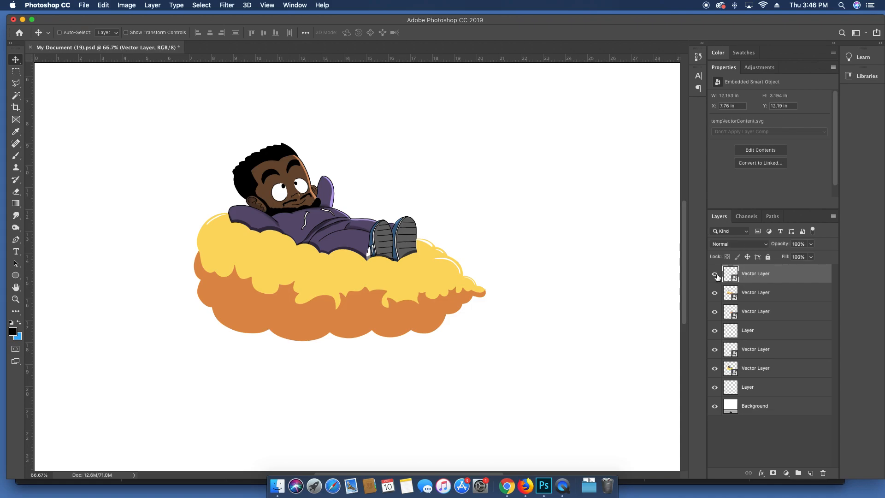
Step: Check the content of the top two vector layers by toggling their visibility, and merge them into one layer
left_click(715, 275)
left_click(715, 275)
left_click(715, 293)
left_click(715, 293)
left_click(768, 294, "shift")
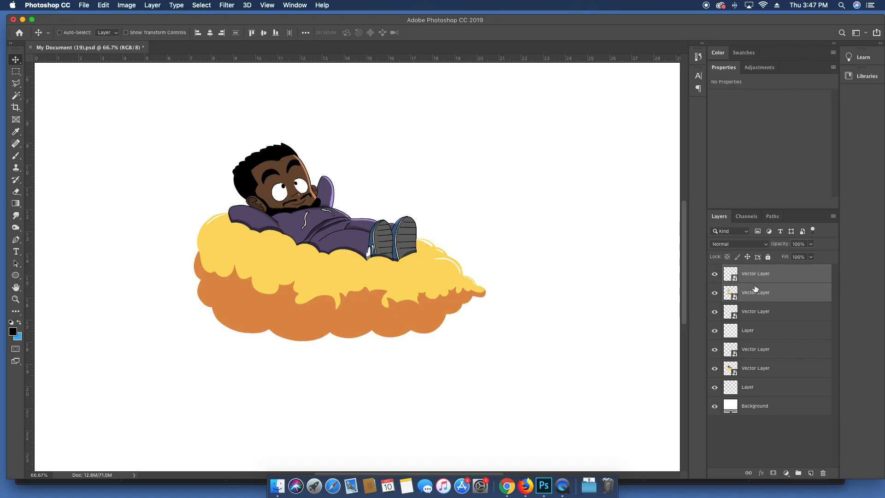
key("super+e")
left_click(713, 278)
left_click(713, 278)
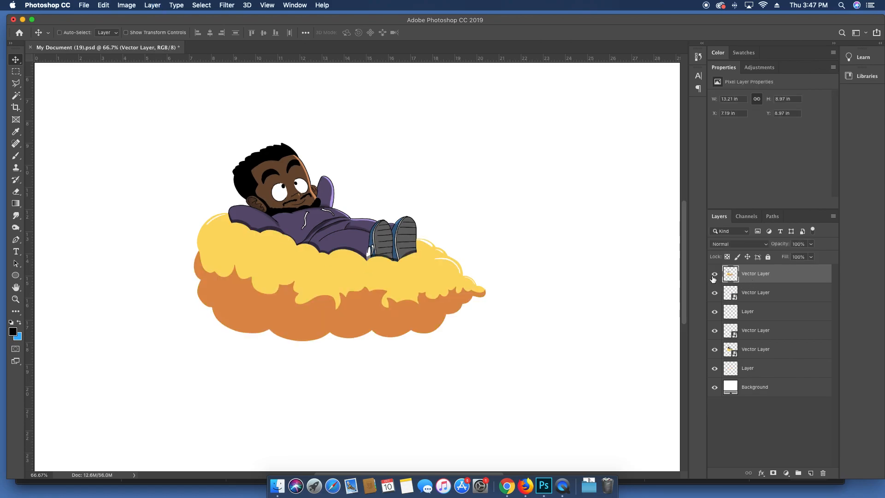
Step: Try merging the merged top layer with the vector layer beneath it, and undo that merge
left_click(763, 294, "super")
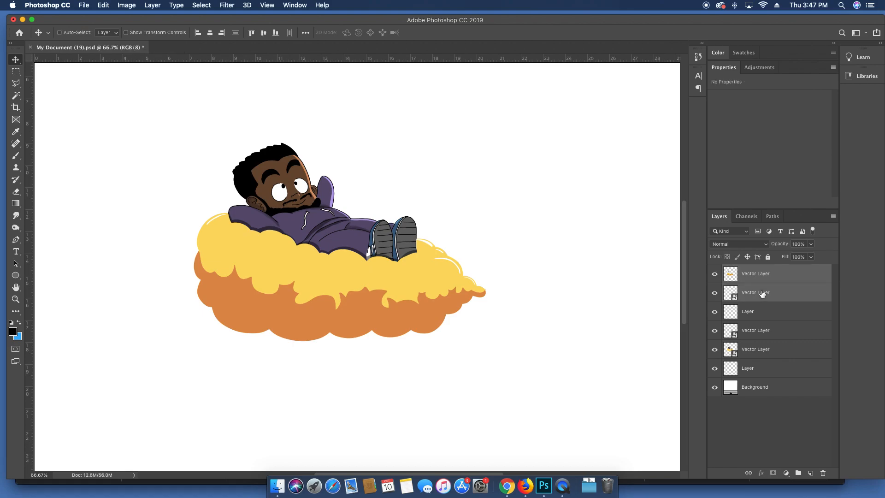
key("super+e")
left_click(714, 274)
left_click(713, 275)
left_click(754, 295, "super")
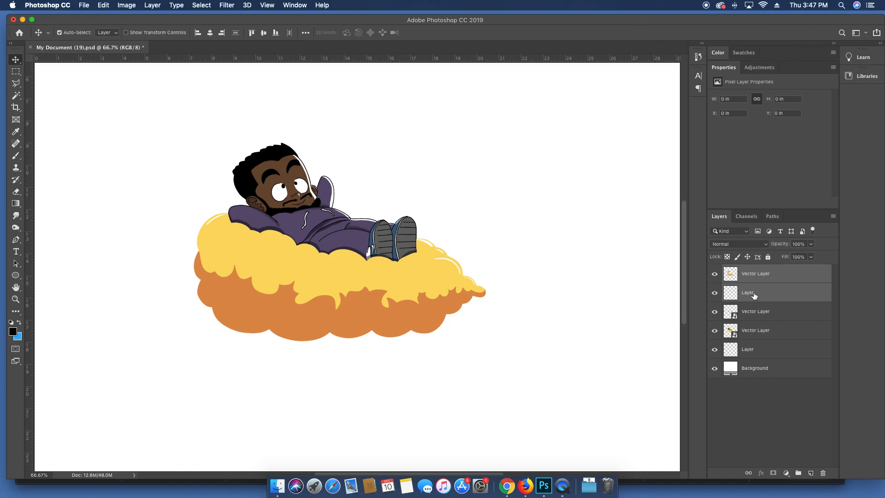
key("super+z")
key("super+shift+z")
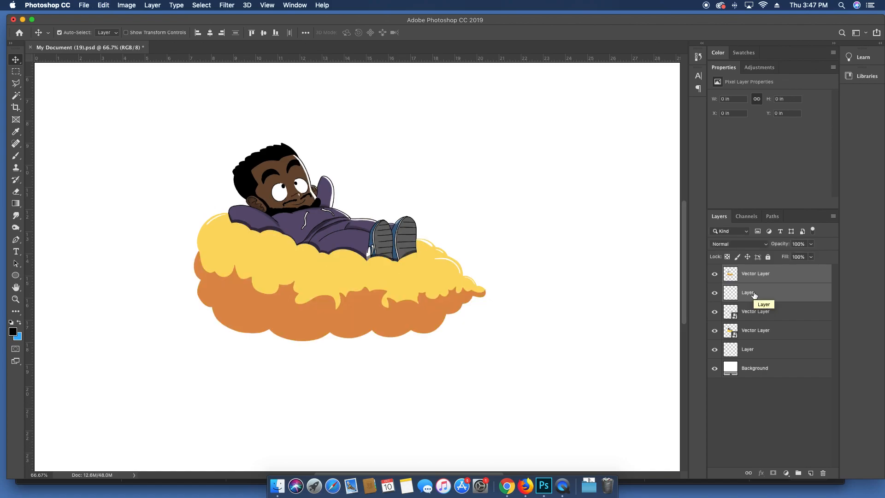
key("super+z")
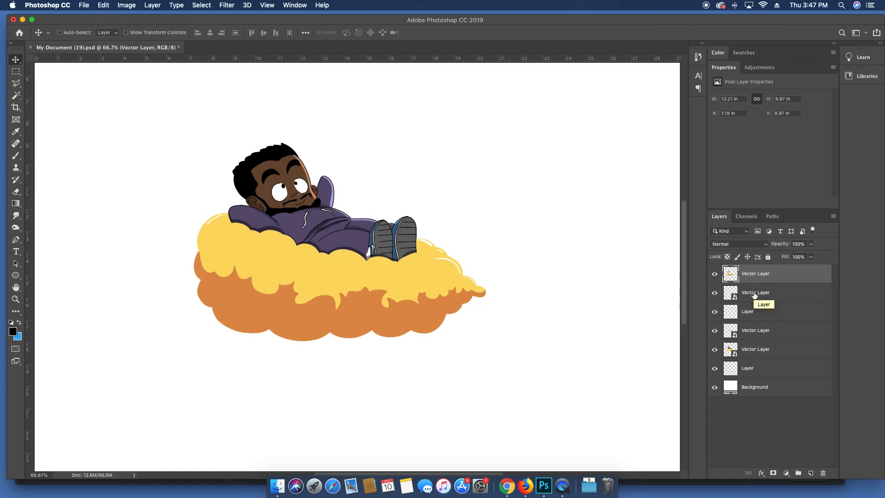
Step: Merge all artwork layers above the background into one layer and delete the white Background layer
left_click(757, 366, "shift")
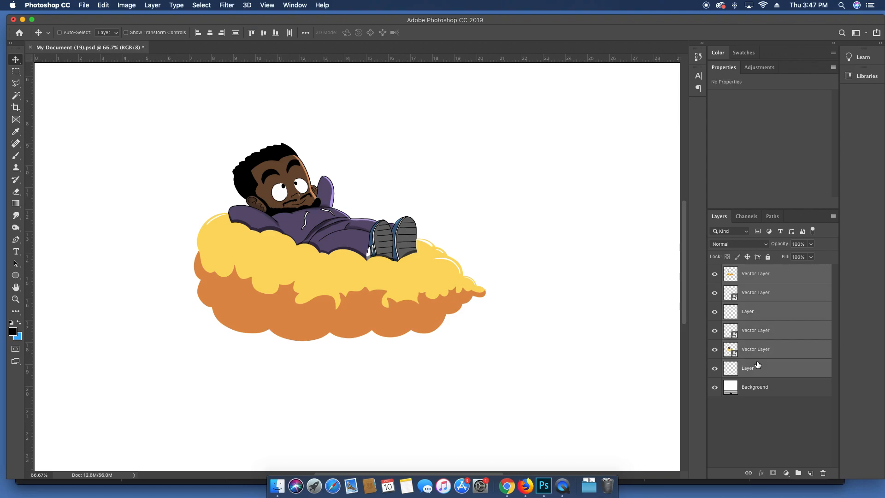
key("super+e")
left_click(715, 292)
left_click(764, 293)
key("Delete")
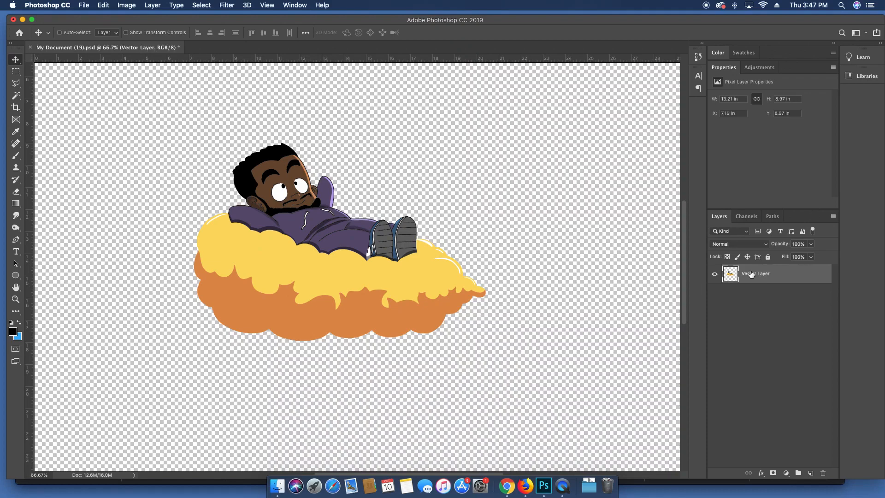
Step: Duplicate the merged artwork layer and merge the copy back into the original
key("z")
left_click_drag(296, 197, 348, 202)
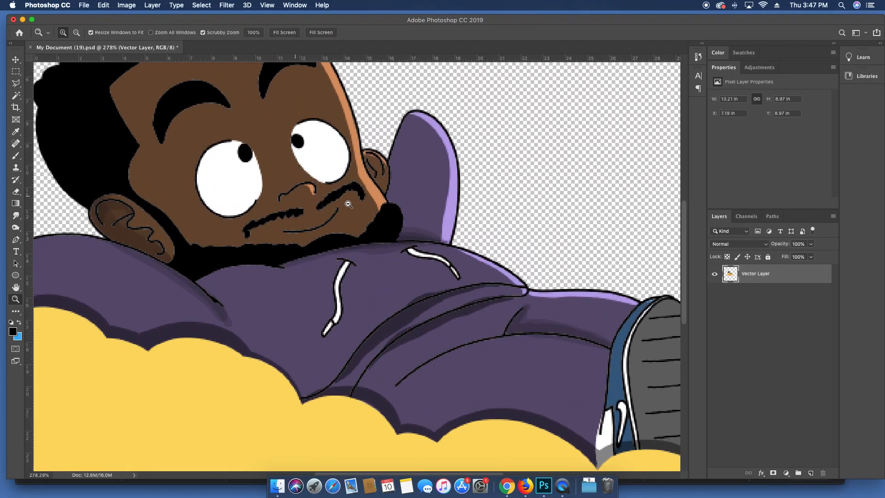
left_click_drag(312, 177, 300, 201)
key("v")
key("super+j")
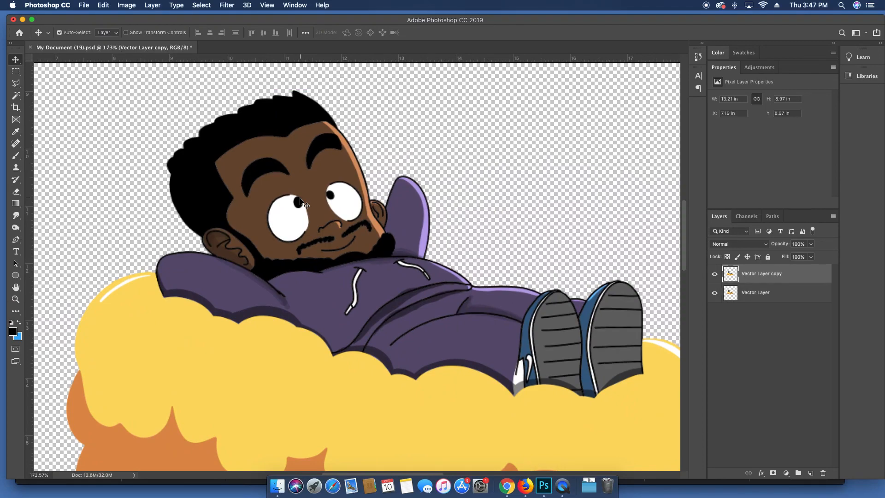
key("super+e")
Step: Switch to full-screen mode and outline both eyes with a Polygonal Lasso selection that leaves out the nose and eyebrows
key("f")
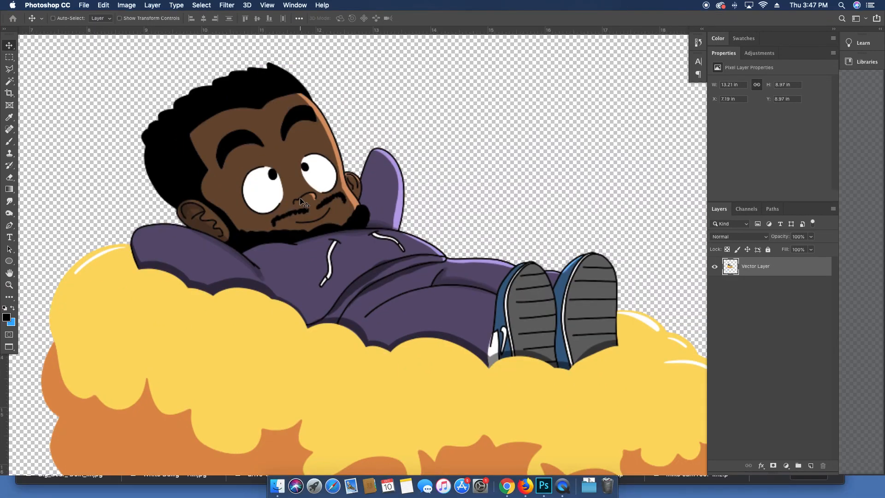
key("l")
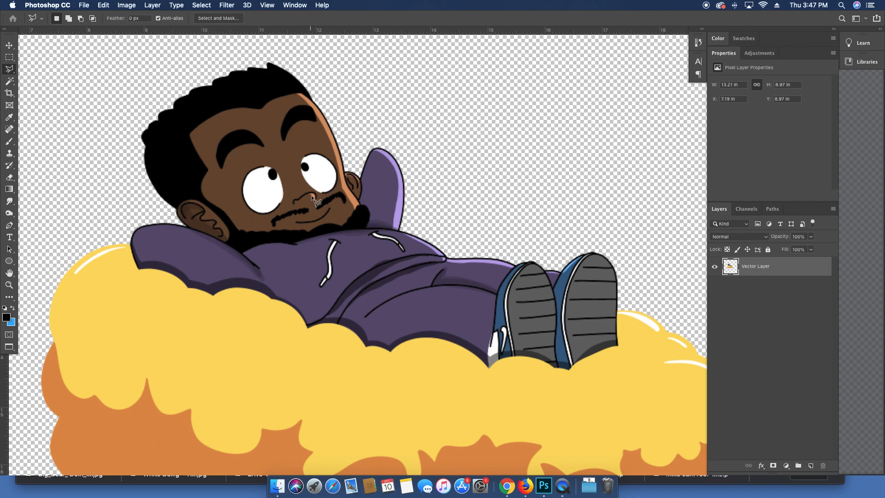
key("z")
left_click_drag(319, 192, 331, 201)
key("l")
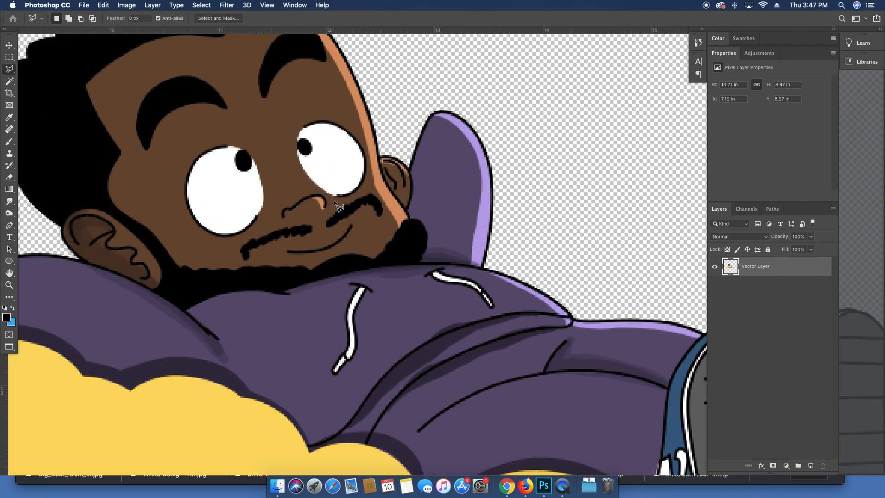
left_click(331, 200)
left_click(228, 247)
left_click(169, 234)
left_click(355, 125)
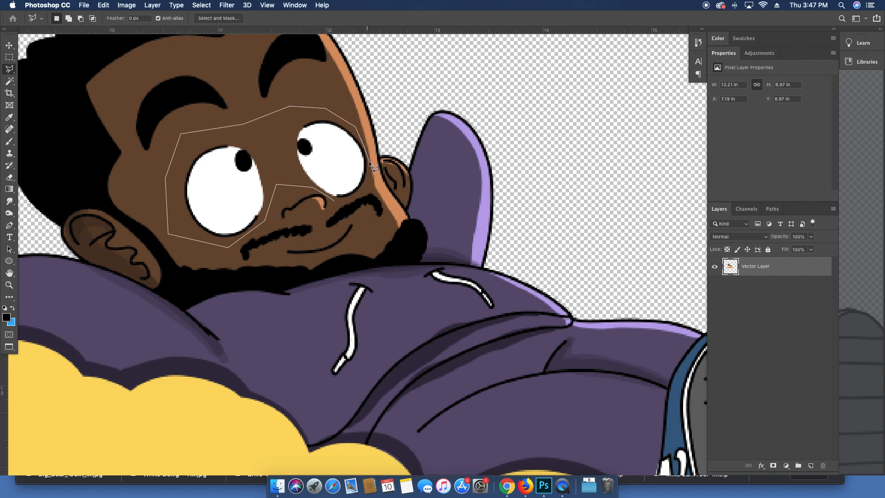
left_click(368, 187)
double_click(349, 201)
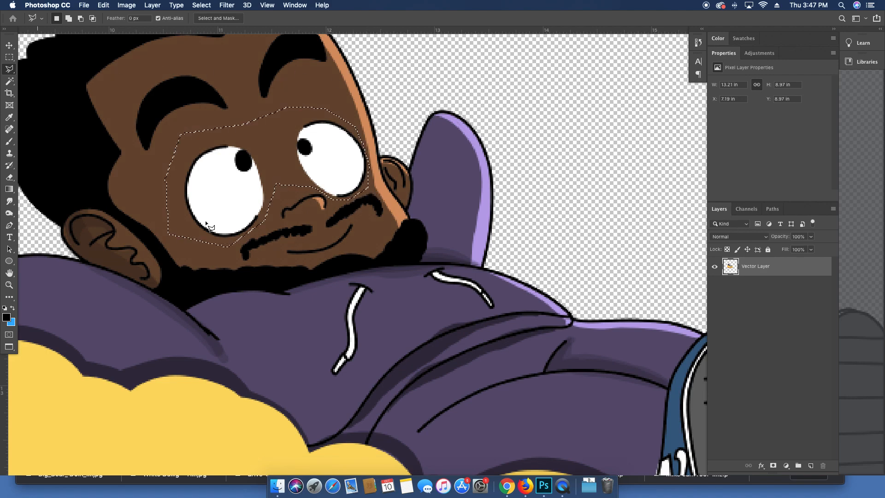
Step: Add a new layer and fill the eye selection with the brown sampled from the character's face
left_click(811, 466)
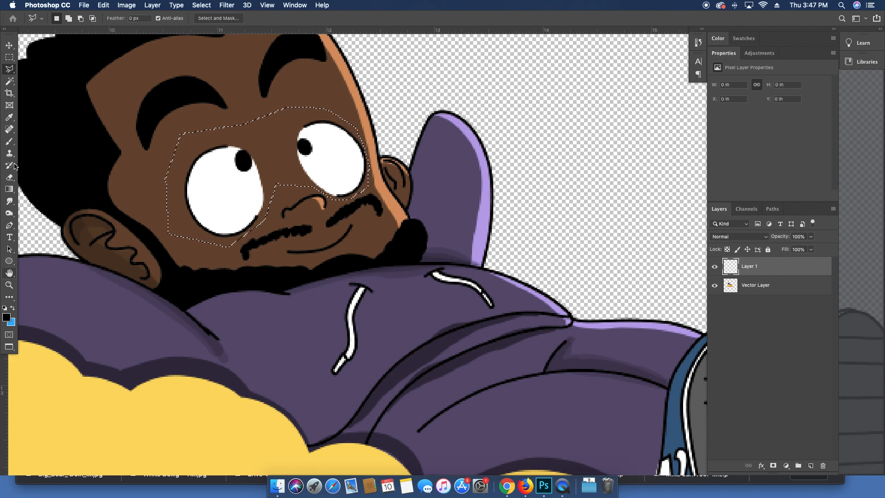
left_click(10, 117)
left_click(190, 119)
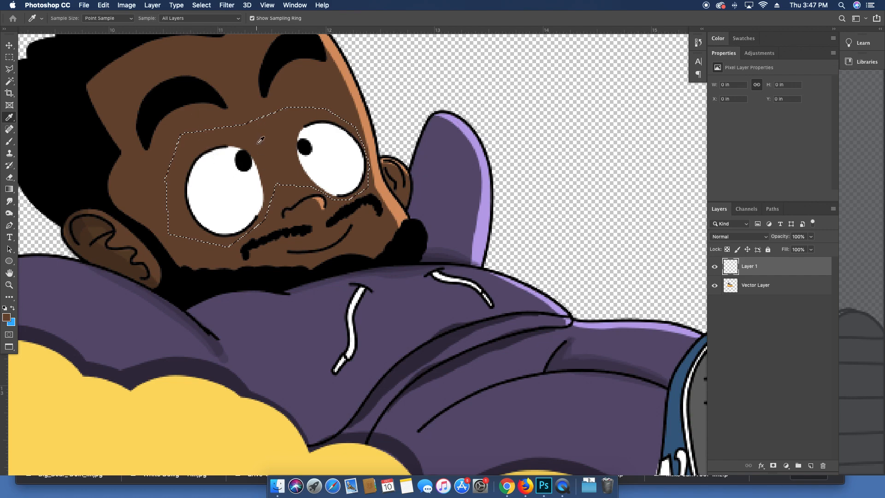
key("v")
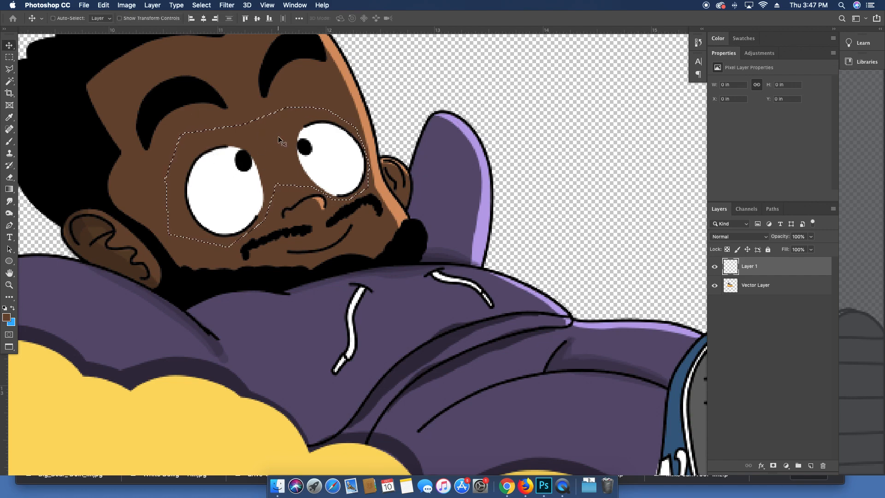
left_click(12, 308)
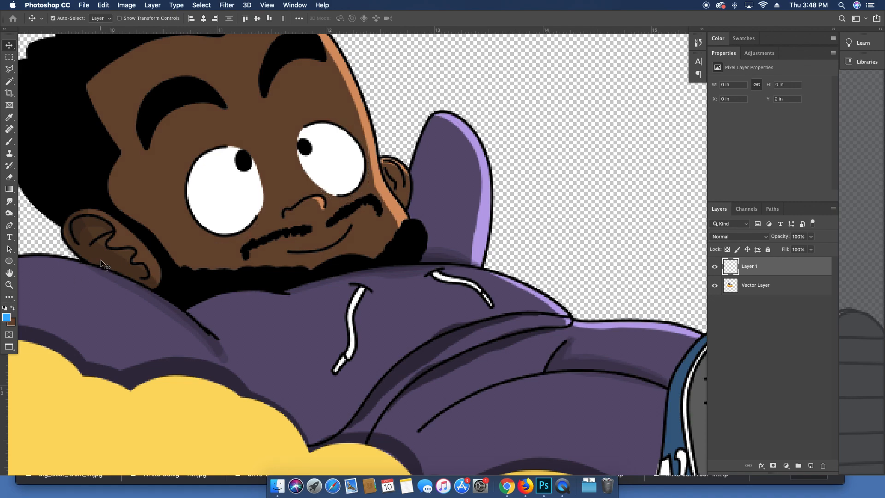
key("super+BackSpace")
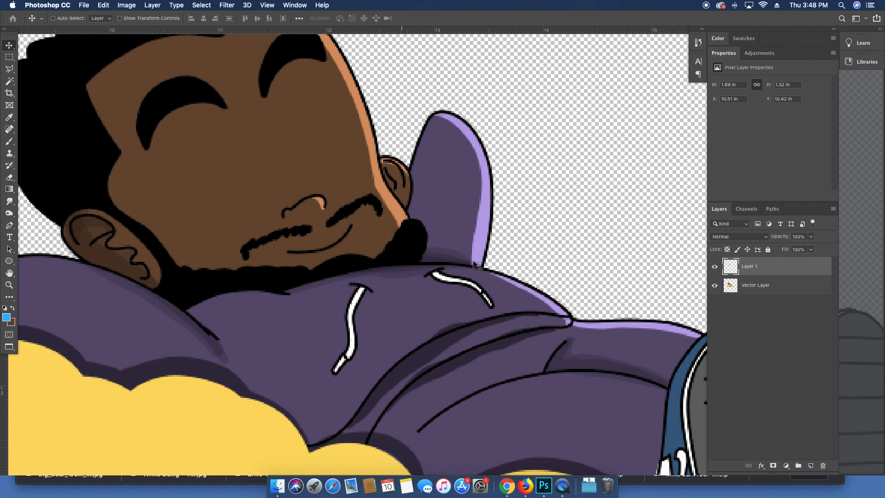
Step: Rename the skin-coloured patch layer to "Closed Eyes"
double_click(749, 267)
type("Closed Eyes")
key("Return")
key("p")
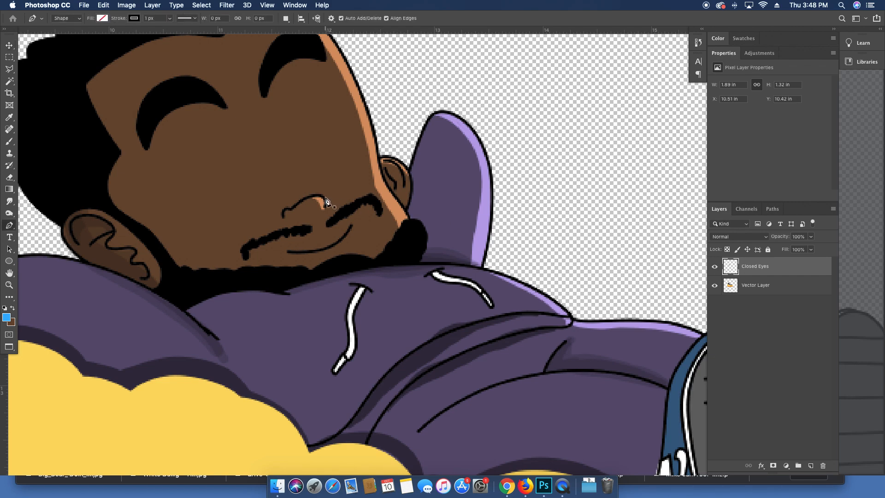
left_click(11, 226)
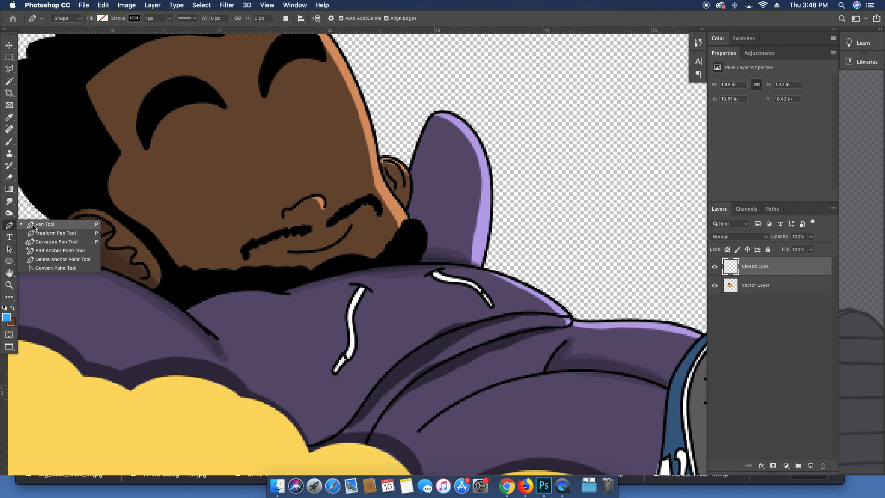
left_click(33, 226)
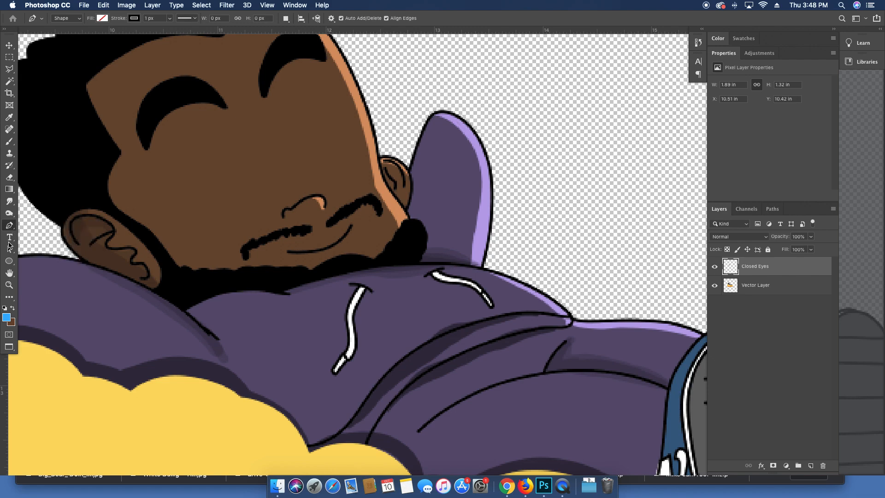
Step: Make a closed-eye line from a black 50.5 pt parenthesis text, rotated into a downward curve below the first eyebrow
left_click(9, 238)
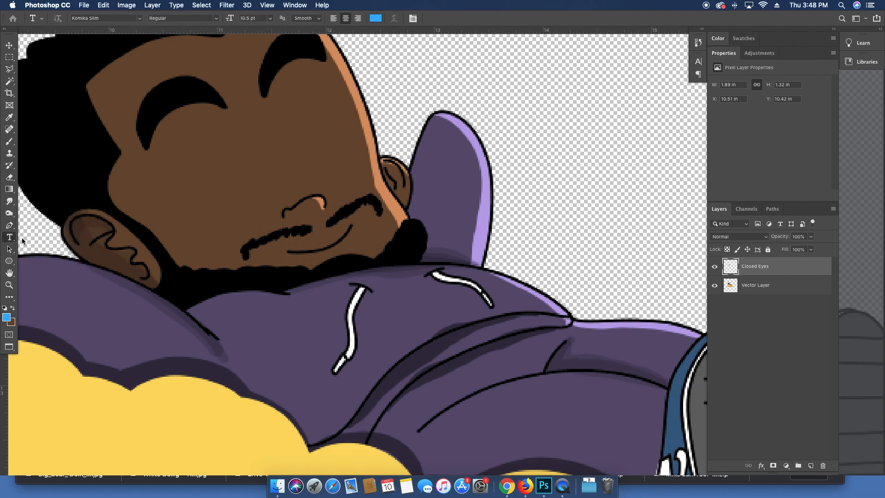
left_click(206, 184)
key("BackSpace")
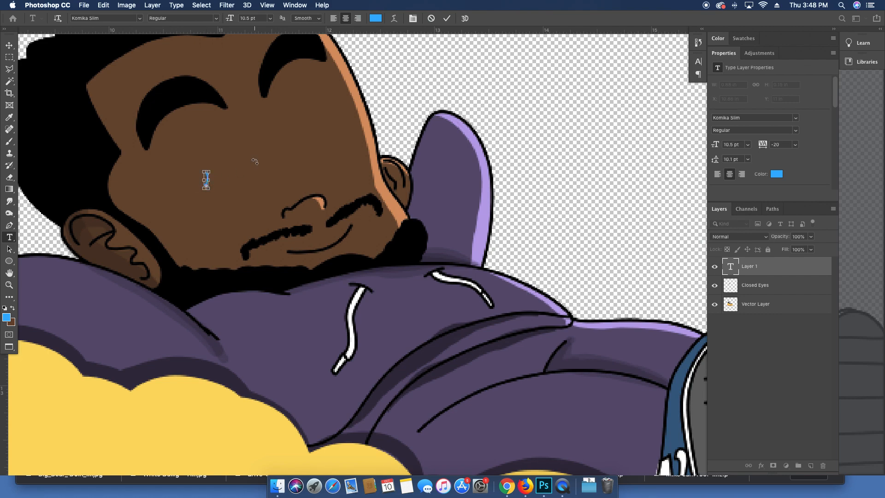
left_click(5, 308)
mouse_move(230, 21)
left_mouse_down()
mouse_move(276, 20)
mouse_move(251, 20)
mouse_move(233, 86)
mouse_move(291, 149)
mouse_move(293, 173)
left_mouse_up()
key("Escape")
key("v")
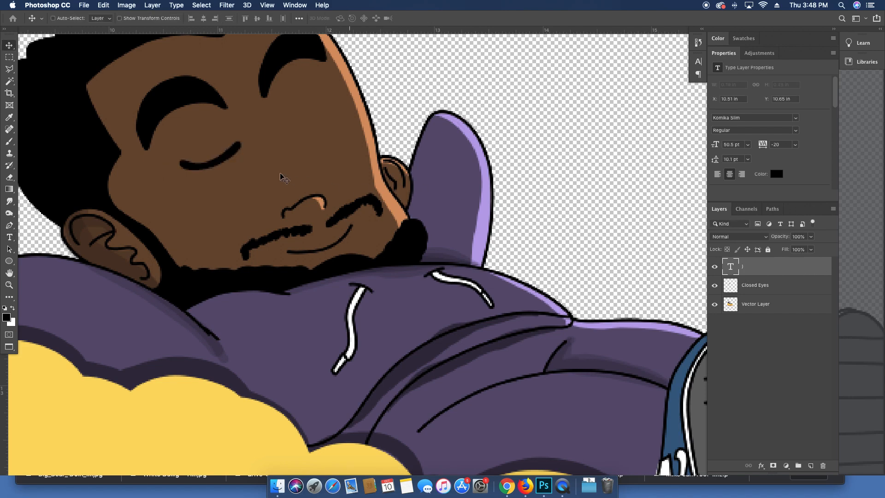
Step: Duplicate the closed-eye curve and place the copy under the other eyebrow, adjusting the original's position
left_click_drag(229, 172, 316, 147)
key("super+j")
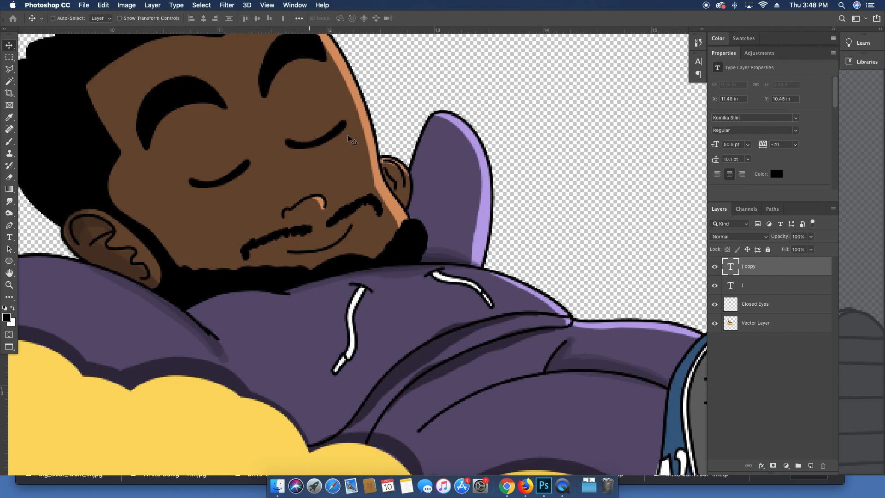
key("super+minus")
key("super+minus")
key("super+minus")
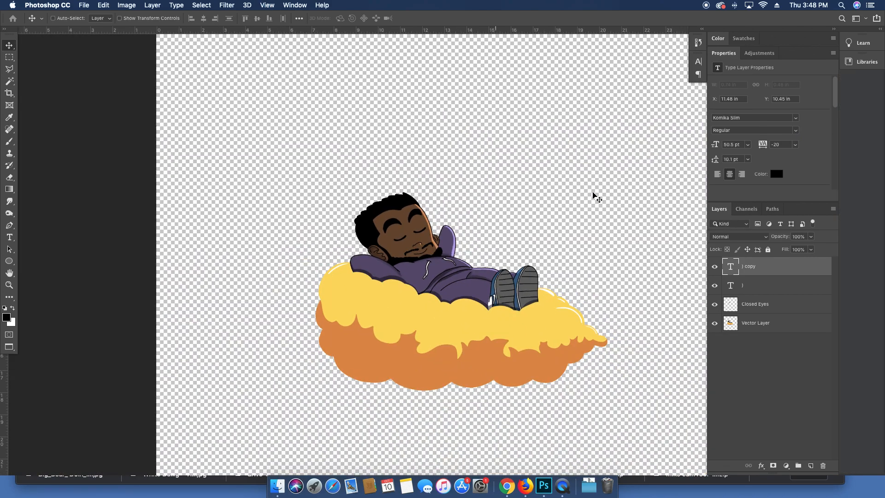
Step: Merge the two closed-eye text layers and turn the curves upside down over the eyes so they arch upward
left_click(777, 286, "shift")
key("super+e")
key("super+t")
left_click_drag(459, 216, 371, 250)
key("Return")
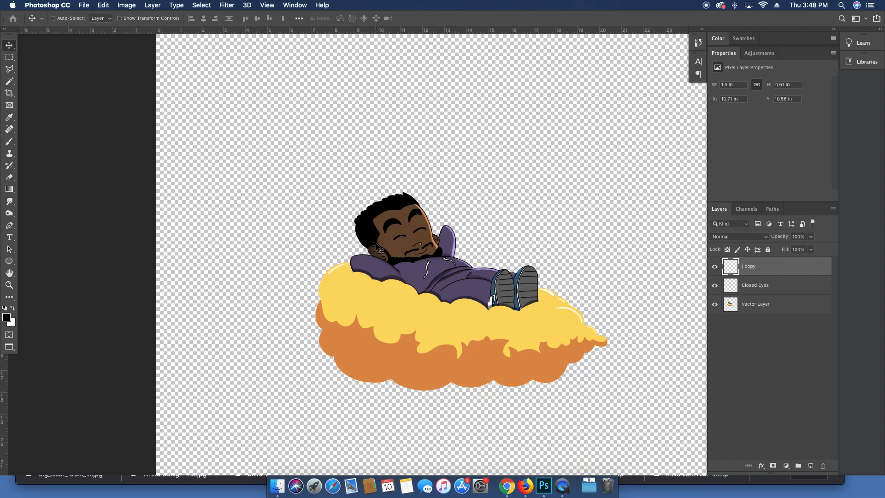
Step: Merge the eyelid curves with the skin-coloured patch layer and name the result "closed eyes"
left_click(765, 284, "super")
key("super+e")
double_click(748, 267)
type("closed eyes")
key("Return")
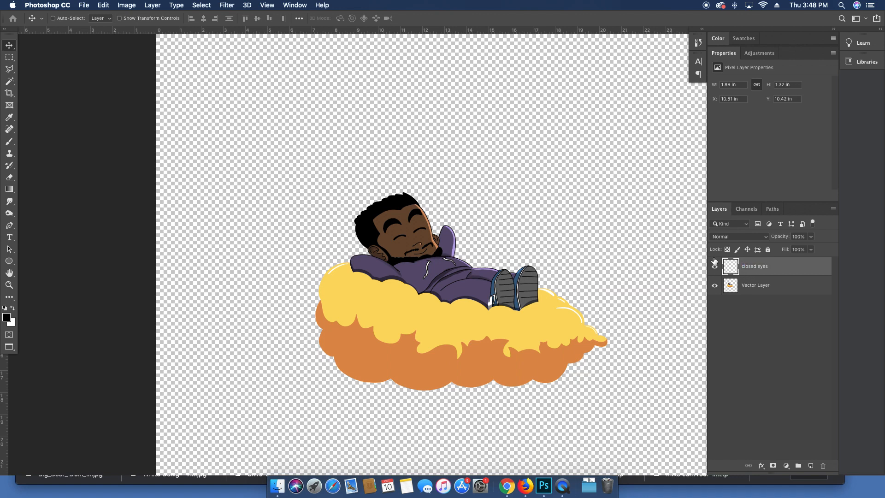
Step: Toggle the "closed eyes" layer's visibility repeatedly to preview the blink, leaving the layer hidden
left_click(715, 266)
left_click(715, 269)
left_click(714, 271)
left_click(714, 271)
left_click(715, 271)
left_click(714, 271)
left_click(715, 270)
left_click(715, 271)
left_click(715, 271)
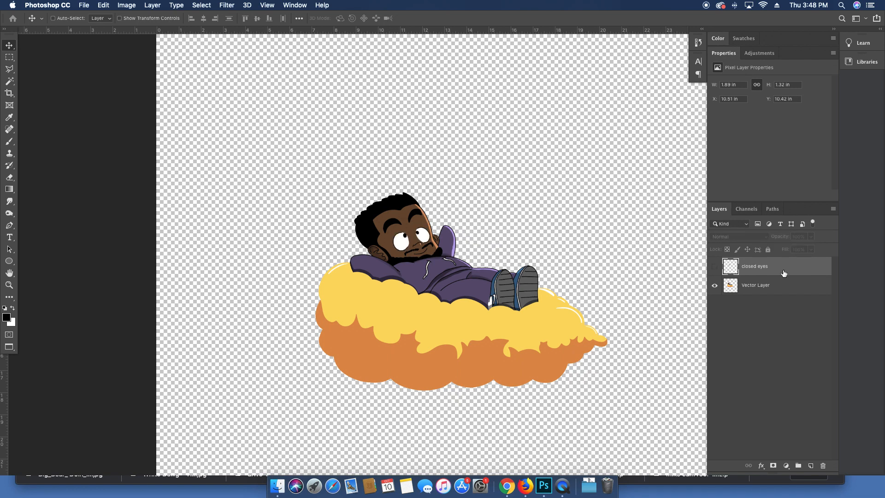
Step: Make the "closed eyes" layer visible and start saving the document under the name "Cloud Kid.psd"
left_click(715, 270)
key("super+s")
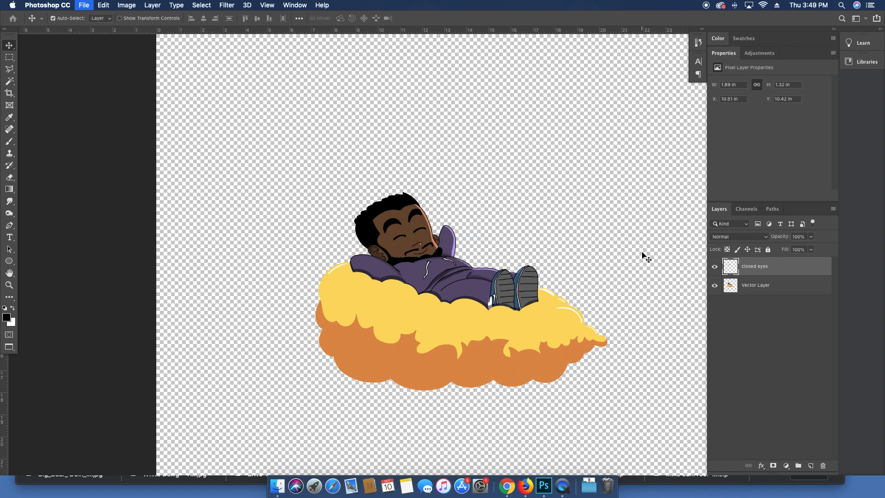
type("Cloud ")
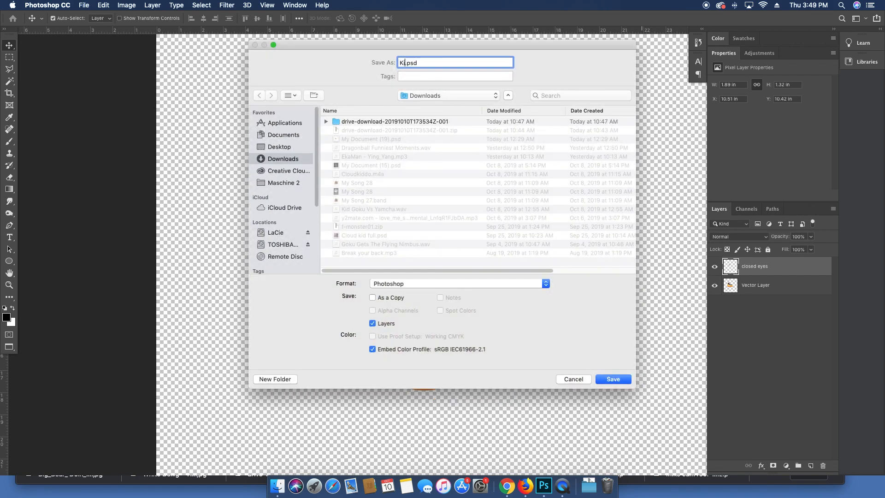
type("Kid")
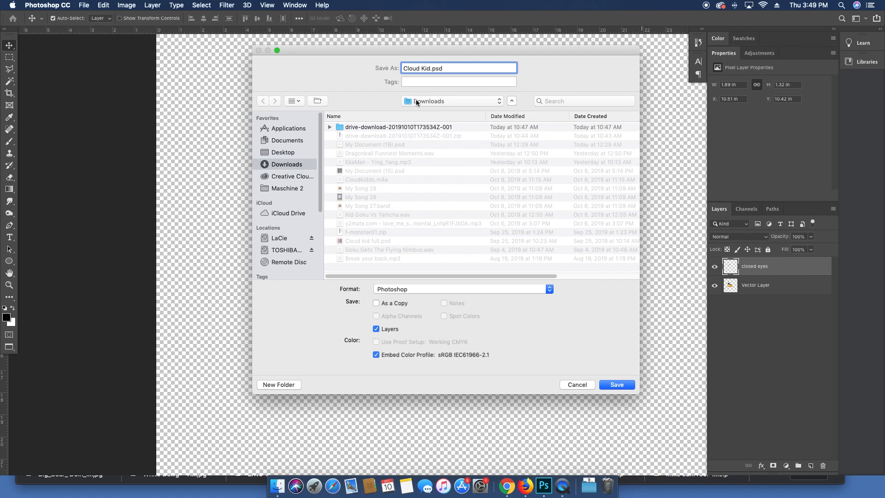
Step: Set the save location to the Cloud Kid_AME folder inside the FILM folder
left_click(417, 98)
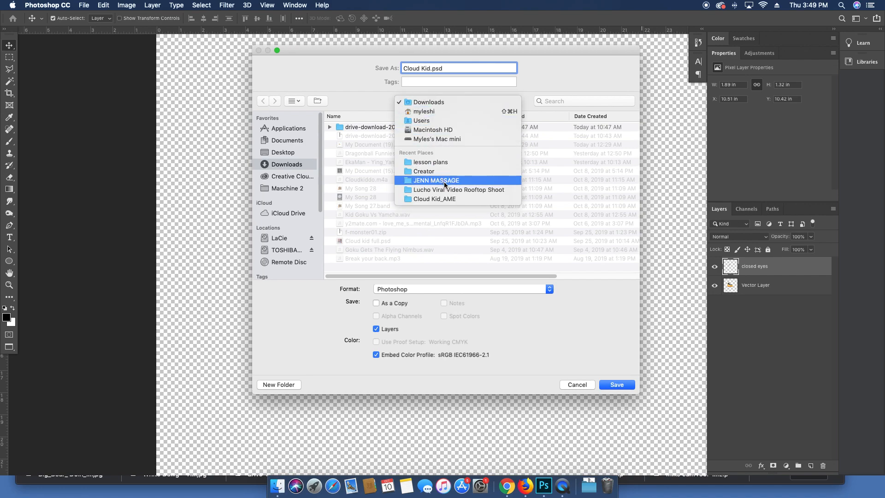
left_click(442, 162)
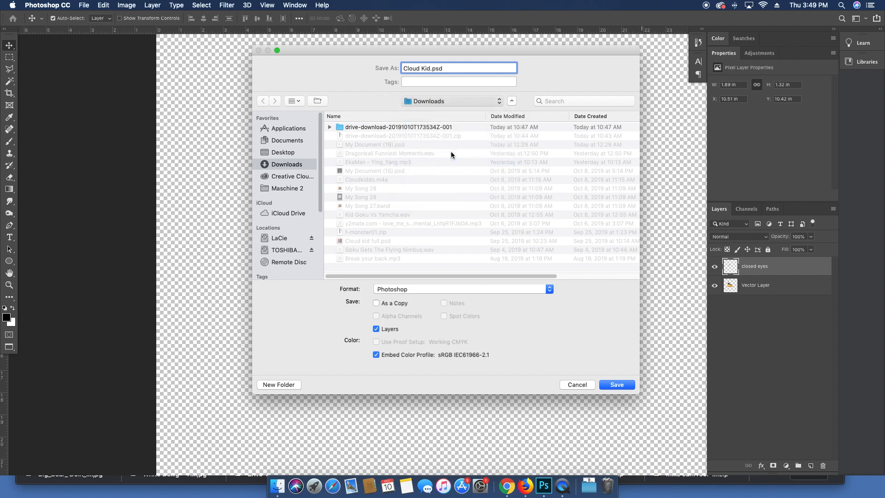
left_click(443, 101)
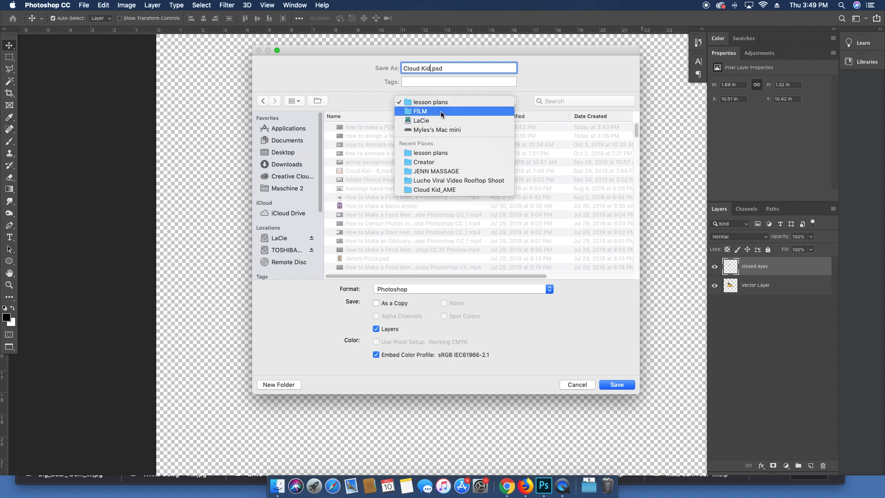
left_click(441, 111)
double_click(387, 188)
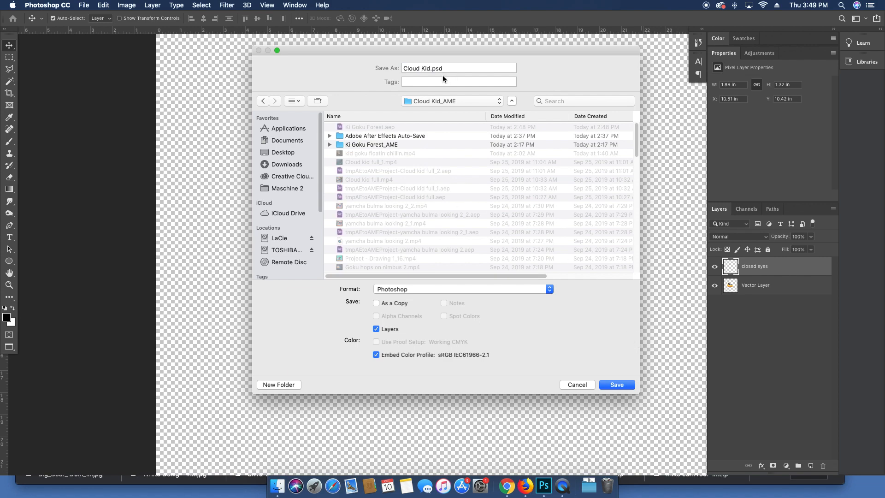
Step: Extend the file name to "Cloud Kid chillin.psd" and save it with Maximize Compatibility enabled
left_click(430, 67)
type("chillin")
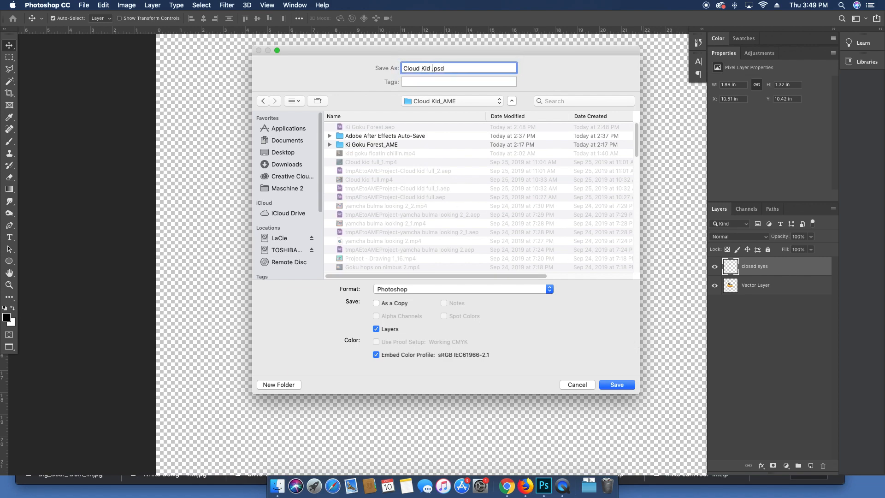
key("Return")
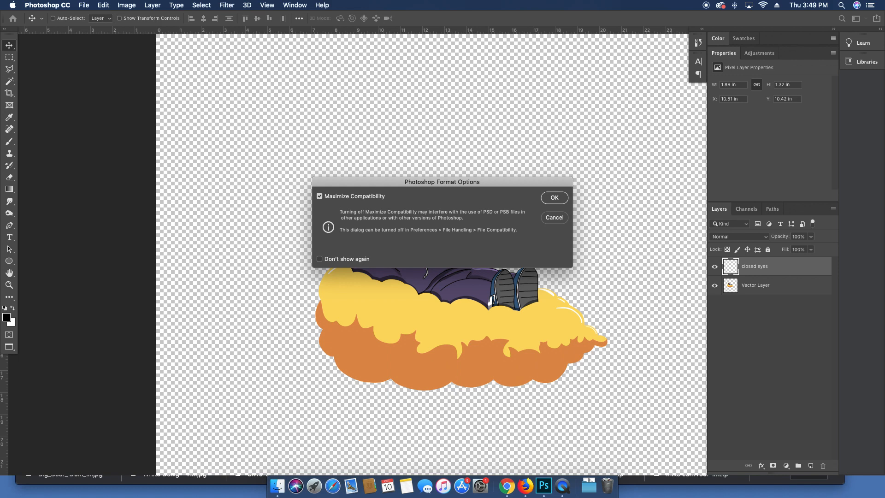
key("Return")
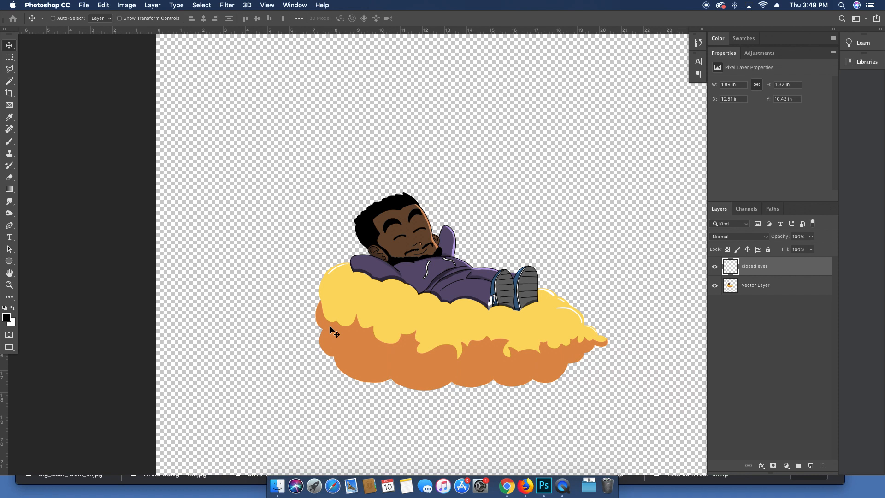
Step: Launch Adobe After Effects CC 2019
key("super+space")
type("after effects cc 2019")
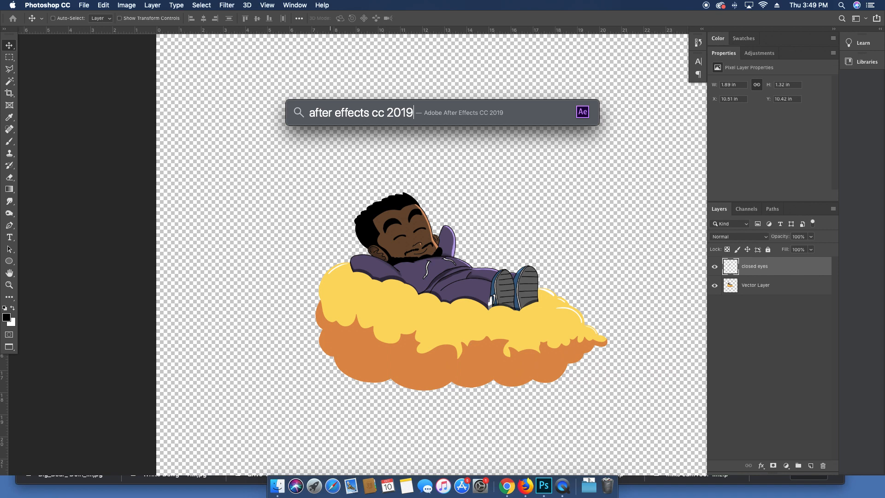
key("Return")
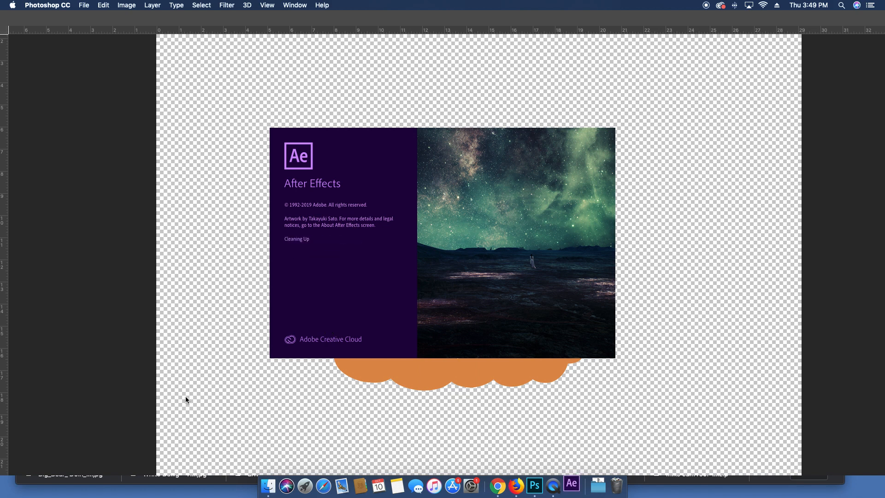
Step: Switch to Finder and open the Cloud Kid_AME folder inside FILM on the LaCie drive
left_click(269, 485)
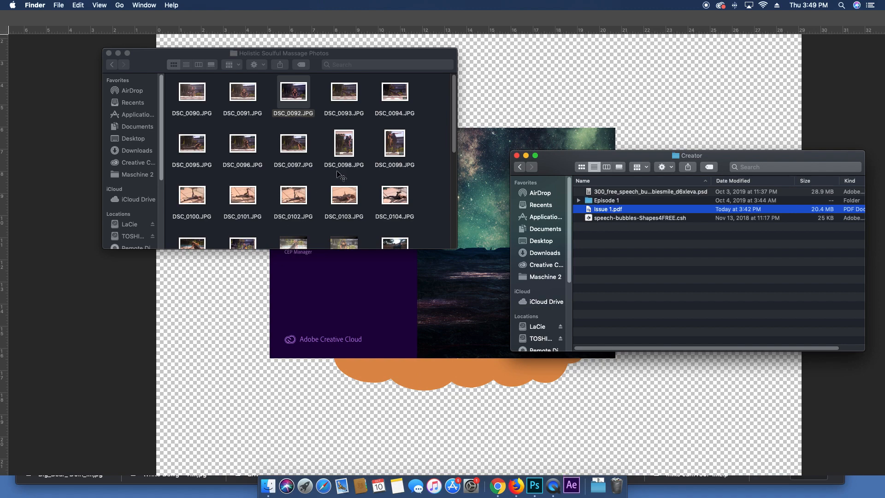
left_click(520, 167)
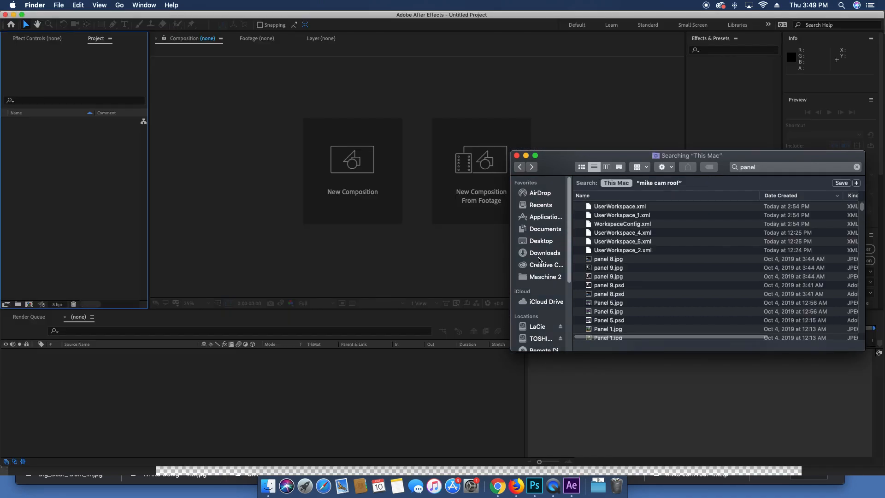
left_click(545, 253)
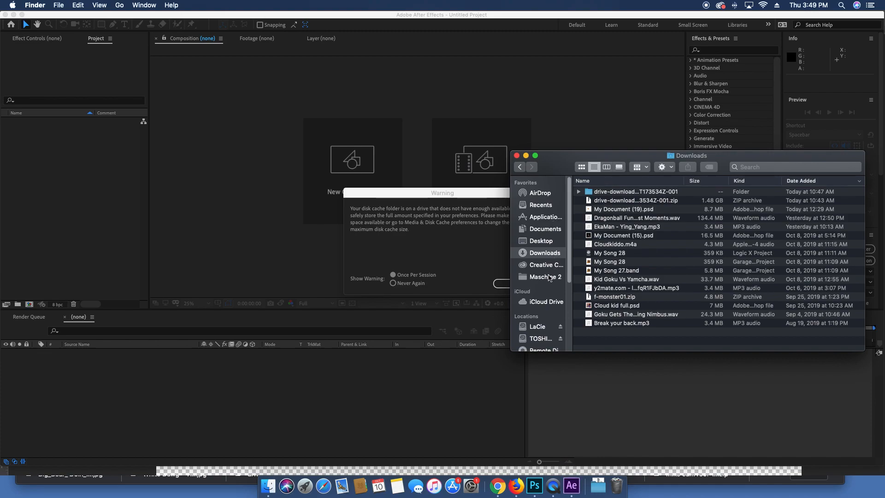
left_click(537, 327)
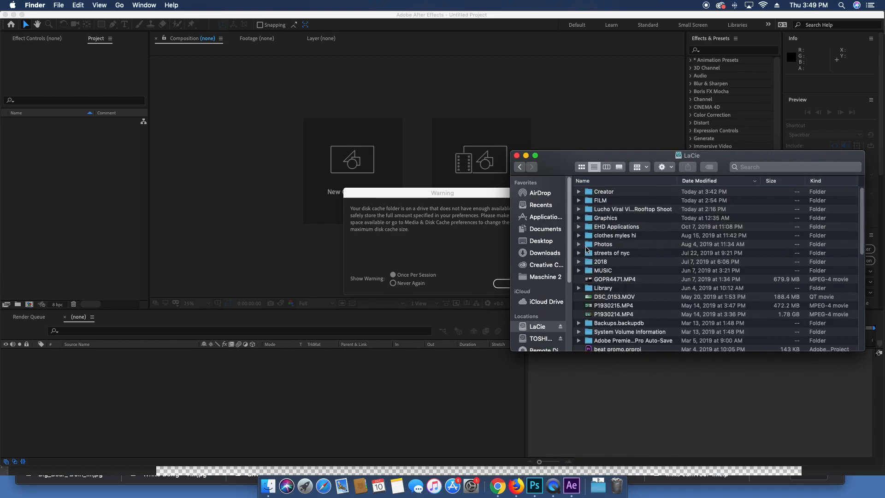
double_click(614, 201)
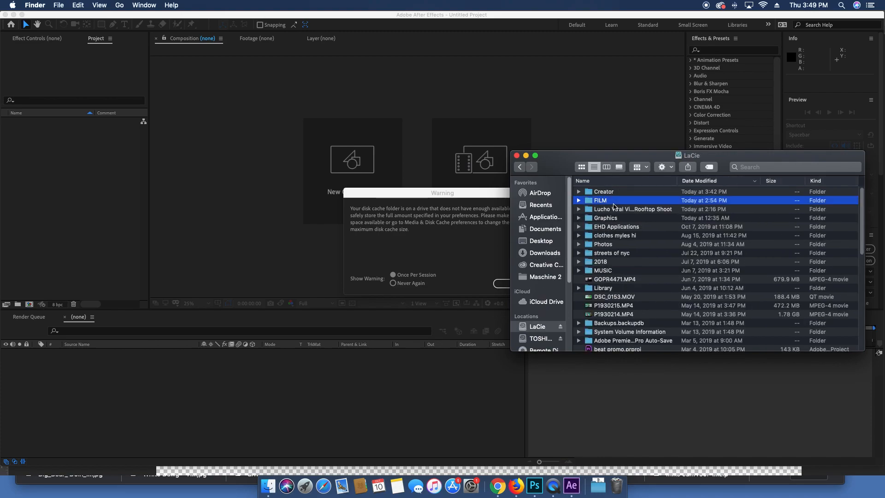
double_click(613, 195)
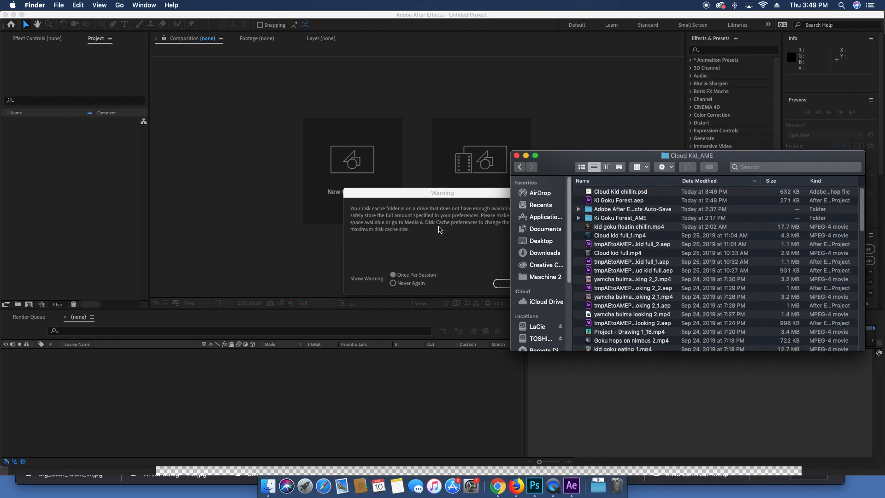
Step: Dismiss the After Effects disk cache warning and close the Home window to reach the empty project
left_click(442, 230)
left_click(522, 287)
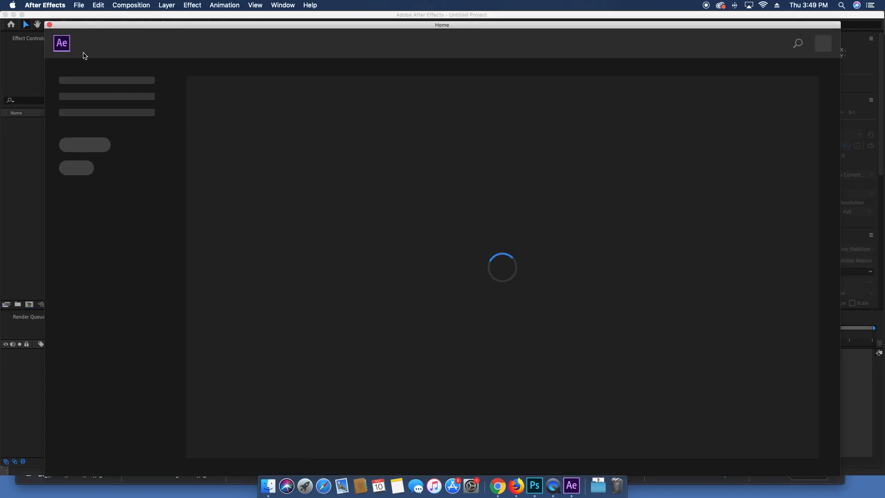
left_click(50, 24)
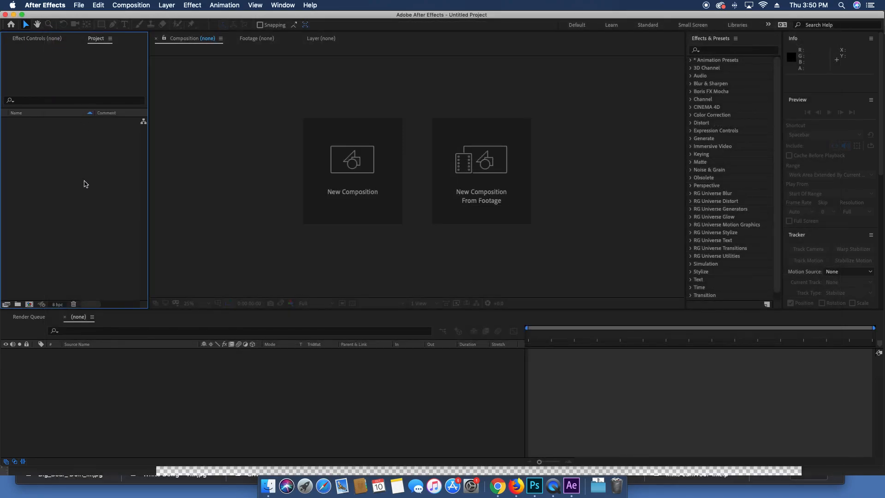
Step: Import "Cloud Kid chillin.psd" from Finder into the After Effects project as a composition retaining layer sizes, with editable layer styles
left_click(268, 486)
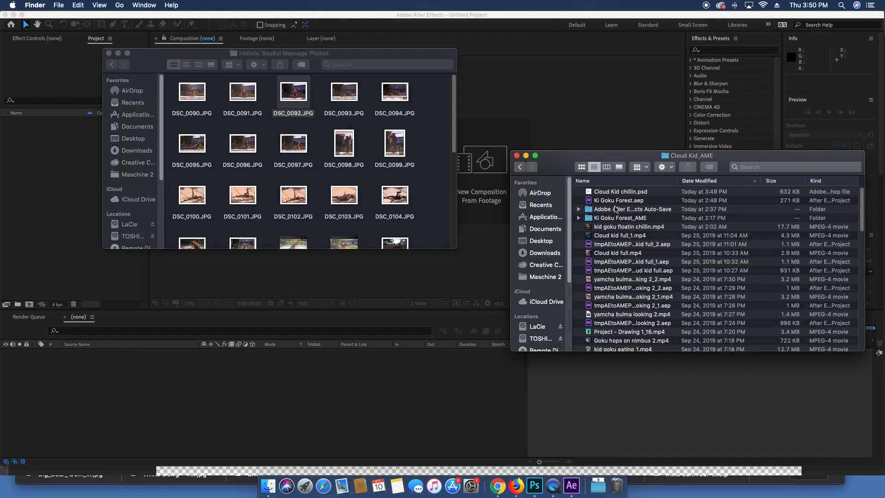
left_click(615, 193)
left_click_drag(637, 197, 79, 181)
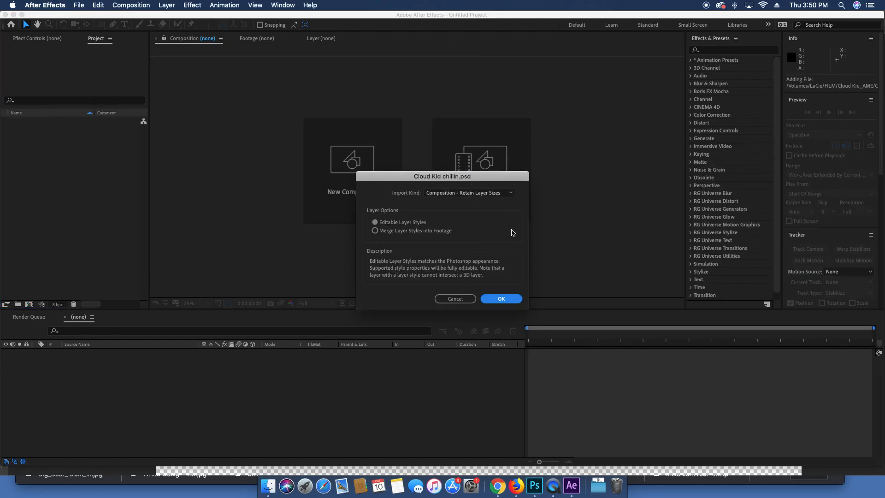
left_click(509, 303)
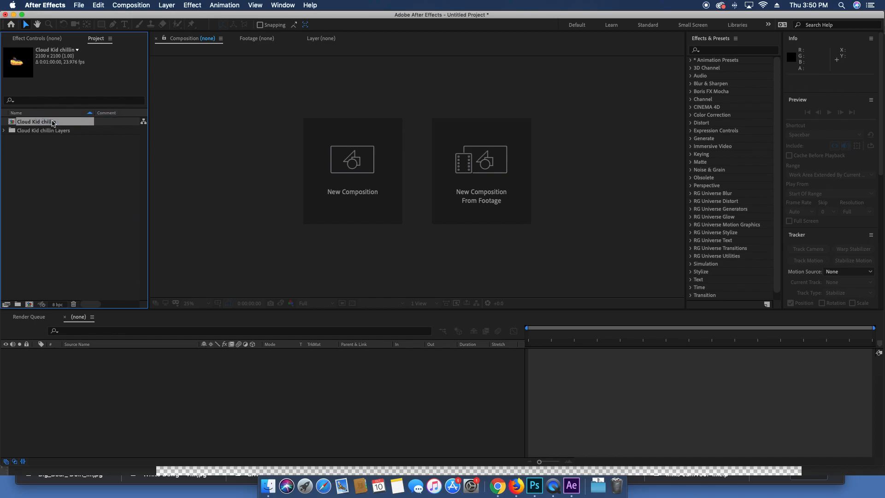
Step: Open the "Cloud Kid chillin" composition and set its width and height to 1080 px each
double_click(53, 122)
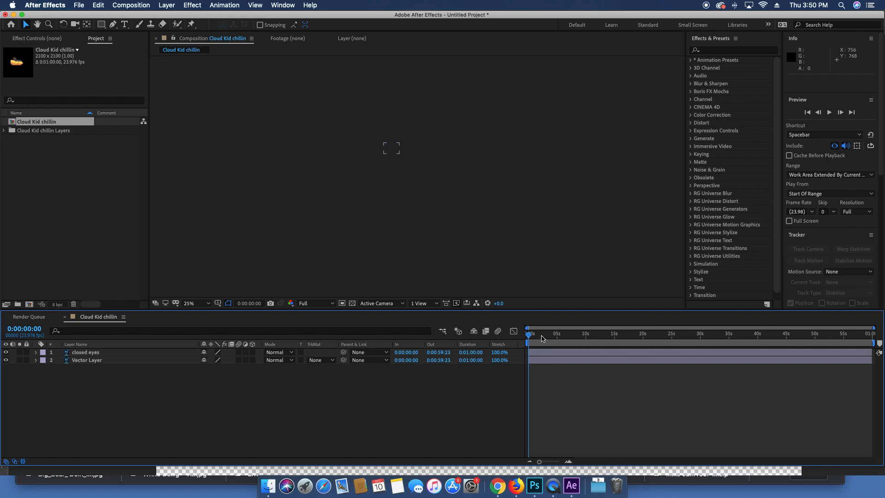
left_click(542, 339)
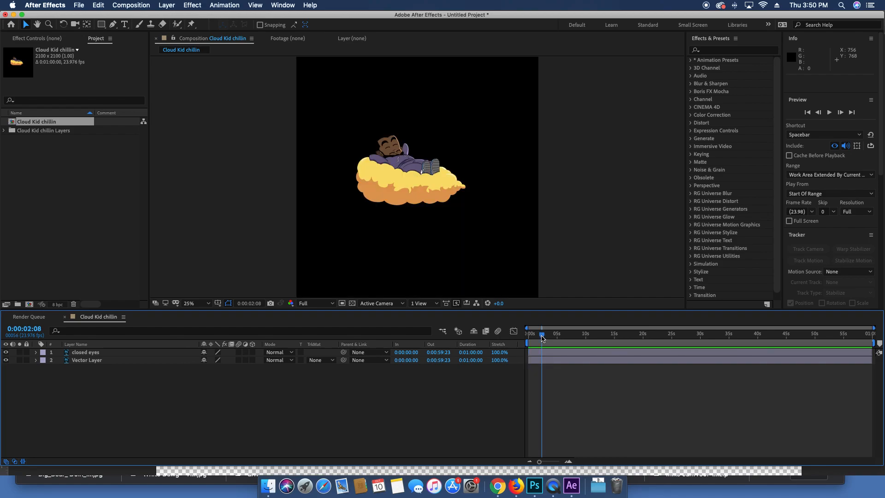
left_click(131, 5)
left_click(131, 31)
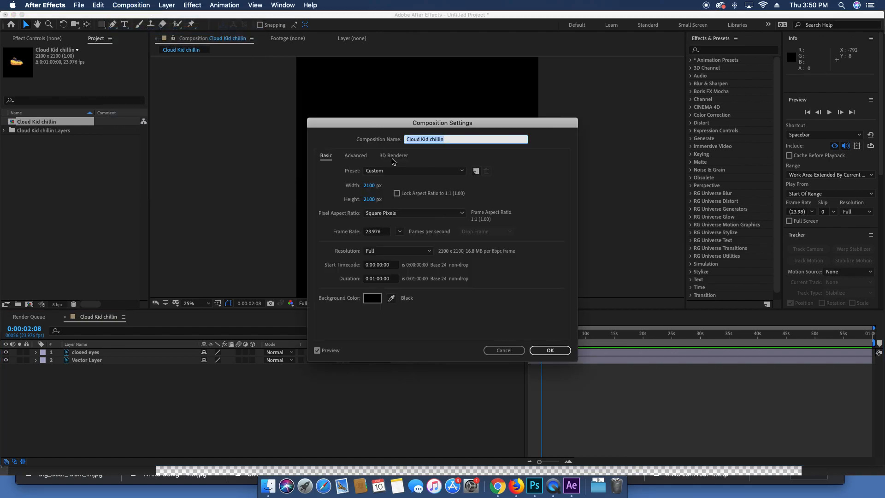
left_click(370, 186)
type("1080")
key("Tab")
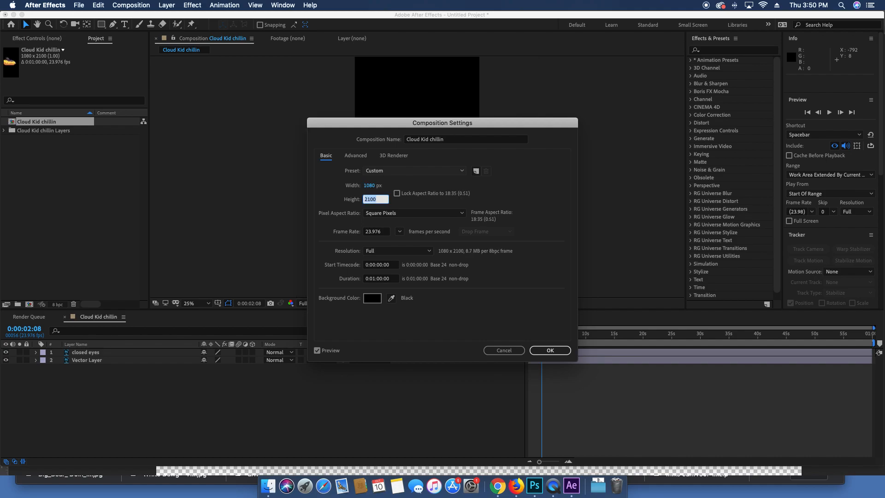
type("1080")
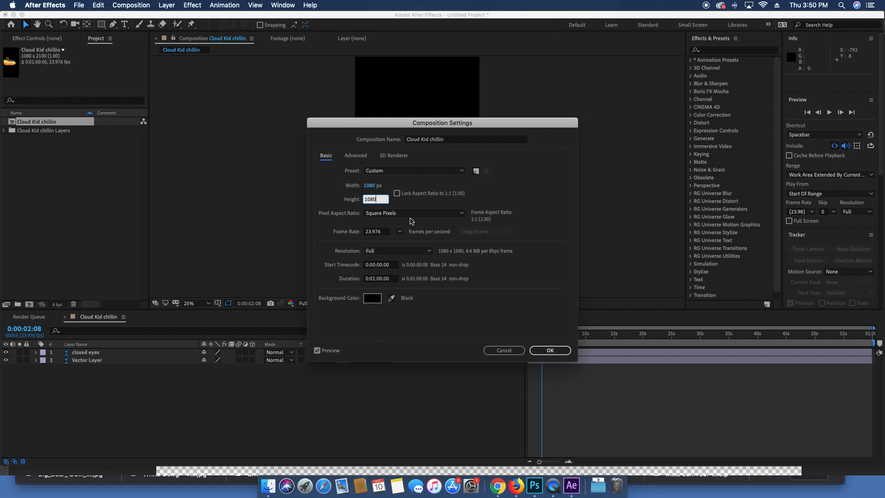
left_click(544, 353)
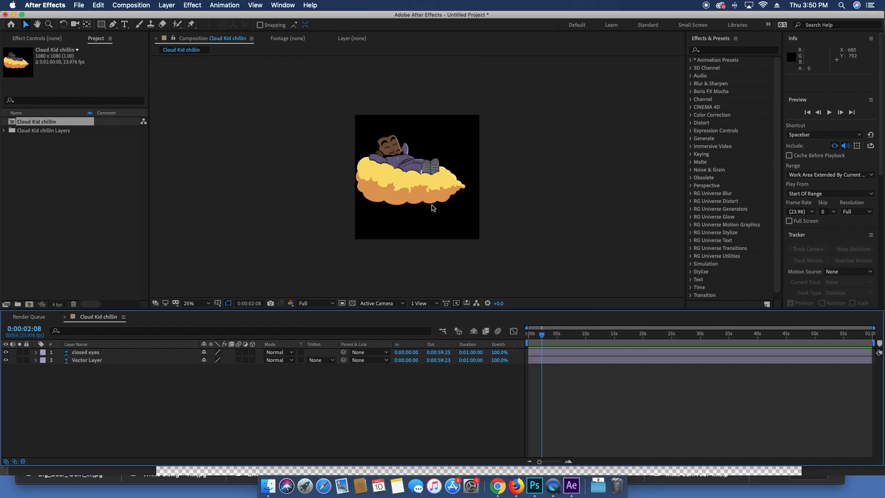
Step: Parent the "closed eyes" layer to the Vector Layer so the eyes follow the character
left_click(416, 198)
key("cmd+z")
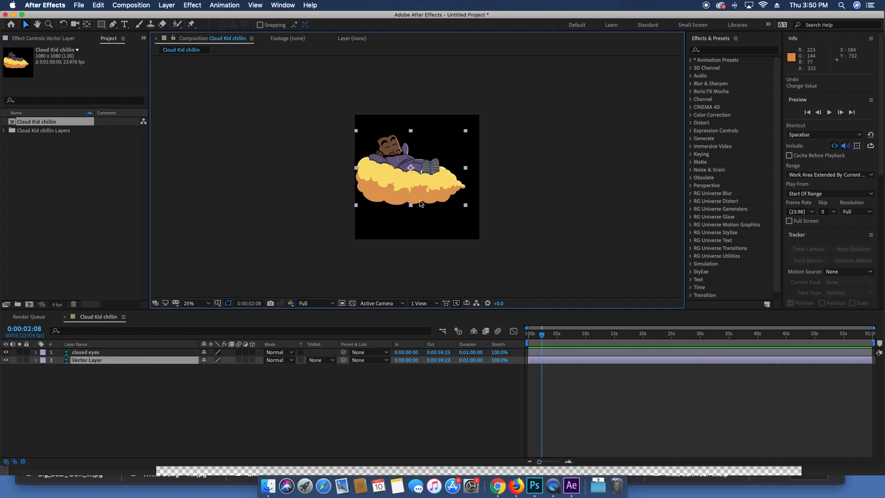
left_click(159, 353)
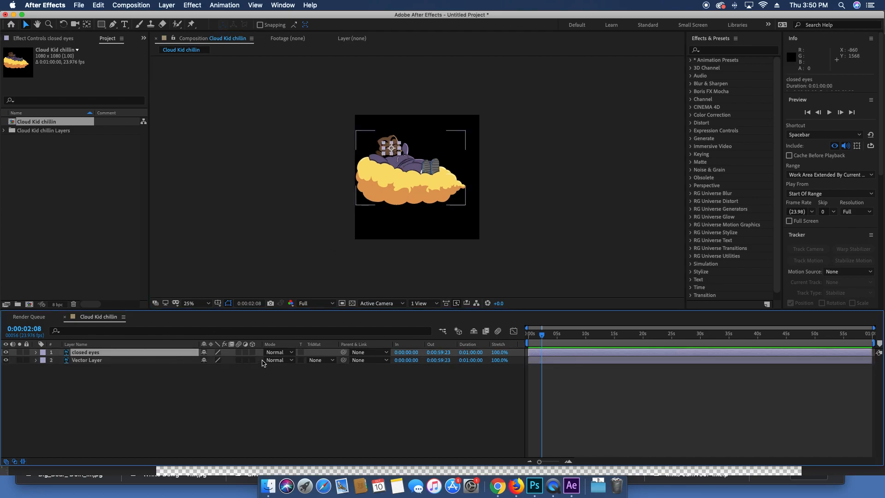
left_click_drag(343, 352, 93, 362)
left_click(355, 388)
Step: Scale the Vector Layer to 54% and reposition it near the middle of the frame, at about 547.5, 543
left_click(398, 198)
left_click_drag(397, 199, 402, 203)
scroll(404, 194, "up", 2)
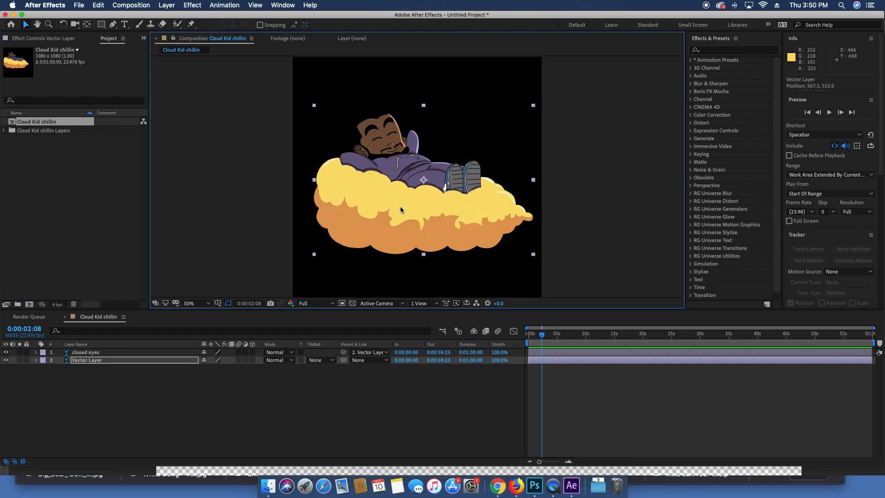
key("s")
left_click_drag(231, 371, 212, 369)
left_click_drag(452, 199, 447, 197)
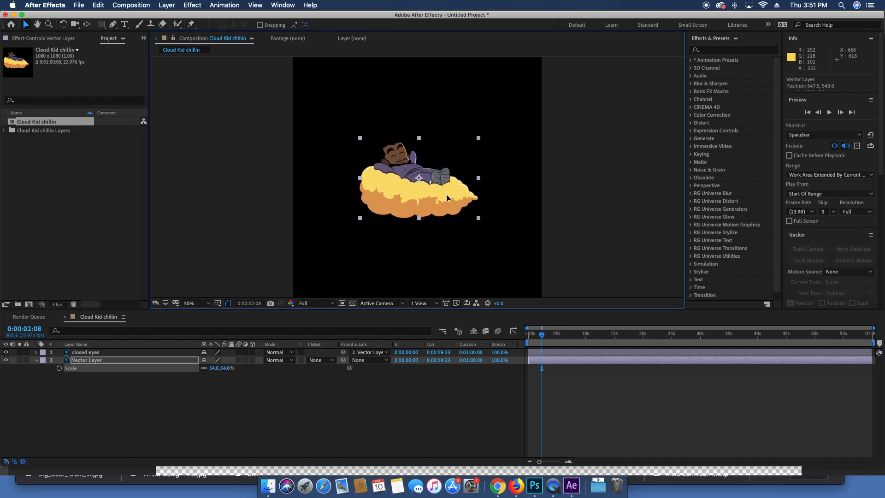
Step: Set the "closed eyes" layer's opacity to 0% at 0:00:00:00 and start keyframing it
left_click(457, 395)
left_click_drag(545, 337, 522, 335)
left_click(78, 355)
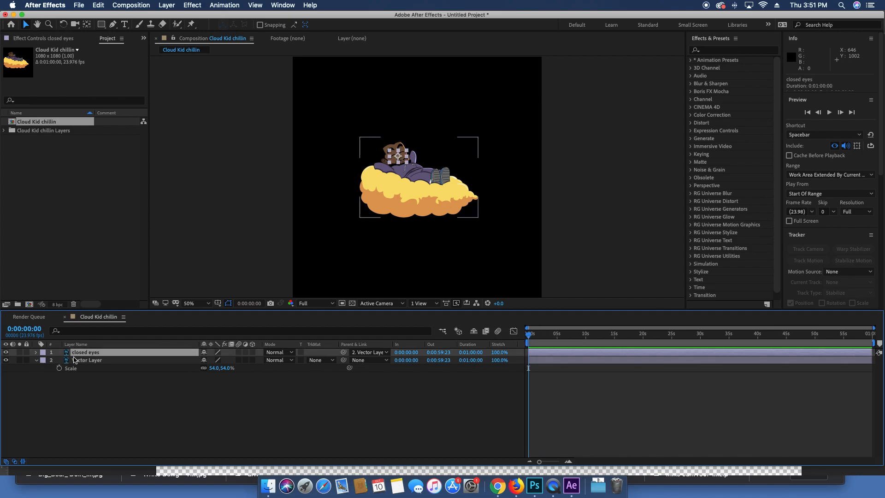
key("t")
left_click(208, 360)
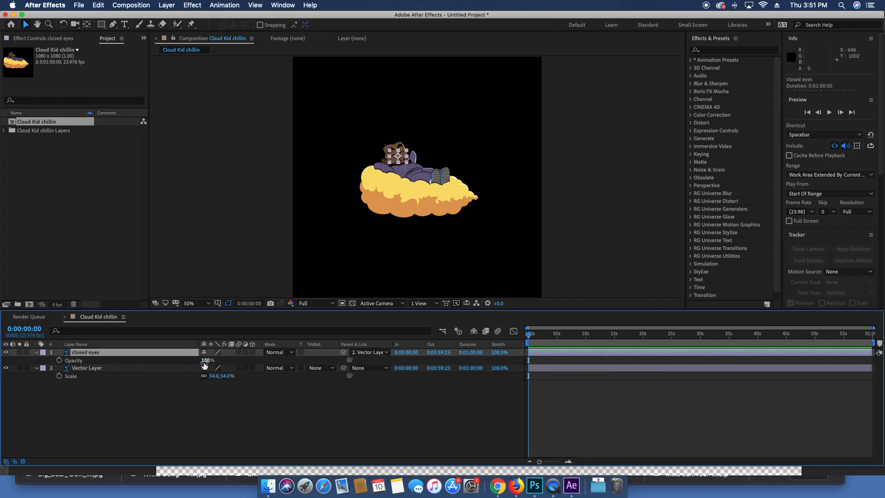
type("0")
key("Return")
left_click(59, 361)
Step: Keyframe the "closed eyes" opacity at 0% at 0:00:02:00 and at 100% one frame on, at 0:00:02:01
left_click_drag(529, 336, 542, 338)
key("equal")
key("equal")
key("equal")
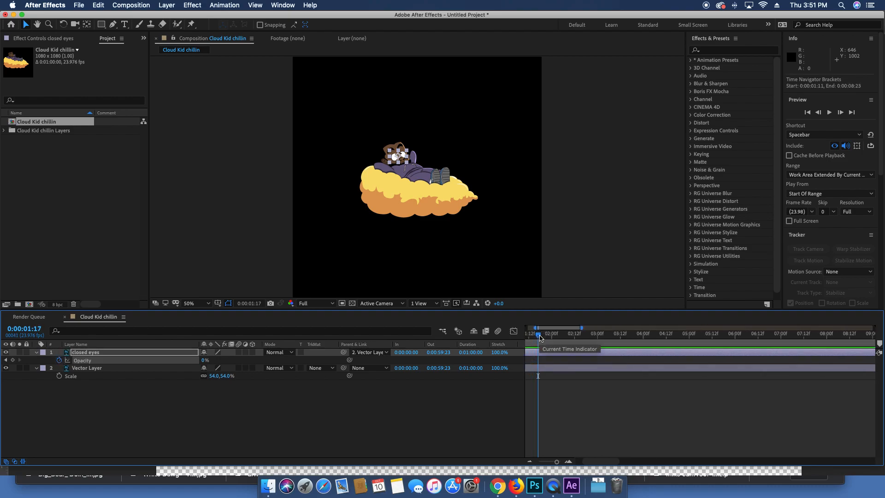
key("minus")
left_click_drag(541, 338, 546, 340)
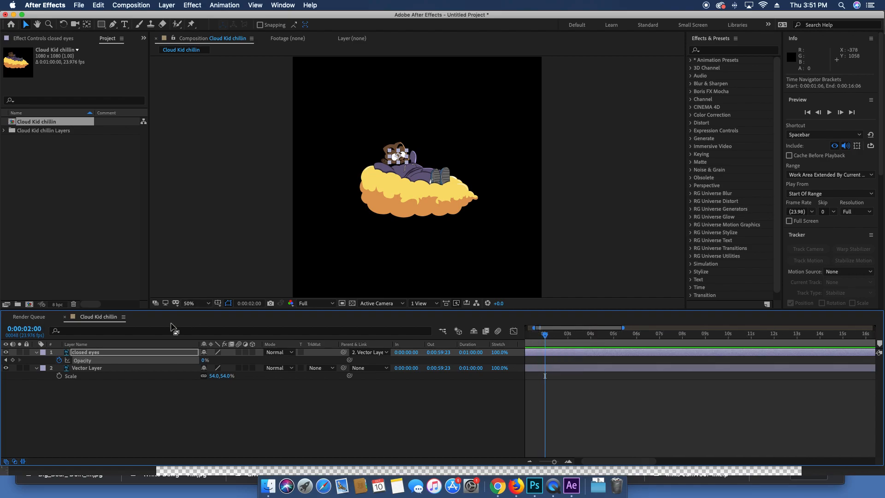
left_click(13, 361)
left_click_drag(203, 360, 601, 365)
left_click(589, 363)
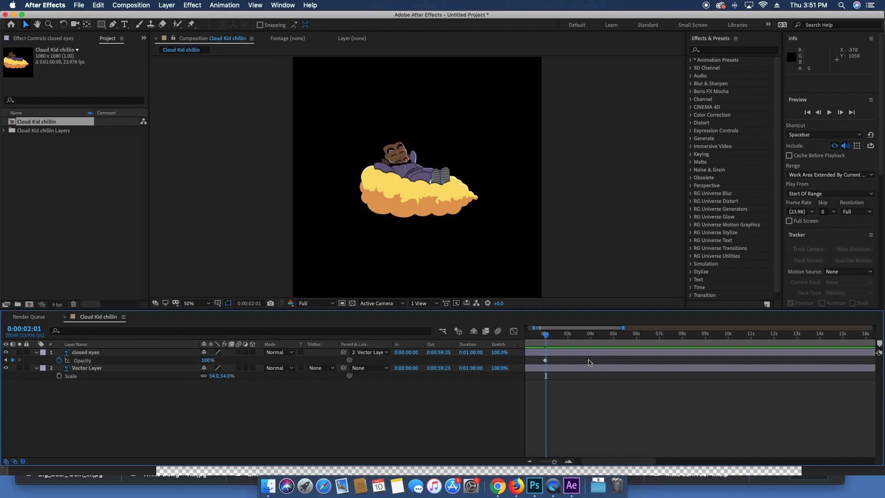
Step: Hold the "closed eyes" opacity at 100% with a keyframe at 0:00:02:03 and set it to 0% at 0:00:02:04
key("Page_Down")
key("Page_Down")
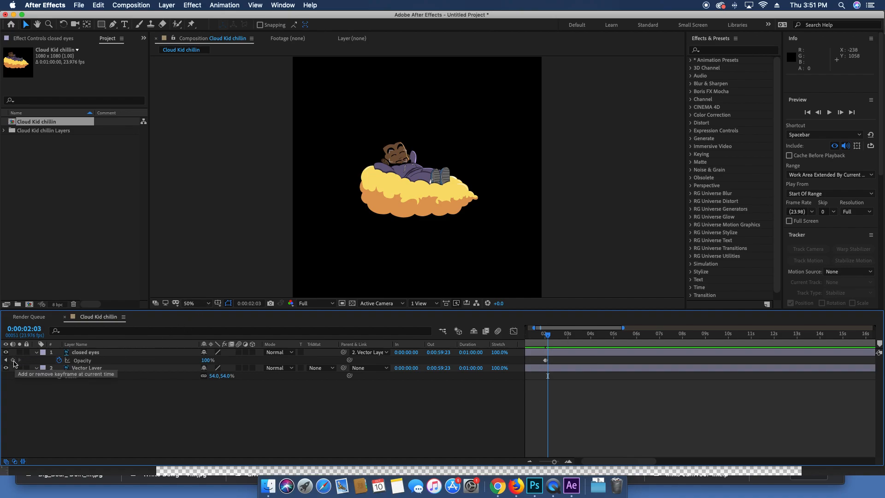
left_click(14, 362)
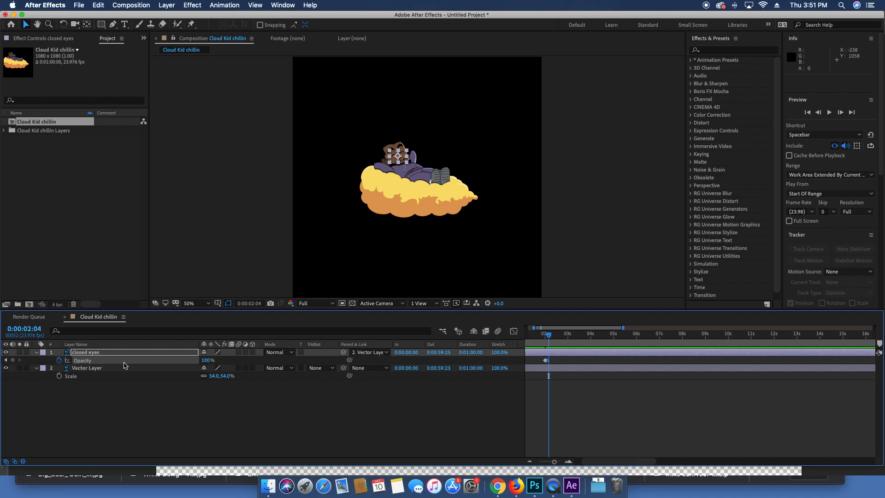
left_click(206, 360)
type("0")
key("Return")
left_click(619, 401)
Step: Play the composition from the start and scrub past the blink at a closer view to check it
key("space")
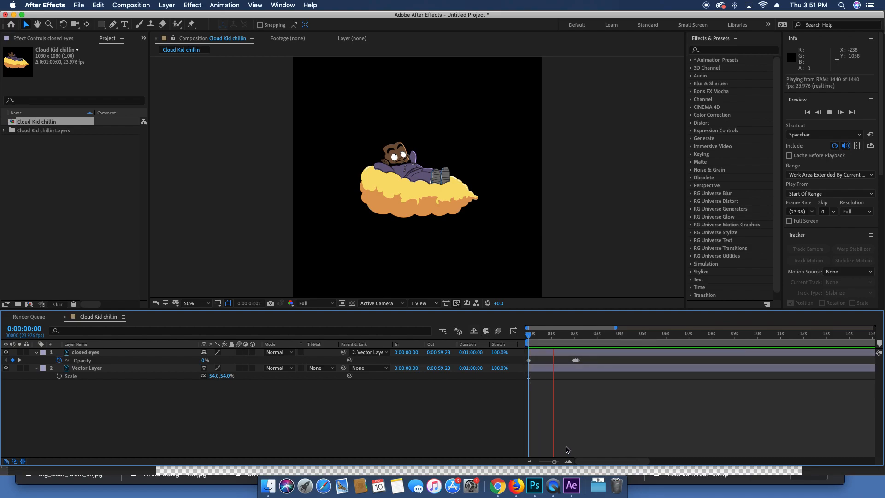
key("space")
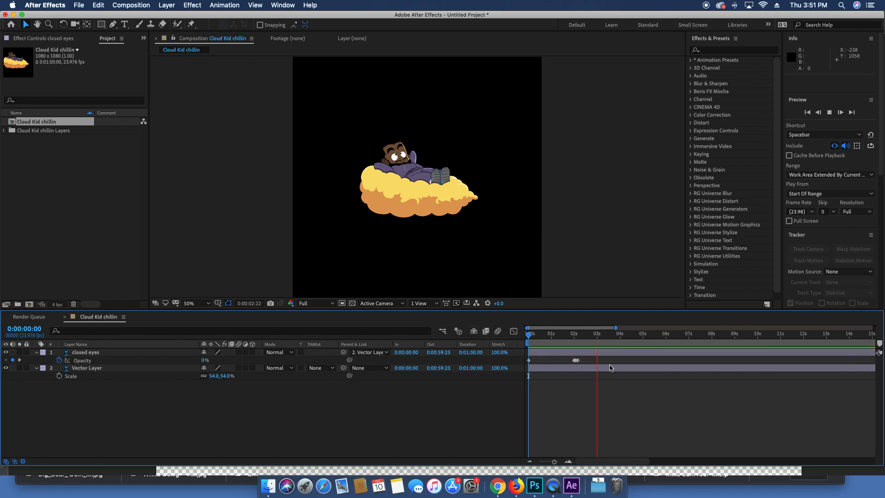
key("period")
key("period")
mouse_move(574, 338)
left_mouse_down()
mouse_move(798, 343)
mouse_move(572, 341)
mouse_move(585, 342)
left_mouse_up()
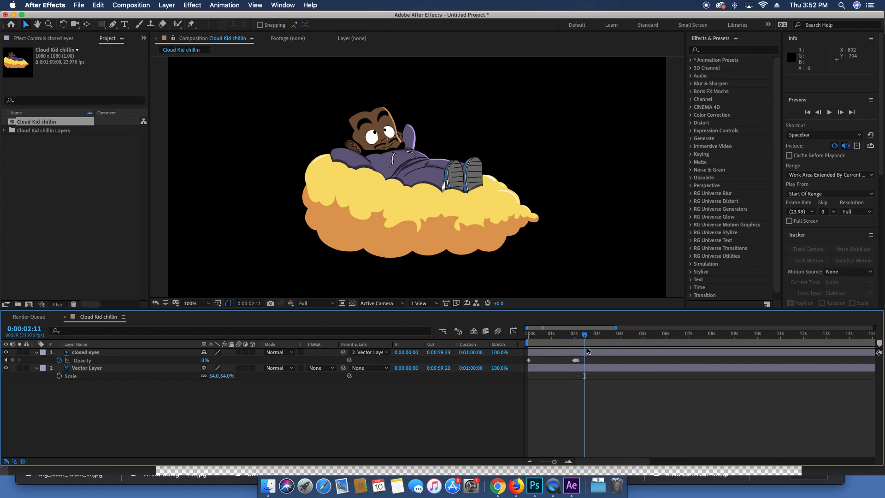
Step: Copy the first "closed eyes" opacity keyframe and paste it at 0:00:04:14
left_click(586, 352)
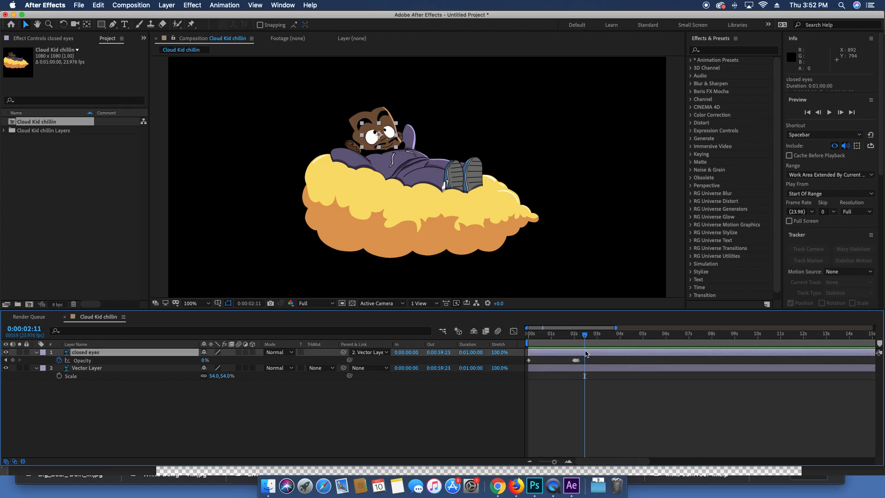
left_click(529, 360)
key("super+c")
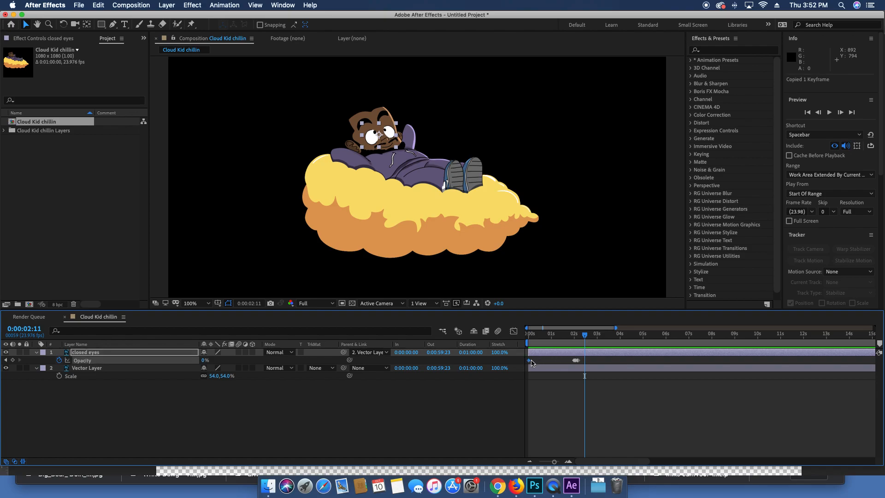
left_click_drag(536, 340, 522, 340)
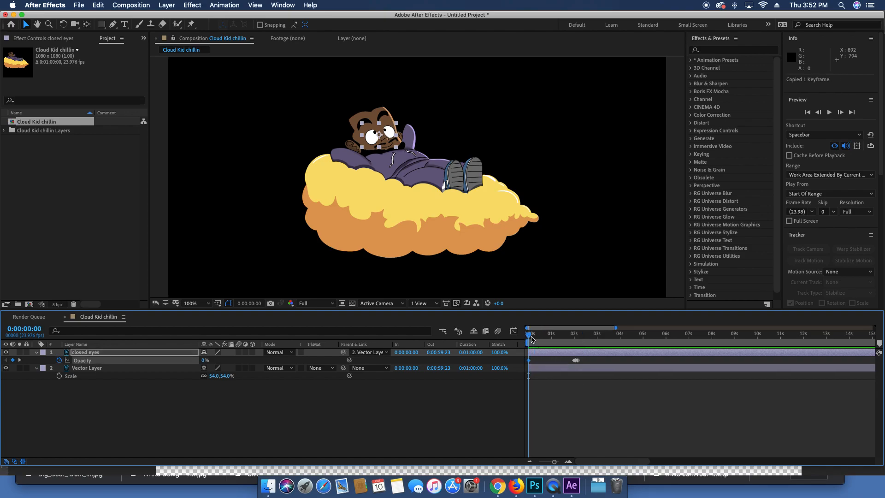
left_click_drag(606, 344, 635, 342)
key("super+v")
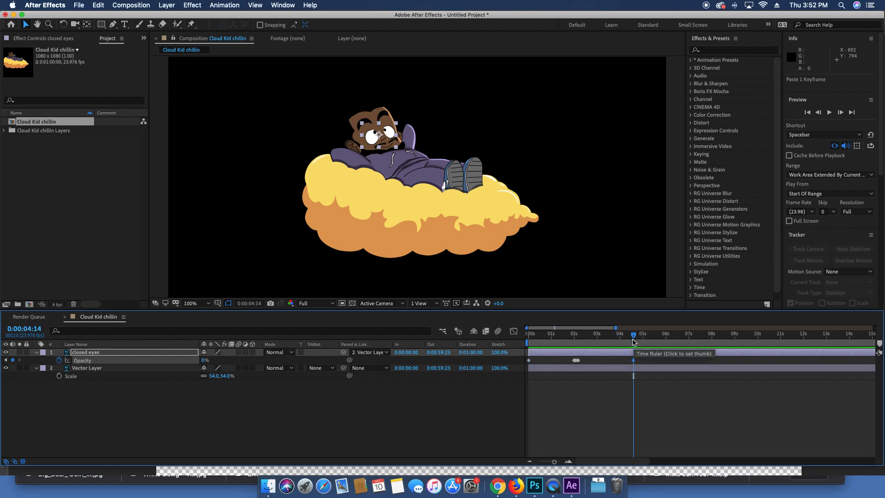
left_click(595, 385)
Step: Add the expression loopOut(type = "cycle", numKeyframes = 0) to the "closed eyes" opacity
left_click(607, 354)
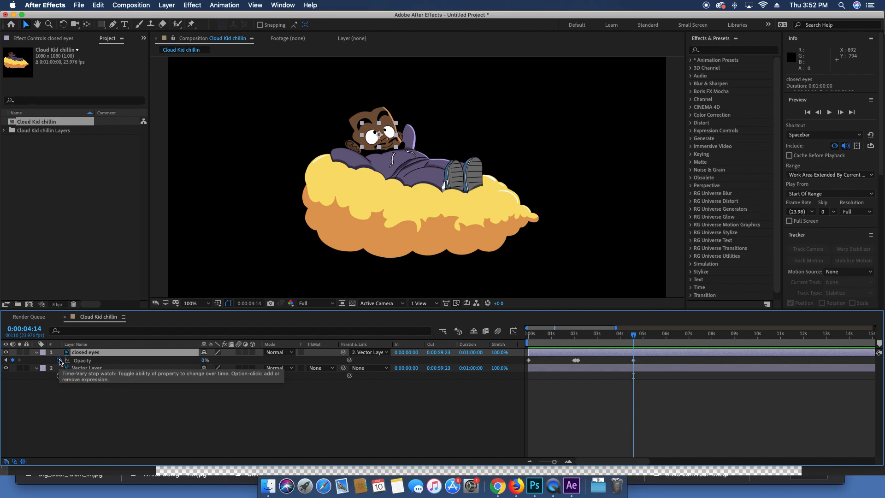
left_click(59, 360, "alt")
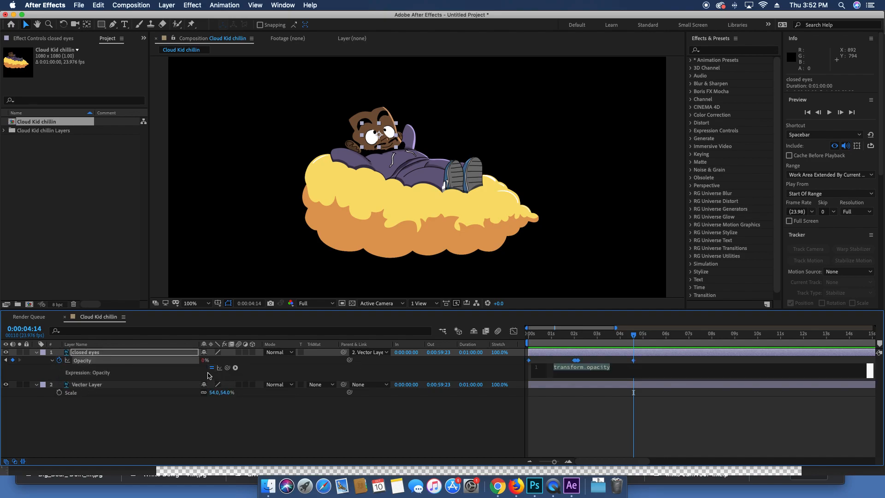
left_click(235, 368)
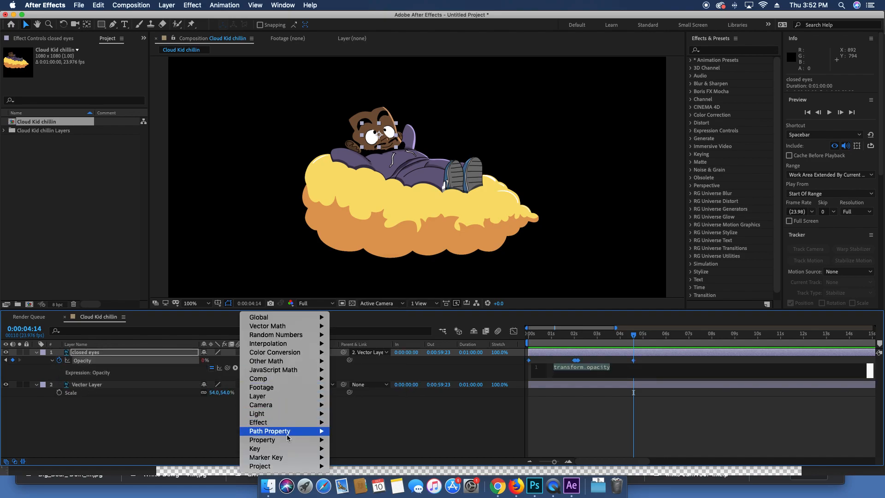
mouse_move(291, 441)
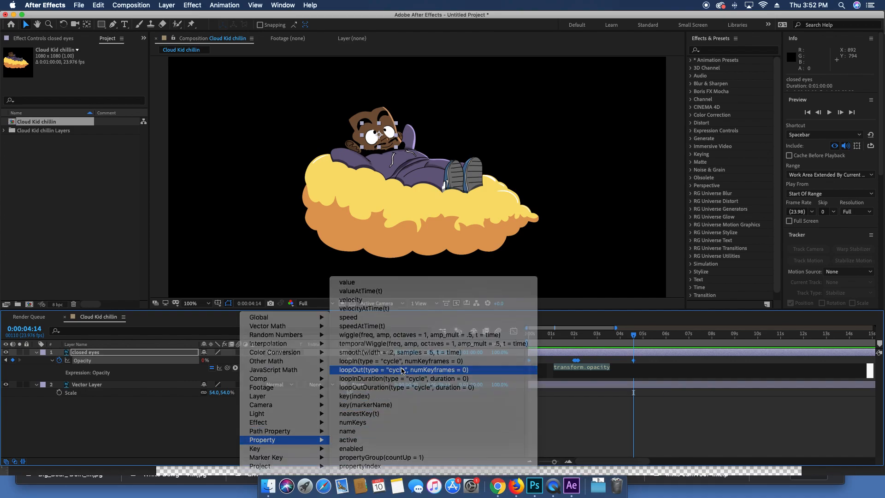
left_click(402, 370)
left_click(572, 397)
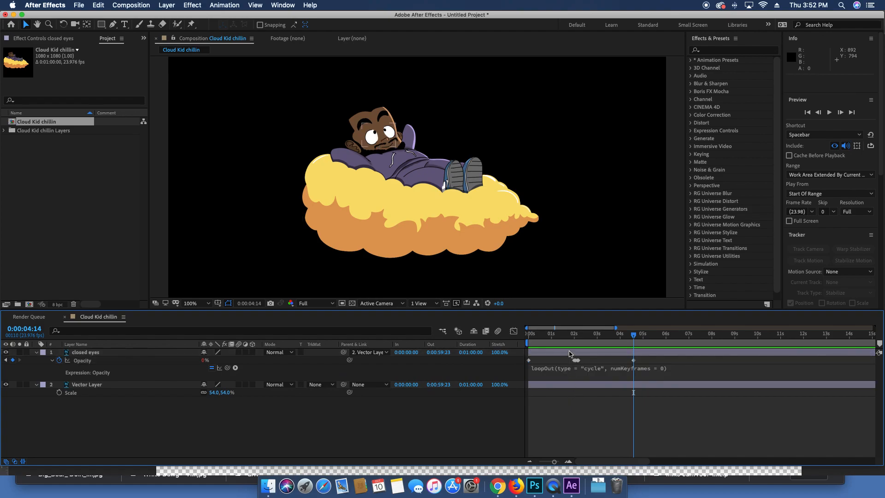
Step: Play the composition from the first frame to check the looping blink
left_click_drag(587, 339, 468, 344)
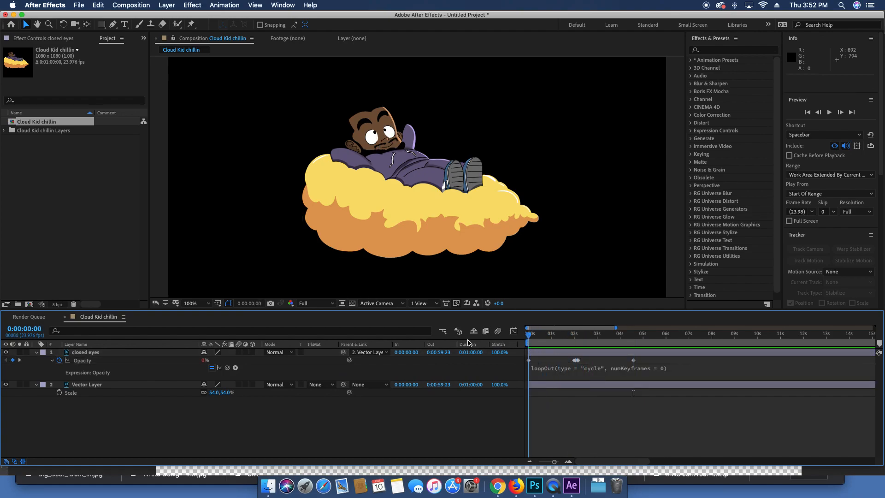
key("space")
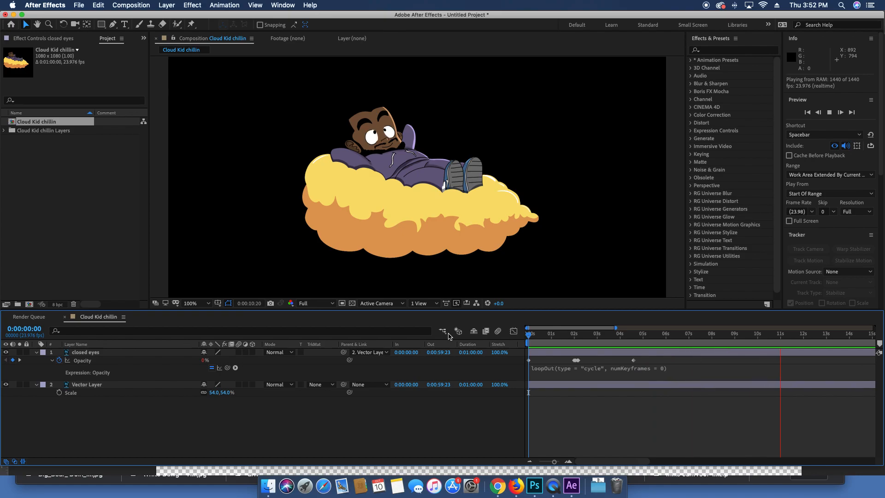
key("space")
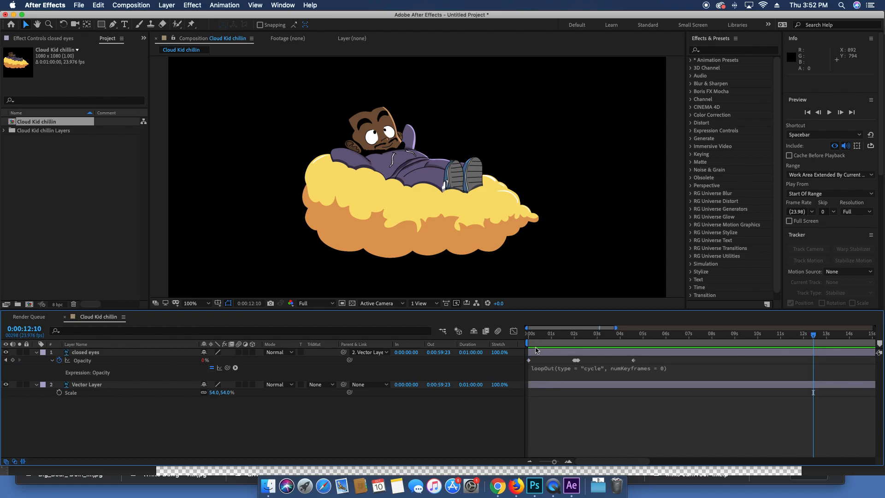
Step: Paste two copies of the four blink keyframes, the first at 0:00:03:10, move the final opacity keyframe to 0:00:05:22, and preview the blinks
left_click_drag(580, 364, 607, 342)
key("super+c")
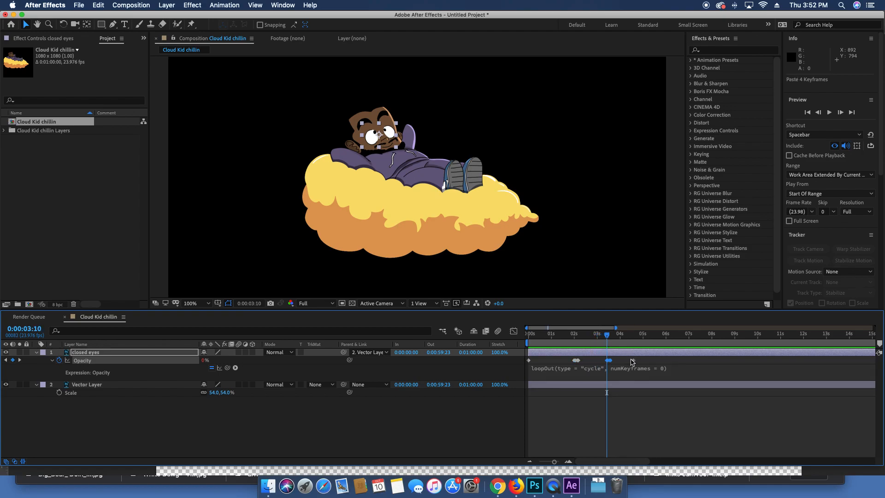
left_click(634, 361)
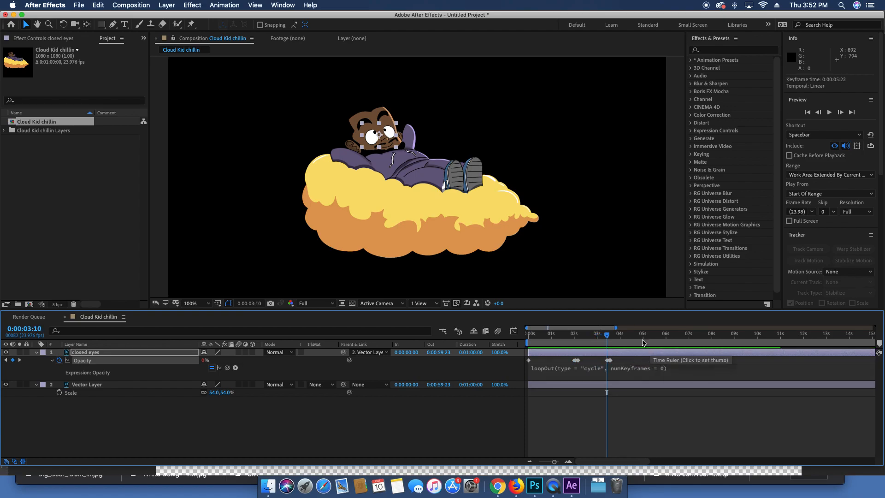
left_click_drag(628, 341, 559, 338)
key("super+v")
key("space")
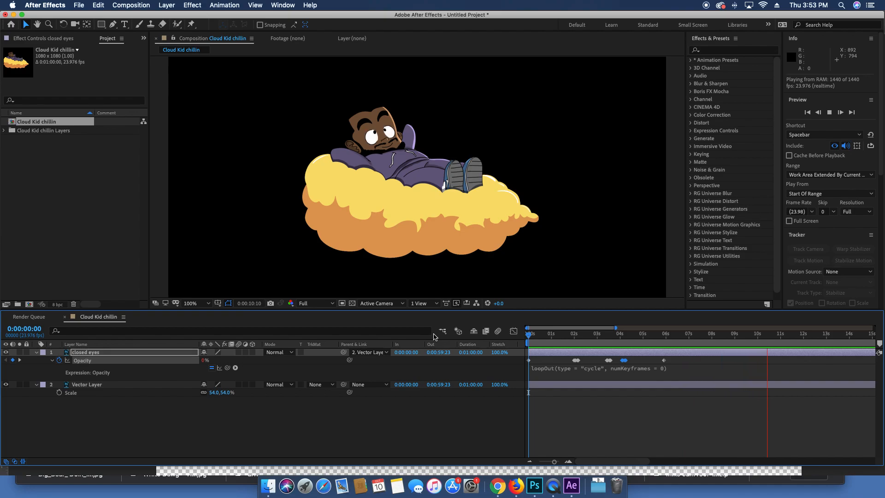
key("space")
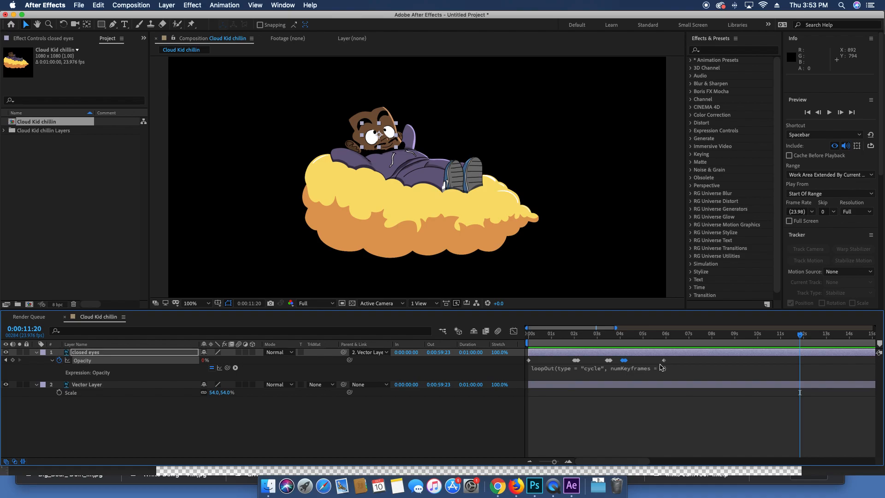
Step: Shift the third blink slightly later, move the last opacity keyframe to 0:00:07:11, and return to the first frame
left_click_drag(628, 364, 701, 363)
key("Home")
left_click_drag(513, 341, 232, 343)
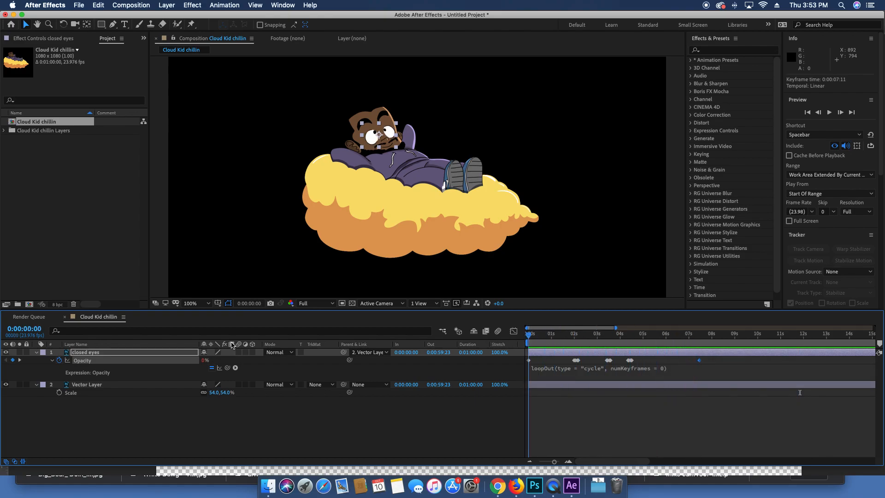
Step: Fit the whole character back in view at 50% and collapse the properties of both layers
left_click(332, 404)
scroll(355, 203, "down", 1)
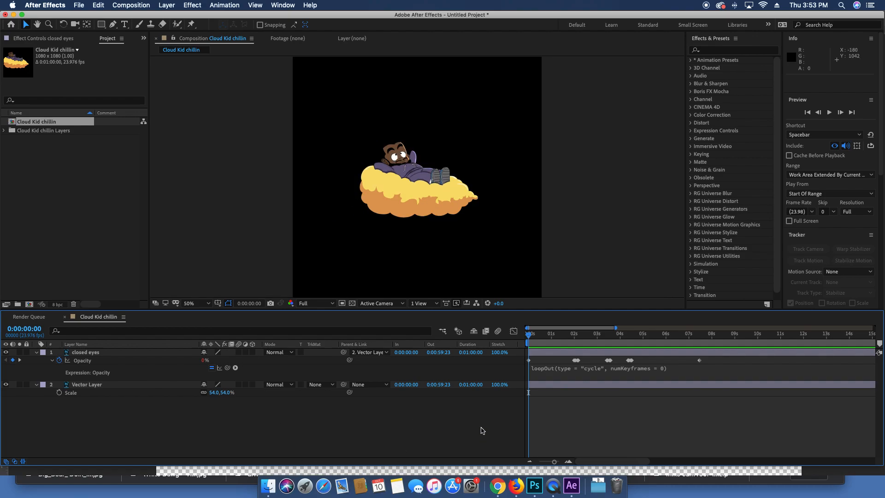
left_click(36, 353)
left_click(36, 360)
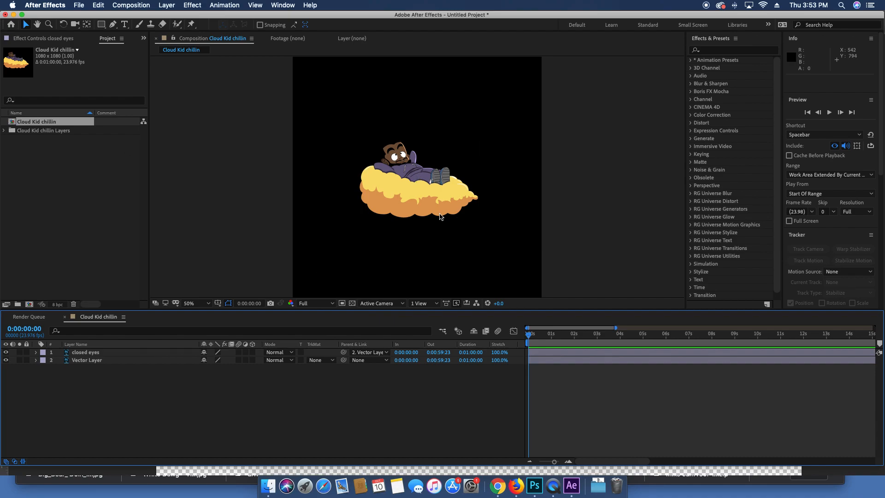
Step: Switch to Chrome, search Google Images for "panoramic forest" and look through the pictures for a wide background
left_click(497, 487)
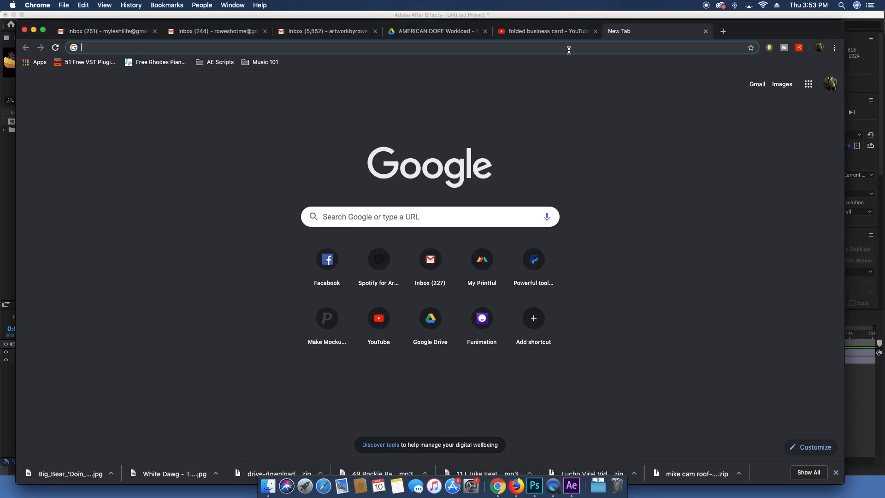
type("panoramic forest")
key("Return")
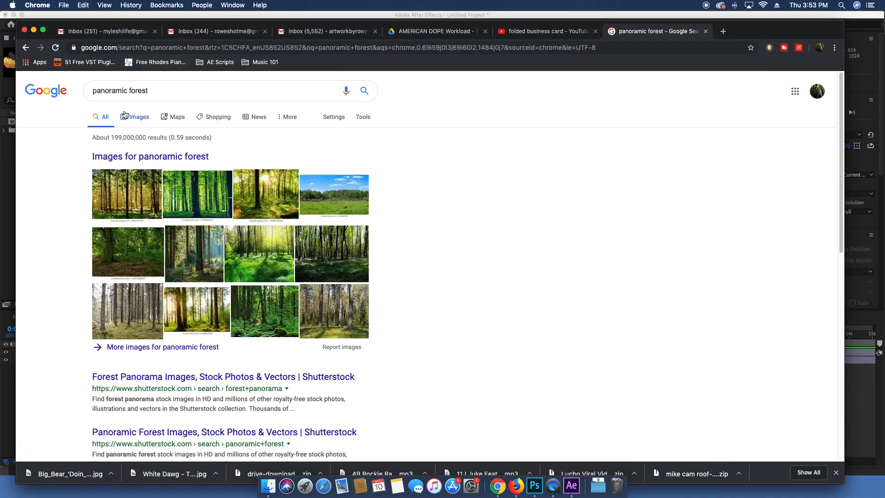
left_click(130, 118)
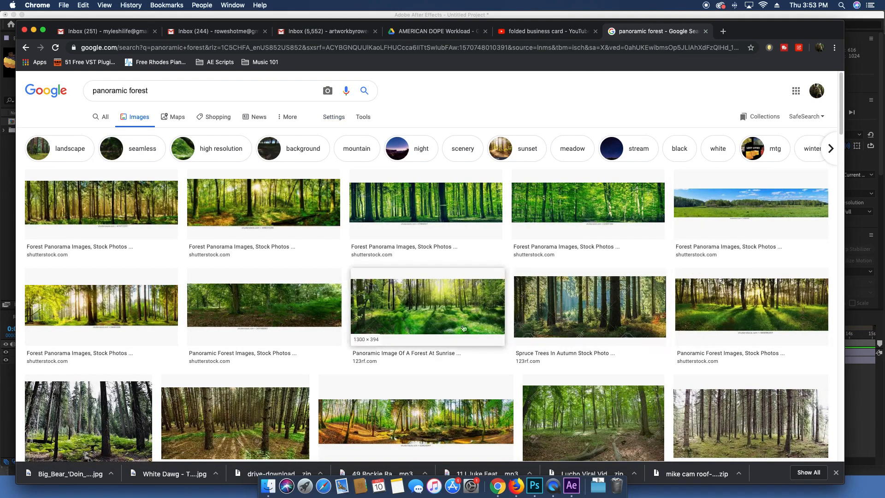
scroll(256, 304, "down", 3)
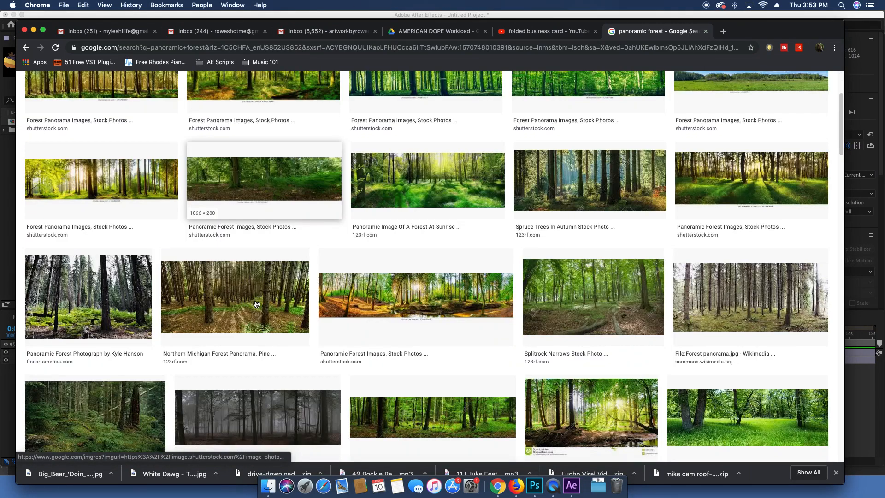
scroll(256, 304, "down", 3)
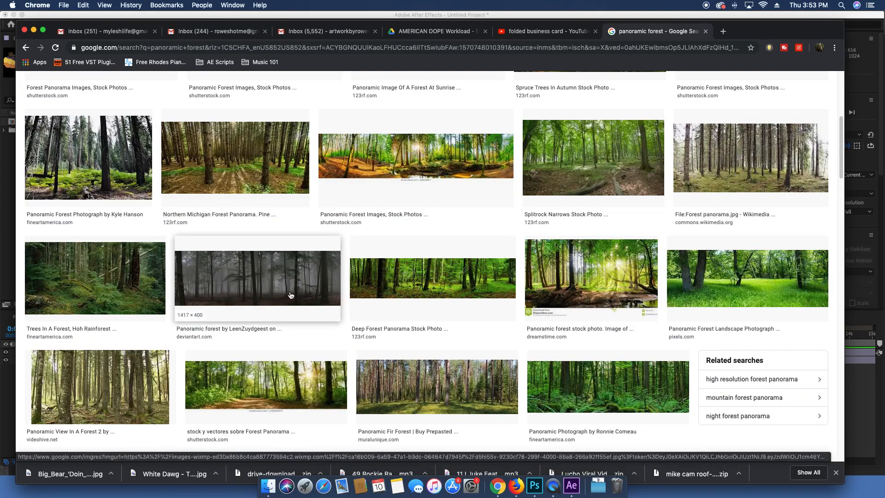
scroll(294, 291, "up", 6)
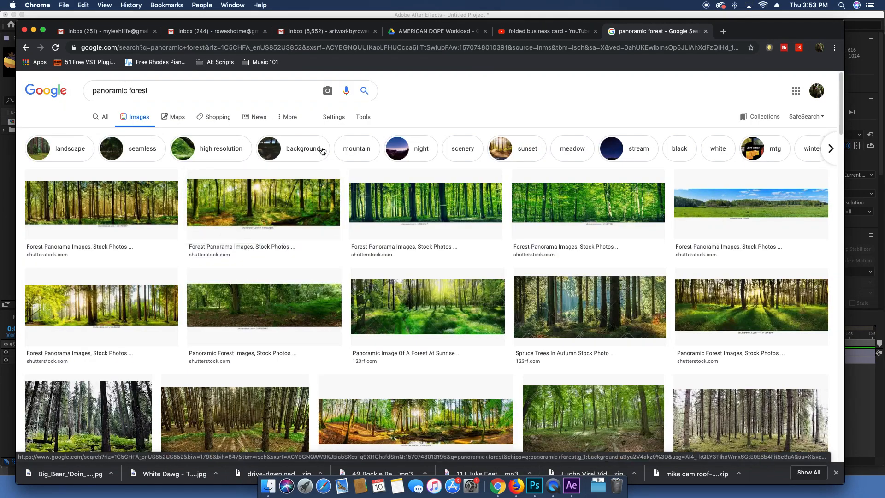
Step: Filter the panoramic forest image results to large sizes only
left_click(363, 116)
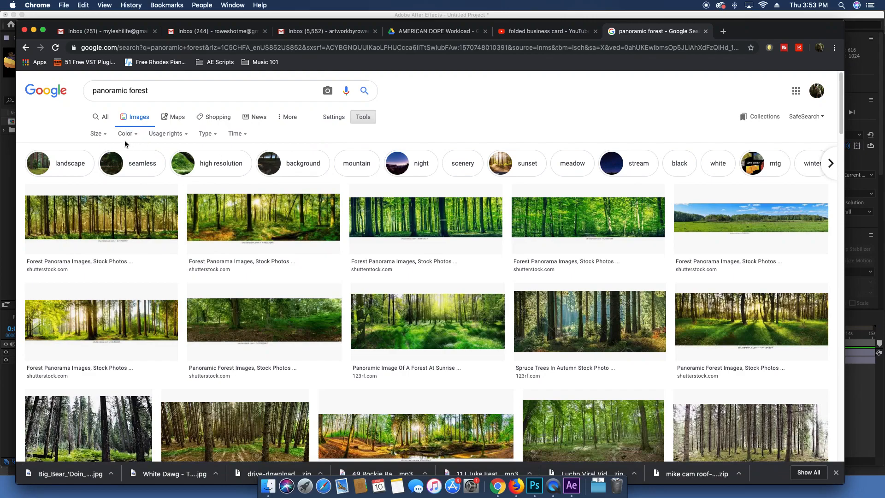
left_click(102, 118)
left_click(140, 119)
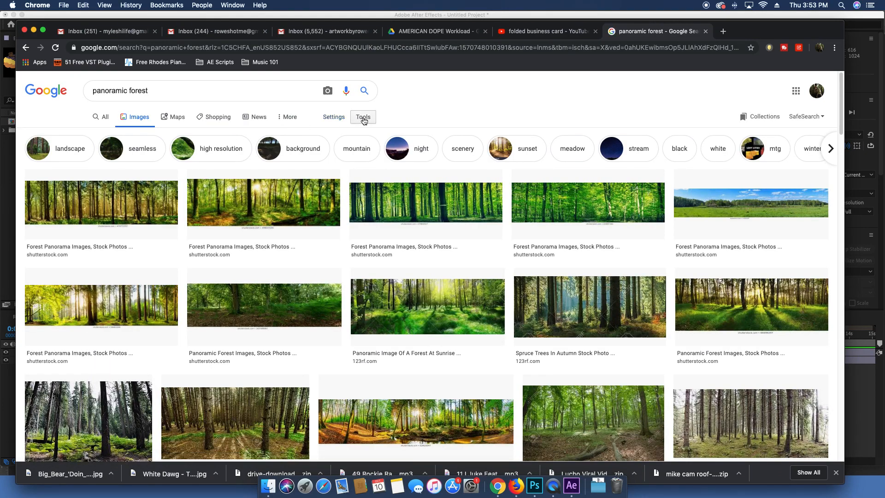
left_click(364, 118)
left_click(95, 134)
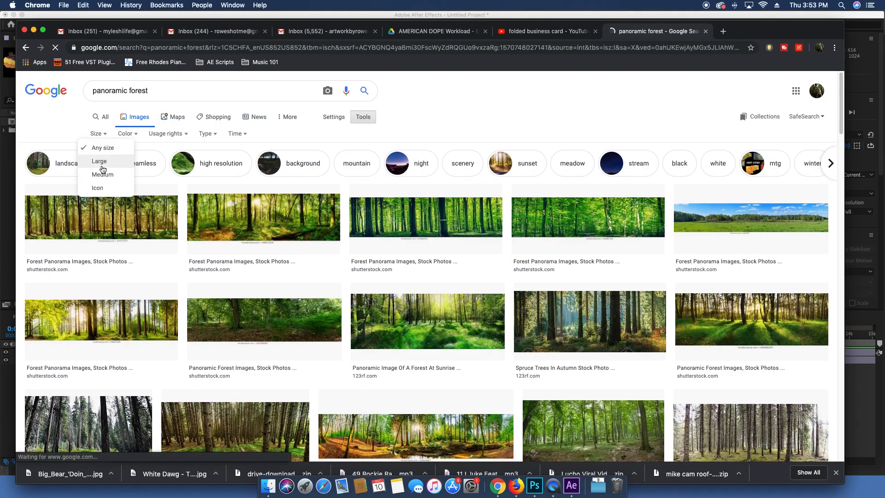
left_click(99, 166)
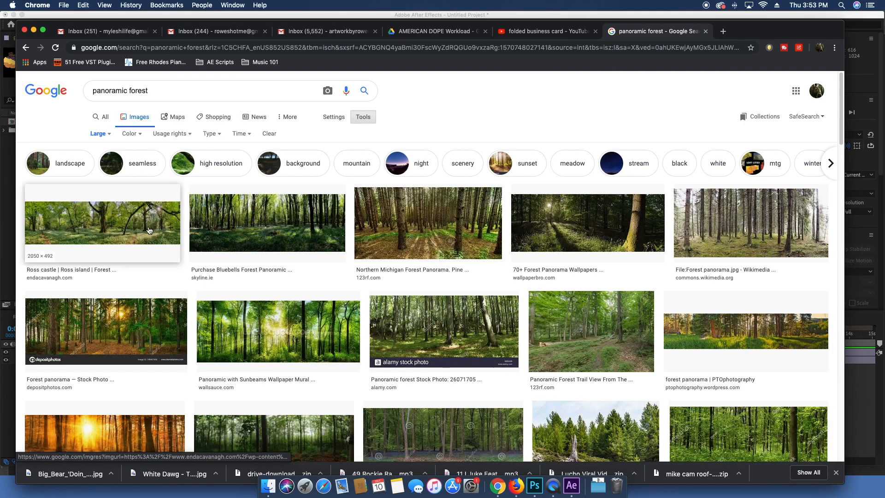
Step: Save the 4000 × 1004 dark green forest panorama as "forest pan" in JPEG format in the Cloud Kid_AME folder
scroll(581, 221, "down", 5)
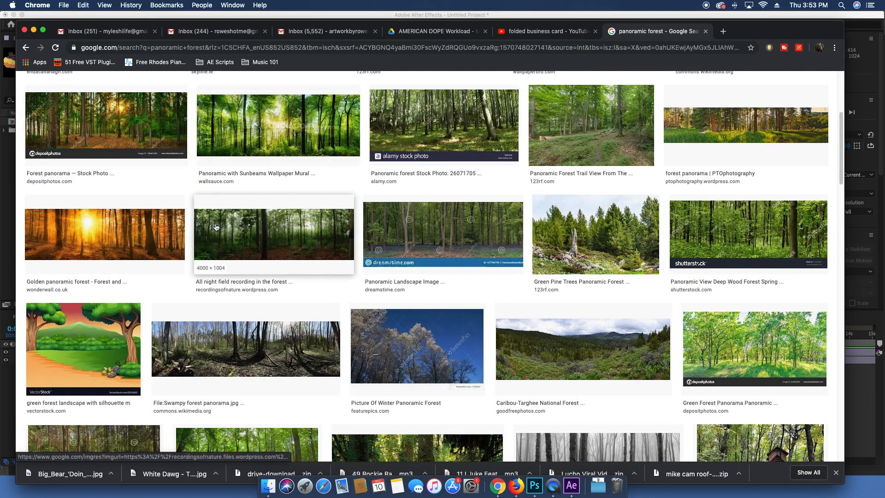
left_click(217, 227)
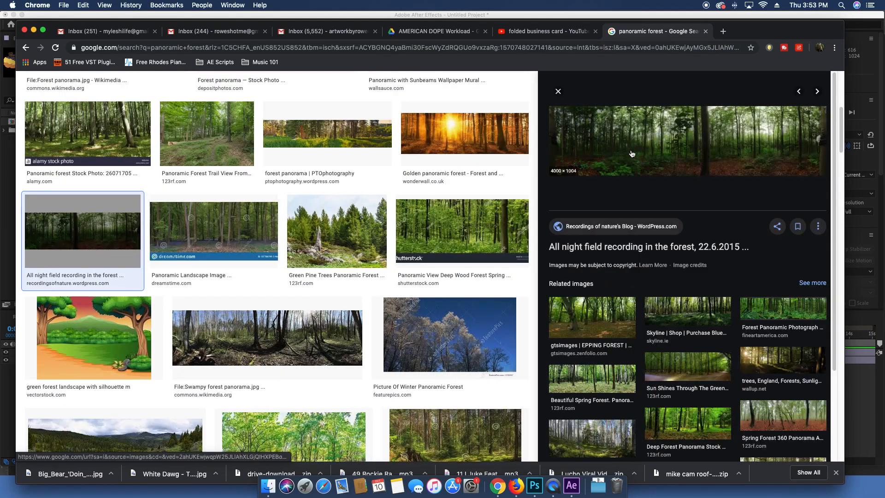
right_click(663, 146)
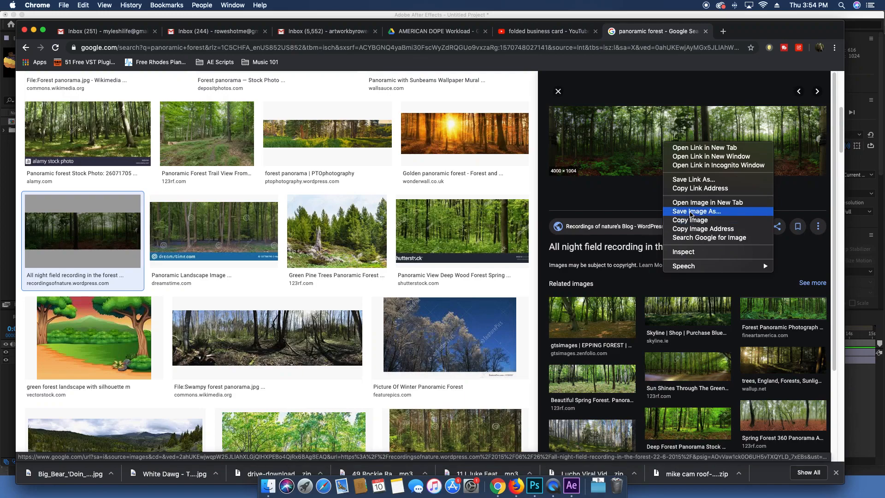
left_click(692, 212)
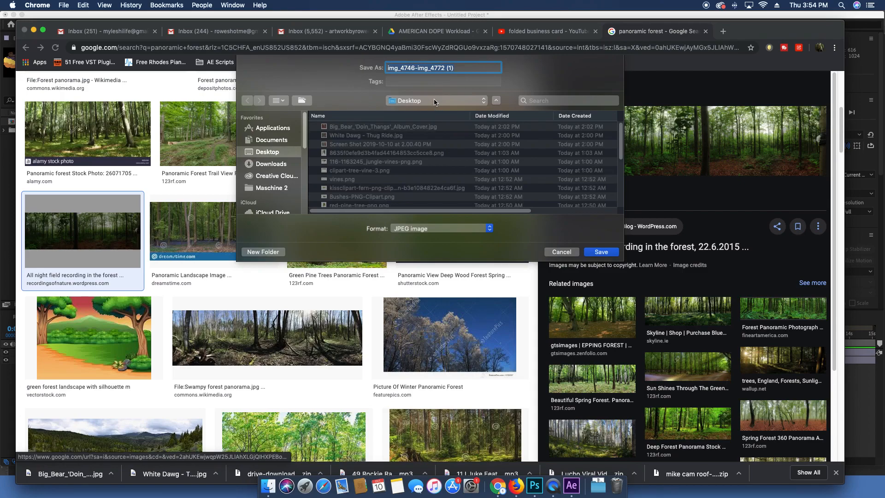
type("forest pan")
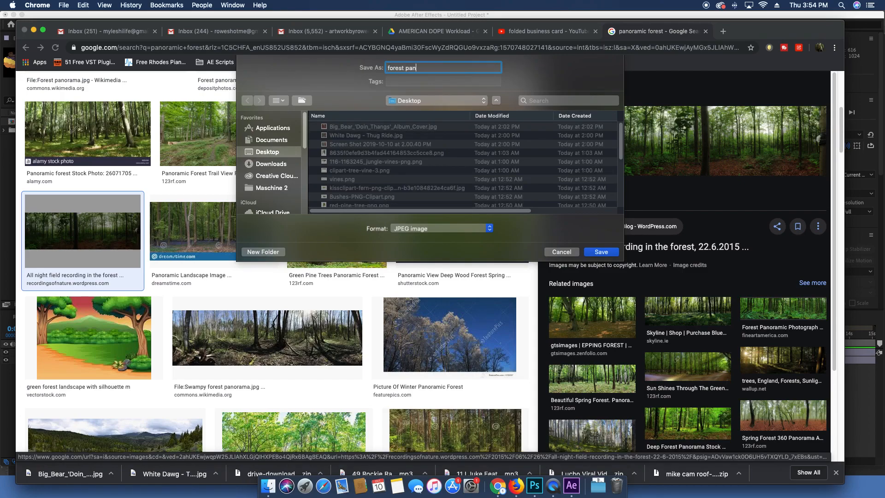
left_click(484, 104)
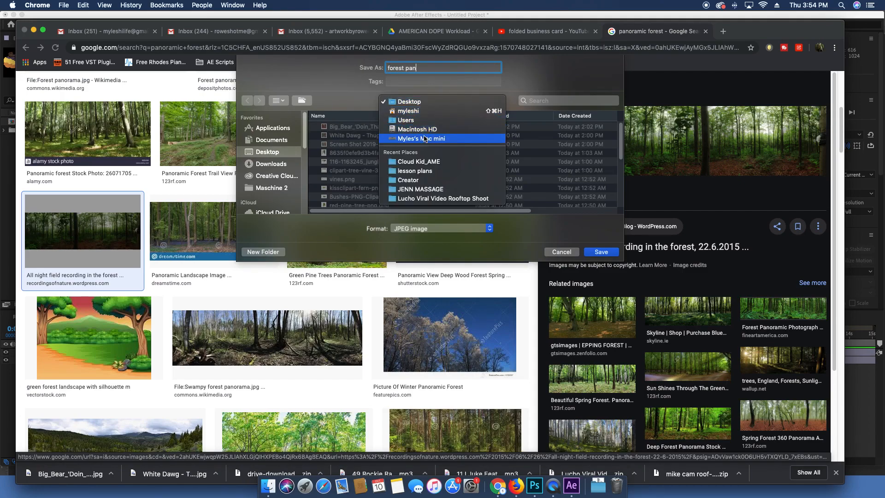
left_click(427, 162)
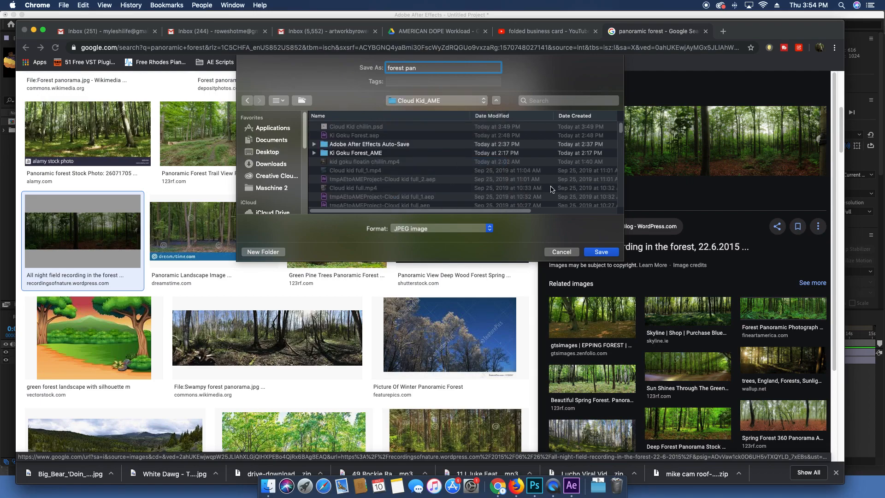
left_click(601, 252)
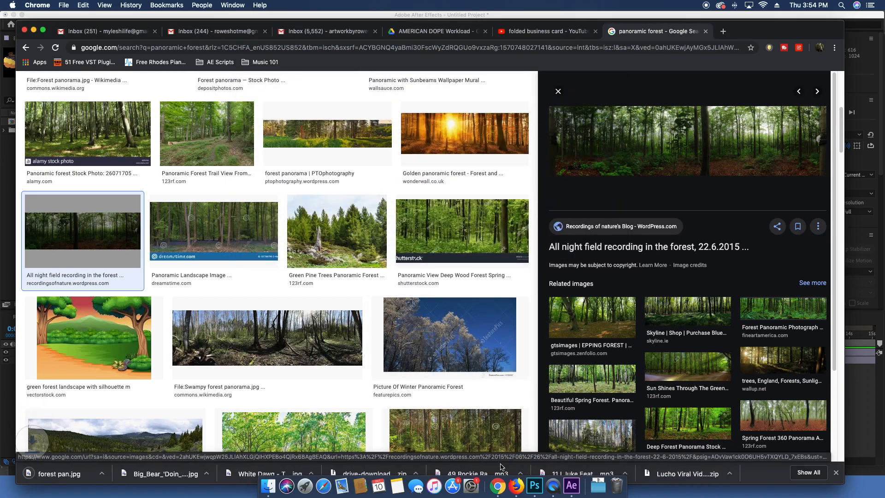
Step: Switch to After Effects, import forest pan.jpg into the Cloud Kid chillin composition and place it beneath the two character layers
left_click(572, 486)
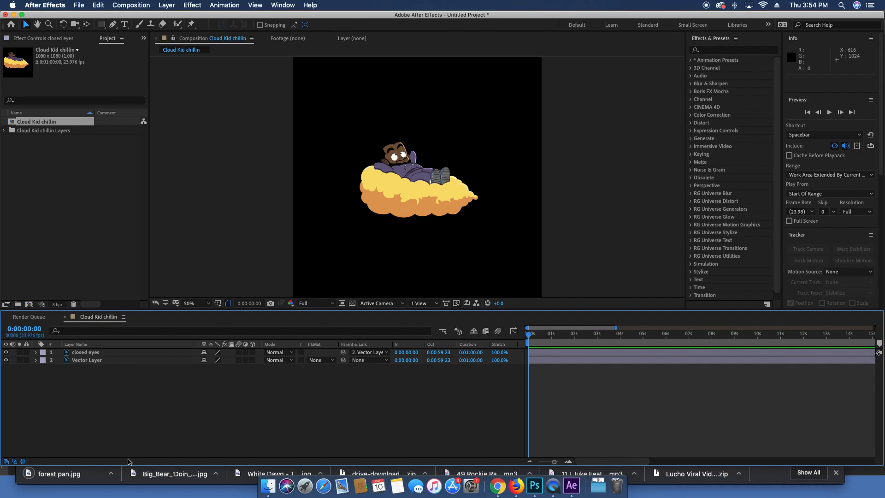
left_click_drag(81, 477, 6, 435)
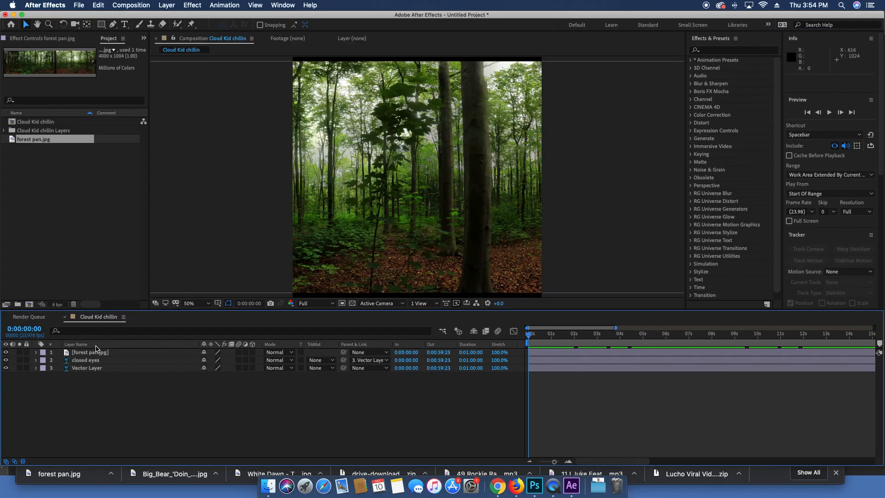
left_click_drag(95, 353, 101, 383)
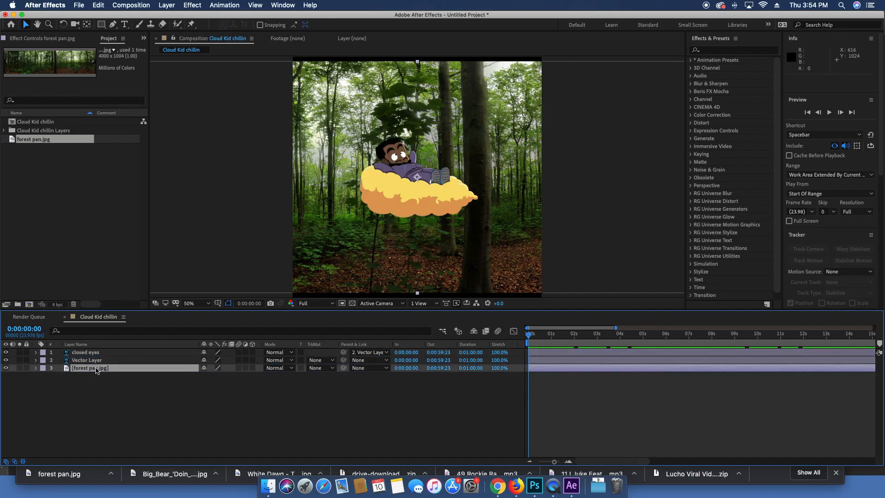
Step: Scale the forest layer to 106% and shift it left to about -1032, 540 so its right end fills the frame
key("s")
key("comma")
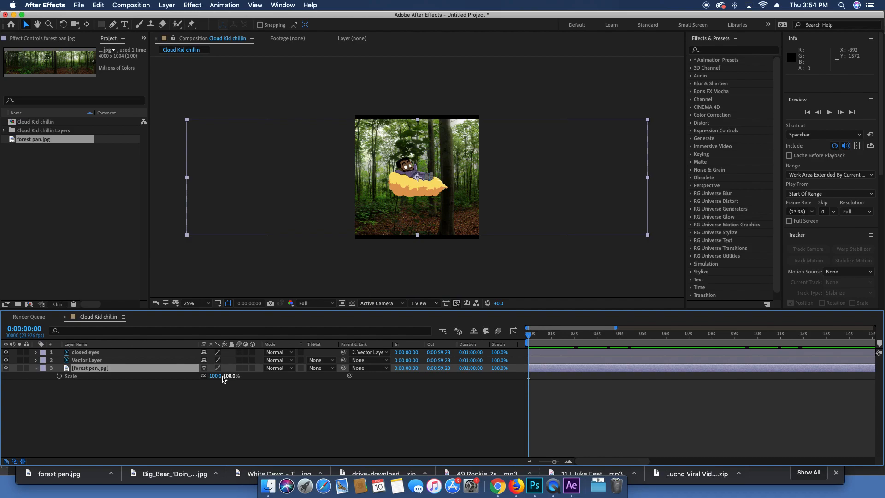
left_click_drag(228, 380, 231, 381)
left_click_drag(452, 212, 275, 209)
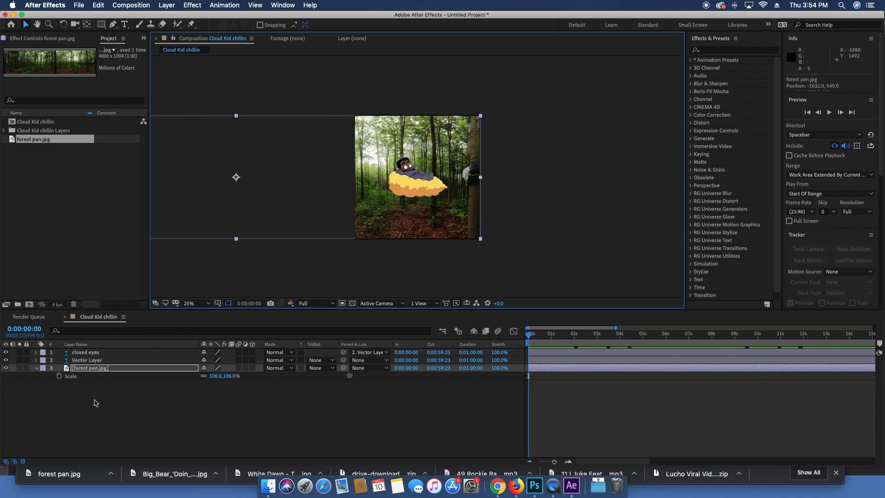
Step: Set a position keyframe for the forest layer at the first frame and show only its Position property
left_click(107, 369)
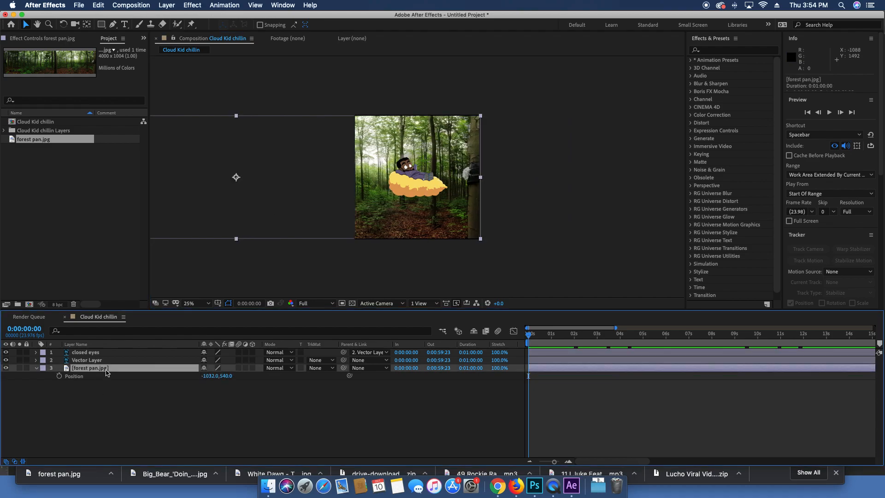
left_click(36, 371)
left_click(37, 370)
left_click(36, 369)
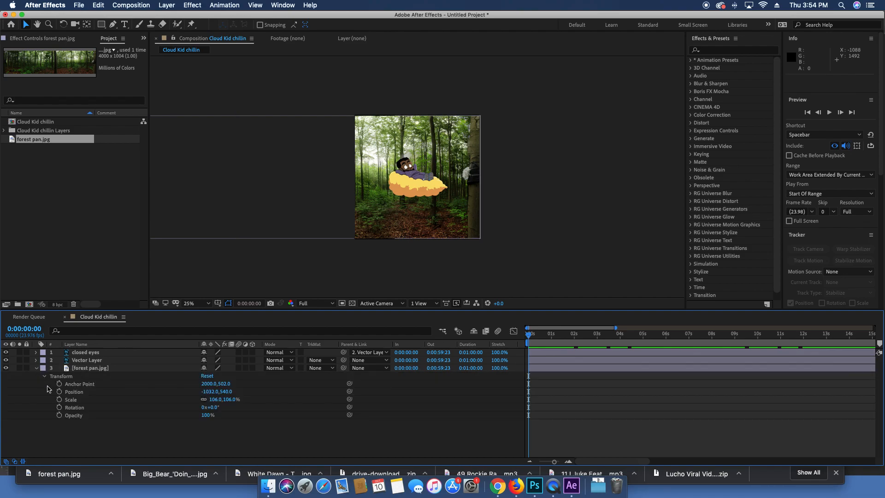
left_click(70, 392)
key("p")
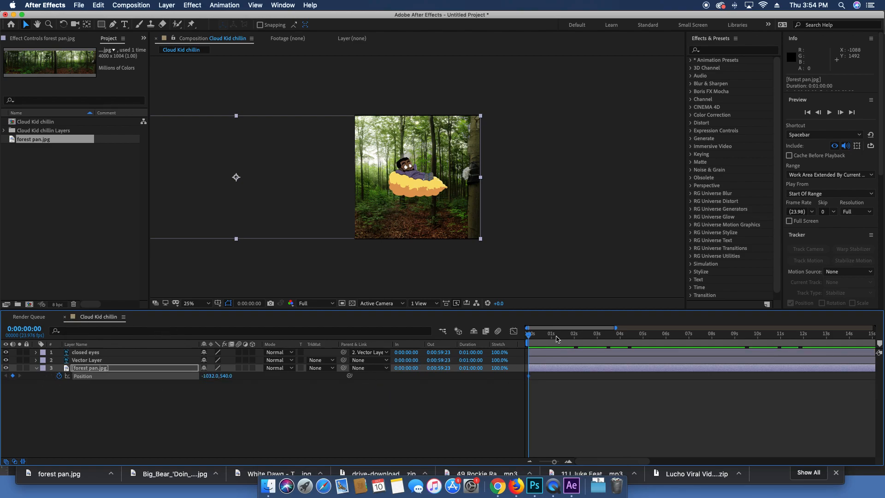
Step: At 0:00:30:00, move the forest layer right to about 2108, 540 so its left end fills the frame
left_click_drag(532, 339, 753, 330)
left_click_drag(350, 215, 712, 227)
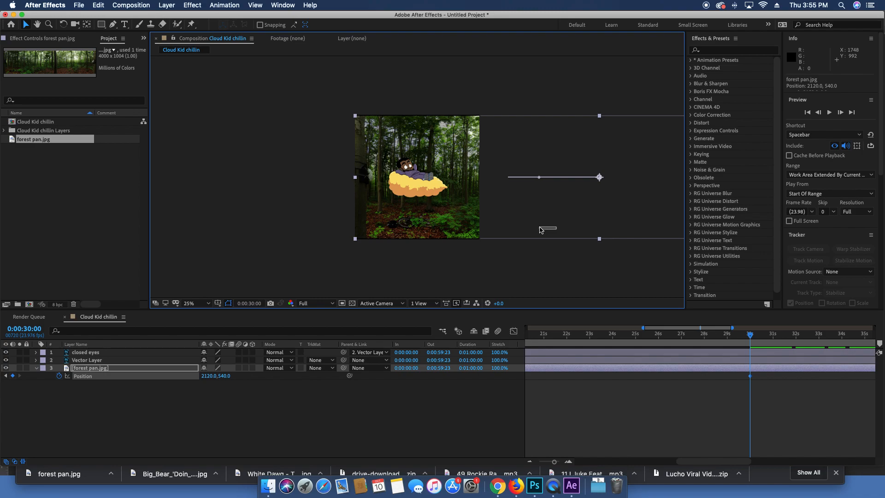
key("Left")
key("Left")
key("Left")
key("Left")
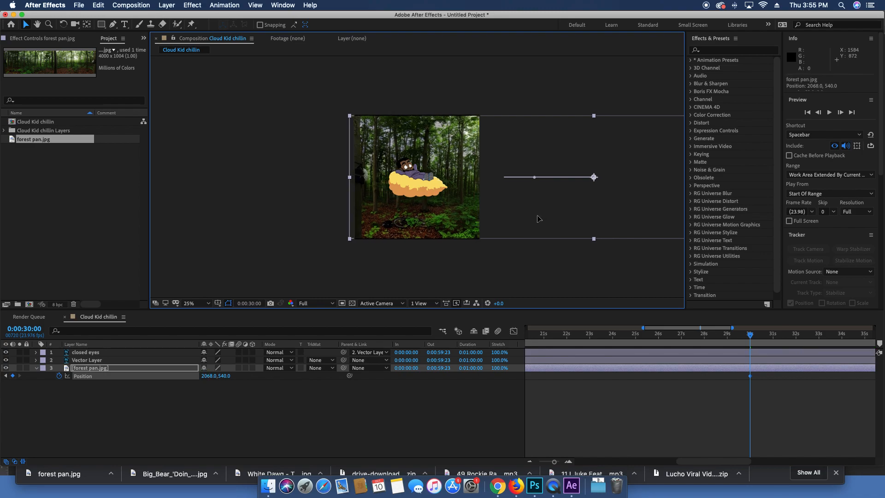
key("Right")
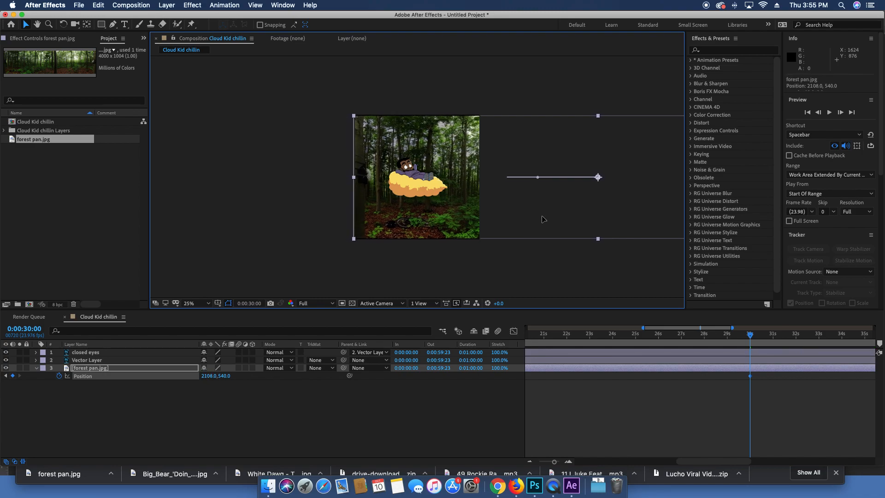
Step: Preview the background pan from the start and return to the first frame
key("space")
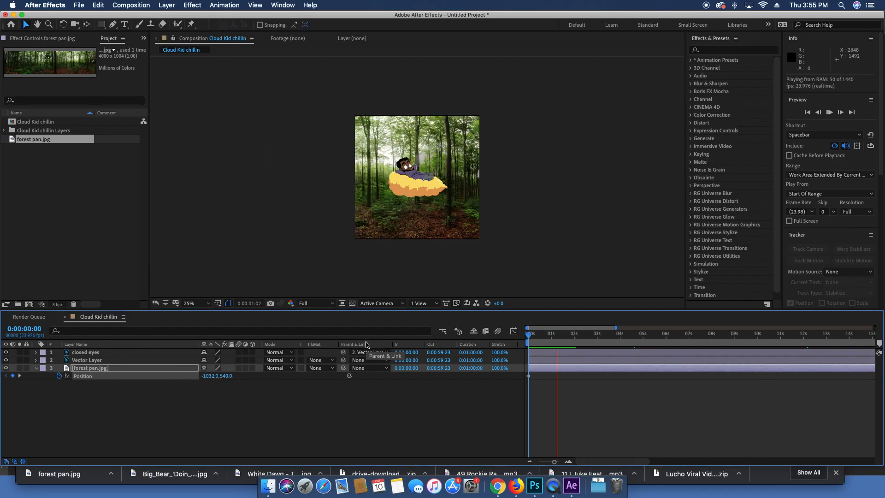
key("space")
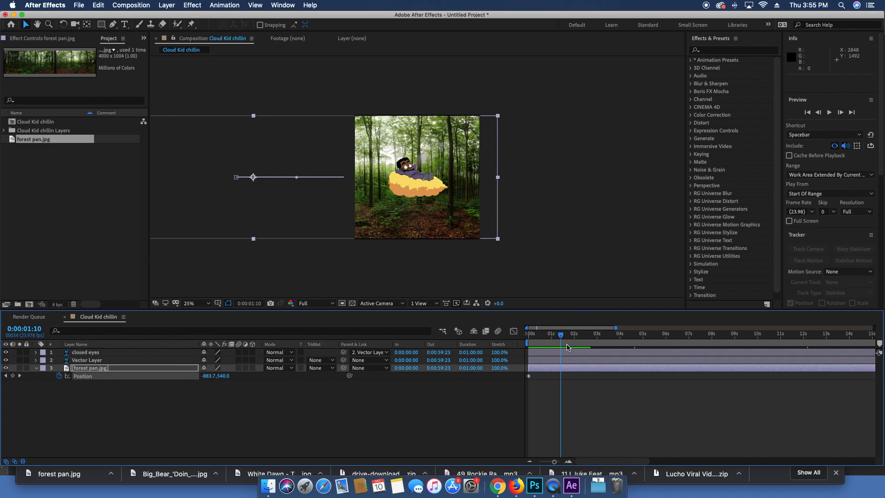
left_click(529, 335)
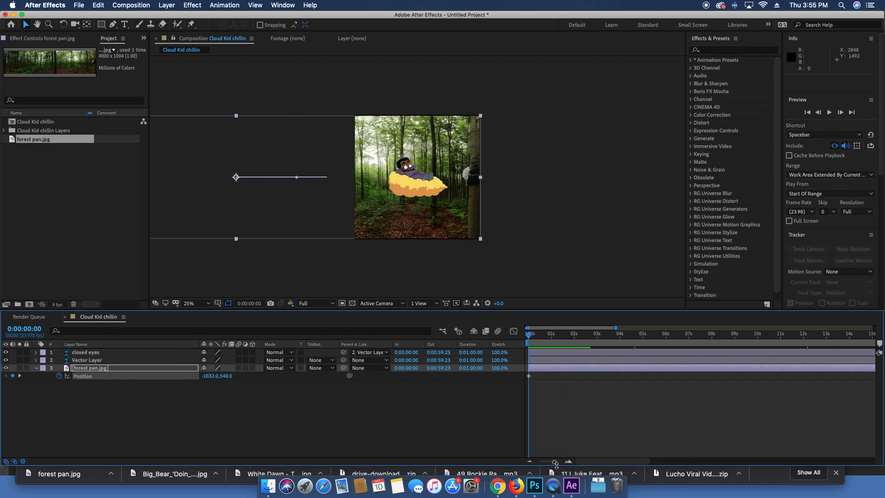
Step: Select both position keyframes of the forest layer and time-reverse them to flip the pan direction
left_click_drag(554, 461, 544, 462)
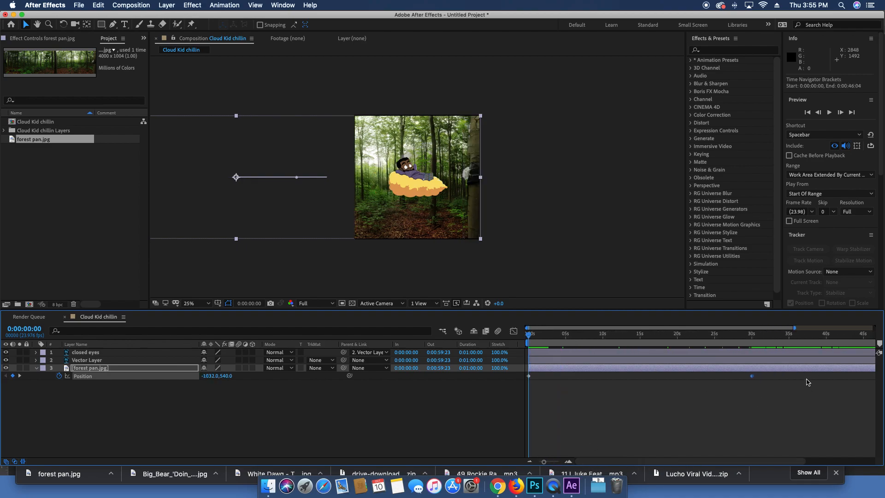
left_click(750, 382)
left_click_drag(749, 380, 473, 374)
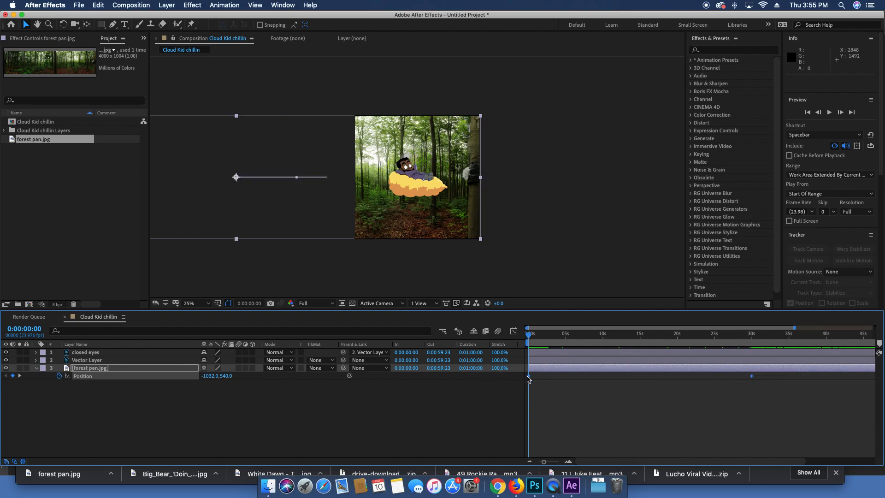
right_click(528, 379)
mouse_move(588, 467)
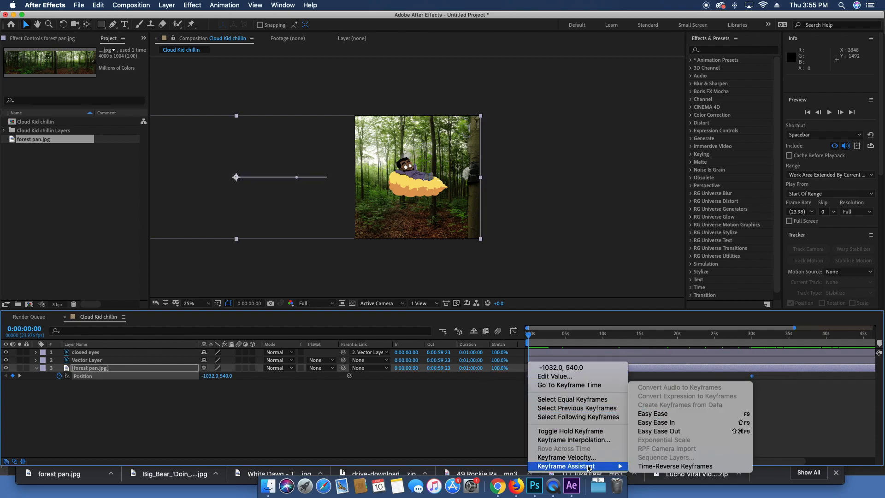
left_click(659, 465)
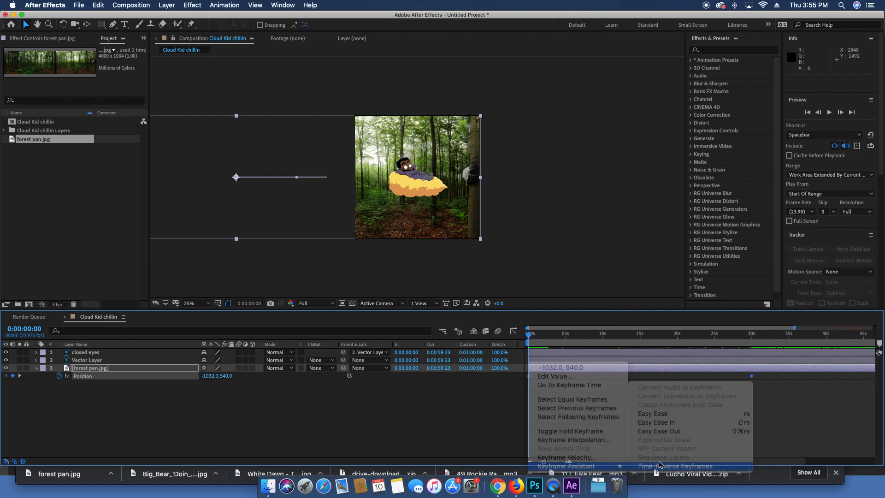
left_click(646, 407)
Step: Preview the reversed background pan with the composition view at 50%
key("space")
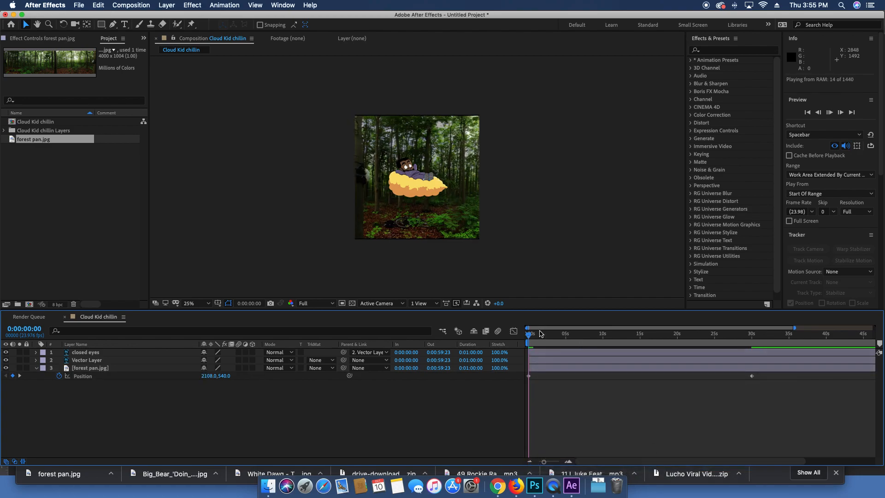
key("period")
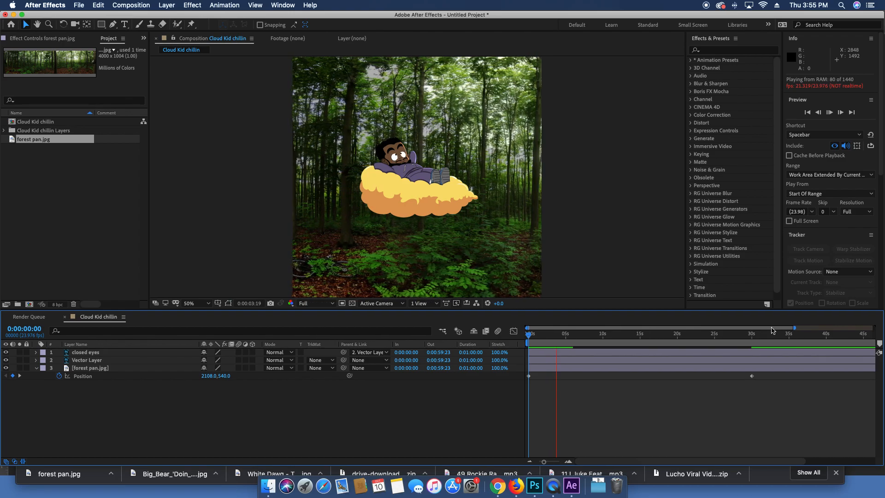
key("space")
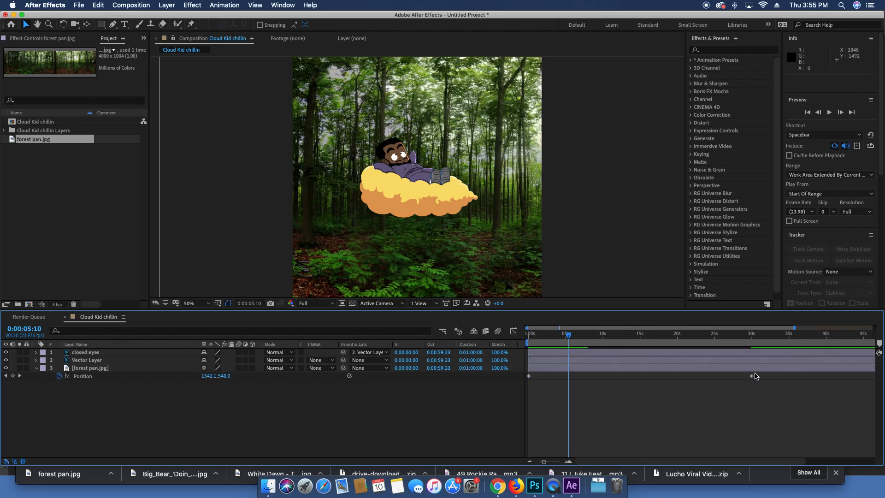
Step: Move the forest layer's last position keyframe to about 45 seconds to slow the pan, and preview it
mouse_move(753, 378)
left_mouse_down()
mouse_move(874, 380)
mouse_move(763, 381)
left_mouse_up()
key("space")
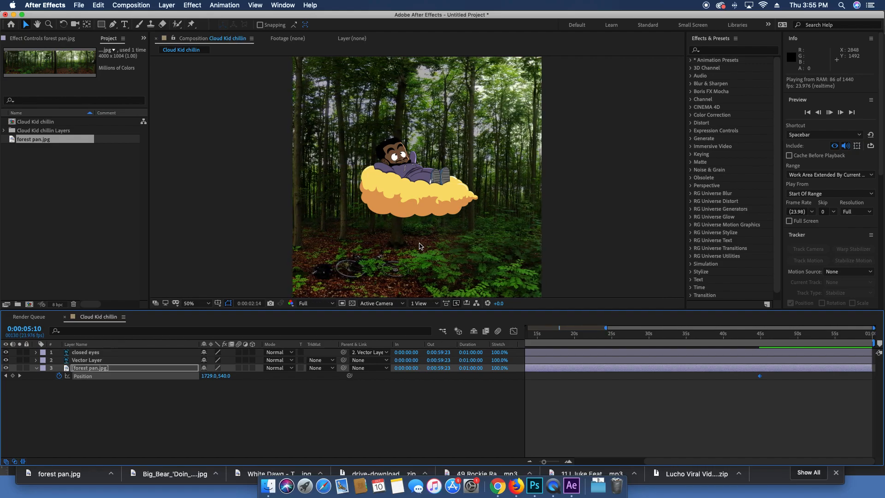
key("space")
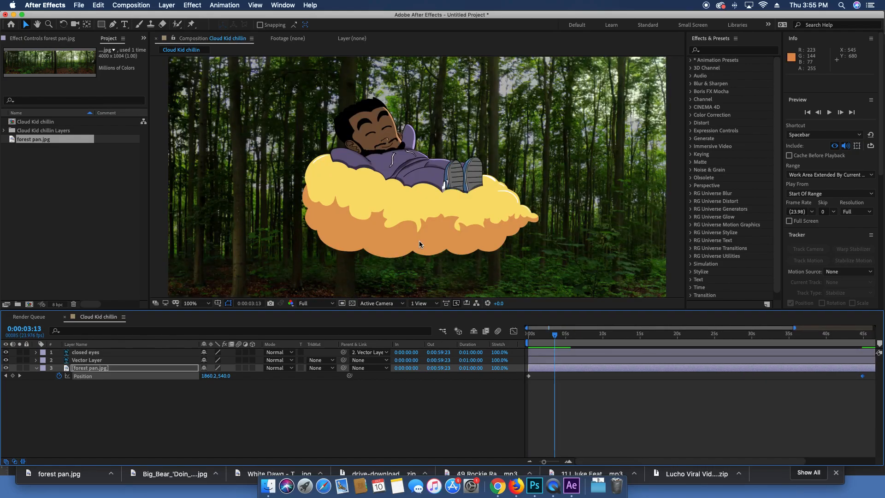
key("comma")
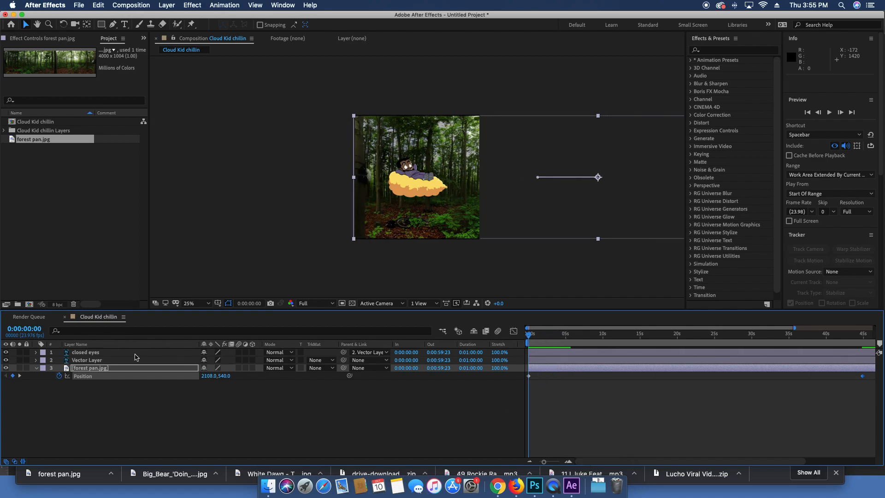
left_click(119, 355)
key("period")
key("period")
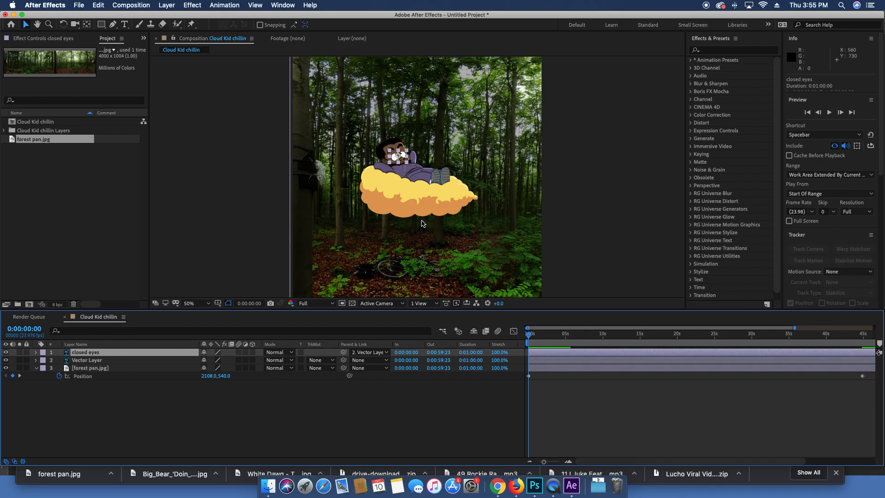
key("comma")
key("comma")
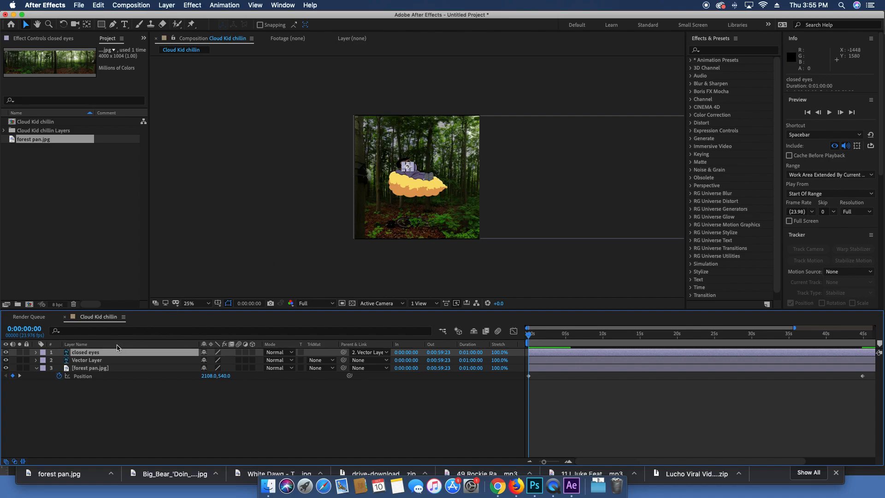
left_click(103, 369)
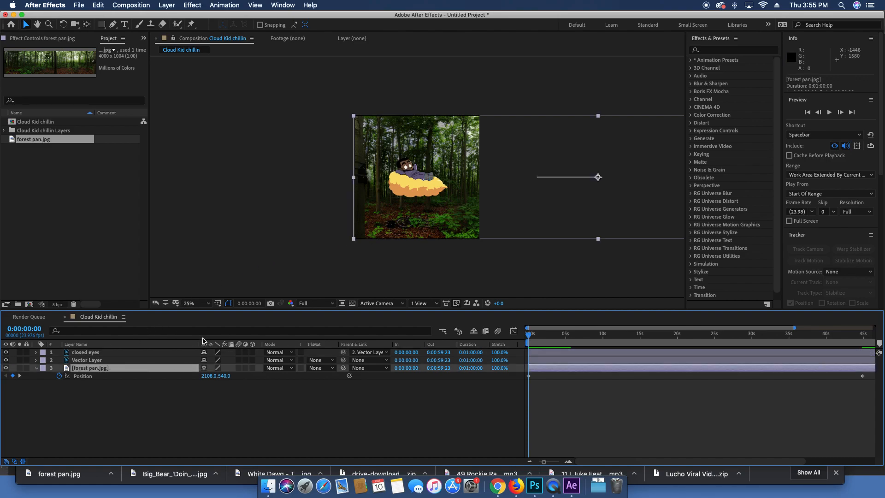
Step: Mark the closed eyes layer as shy and hide shy layers in the timeline, leaving no layer selected
left_click(93, 353)
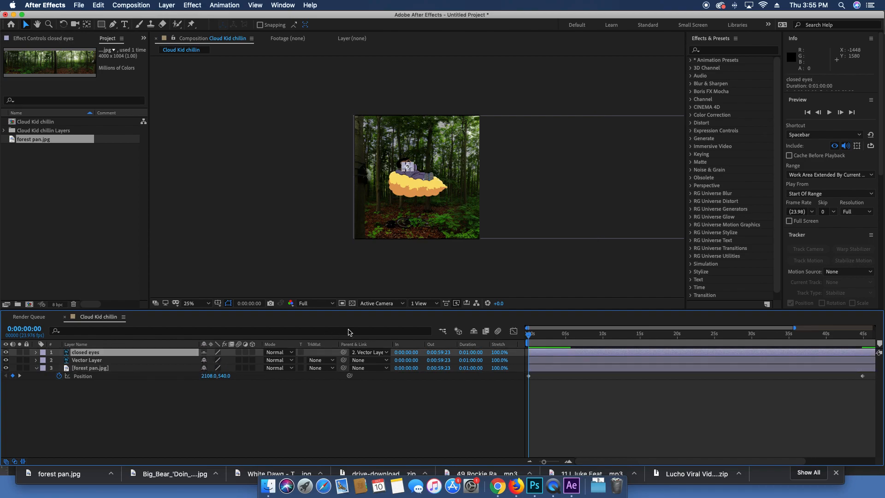
left_click(474, 331)
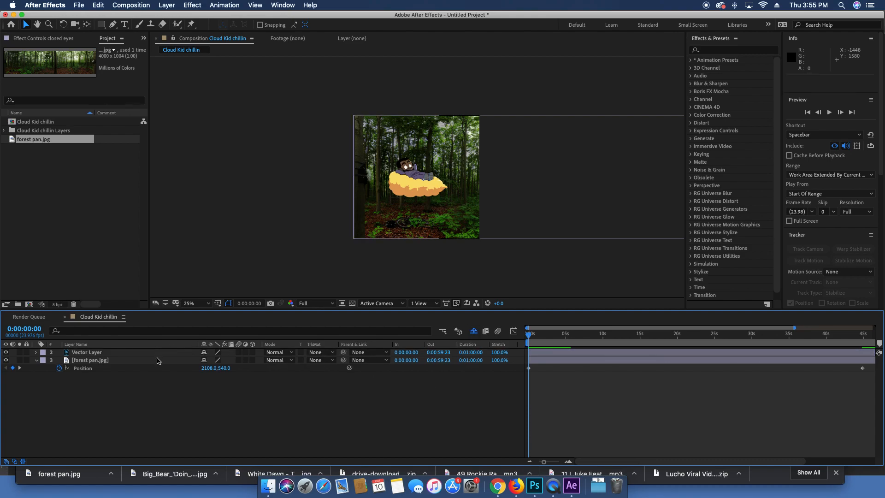
left_click(158, 360)
left_click(225, 409)
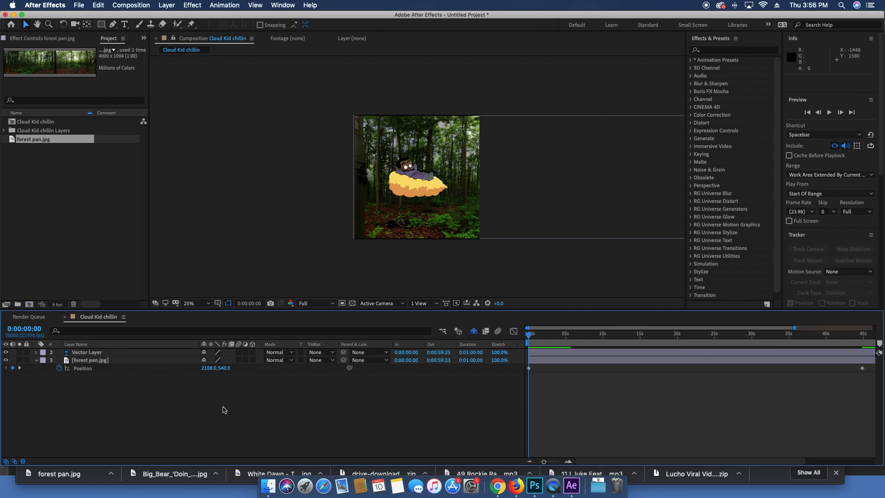
Step: Switch to Chrome and replace the panoramic forest image search with one for "jungle tree png"
left_click(497, 486)
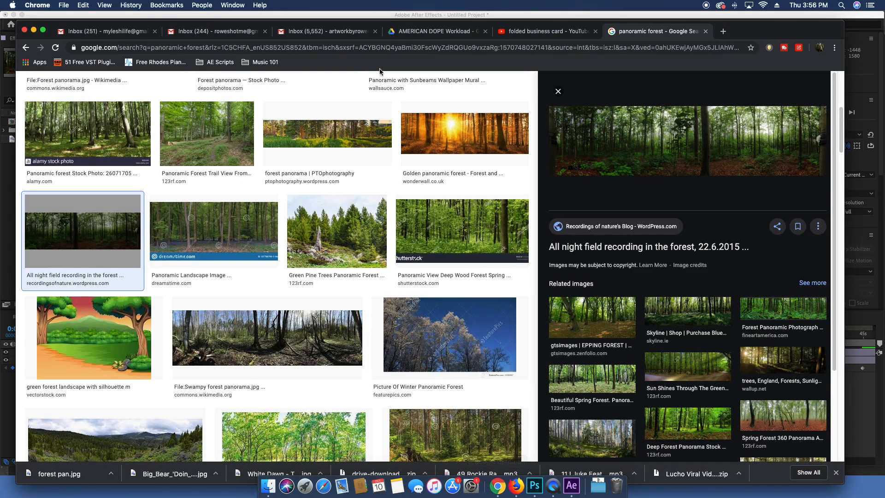
scroll(389, 131, "down", 10)
scroll(389, 130, "up", 10)
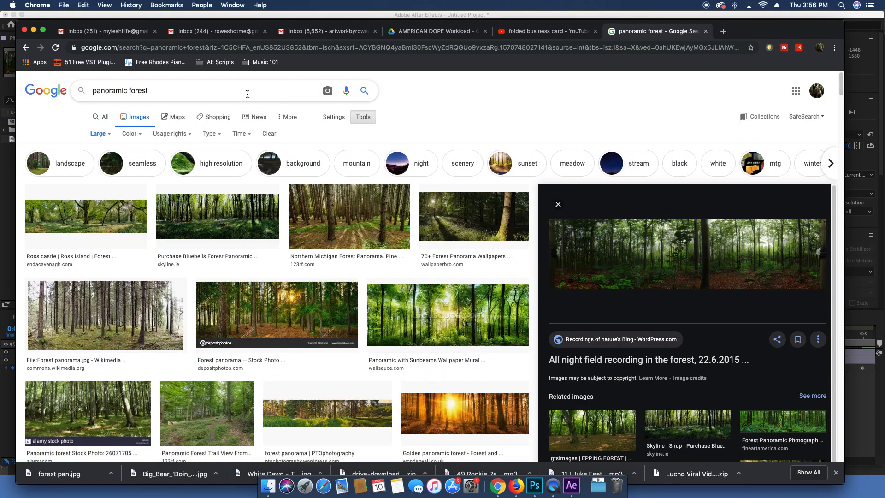
triple_click(248, 94)
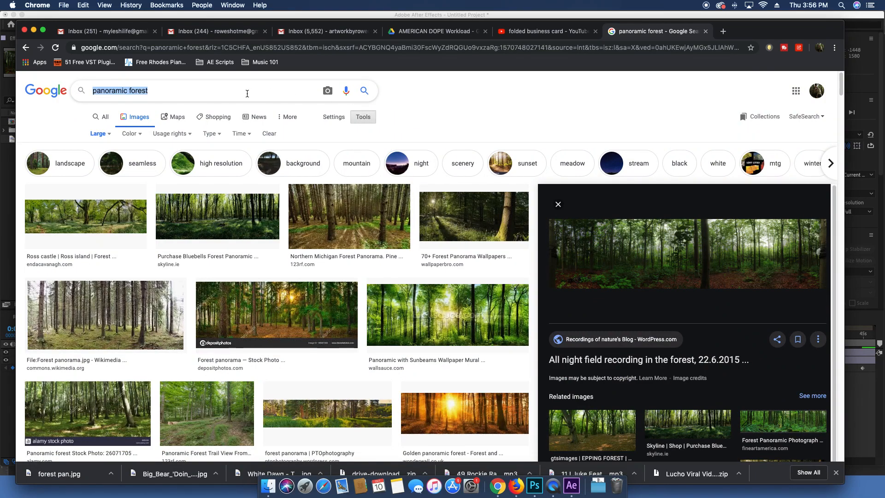
type("big")
key("BackSpace")
key("BackSpace")
key("BackSpace")
type("jungle tree")
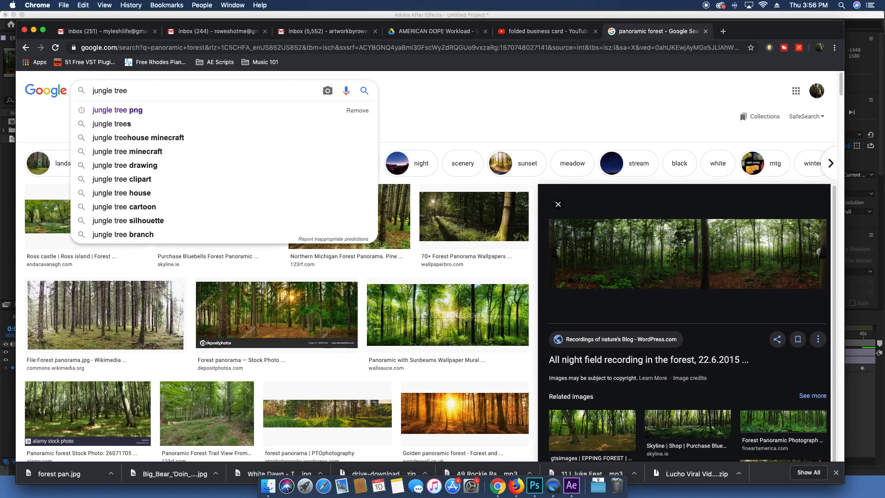
type(" png")
key("Return")
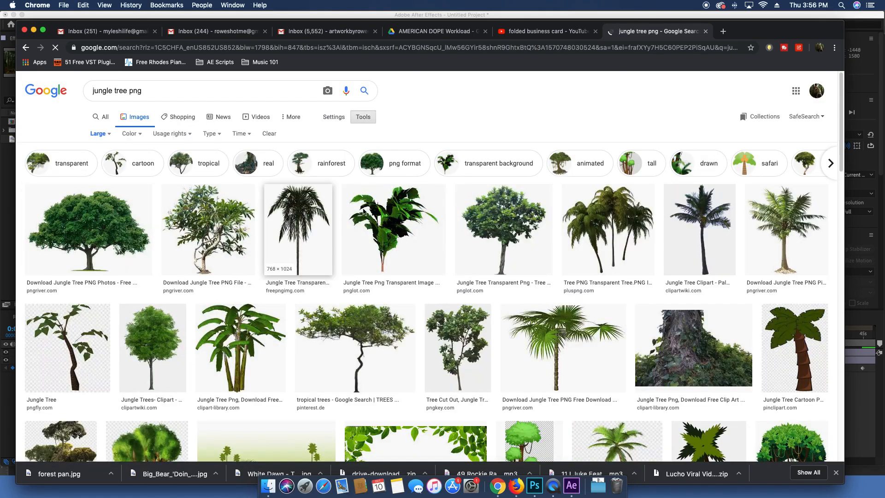
Step: Browse the jungle tree image results for a suitable foreground tree and return to the start of the page
scroll(645, 360, "down", 1)
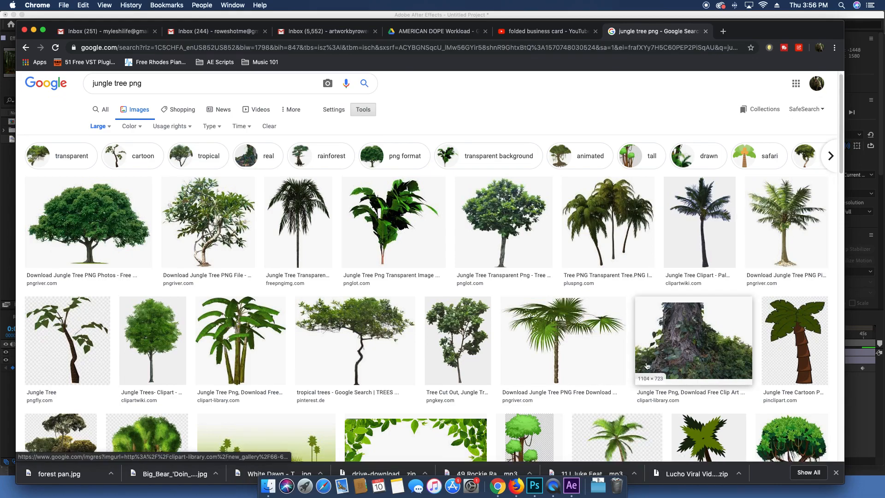
scroll(332, 323, "down", 5)
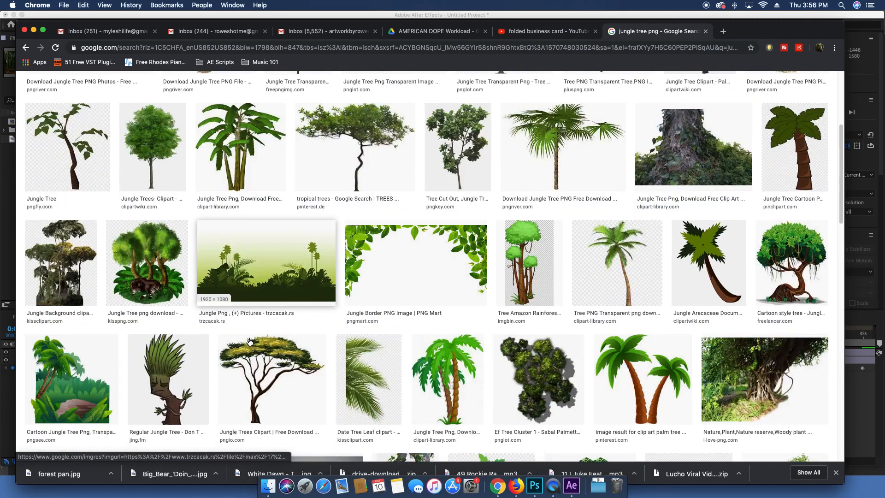
scroll(250, 342, "down", 8)
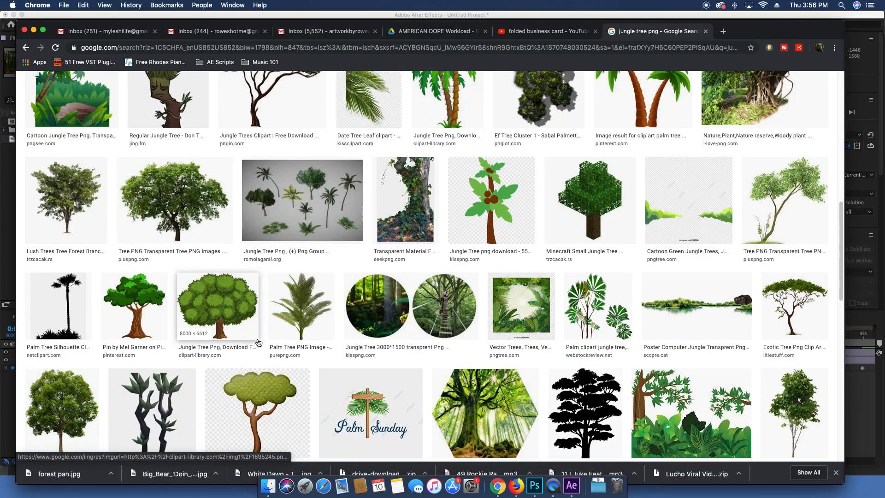
scroll(259, 344, "down", 5)
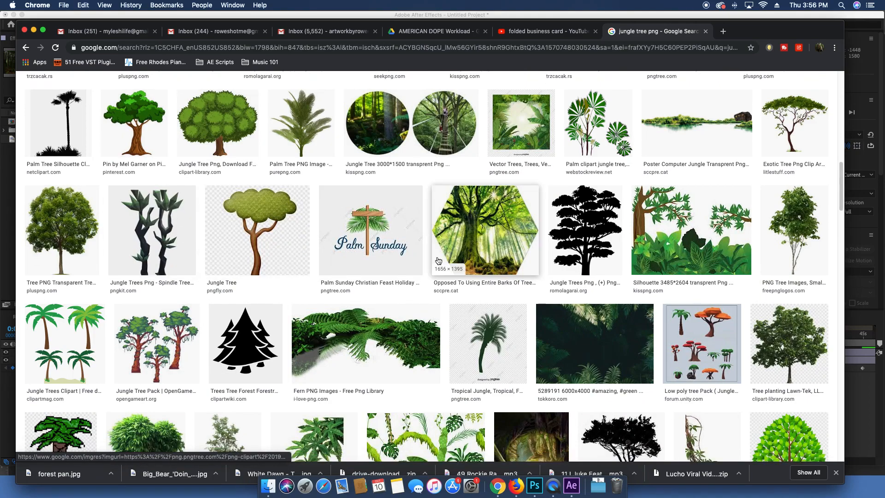
scroll(436, 261, "down", 2)
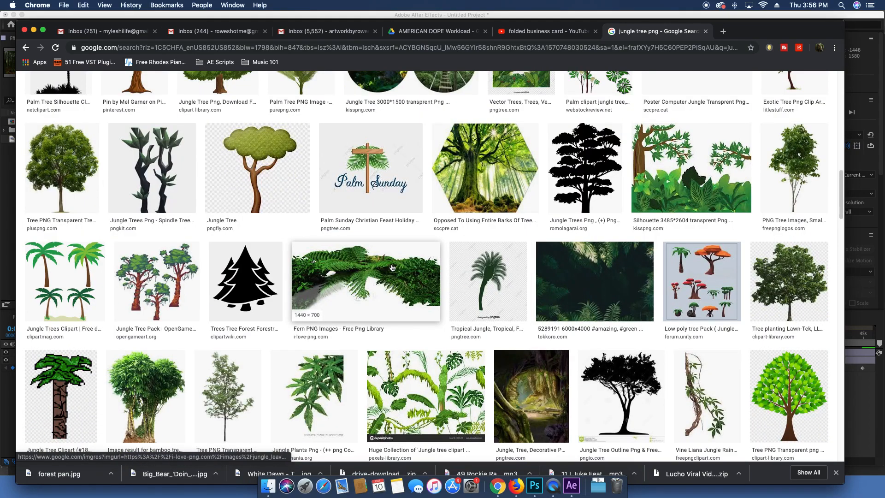
scroll(392, 268, "down", 6)
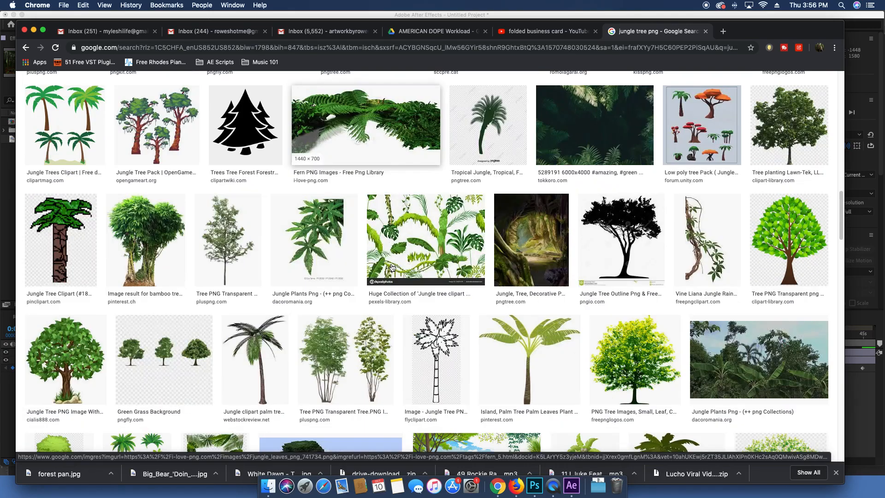
scroll(392, 268, "down", 2)
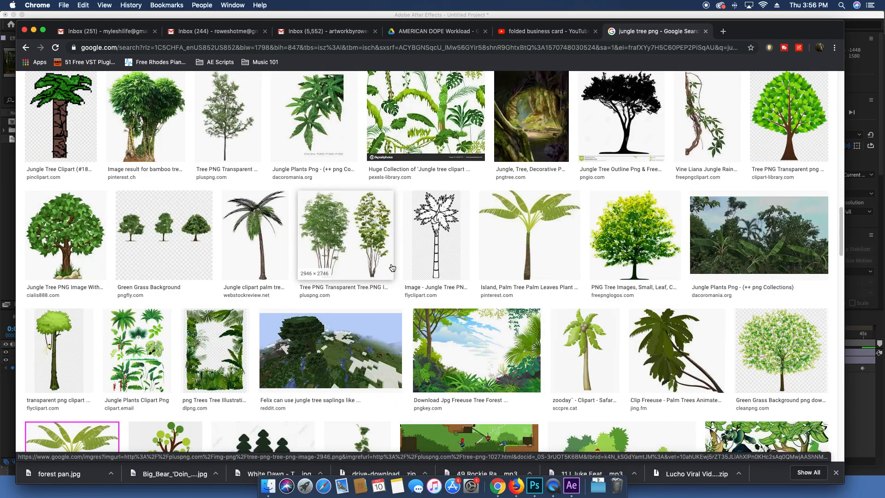
scroll(392, 267, "down", 2)
scroll(392, 268, "down", 2)
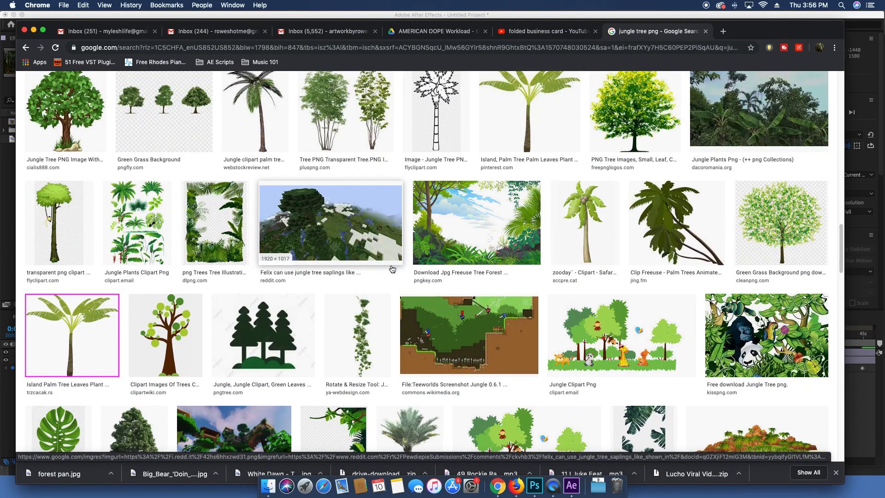
scroll(392, 268, "up", 15)
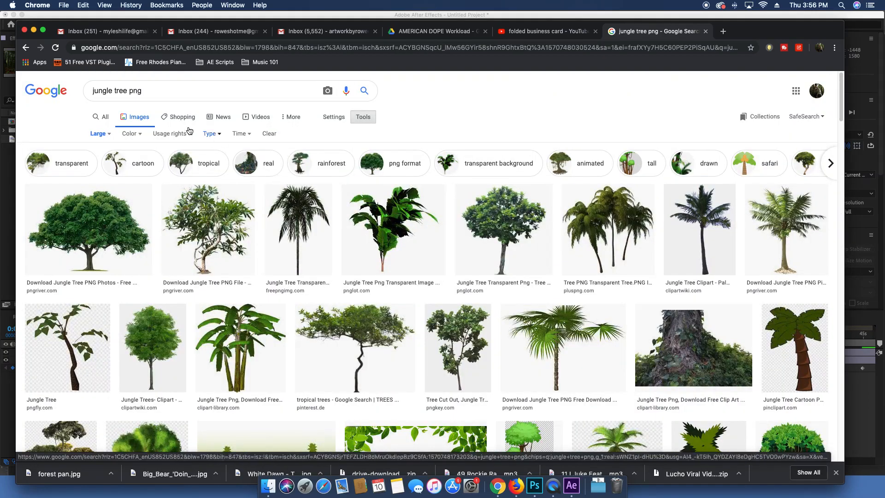
Step: Change the image search to "jungle tree transparent"
left_click(137, 91)
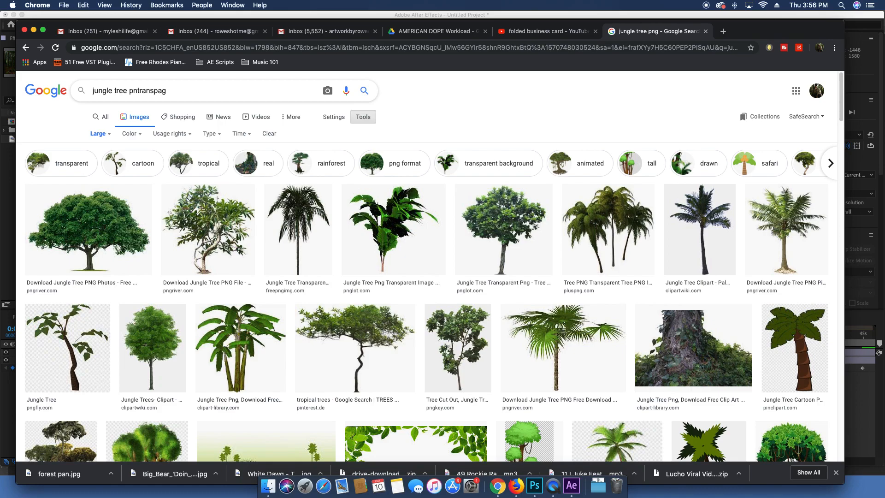
type("transpa")
double_click(143, 91)
type("transparent")
key("Return")
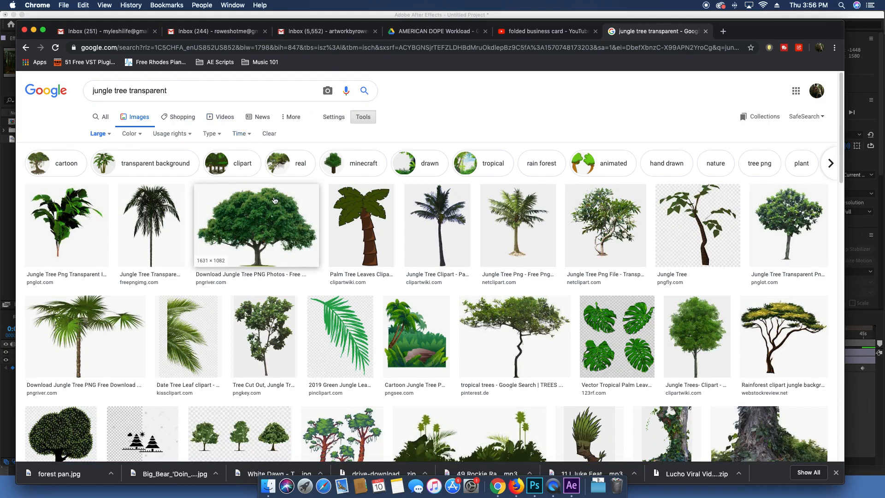
Step: Open the leafy "Tree Cut Out" result from pngkey.com and copy its large preview image
left_click(265, 358)
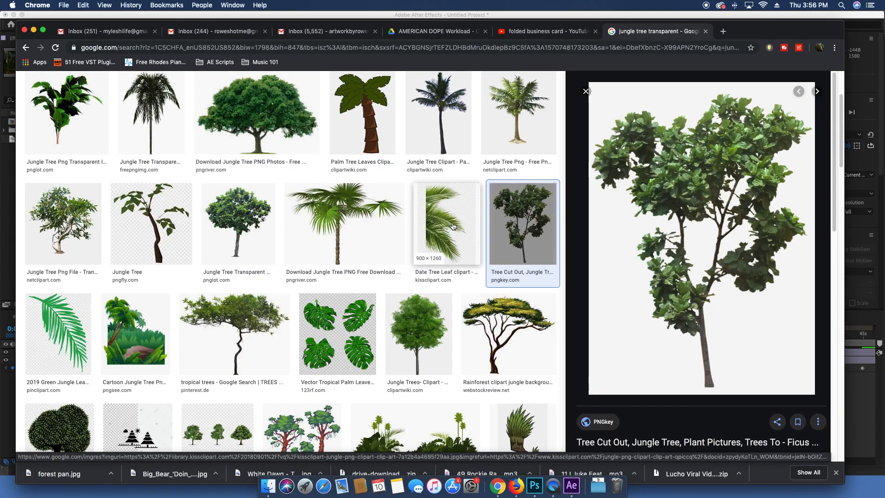
right_click(713, 227)
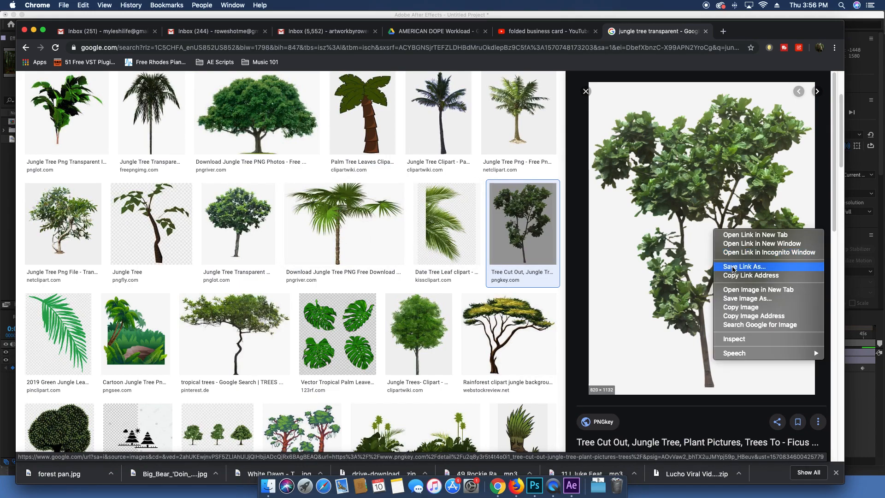
left_click(744, 307)
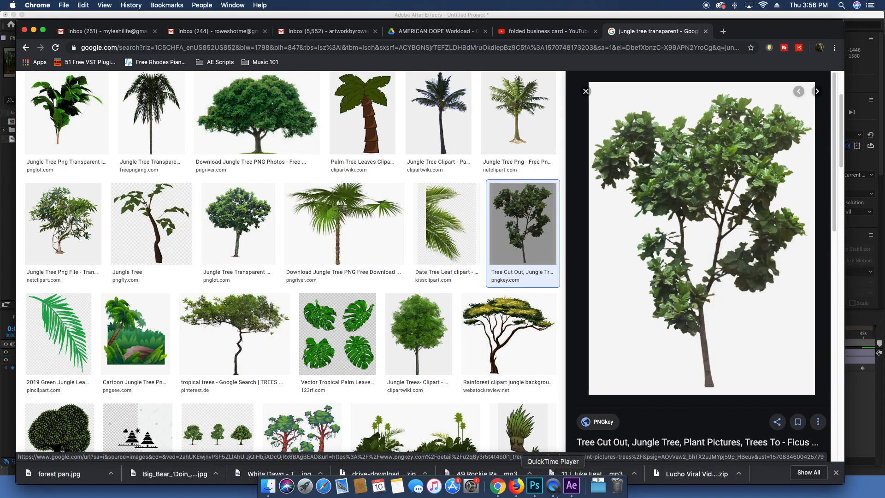
Step: Switch to Photoshop, create a new document with the preset settings, and paste the copied tree into it
left_click(543, 487)
key("super+n")
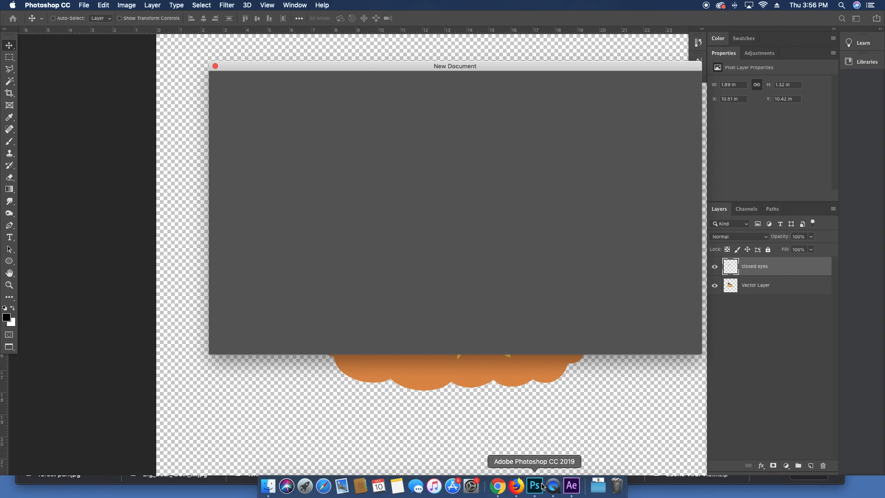
key("Return")
key("super+v")
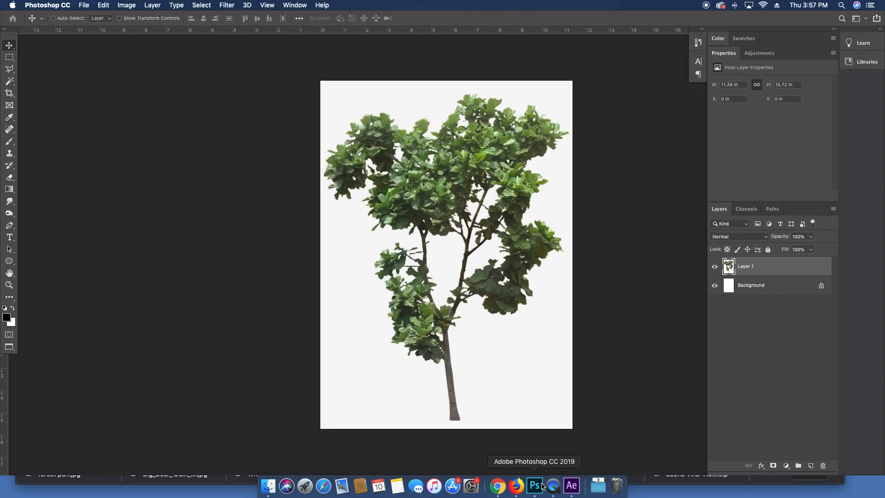
Step: Hide the Background layer, select the tree's light backdrop with the Magic Wand, extend it with Similar, delete it, and deselect
key("w")
left_click(714, 289)
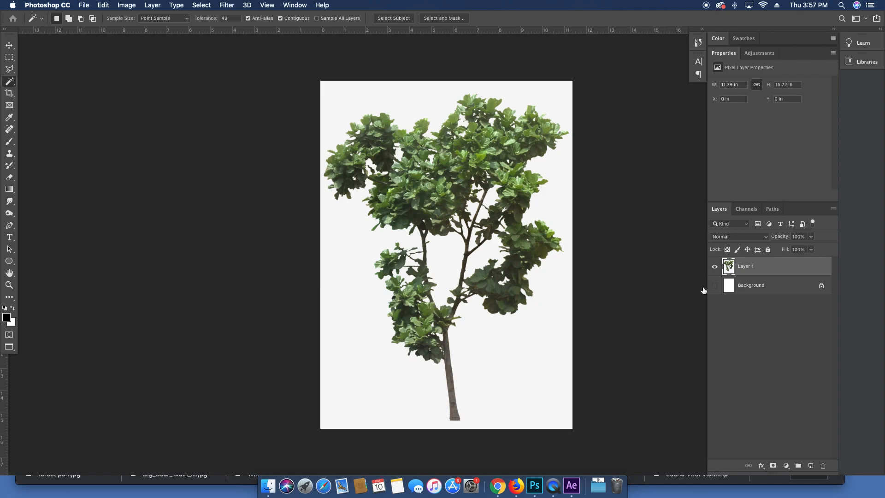
left_click(554, 343)
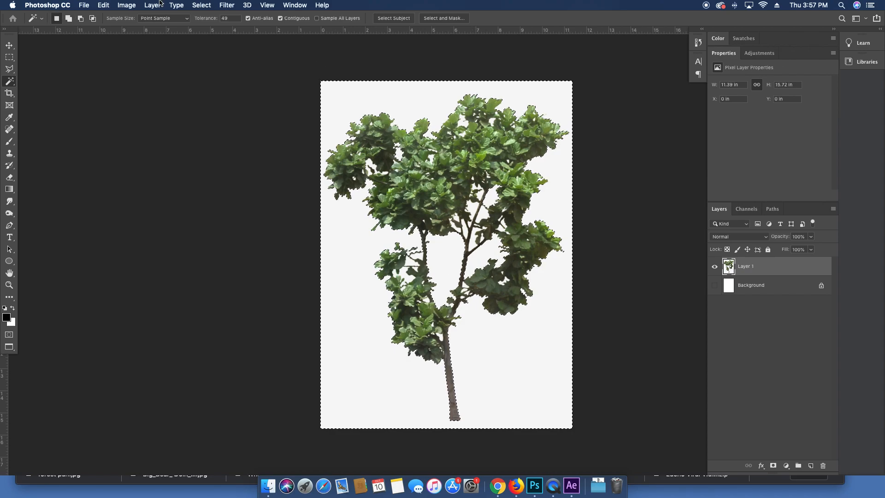
left_click(121, 5)
mouse_move(198, 9)
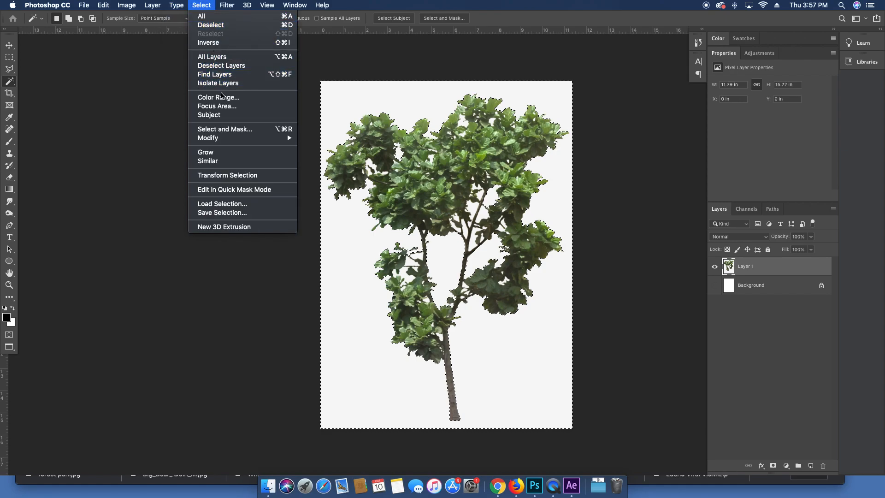
left_click(232, 161)
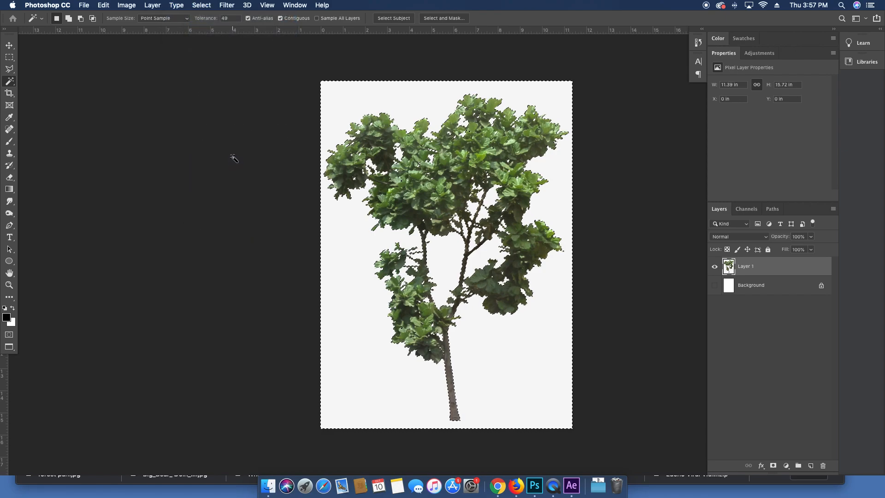
key("Delete")
key("ctrl+d")
key("v")
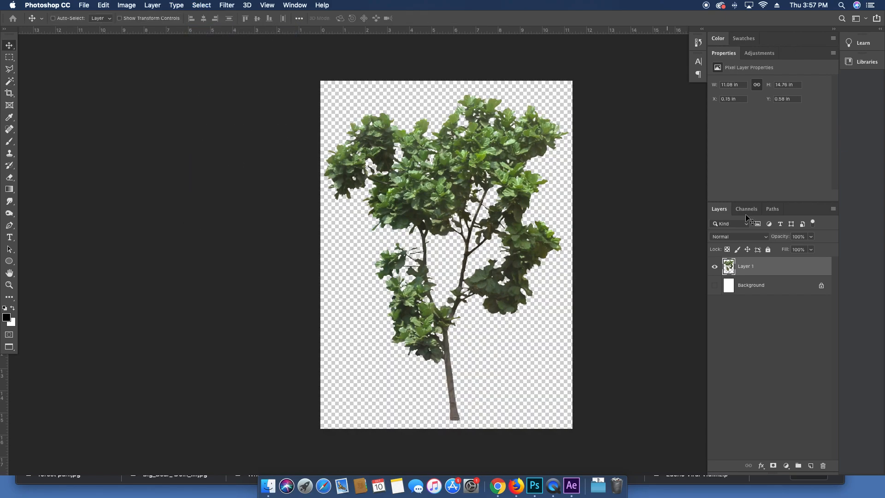
Step: Delete the Background layer and save the cut-out tree as a PNG named tree.png in the Cloud Kid_AME folder
left_click(804, 292)
key("Delete")
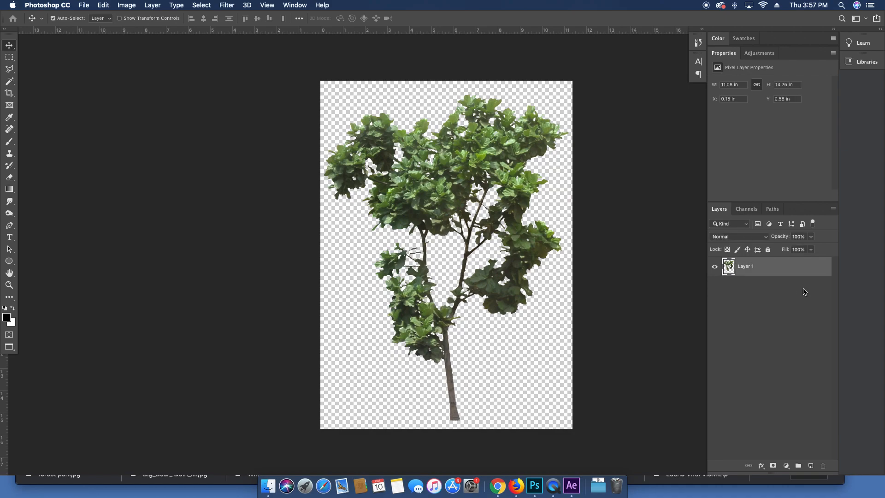
key("super+s")
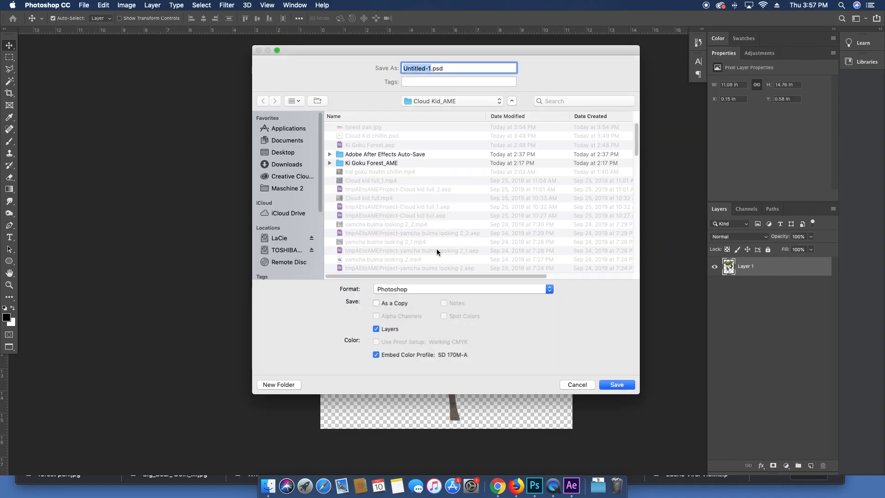
type("tree")
left_click(419, 290)
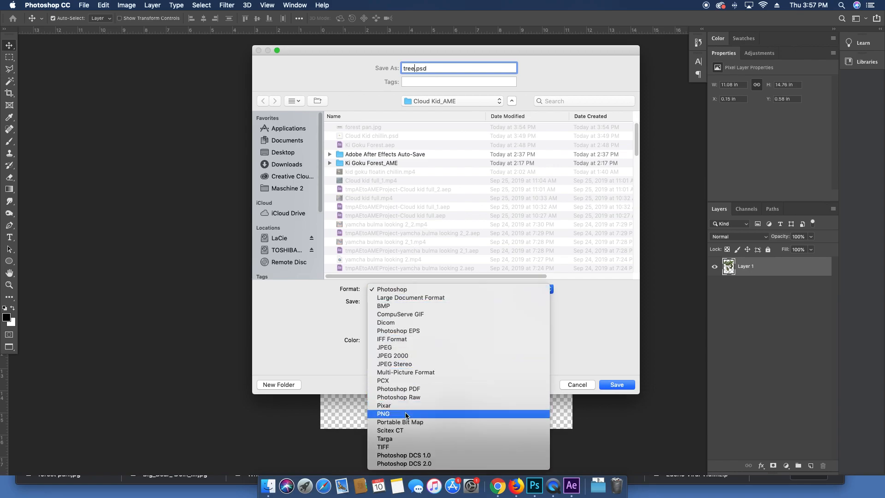
key("Return")
left_click(618, 384)
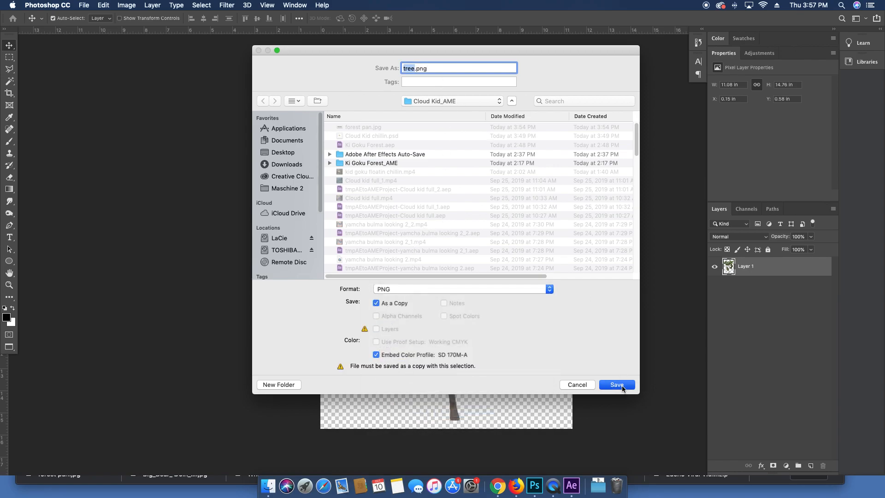
left_click(496, 206)
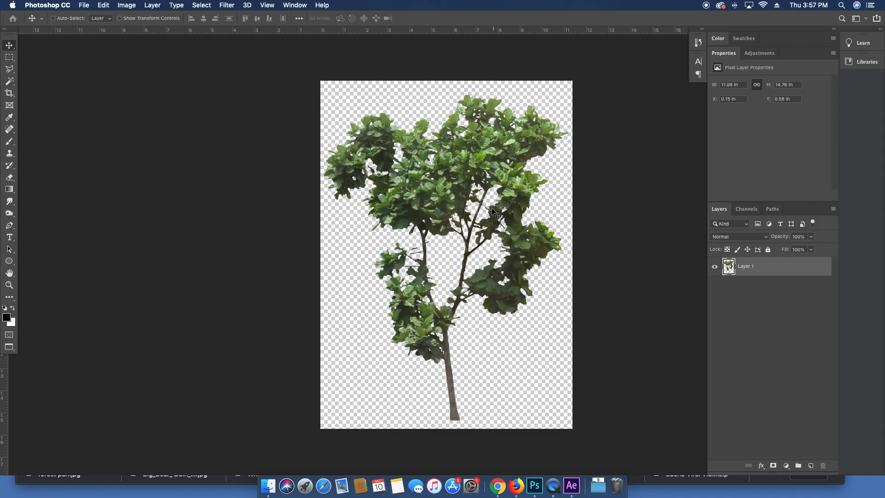
Step: Switch to Chrome, open the ivy-covered tree trunk result from seekpng.com, and copy its large preview image
left_click(498, 486)
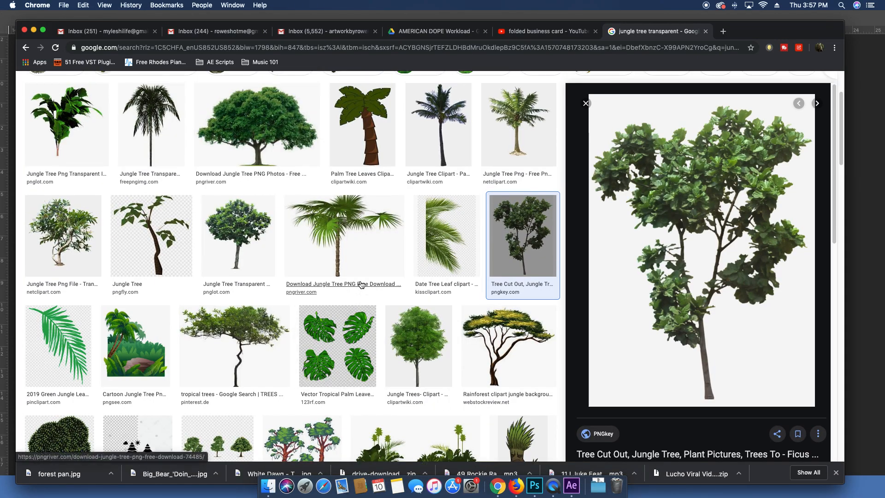
scroll(361, 284, "down", 3)
scroll(362, 285, "down", 10)
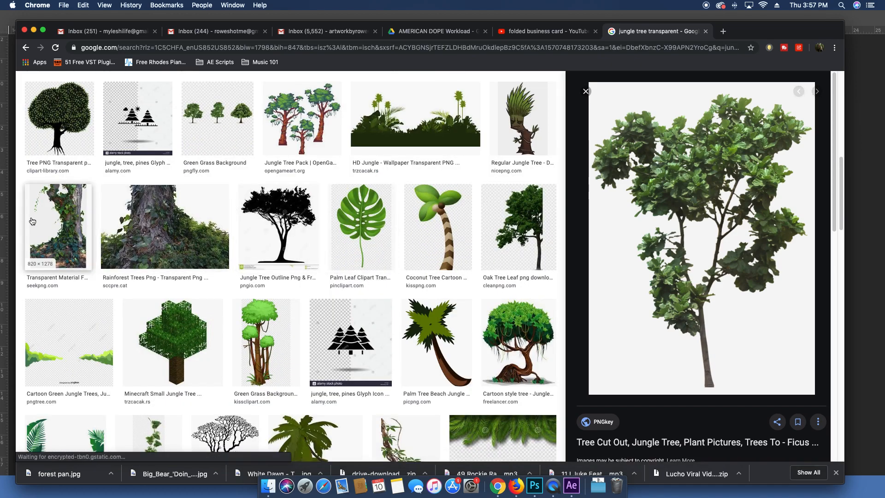
left_click(58, 226)
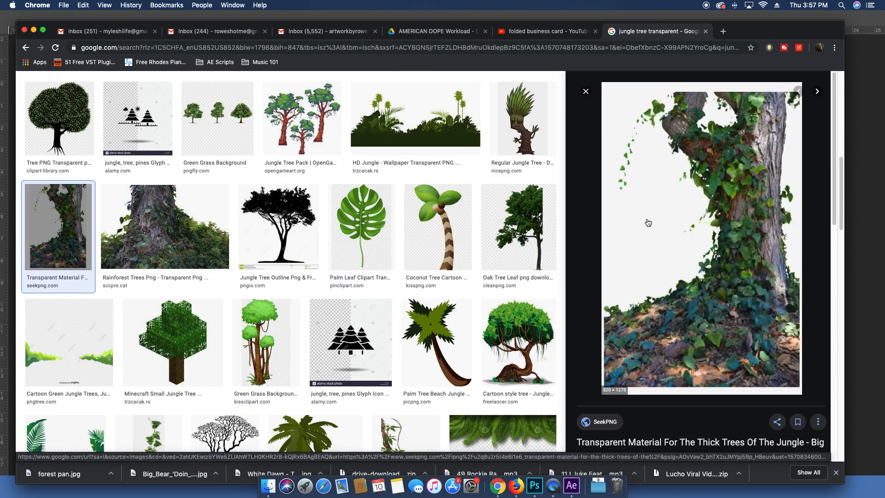
right_click(649, 220)
left_click(660, 296)
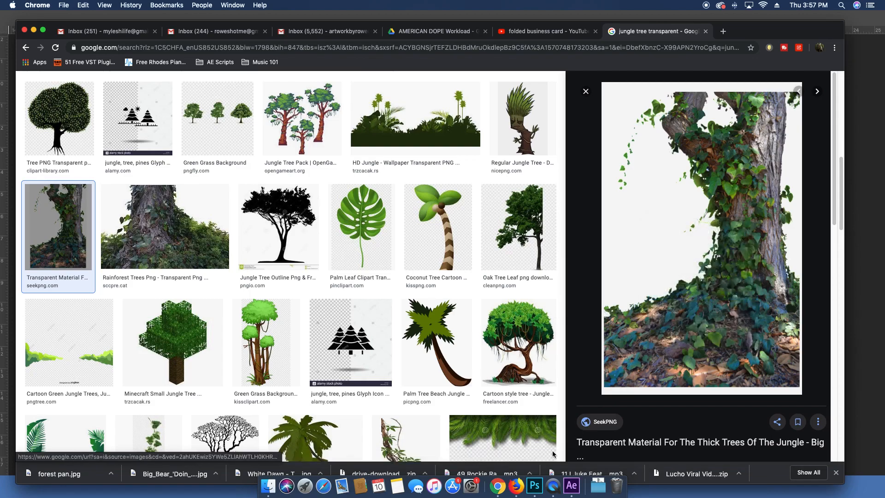
Step: Switch to Photoshop, paste the copied ivy tree into the document, and scale it up slightly beyond the canvas
left_click(536, 486)
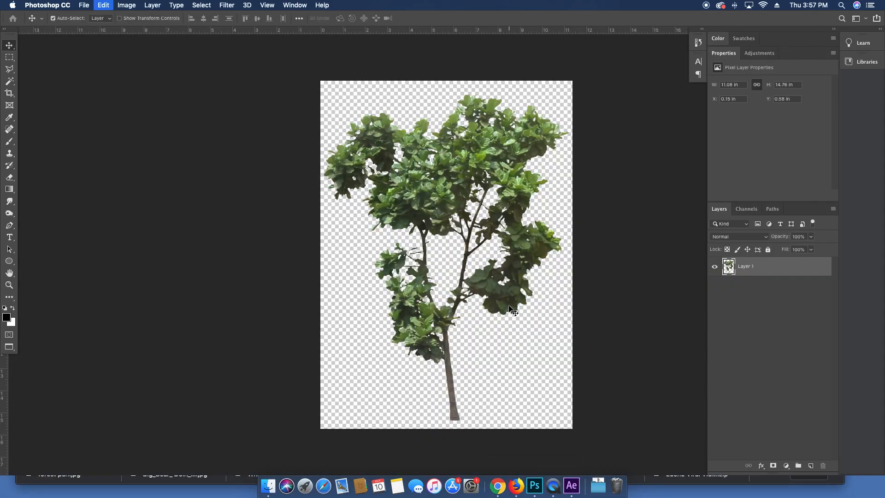
key("super+v")
key("super+t")
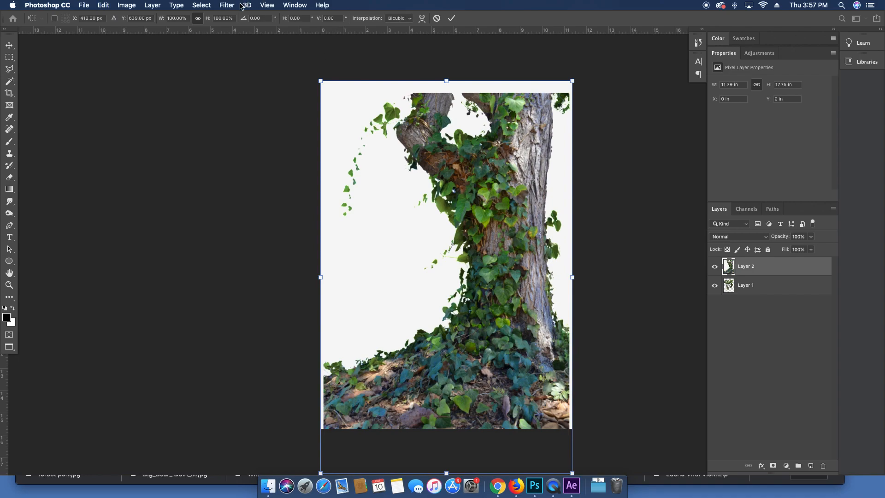
left_click_drag(207, 20, 212, 20)
key("Return")
Step: Select the ivy tree's light backdrop areas with the Magic Wand, delete them, and deselect
key("w")
left_click(413, 269)
left_click(464, 118, "shift")
left_click(565, 170, "shift")
key("Delete")
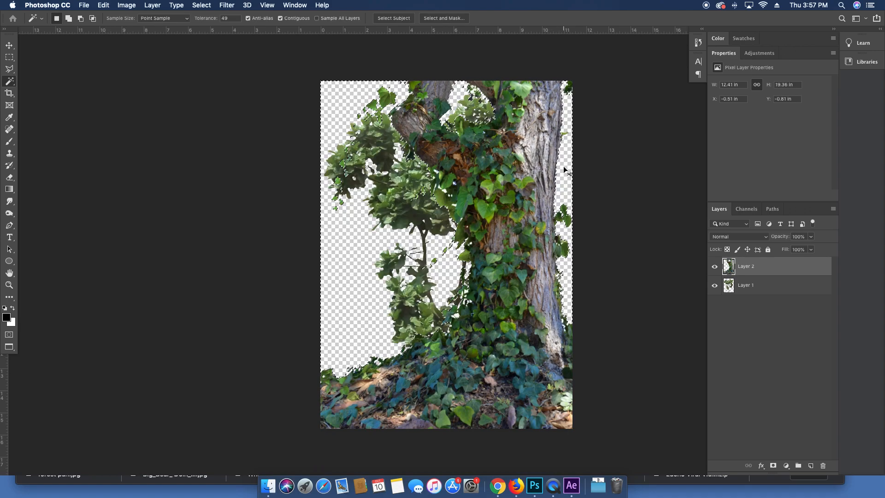
key("ctrl+d")
Step: Delete Layer 1 containing the earlier leafy tree, keeping only the ivy tree layer
key("v")
left_click(736, 283)
key("Delete")
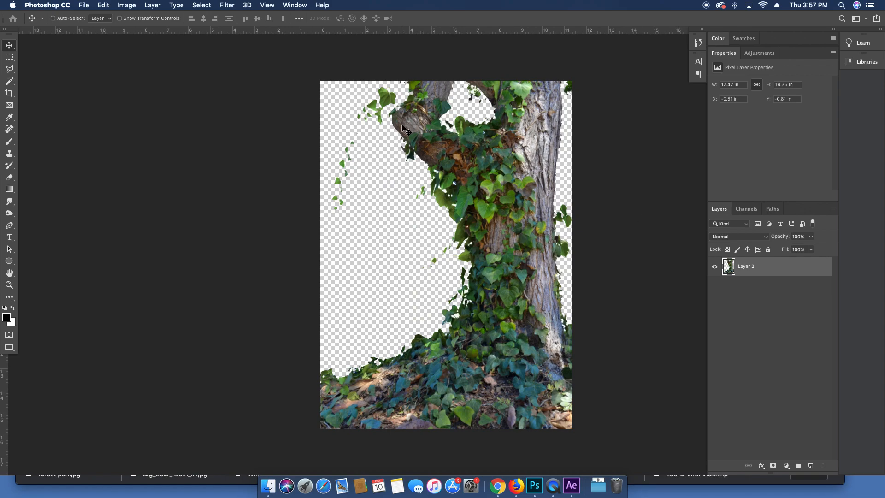
Step: Outline the stray hanging leaves beside the ivy trunk with the Polygonal Lasso and remove them
key("l")
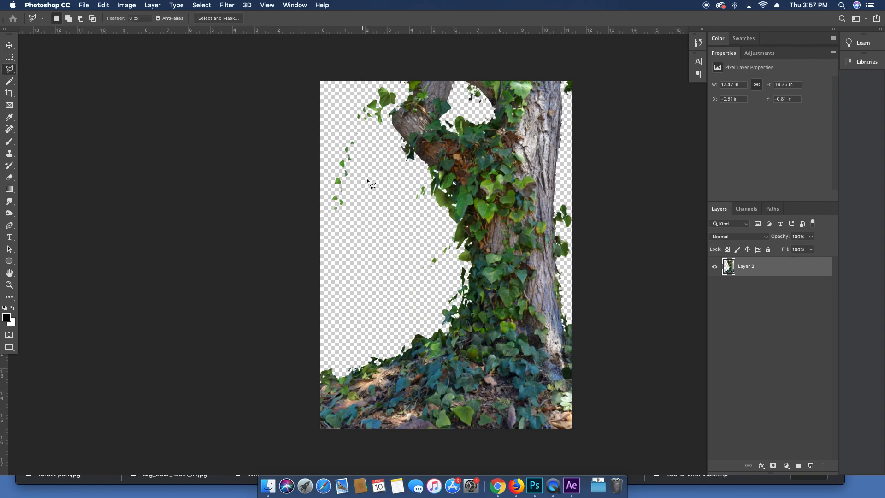
left_click(398, 105)
left_click(334, 113)
left_click(355, 319)
key("Escape")
key("v")
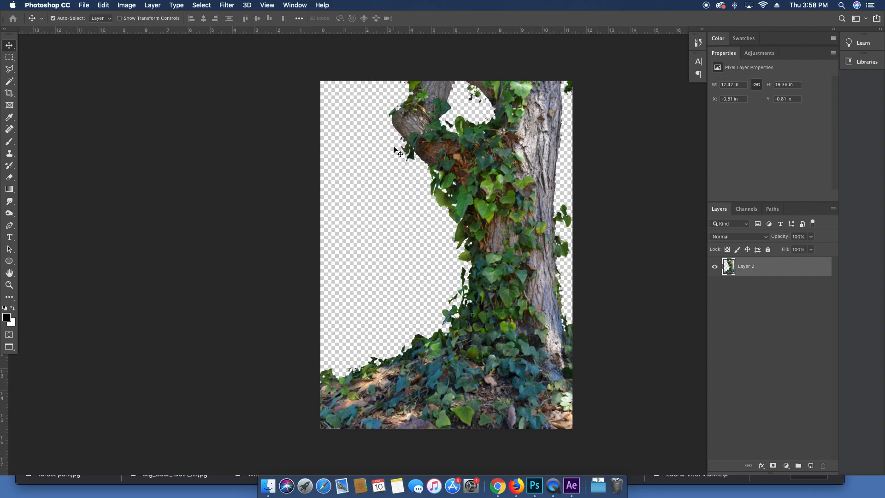
Step: Save the ivy tree as a PNG named large tree.png in the Cloud Kid_AME folder with the large file size option
key("f")
key("f")
key("super+s")
type("large tree.psd")
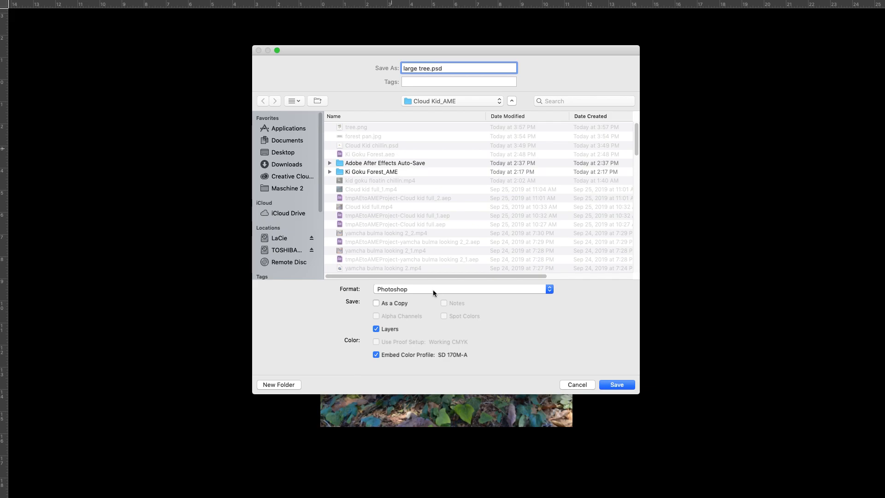
left_click(433, 289)
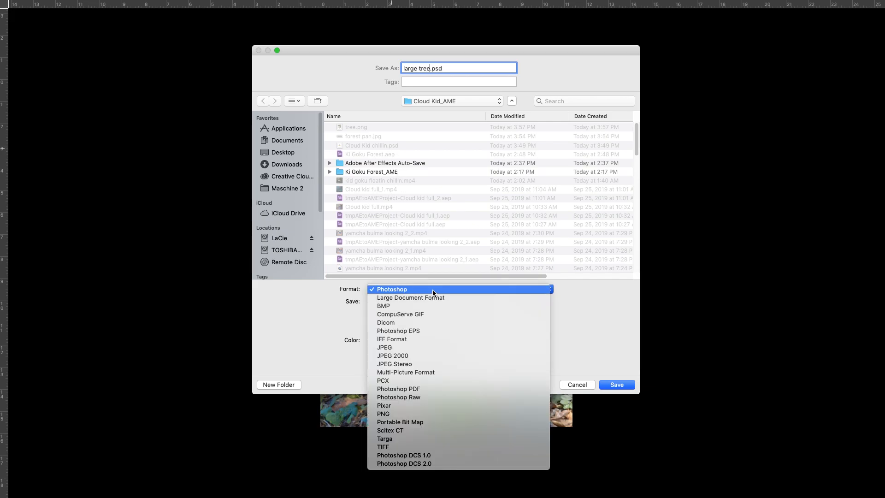
left_click(416, 413)
left_click(618, 385)
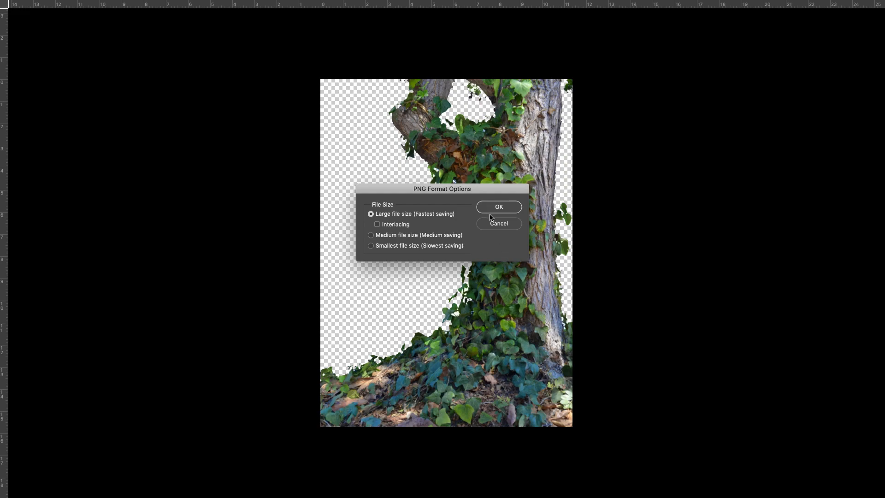
left_click(491, 208)
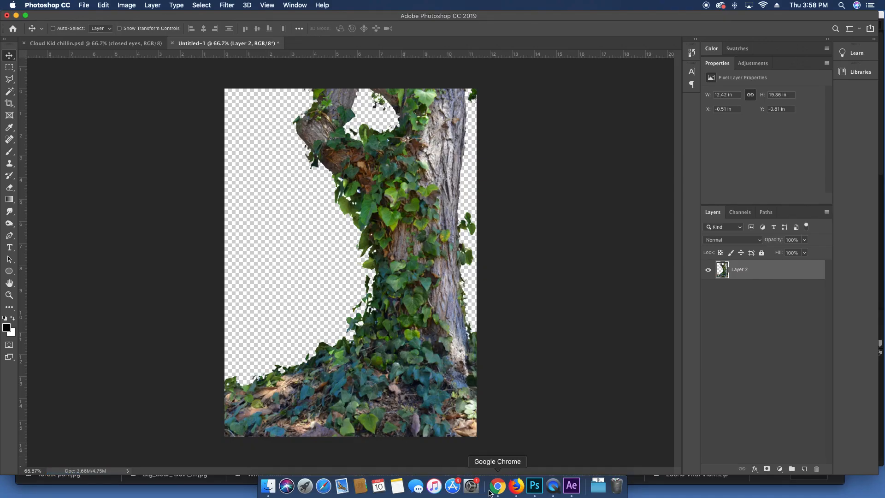
Step: Switch to Chrome and change the image search to "jungle vines png"
left_click(498, 486)
scroll(358, 172, "up", 10)
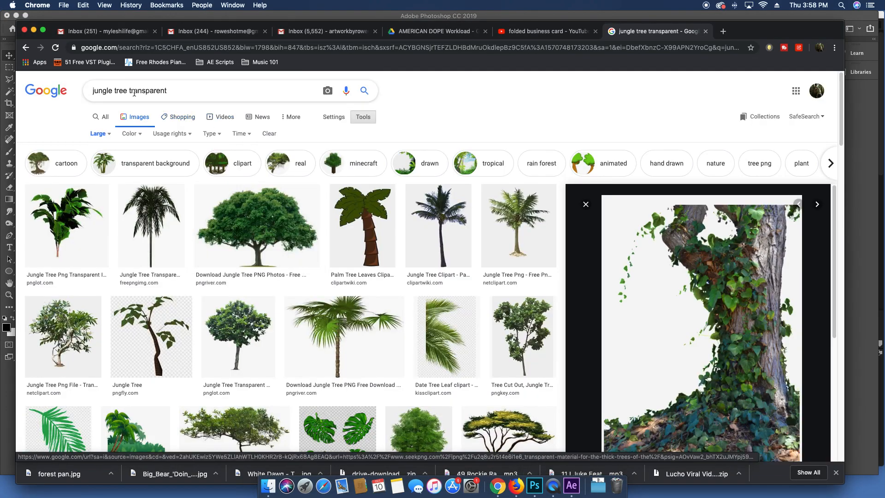
triple_click(245, 91)
type("jun")
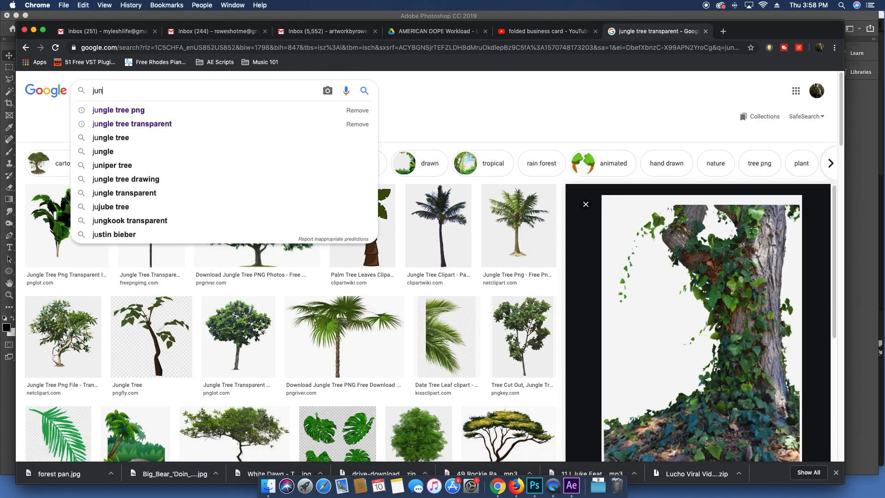
type("gle vines png")
key("Return")
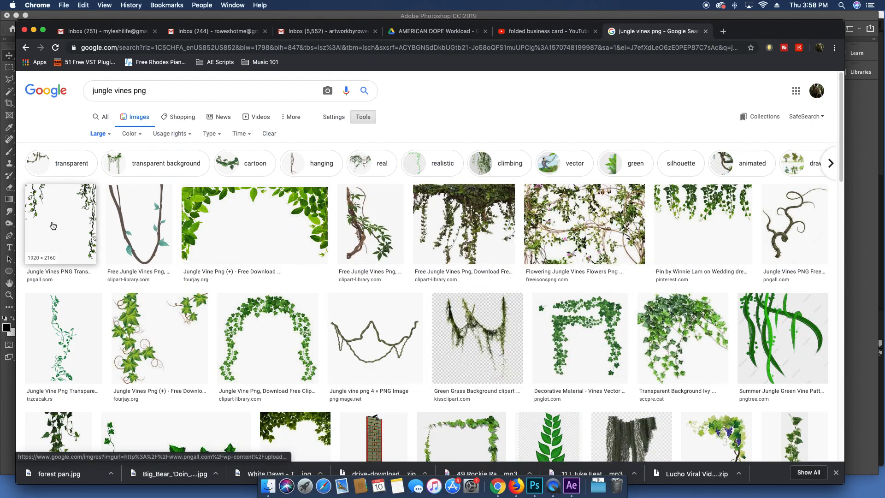
Step: Open the hanging "Vines Png" result from dacoromania.org and copy its large preview image
scroll(94, 268, "down", 5)
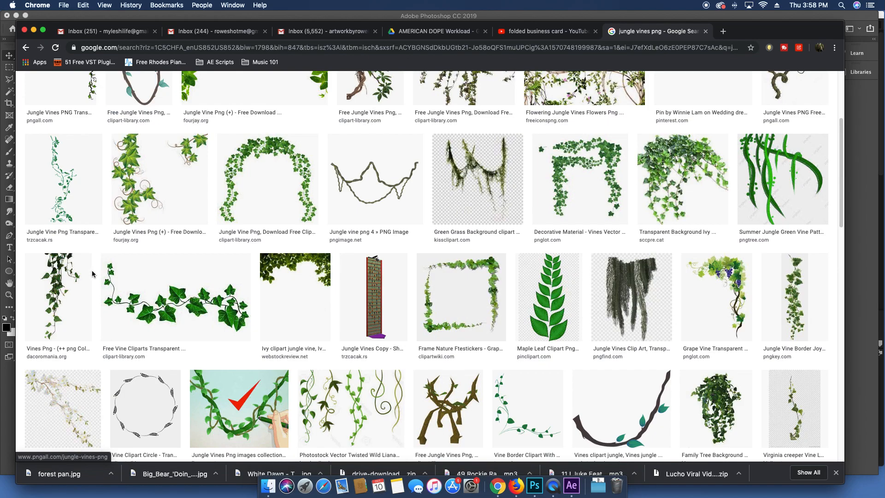
left_click(67, 292)
right_click(706, 185)
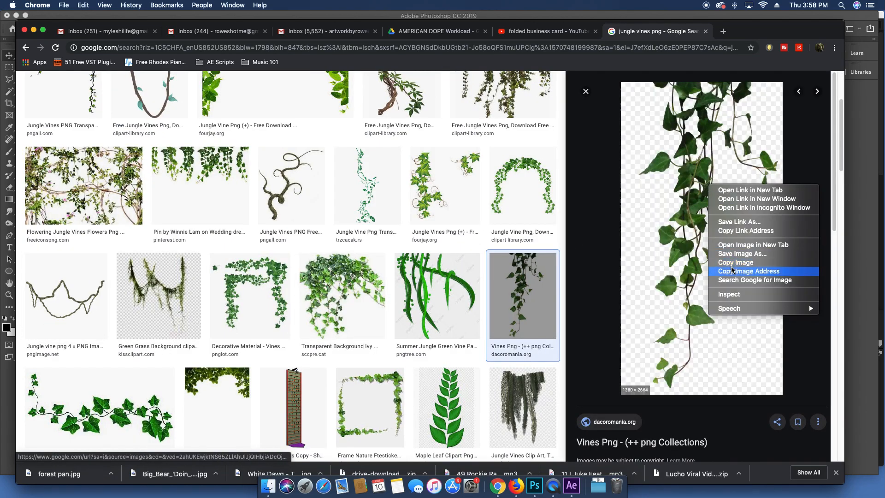
left_click(738, 266)
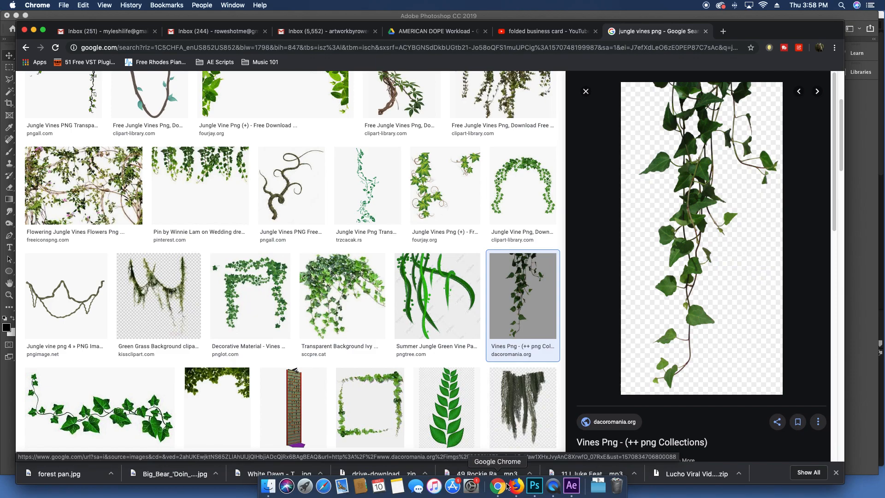
Step: Switch to Photoshop, paste the copied vines, try them over the ivy tree at 65% scale, and delete their layer
left_click(535, 486)
key("super+v")
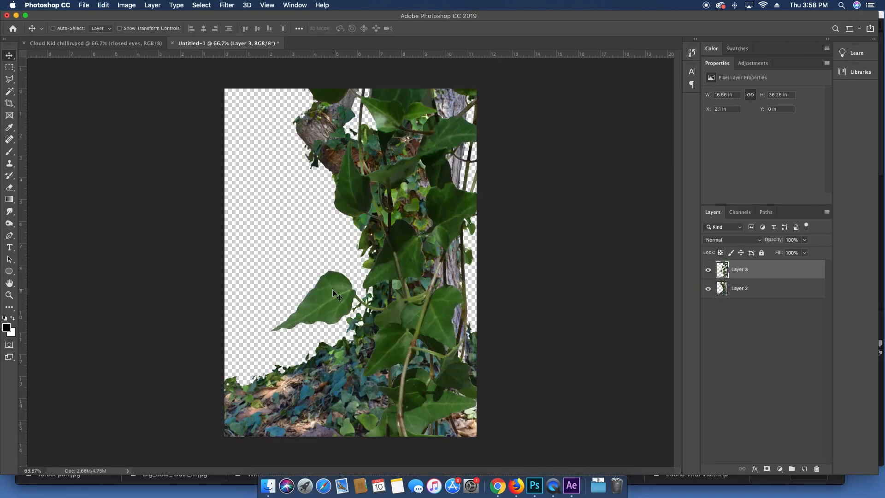
key("super+t")
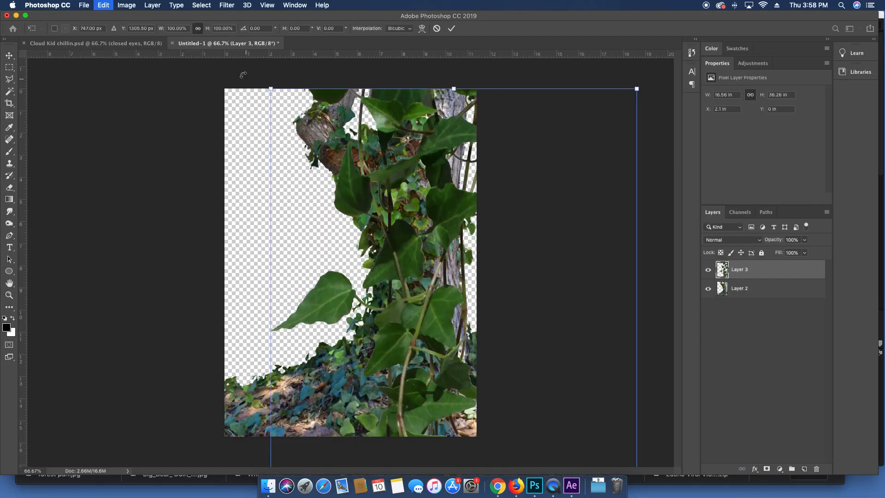
left_click_drag(208, 30, 191, 30)
left_click_drag(516, 348, 401, 230)
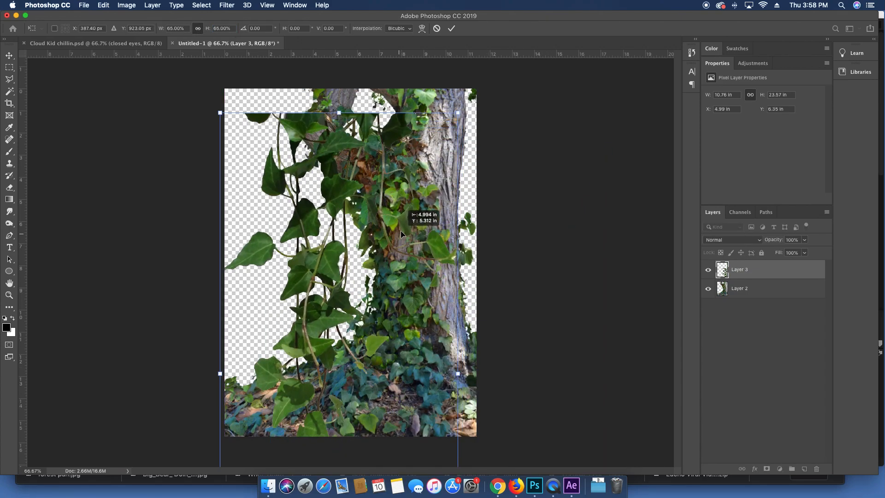
key("Return")
key("Delete")
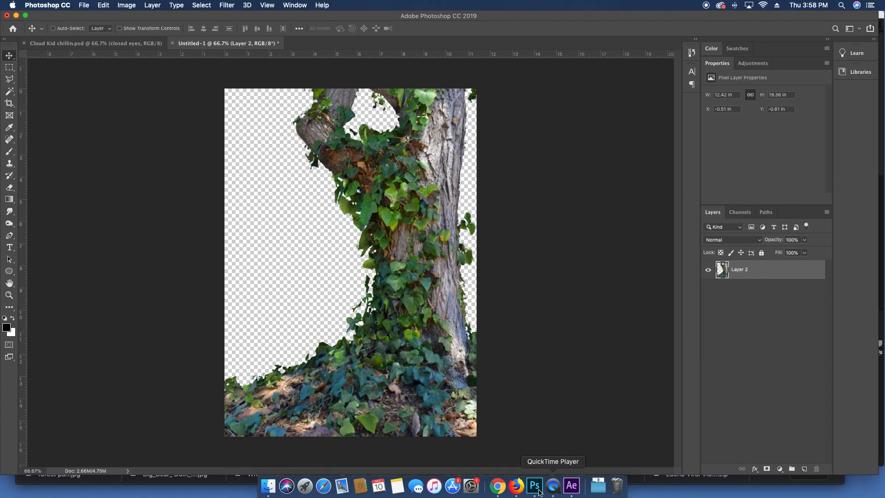
Step: Return to Chrome and save the hanging vines image as the PNG 10242_vines-png in the Cloud Kid_AME folder
left_click(497, 486)
right_click(683, 211)
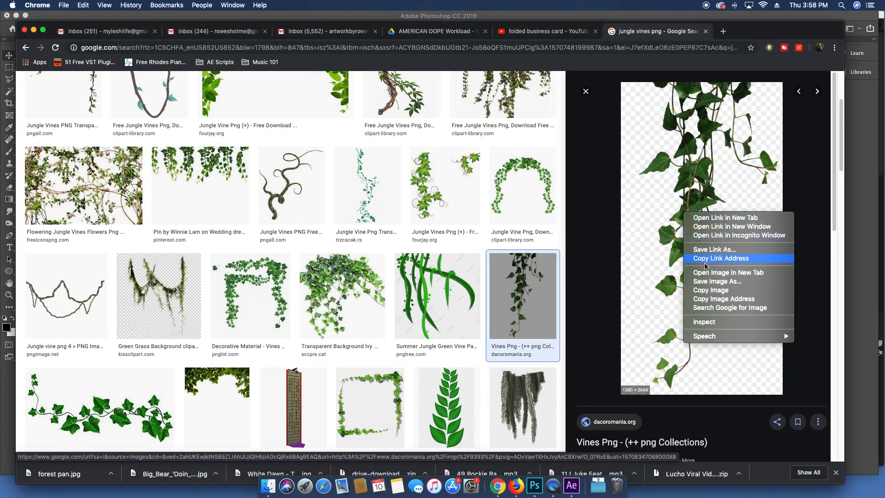
left_click(713, 282)
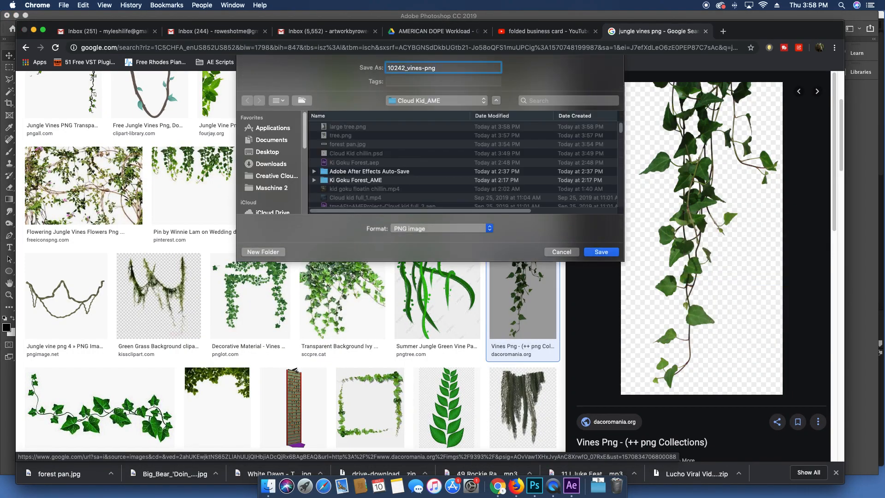
key("Return")
Step: Open the grape vine result from pngix.com and download its large preview image under the suggested file name
scroll(307, 271, "down", 10)
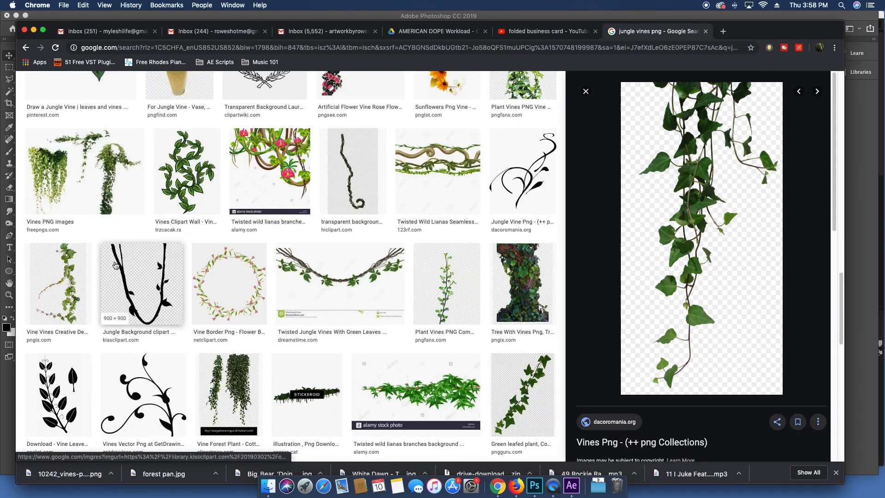
left_click(76, 284)
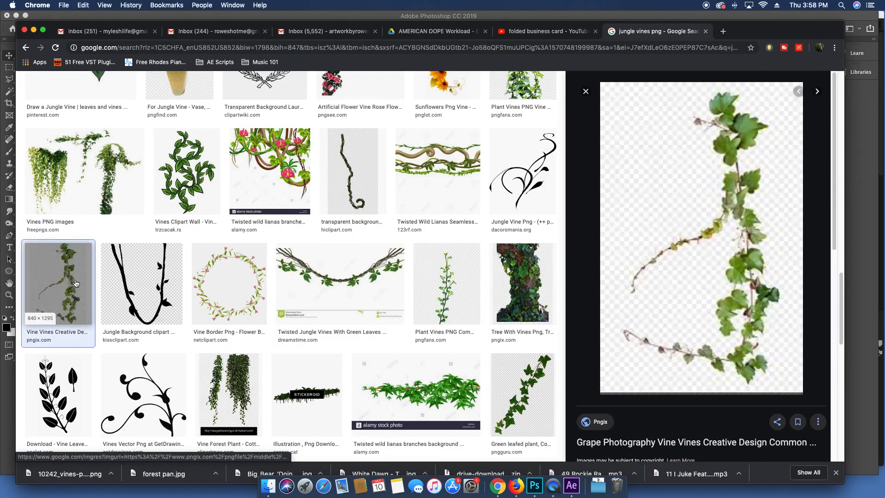
right_click(733, 213)
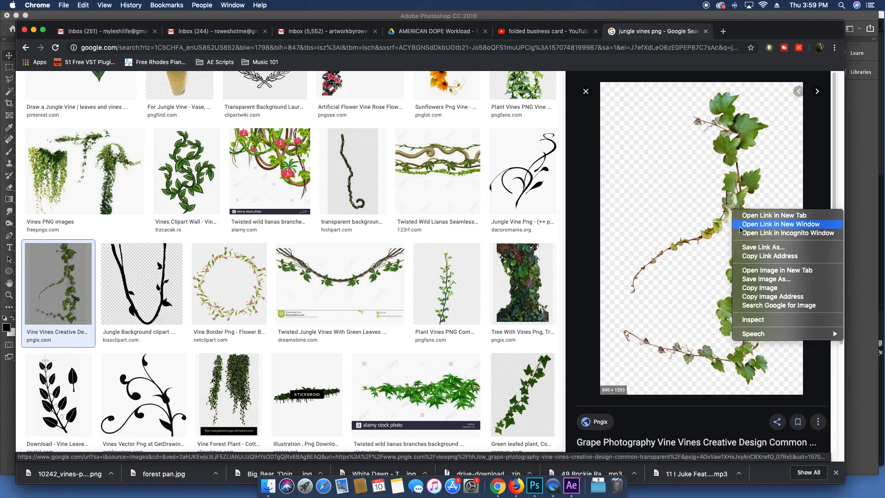
left_click(763, 280)
key("Return")
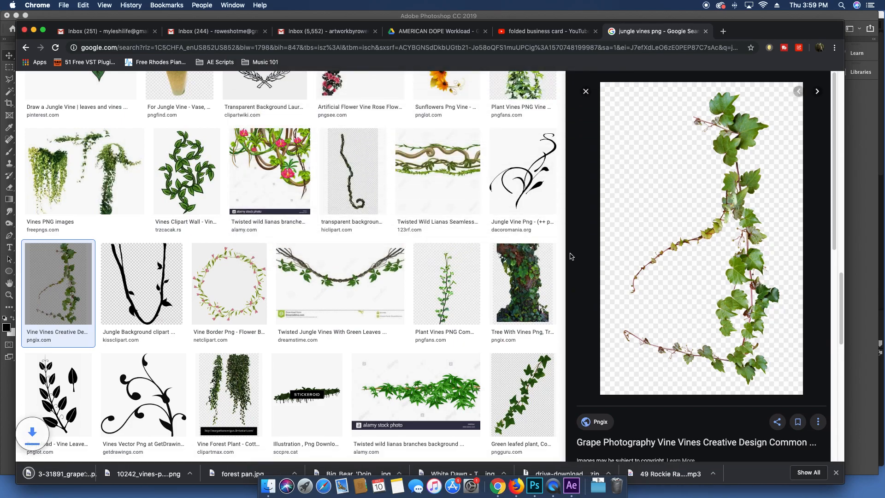
Step: Open the "Tree With Vines Png" result from pngix.com and save its large preview as a PNG in the Cloud Kid_AME folder
left_click(523, 283)
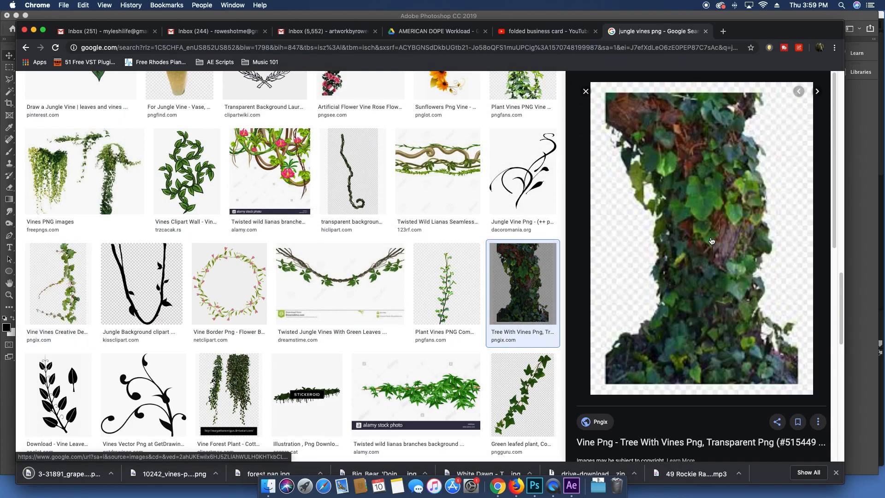
right_click(711, 241)
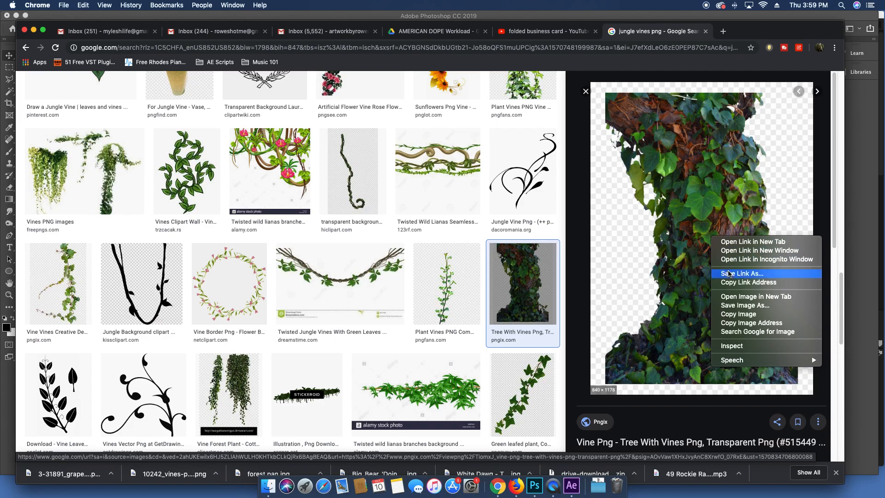
left_click(739, 304)
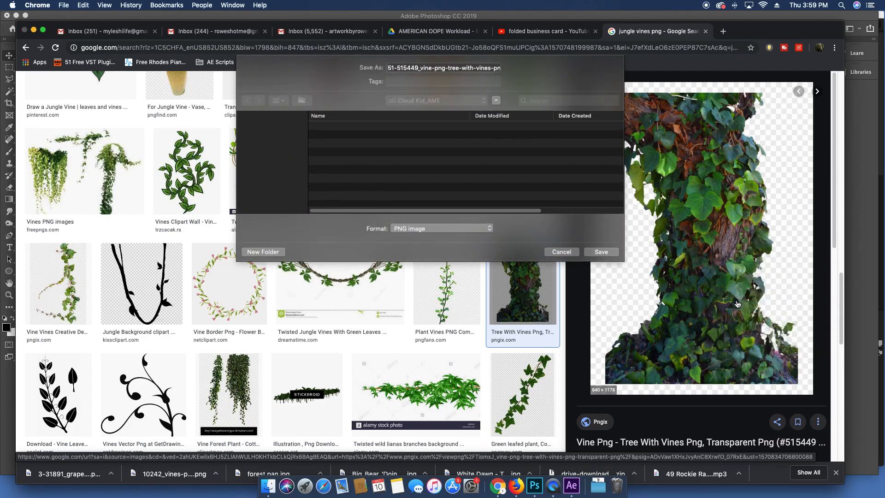
key("Return")
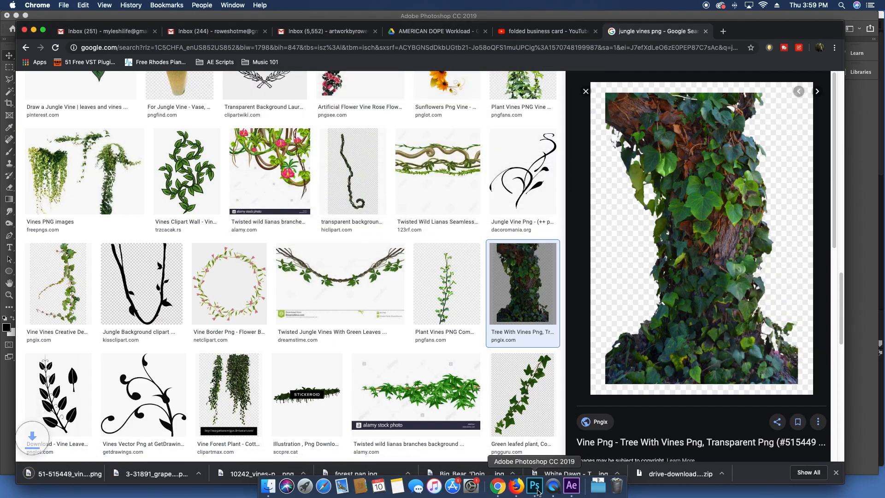
Step: Switch to After Effects and import the five newest PNGs from the Cloud Kid_AME folder, from the 51-515449 vine image through tree.png
left_click(577, 485)
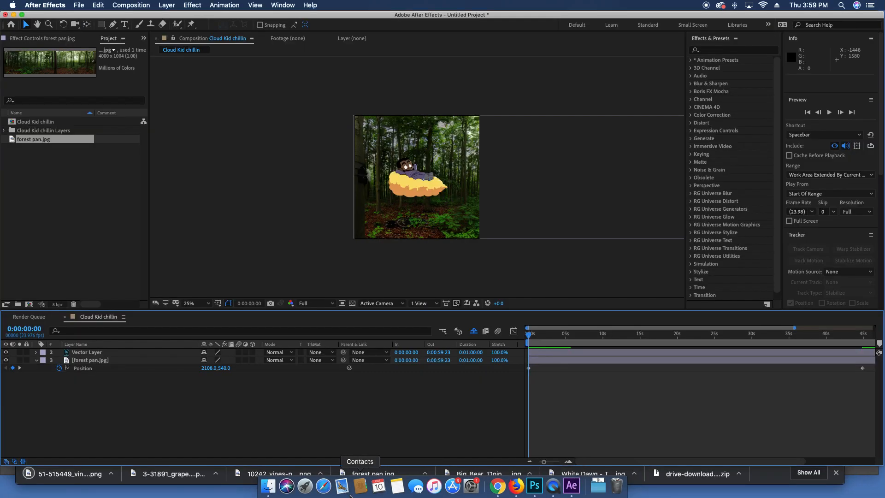
left_click(269, 485)
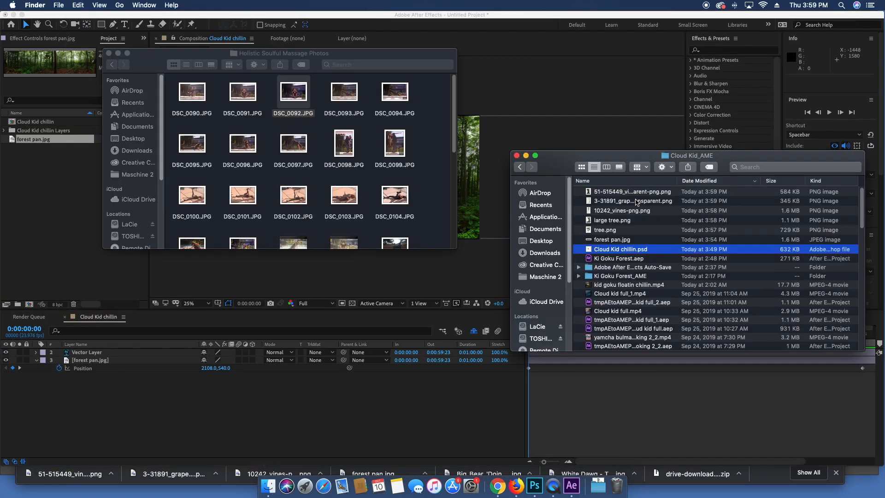
left_click(639, 194)
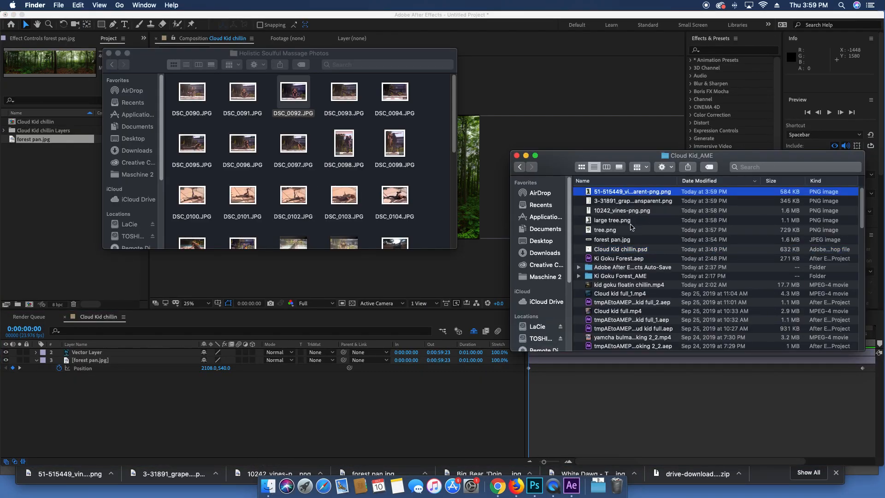
left_click(632, 231, "shift")
left_click_drag(616, 220, 52, 210)
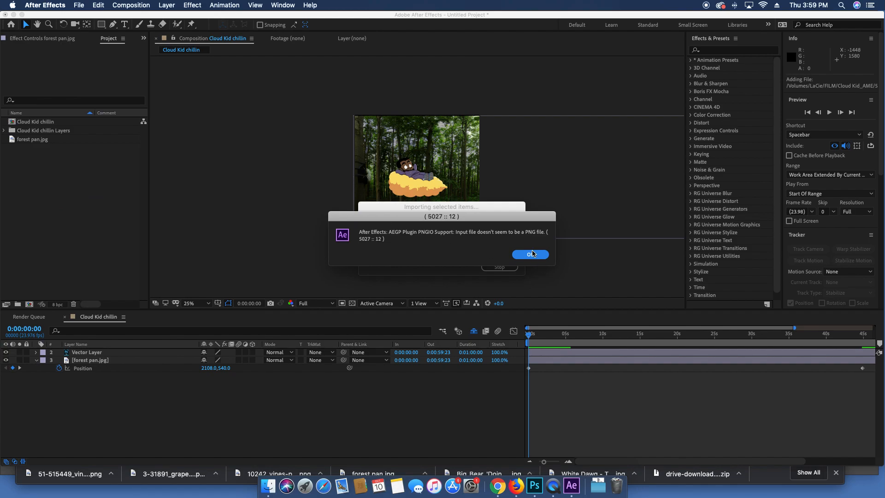
left_click(530, 255)
left_click(86, 215)
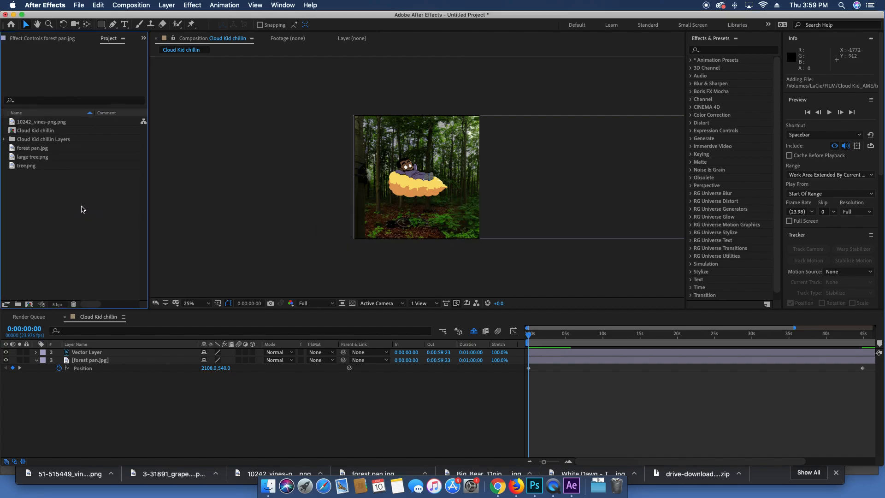
Step: Preview the imported vines and tree images, and add large tree.png to the Cloud Kid chillin composition above the Vector Layer
double_click(55, 122)
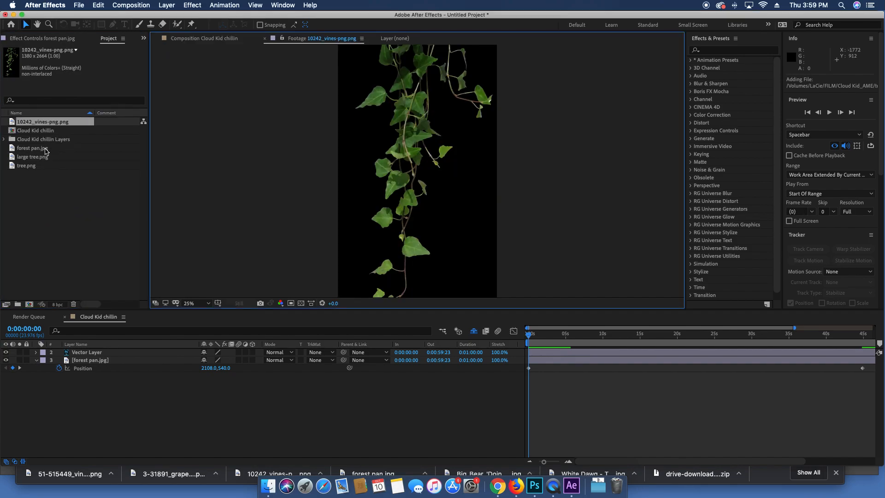
double_click(45, 159)
double_click(43, 167)
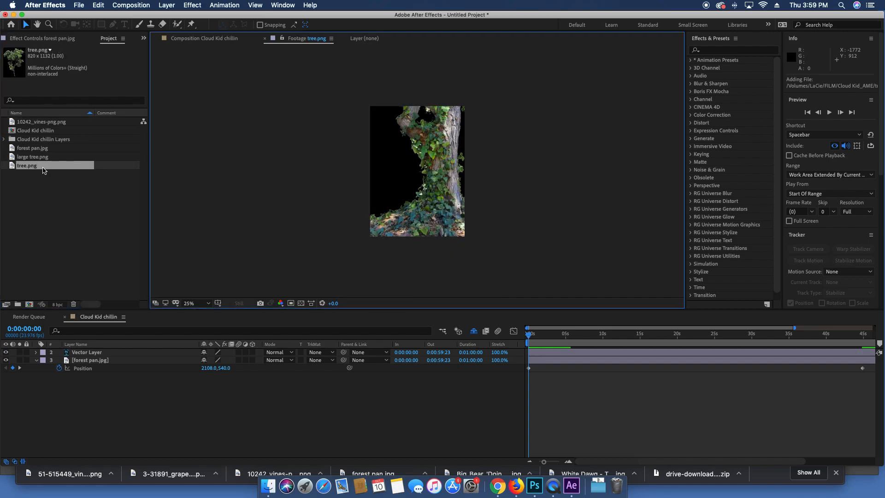
double_click(43, 158)
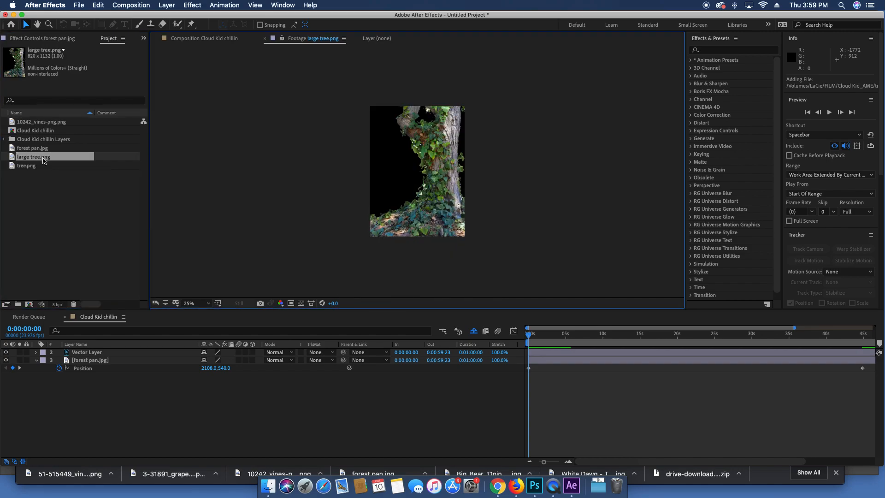
left_click_drag(33, 159, 121, 350)
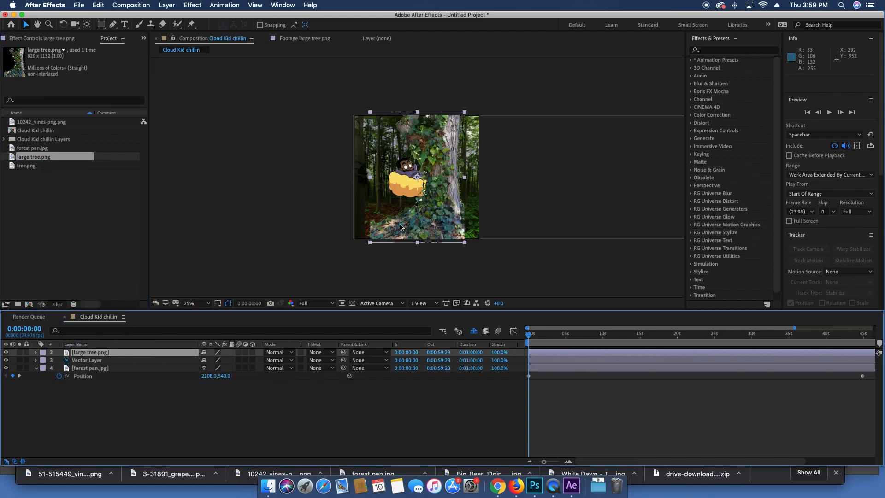
Step: Scale the large tree layer to 135% and reposition it at about 576, 572 in the composition
key("s")
left_click_drag(232, 364, 249, 365)
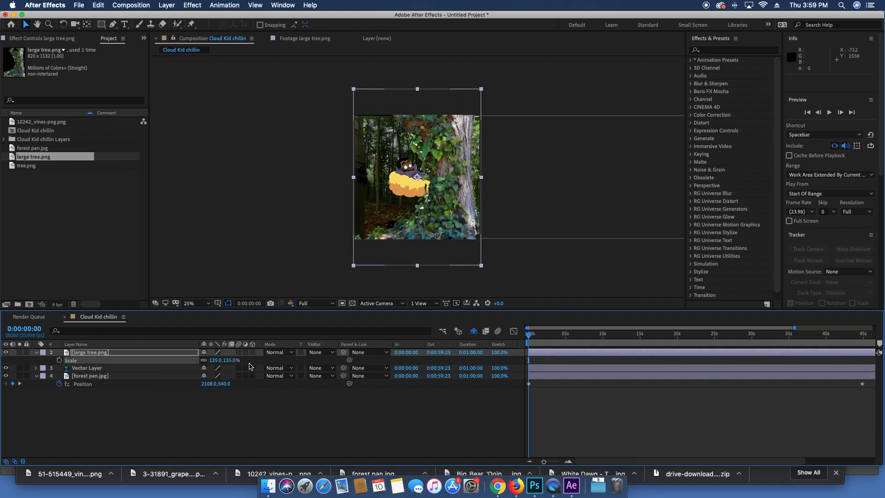
left_click(97, 355)
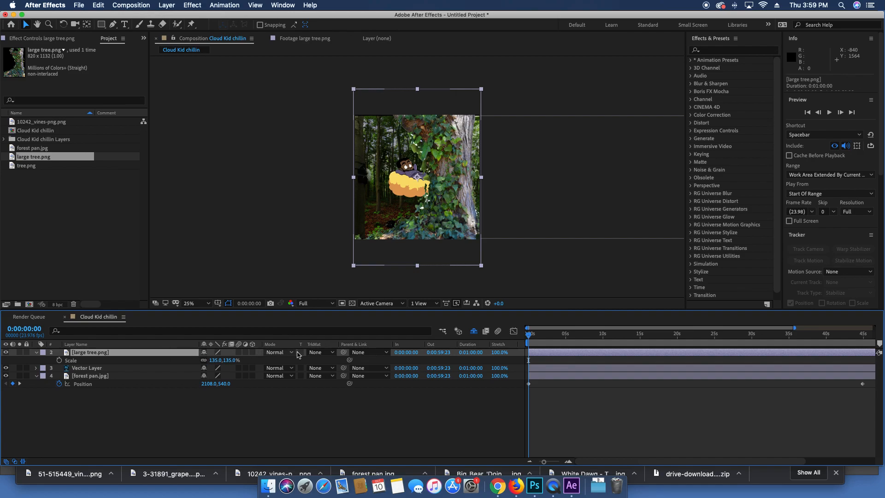
mouse_move(435, 227)
left_mouse_down()
mouse_move(451, 225)
mouse_move(438, 233)
left_mouse_up()
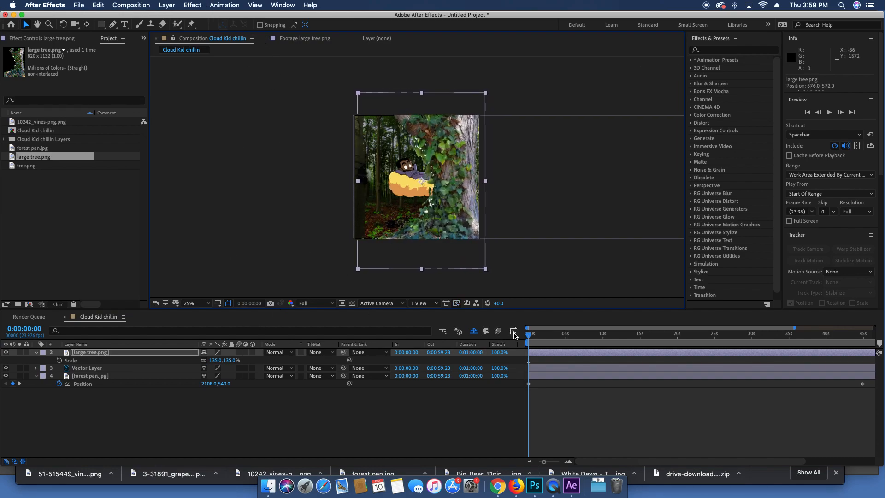
Step: Check the large tree against the moving background, parent it to forest pan.jpg, and scrub to about 0:00:18:06
left_click(527, 337)
key("space")
key("space")
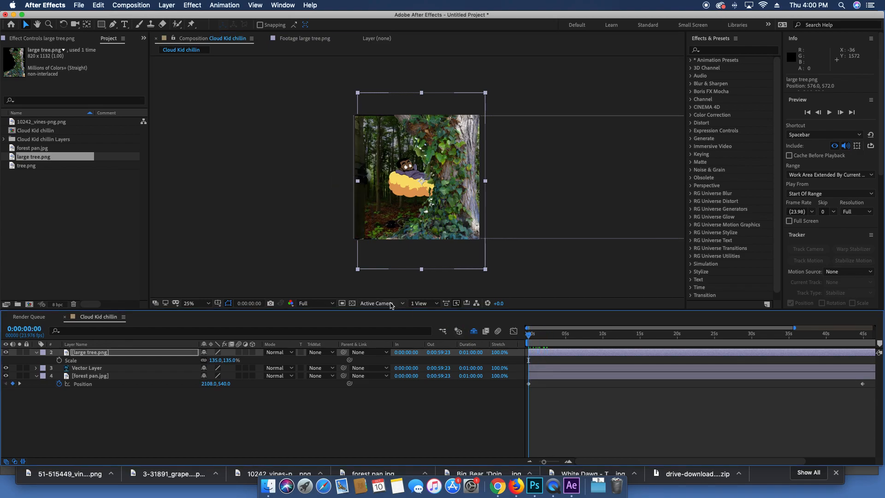
left_click_drag(549, 338, 601, 340)
left_click(138, 357)
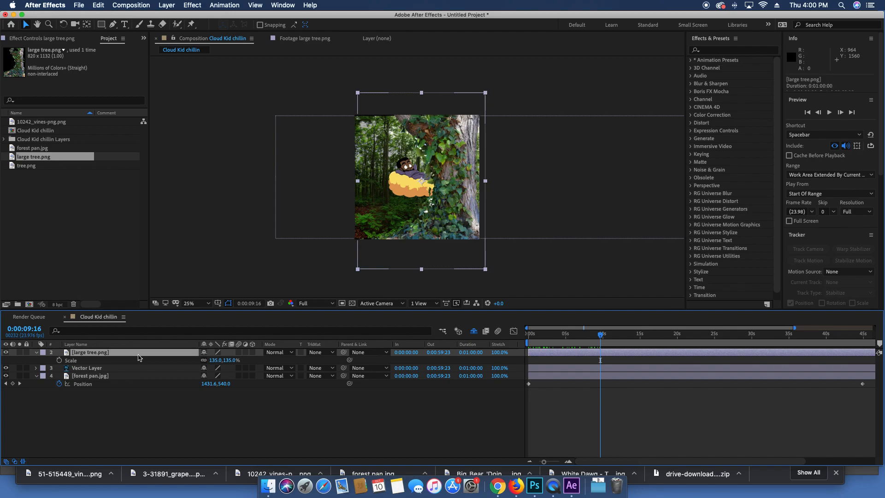
left_click_drag(611, 339, 553, 342)
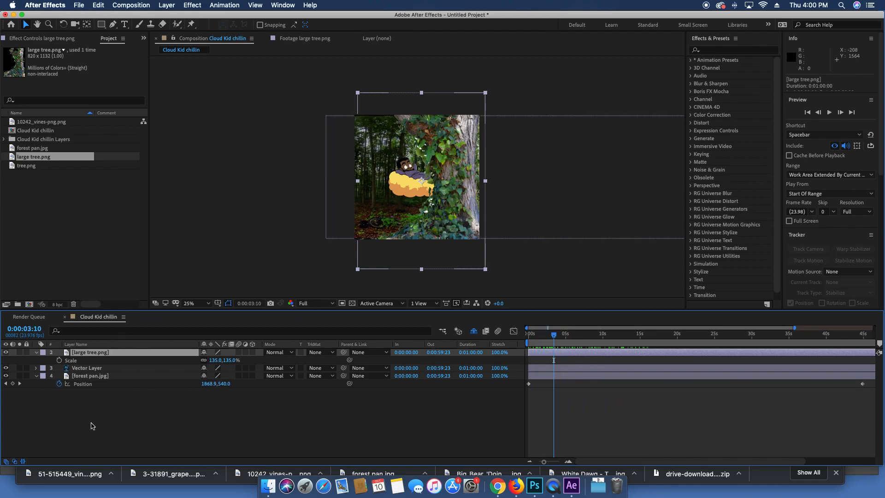
left_click_drag(344, 354, 120, 381)
left_click_drag(557, 335, 664, 348)
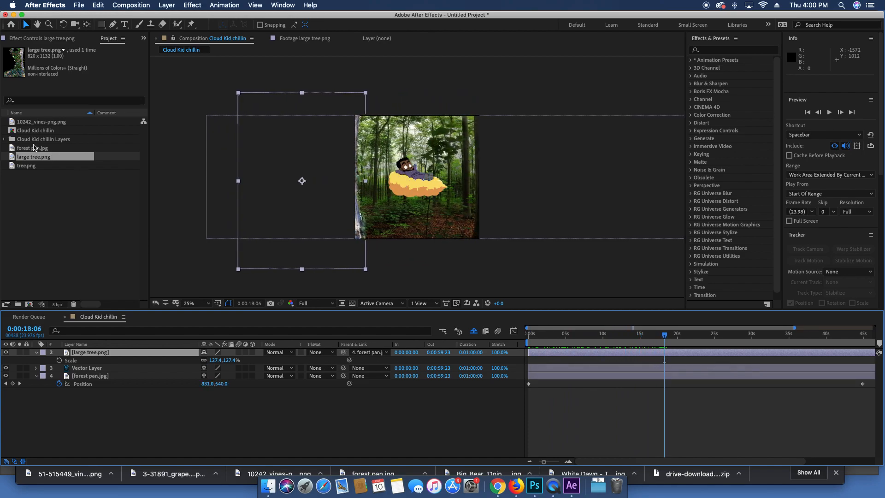
Step: Add tree.png to the composition between the large tree layer and the Vector Layer
left_click(43, 166)
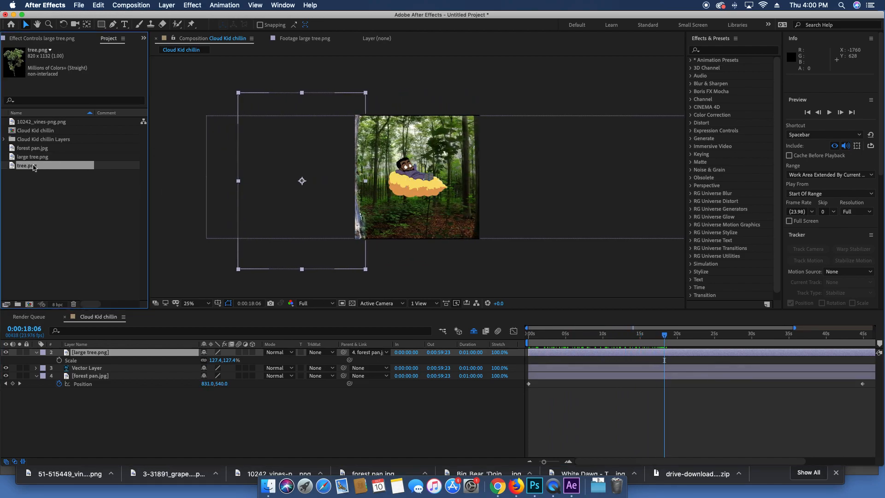
left_click_drag(142, 359, 144, 360)
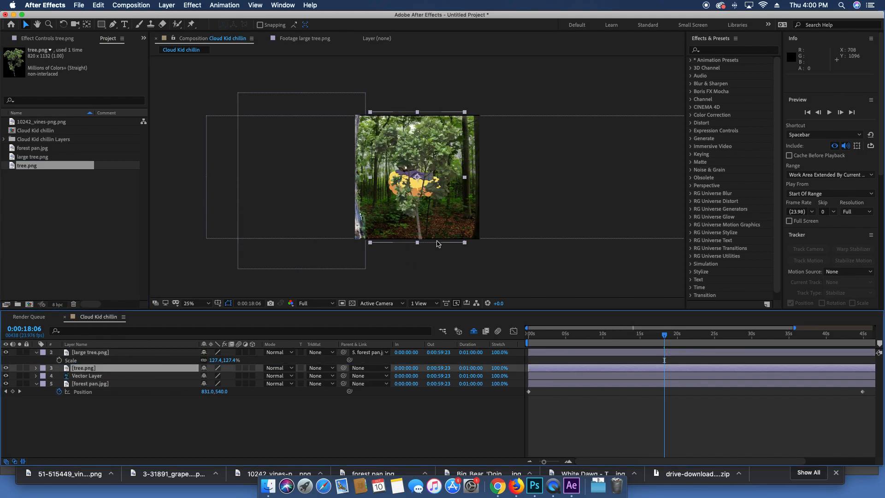
Step: Scale the tree.png layer to 150% and reposition it so its foliage covers the lower-right part of the frame
key("s")
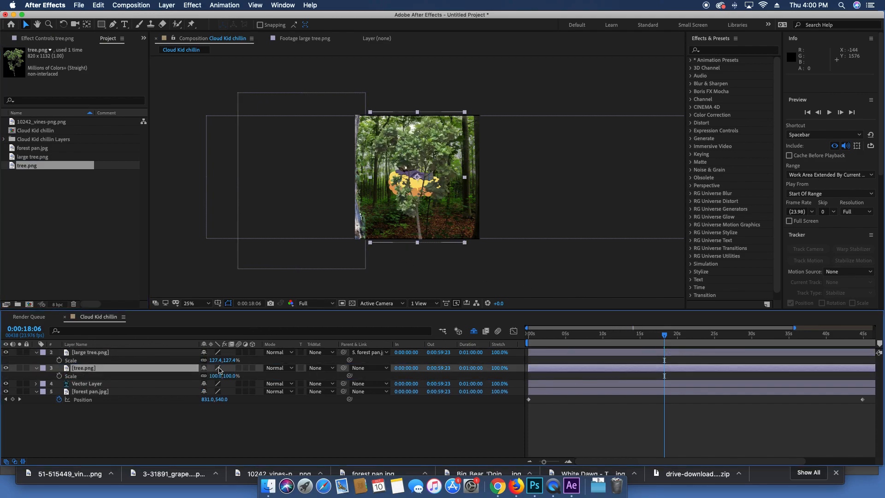
left_click_drag(232, 378, 507, 242)
left_click(460, 177)
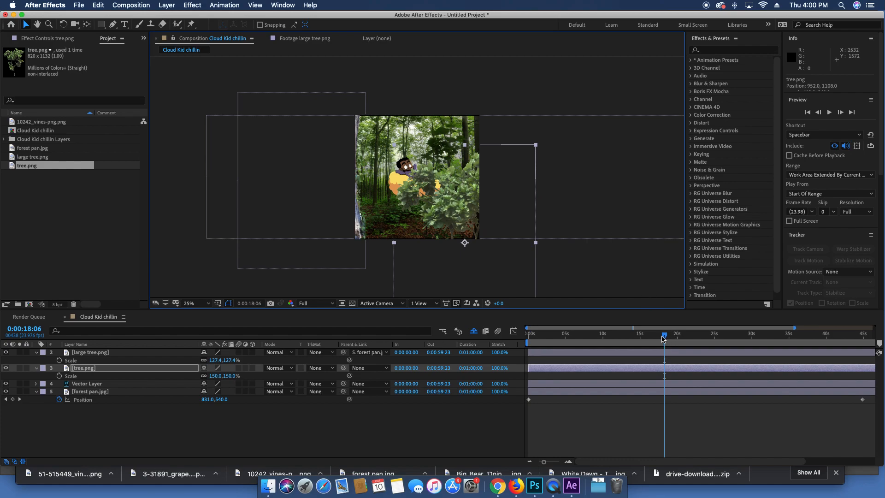
Step: Parent the tree.png layer to the forest pan.jpg layer and return the playhead to the start of the composition
left_click_drag(636, 336, 672, 338)
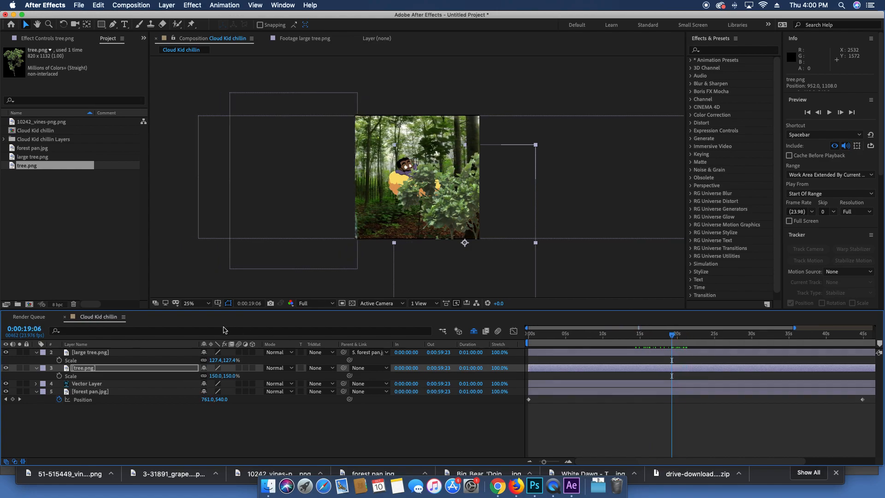
left_click_drag(345, 368, 164, 392)
left_click_drag(677, 343, 509, 349)
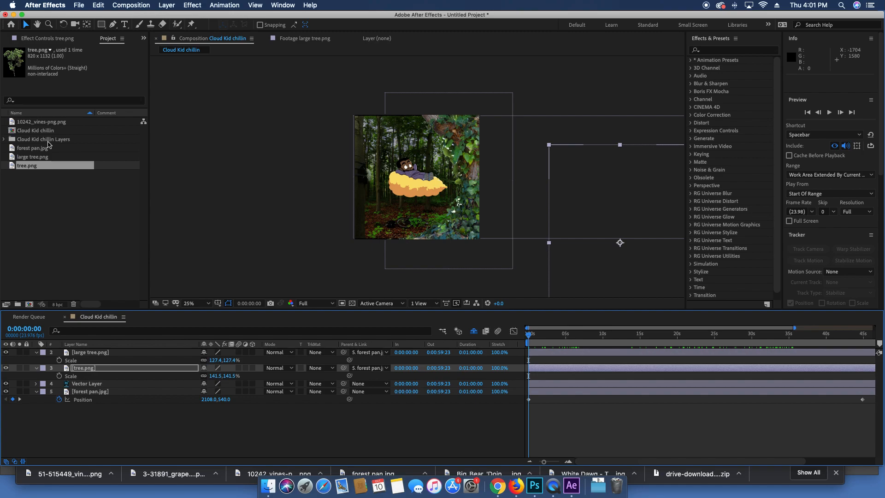
Step: Add 10242_vines-png.png above the large tree layer and, at 0:00:38:17, scale it to 121% over the right part of the frame
left_click_drag(40, 125, 120, 352)
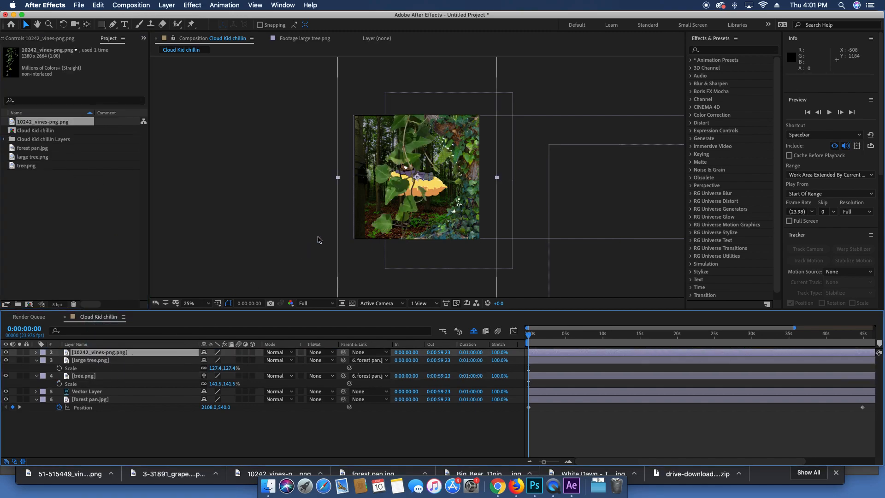
left_click_drag(603, 335, 816, 342)
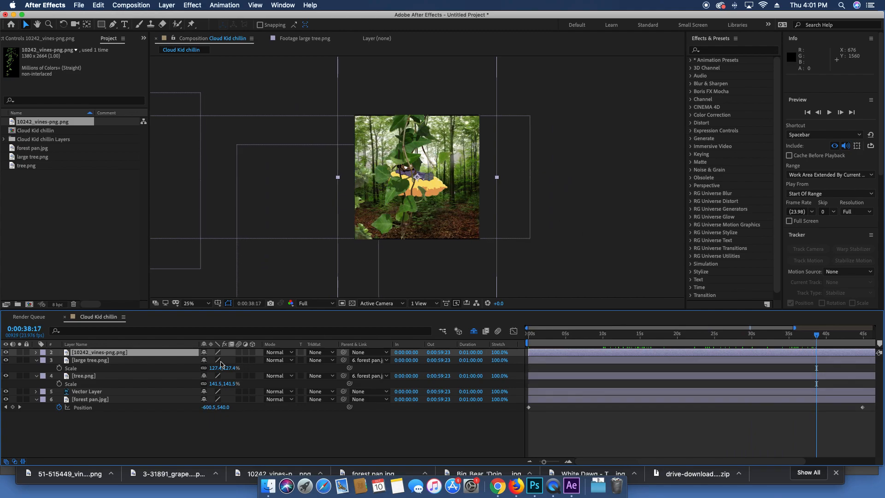
key("s")
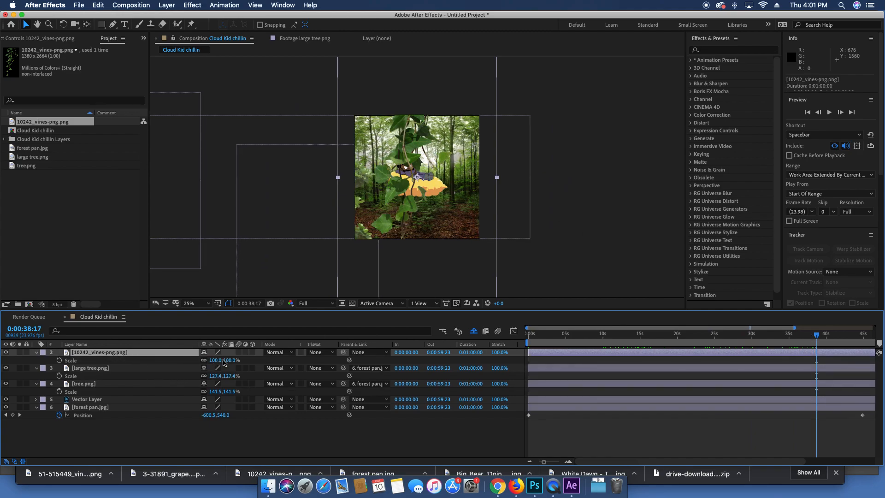
left_click_drag(217, 360, 226, 360)
left_click_drag(422, 139, 444, 155)
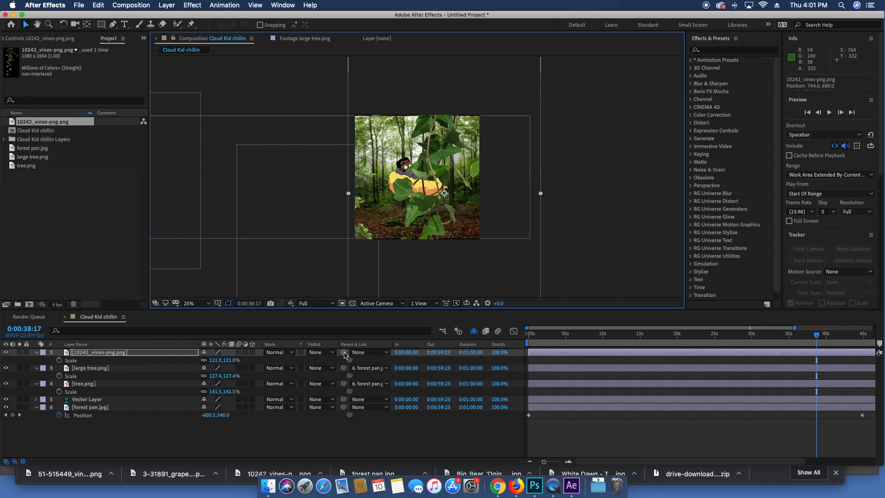
Step: Parent the 10242_vines-png.png layer to the forest pan.jpg layer
left_click_drag(145, 399, 111, 398)
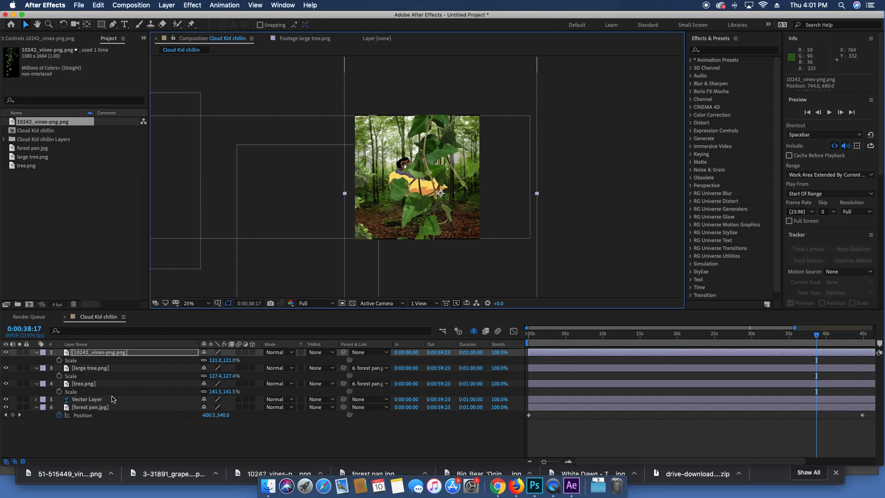
left_click_drag(346, 356, 115, 407)
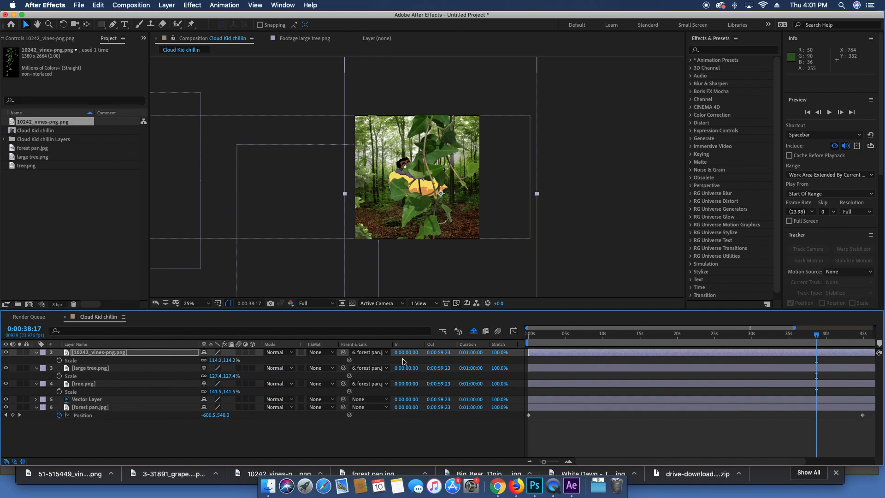
Step: Duplicate the vines layer and scale the duplicate down to 37.2%
key("super+d")
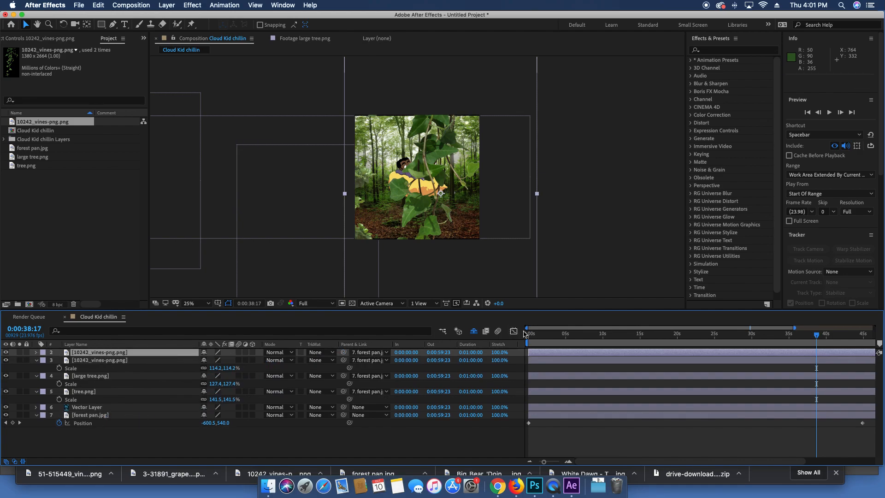
left_click_drag(493, 245, 396, 245)
left_click_drag(354, 225, 394, 225)
key("s")
left_click_drag(228, 364, 189, 361)
Step: Hang the small vines copy from the frame's upper edge and place its layer between Vector Layer and forest pan.jpg
left_click_drag(382, 170, 395, 99)
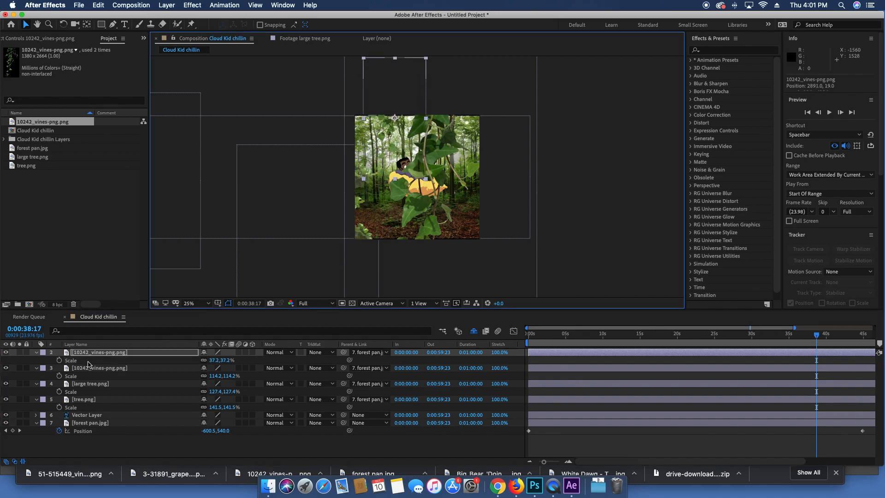
left_click_drag(107, 356, 95, 421)
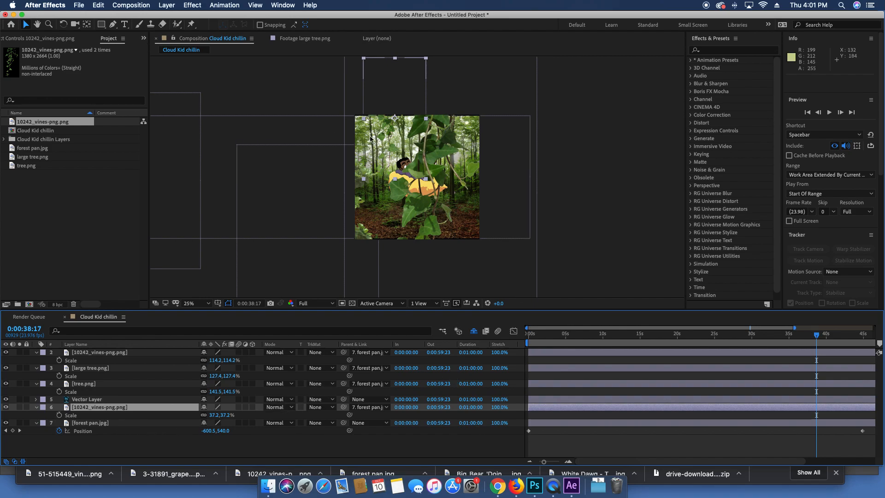
Step: Move the small vines layer's anchor point up above the frame so the vine pivots from higher up
scroll(370, 139, "up", 2)
scroll(364, 115, "up", 5)
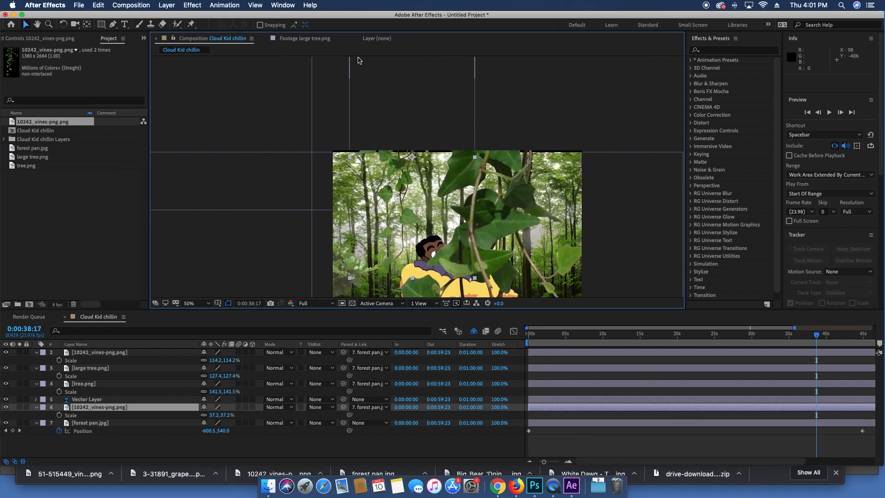
left_click(88, 24)
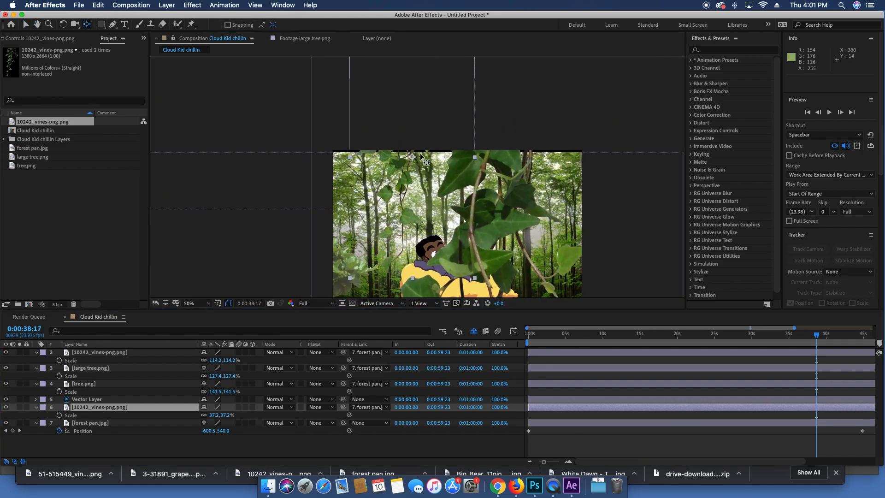
left_click_drag(415, 153, 409, 93)
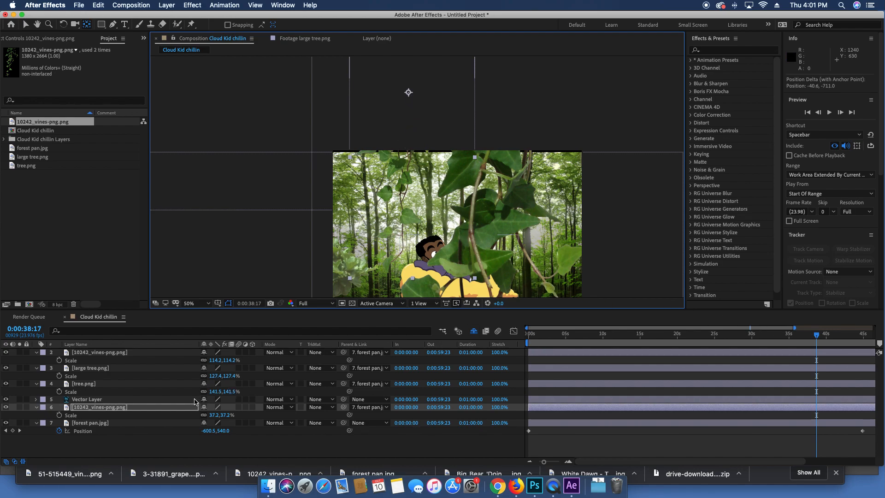
Step: Keyframe the small vines layer's rotation at 0° at 0:00:38:17 and 3° at 0:00:39:03
left_click(133, 409)
key("t")
key("r")
left_click(59, 416)
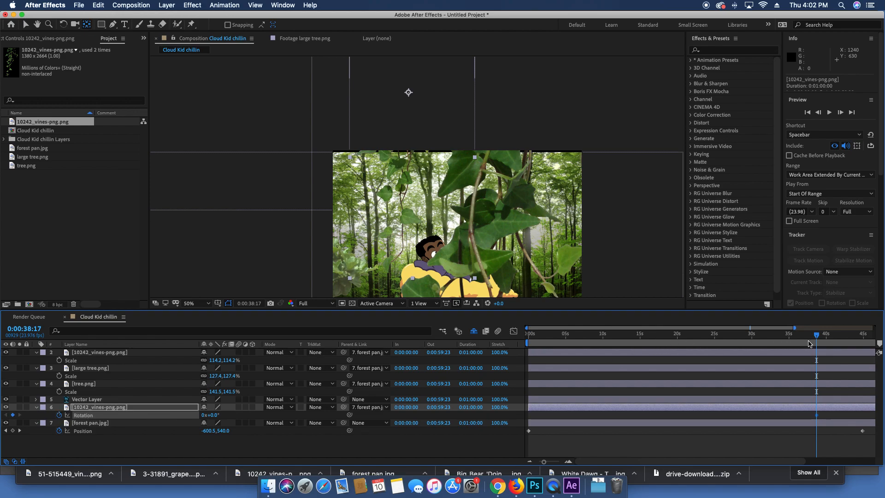
left_click_drag(820, 337, 823, 338)
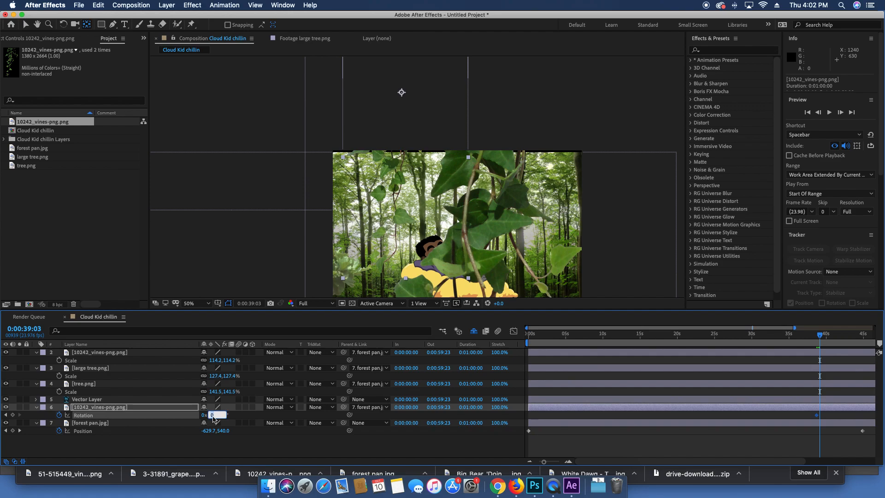
key("Return")
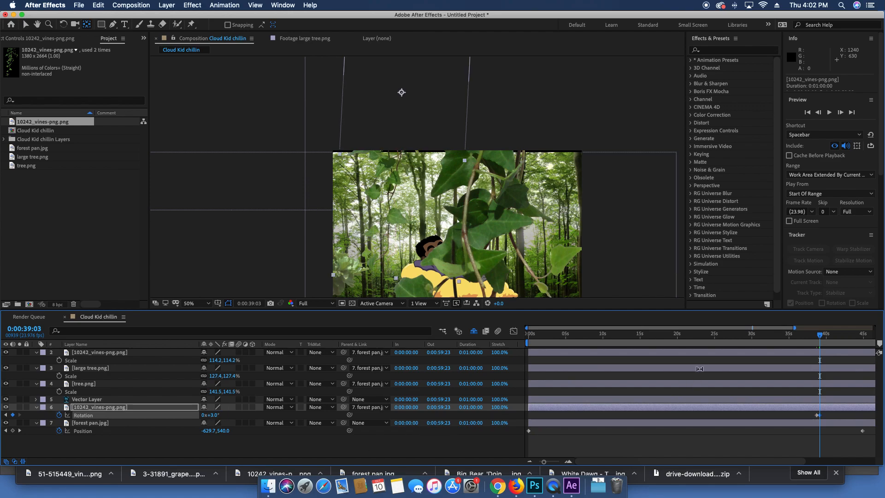
Step: Add a -4° rotation keyframe at 0:00:39:09 and shift all the small vine's rotation keyframes to the start of the timeline
left_click_drag(819, 336, 823, 335)
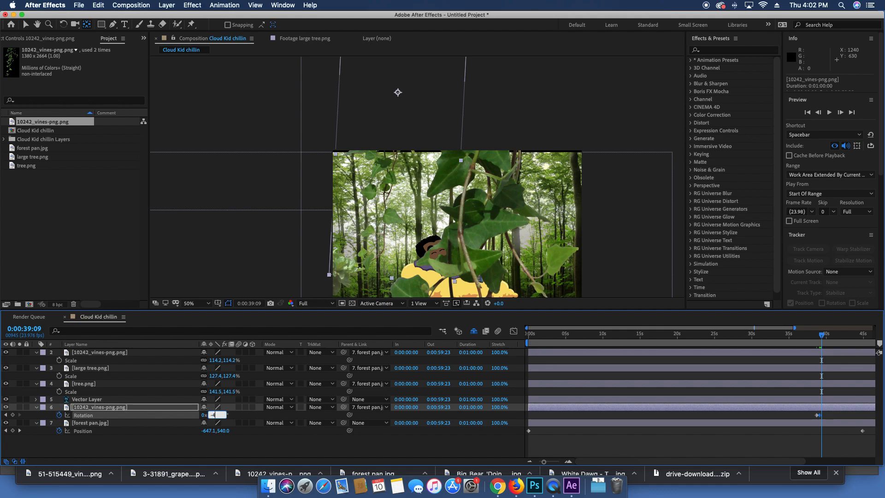
key("Return")
left_click_drag(825, 337, 827, 338)
left_click_drag(824, 338, 819, 377)
left_click_drag(828, 419, 530, 424)
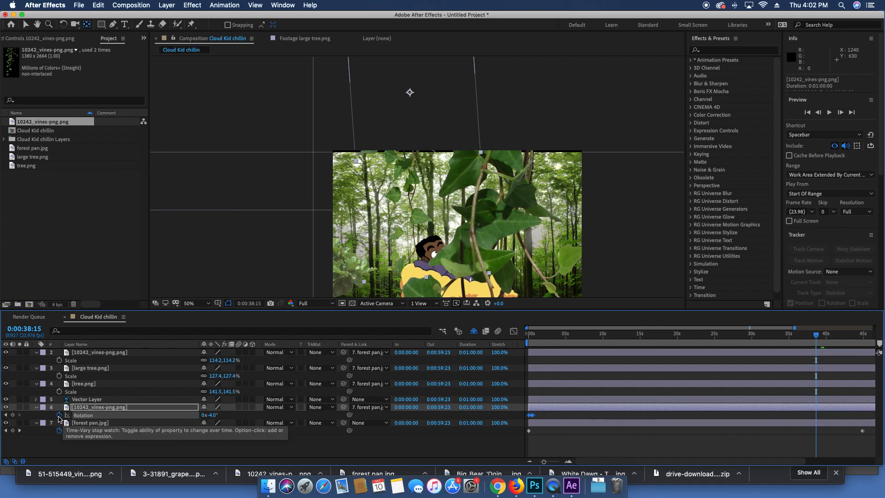
Step: Add the expression loopOut(type = "cycle", numKeyframes = 0) to the small vines layer's rotation
left_click(59, 416, "alt")
left_click(236, 423)
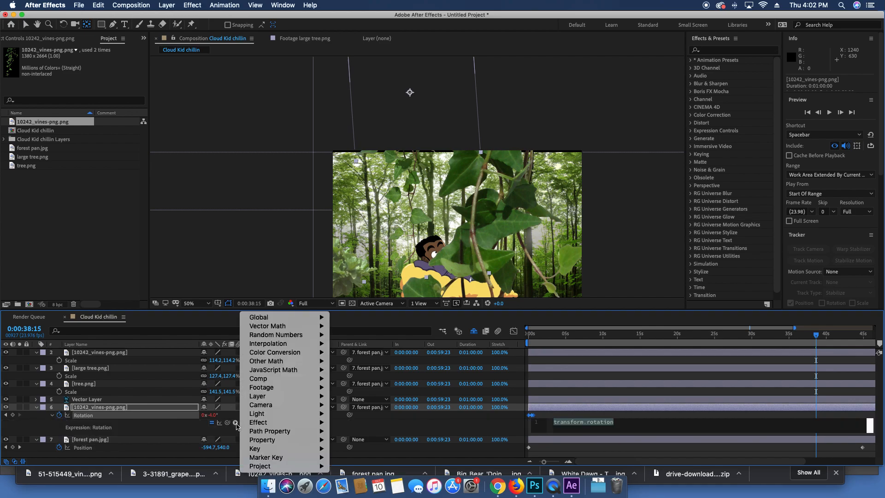
mouse_move(303, 440)
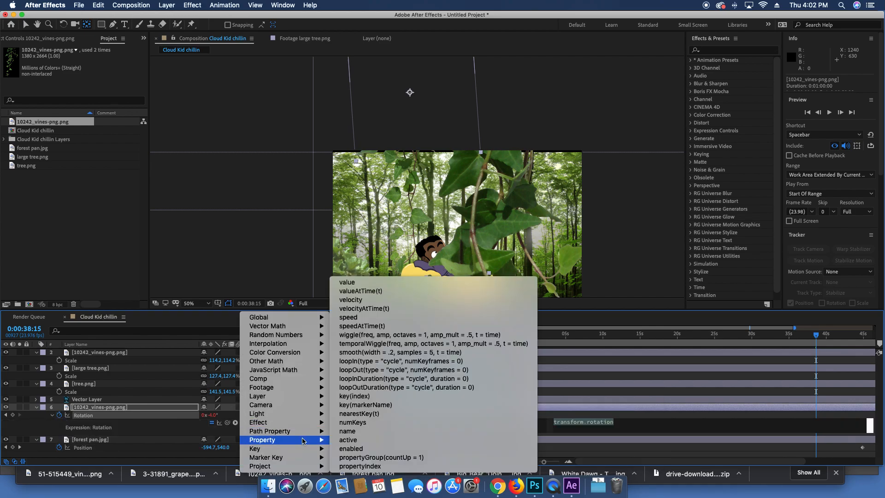
left_click(425, 370)
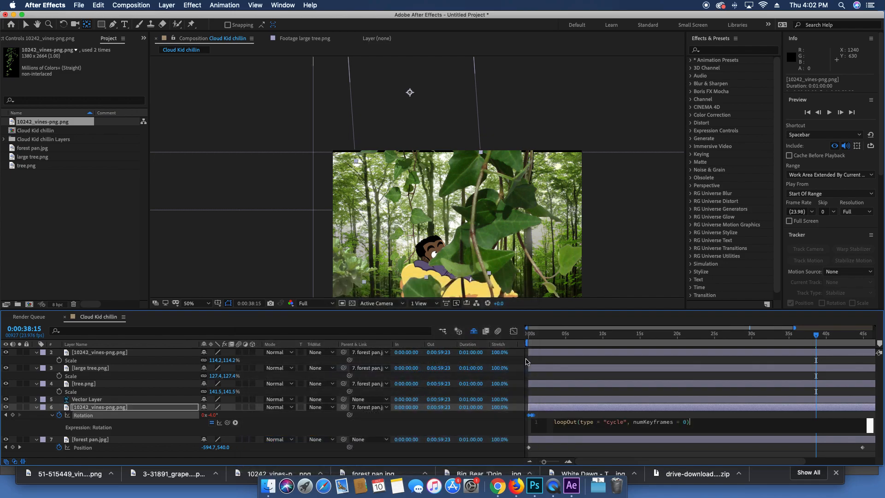
Step: Start the work area at 0:00:30:05 and preview the small vine's looping rotation
left_click_drag(577, 337, 800, 343)
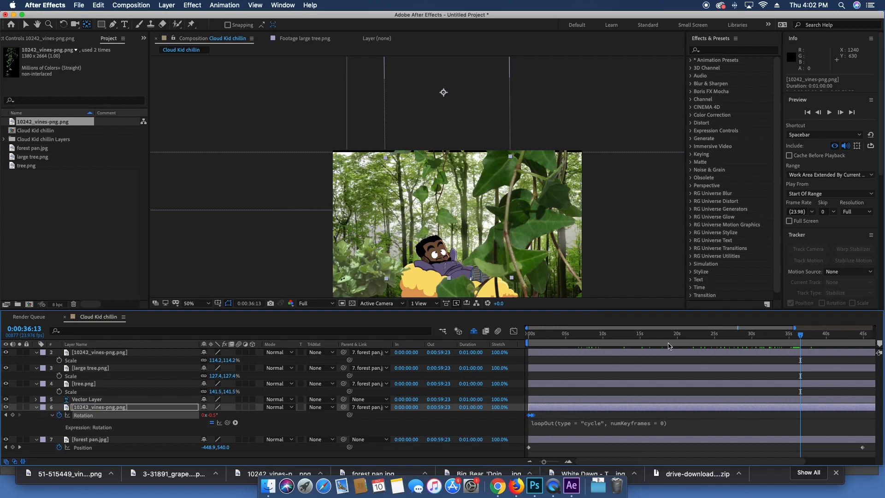
left_click_drag(697, 341, 755, 340)
key("space")
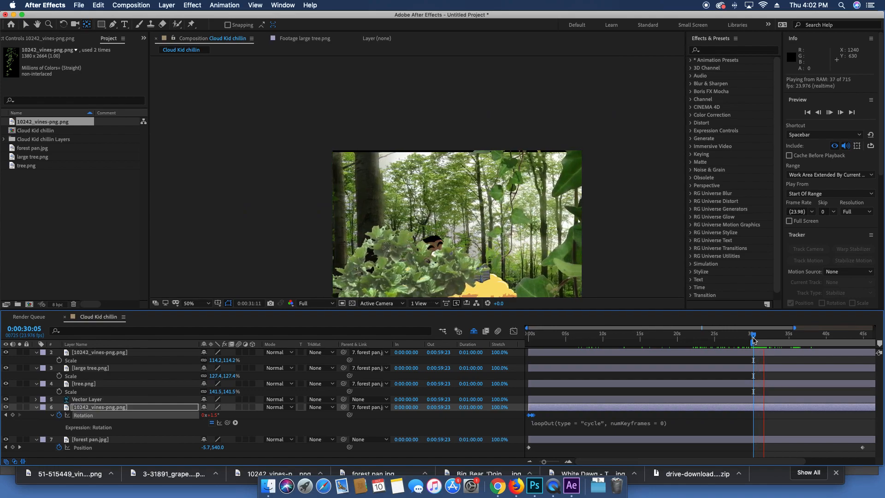
key("space")
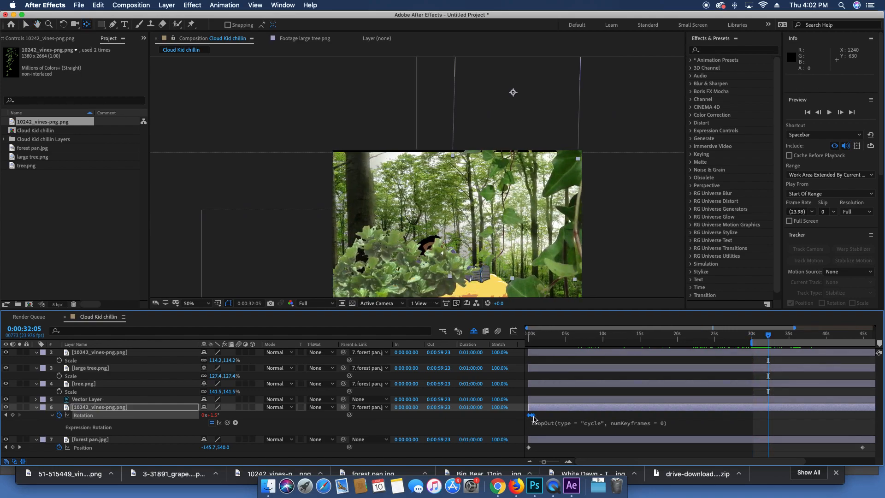
Step: Spread the small vine's rotation keyframes further apart in time and apply Easy Ease to them
mouse_move(534, 418)
left_click_drag(538, 416, 544, 416)
right_click(544, 415)
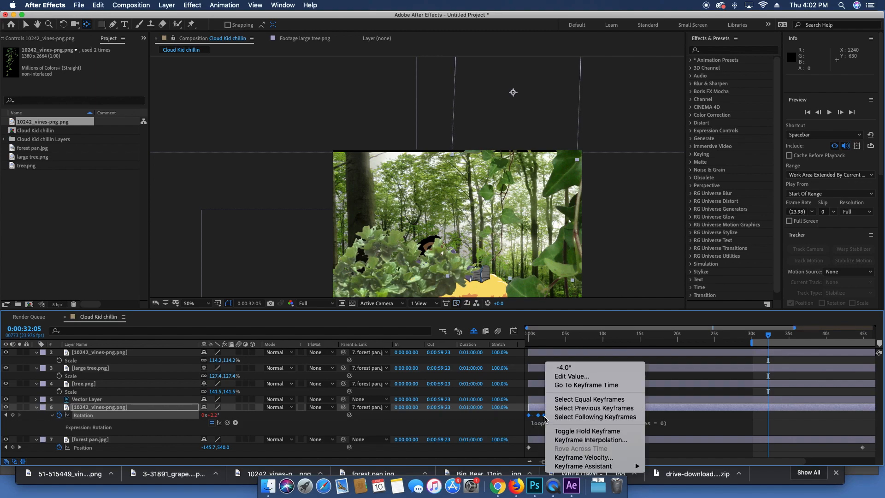
mouse_move(613, 467)
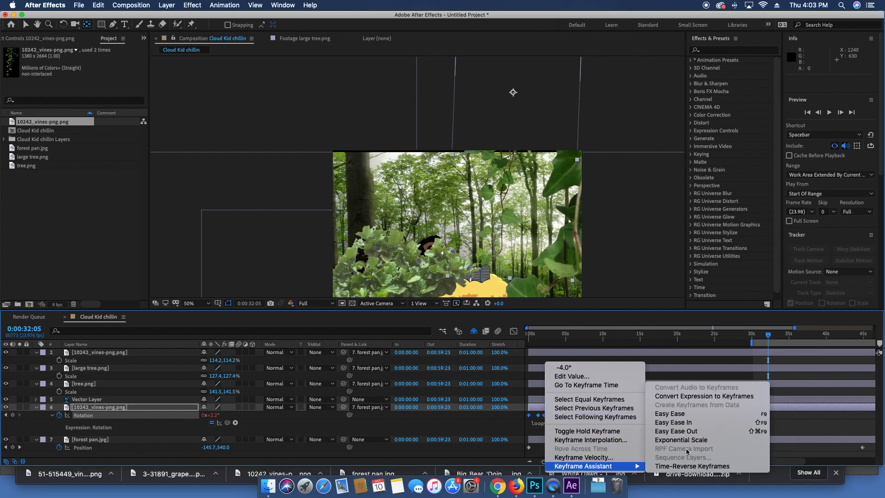
left_click(678, 414)
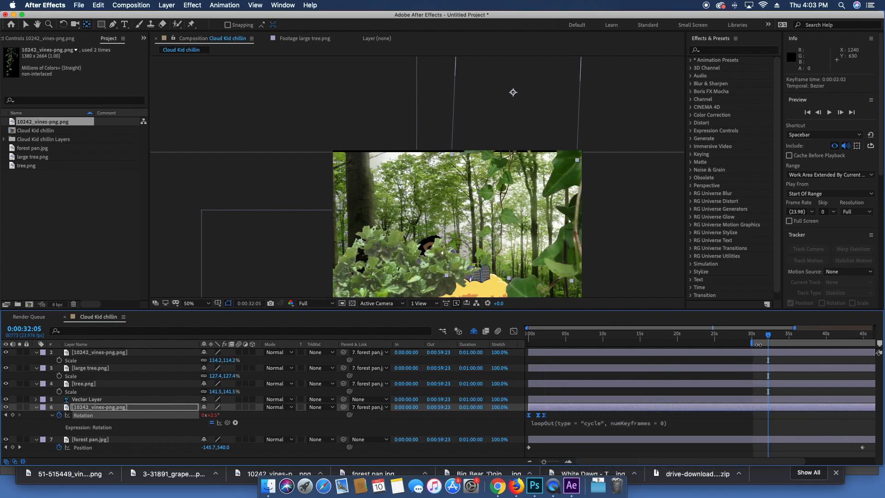
Step: Preview the small vine's eased rotation loop
key("space")
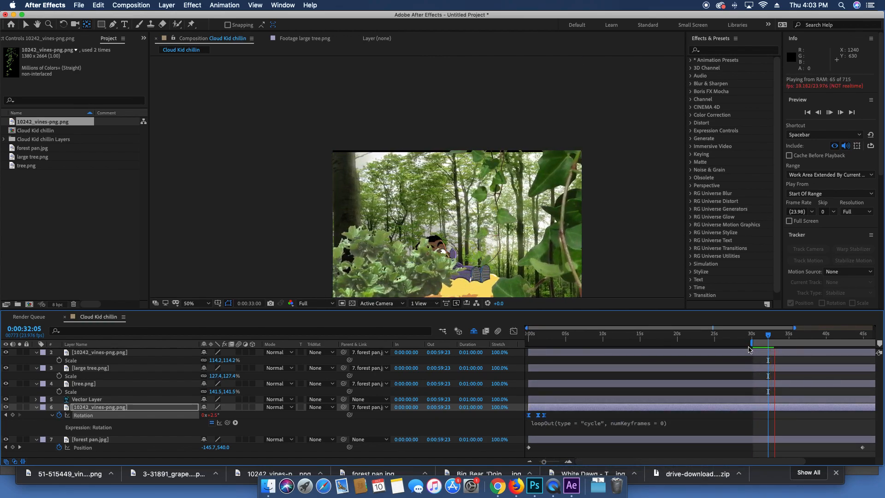
key("space")
Step: Try the small vine's sway without its last rotation keyframe, and undo the keyframe deletion
left_click_drag(544, 416, 542, 414)
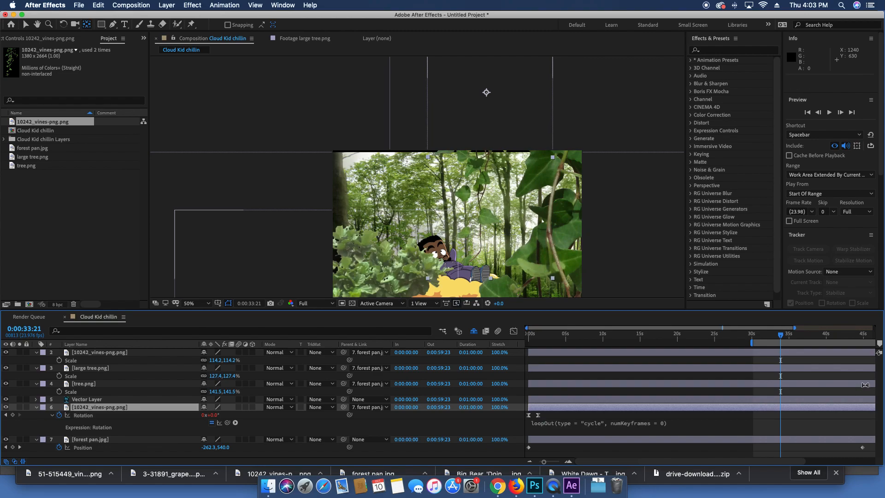
mouse_move(782, 340)
left_mouse_down()
mouse_move(762, 340)
mouse_move(787, 340)
left_mouse_up()
key("super+z")
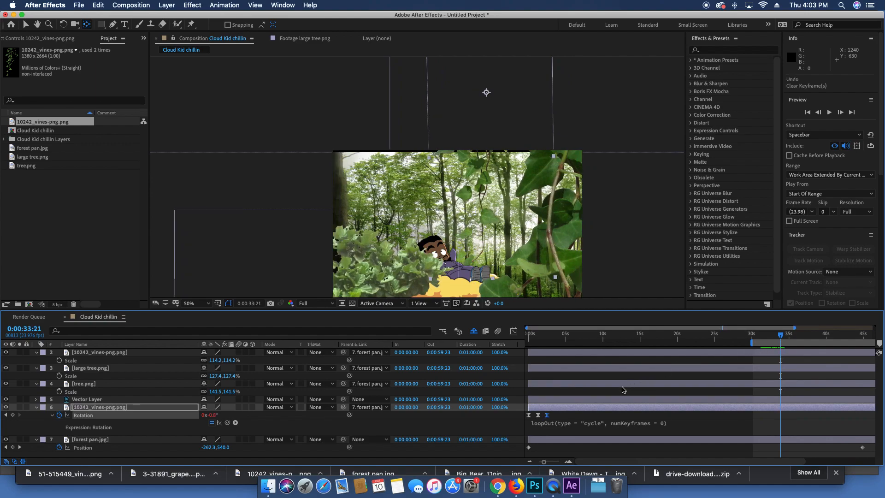
Step: Replace the last rotation keyframe with a copy of the first and move the playhead to 0:00:30:05
left_click(529, 415)
key("super+c")
left_click(547, 333)
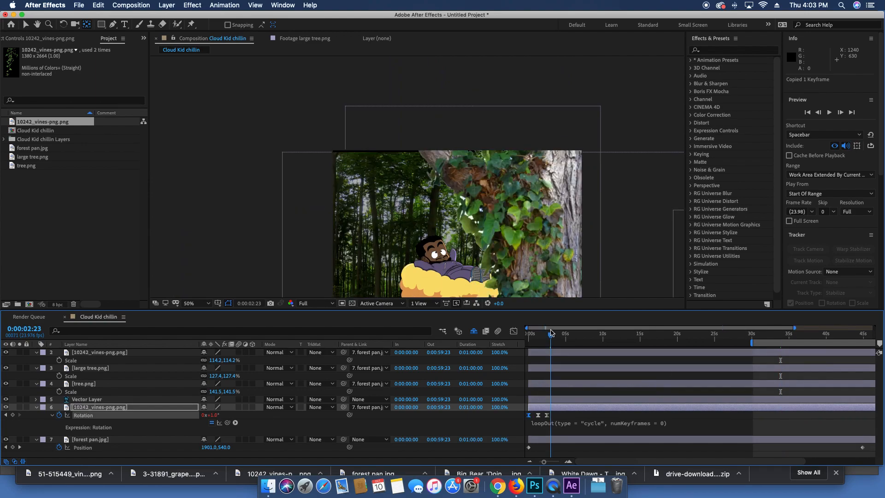
left_click_drag(549, 345, 762, 362)
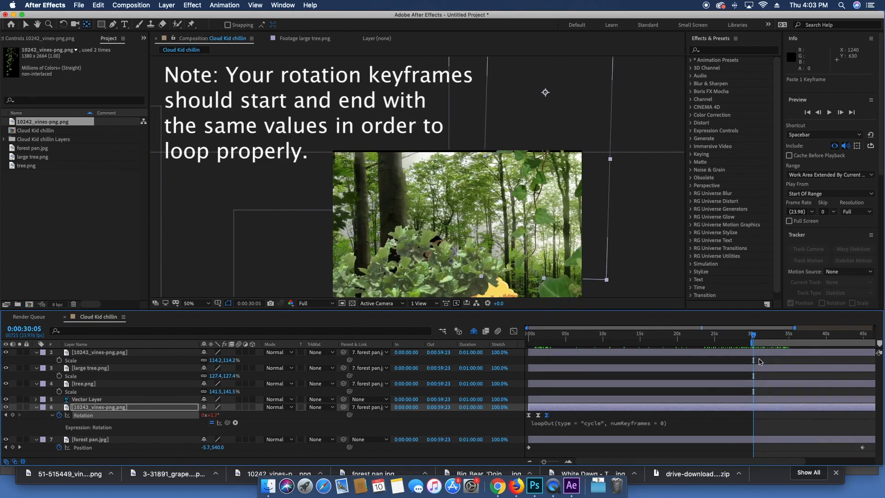
Step: Preview the small vine's looping sway from 0:00:30:05 and reset the work area to the full composition length
key("space")
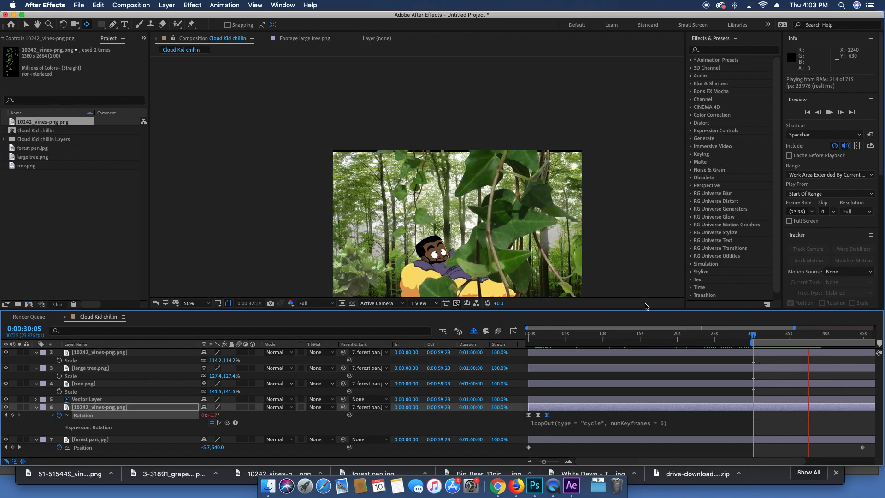
key("space")
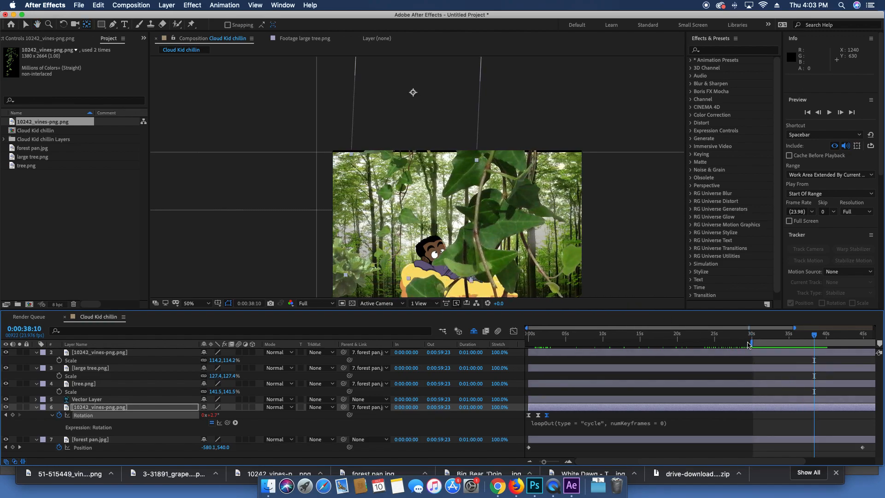
double_click(749, 343)
Step: Near the start of the composition, apply Camera Lens Blur with a blur radius of 10 to the large tree layer
left_click_drag(556, 340, 532, 338)
key("space")
left_click_drag(452, 235, 436, 154)
left_click(542, 257)
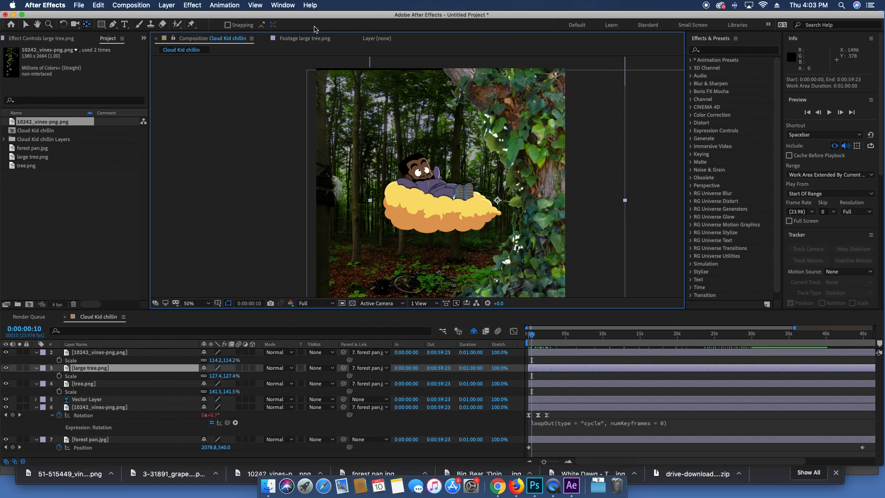
left_click(193, 5)
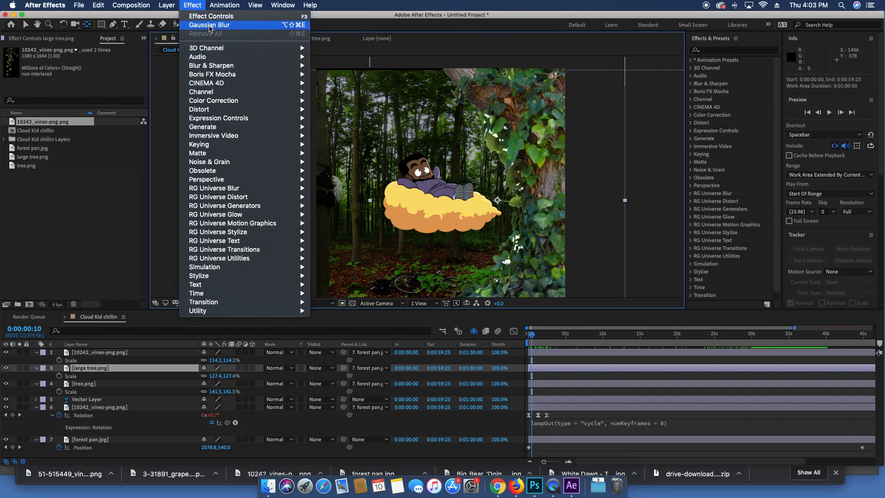
mouse_move(230, 86)
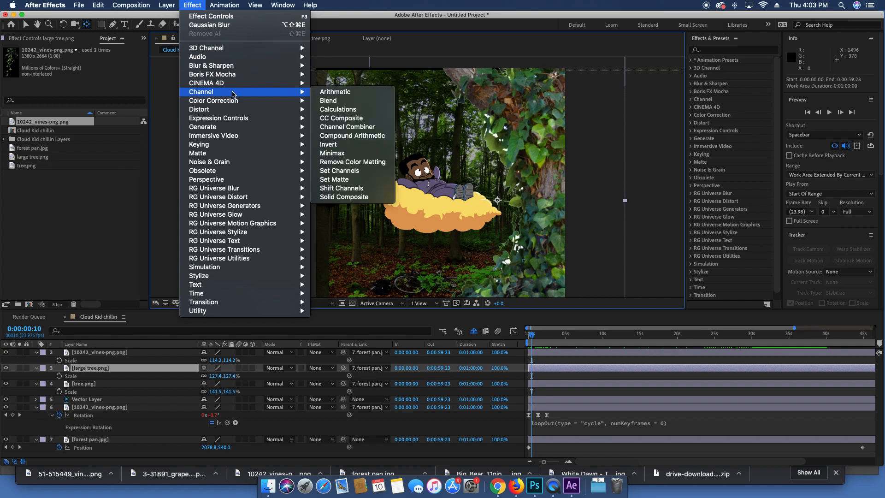
mouse_move(244, 64)
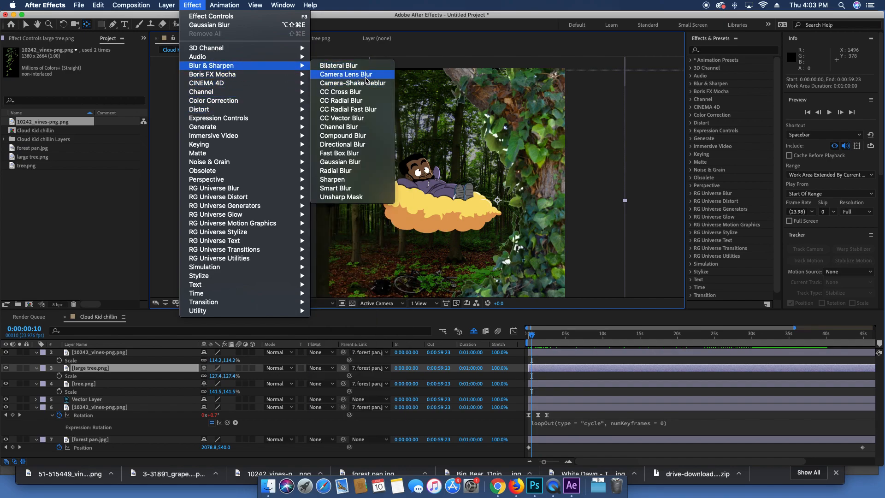
left_click(365, 76)
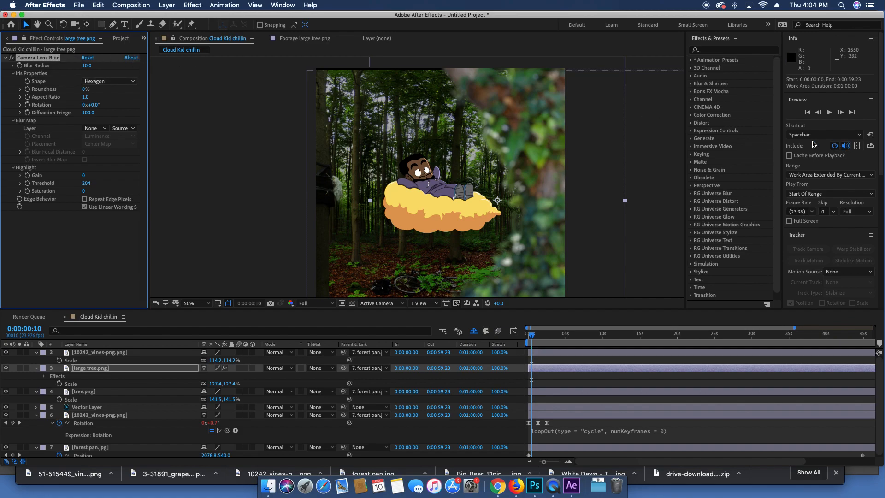
Step: Add Brightness & Contrast to the large tree with brightness -72 and preview the darkened tree
left_click(727, 51)
type("brightnes")
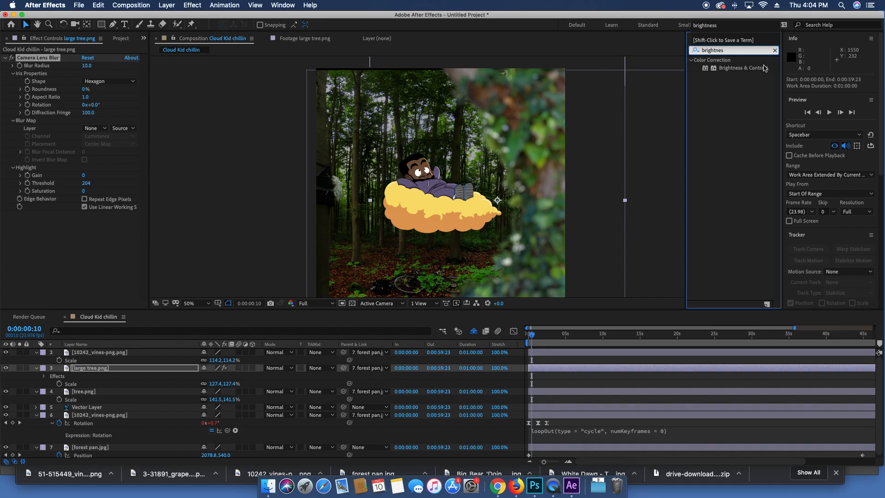
double_click(760, 69)
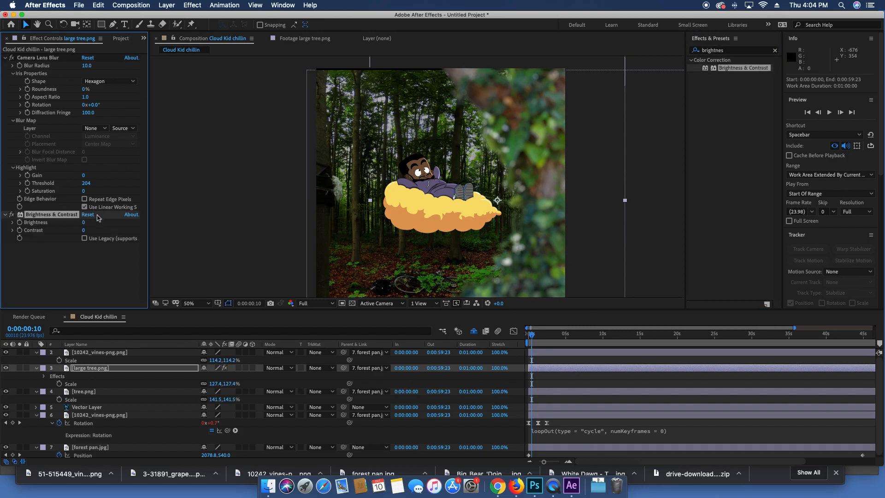
left_click_drag(80, 223, 57, 224)
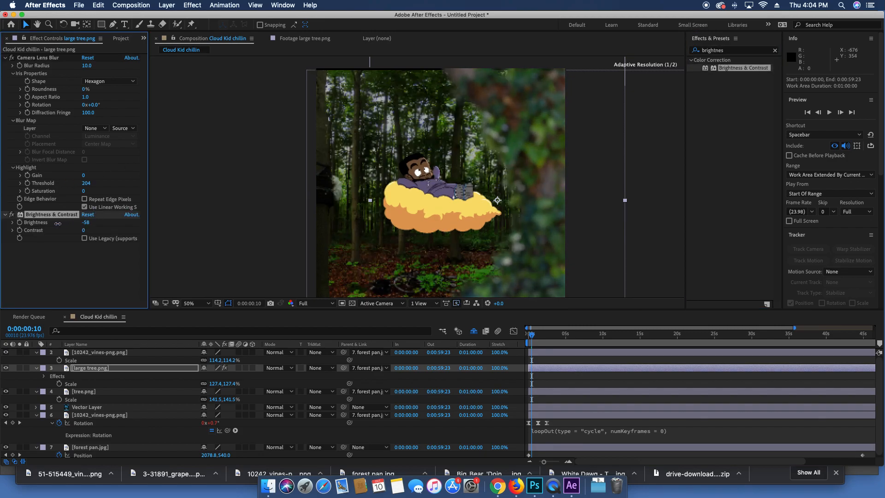
key("space")
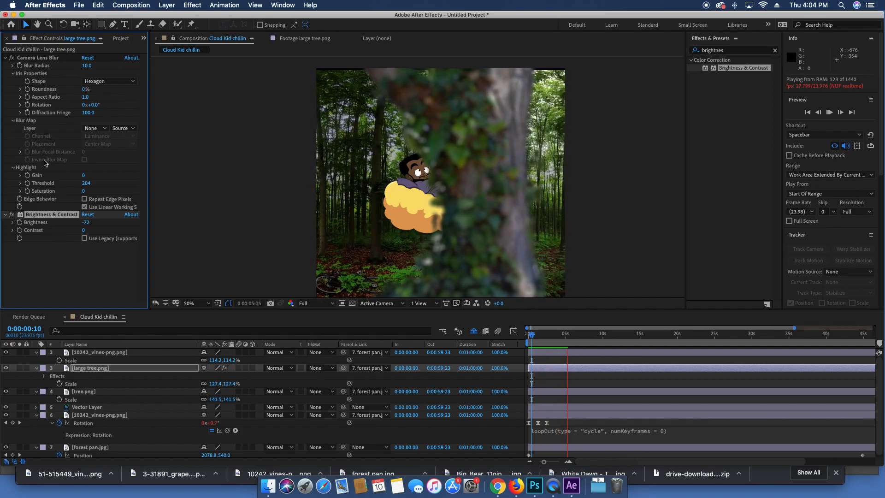
Step: Copy the large tree's Camera Lens Blur onto the tree.png layer at 0:00:18:15
left_click(35, 60)
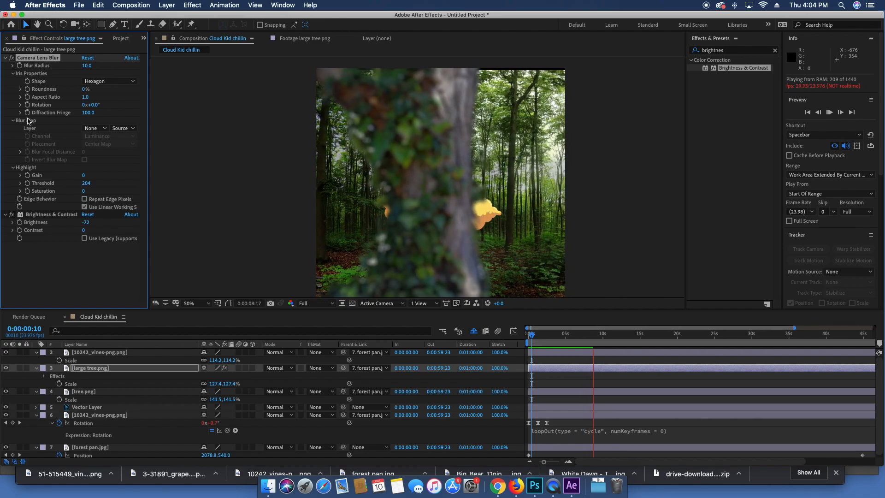
key("space")
left_click_drag(597, 335, 667, 336)
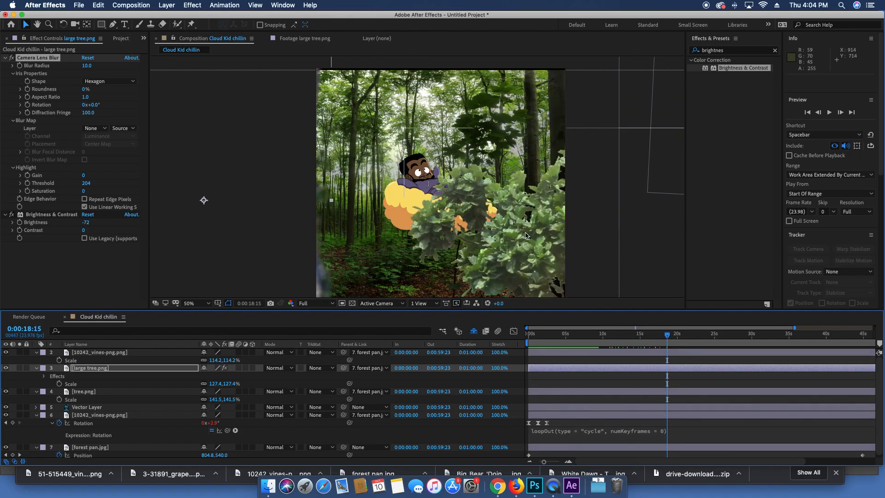
left_click(526, 235)
key("super+v")
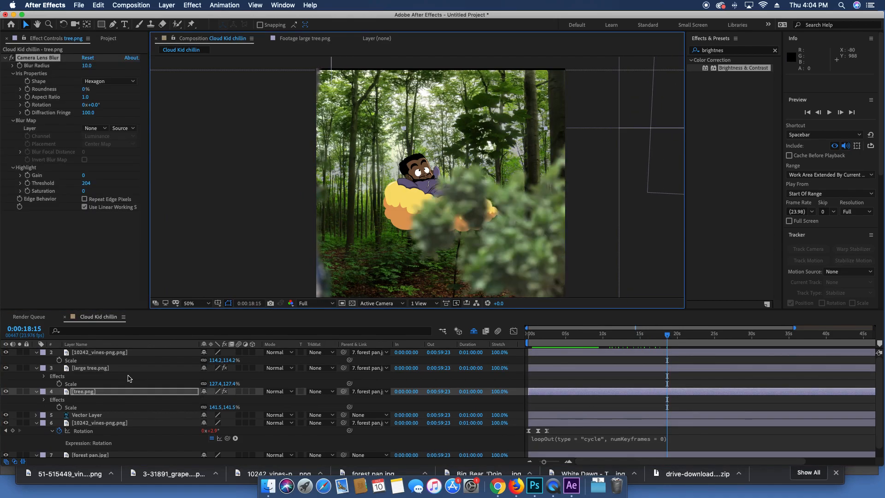
Step: Set the Camera Lens Blur radius to 12 on the large tree and 7 on tree.png
left_click_drag(668, 338, 638, 337)
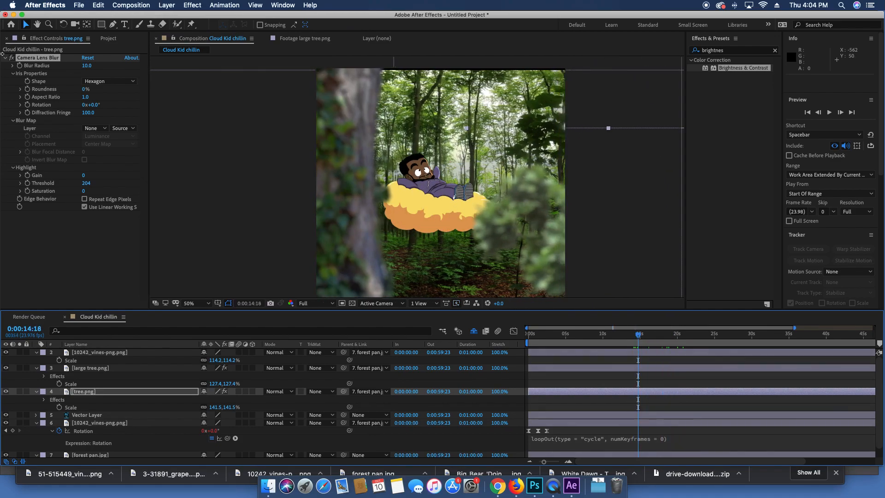
left_click(102, 370)
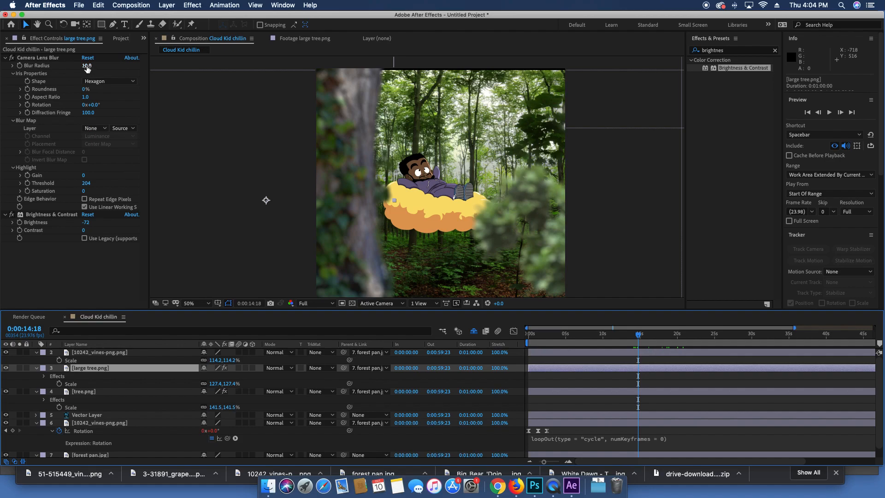
left_click_drag(86, 66, 95, 66)
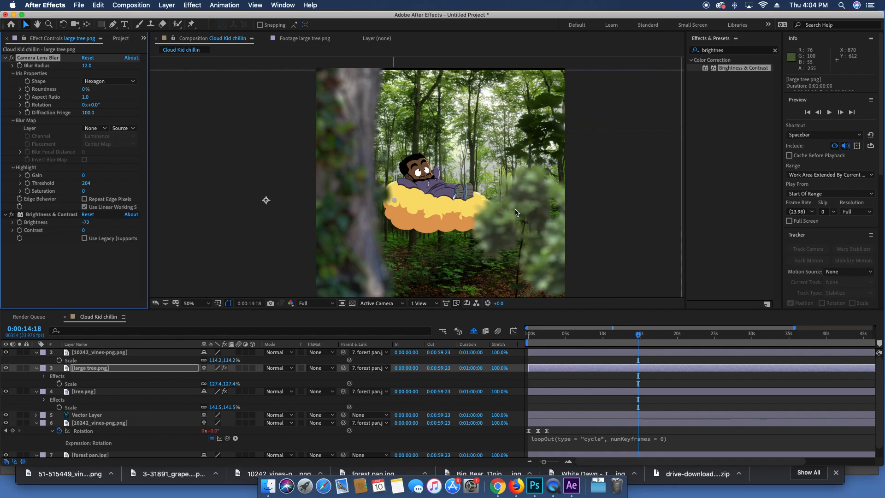
left_click(106, 392)
left_click(84, 65)
type("7")
key("Return")
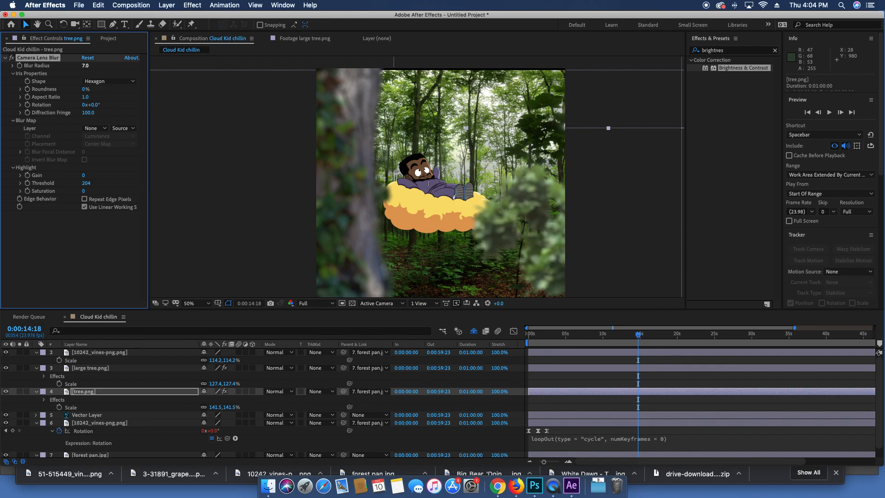
Step: Paste Camera Lens Blur onto the large foreground vines layer, set its blur radius to 20, and check it in motion
left_click_drag(638, 336, 792, 339)
left_click(547, 237)
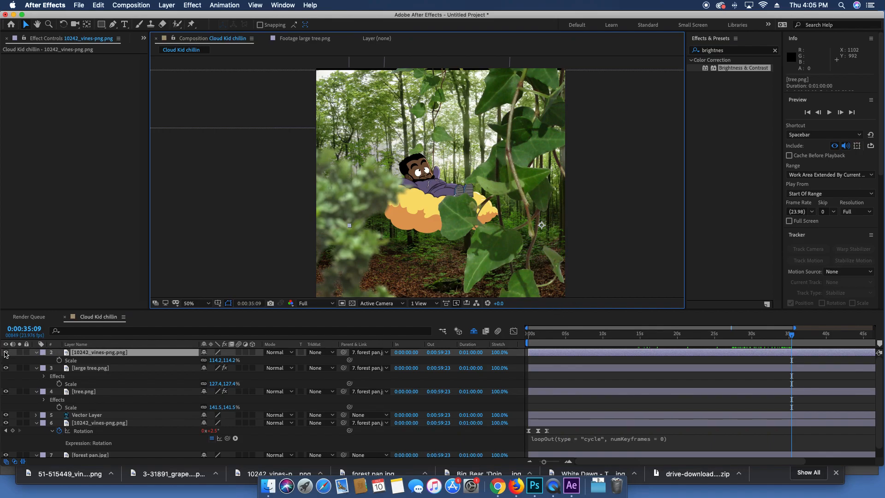
left_click(5, 353)
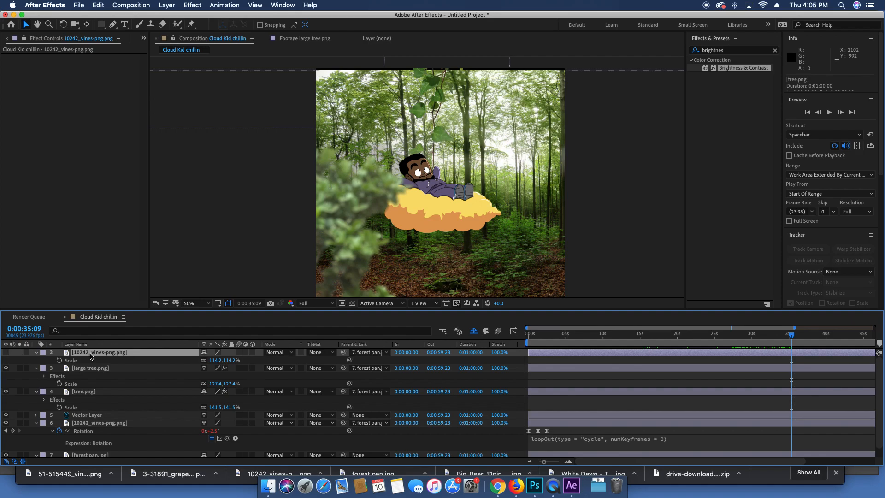
left_click(7, 353)
key("super+v")
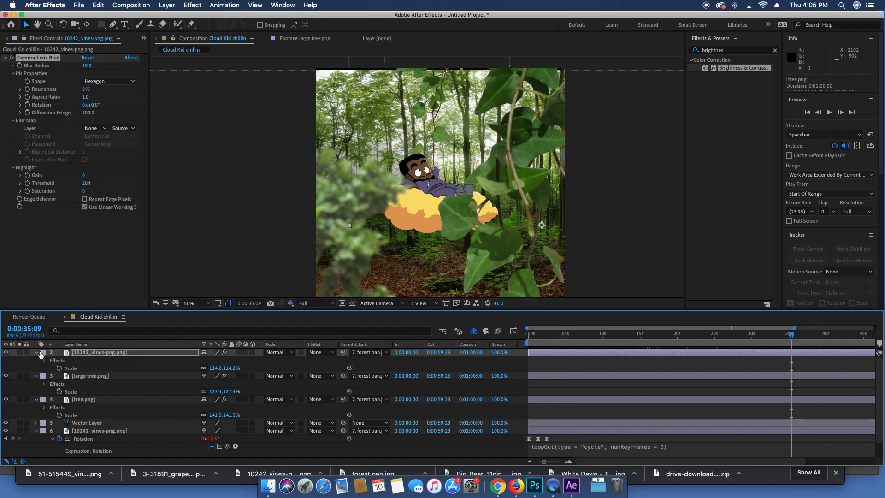
left_click(86, 65)
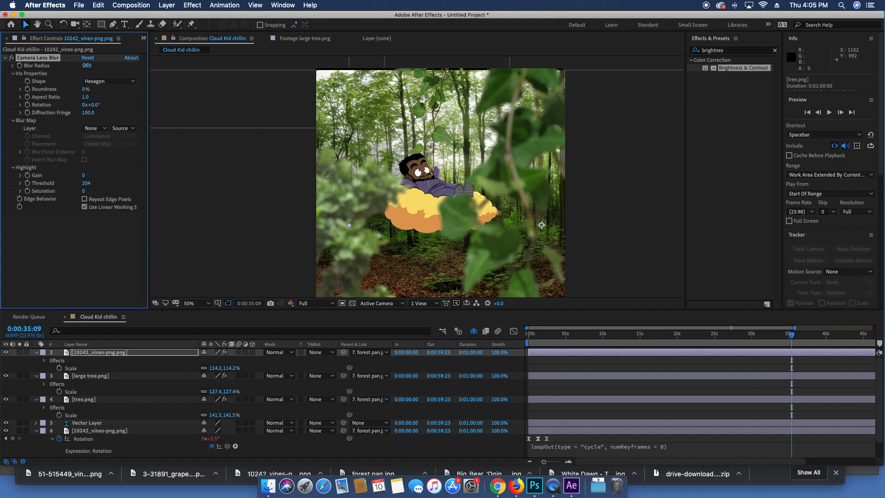
key("Return")
key("space")
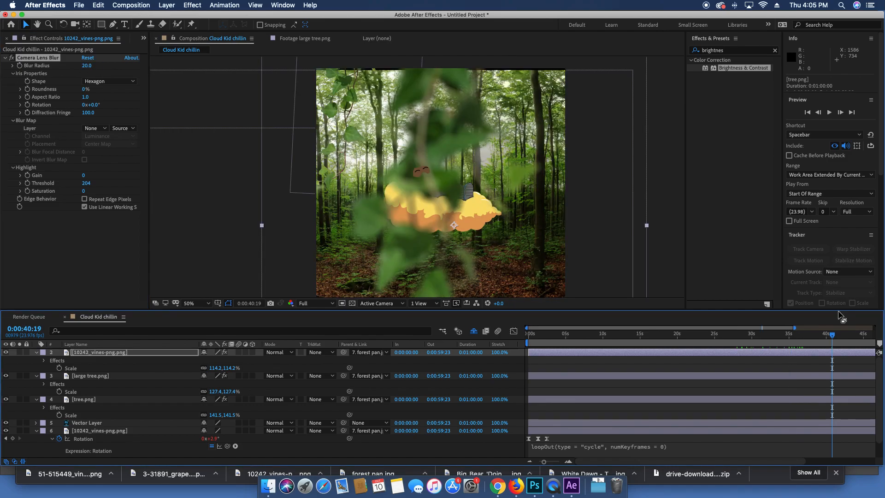
Step: Add bush 1.png from the Cloud Kid_AME folder as the top layer at time zero and move it to position 204, 994
left_click_drag(829, 335, 515, 355)
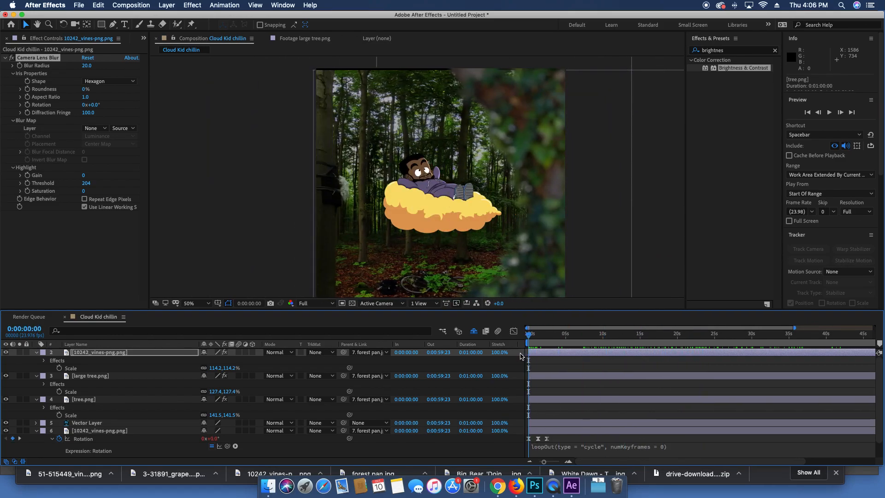
left_click(272, 490)
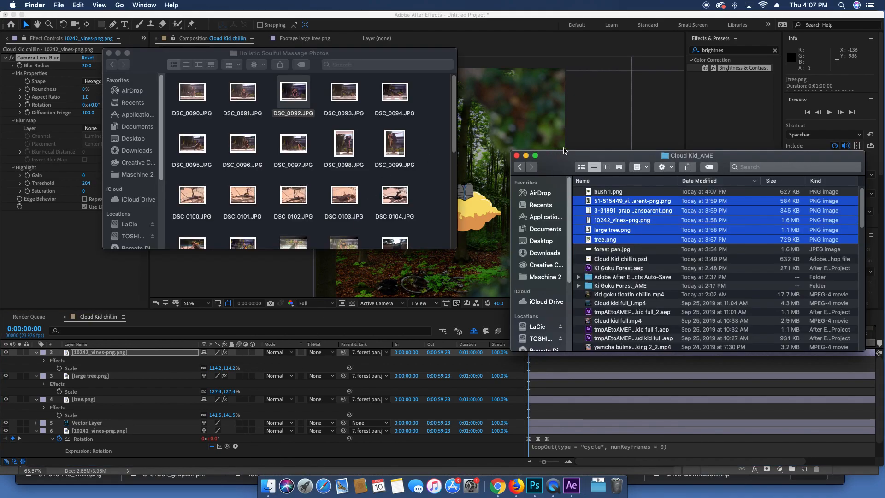
left_click_drag(617, 195, 130, 354)
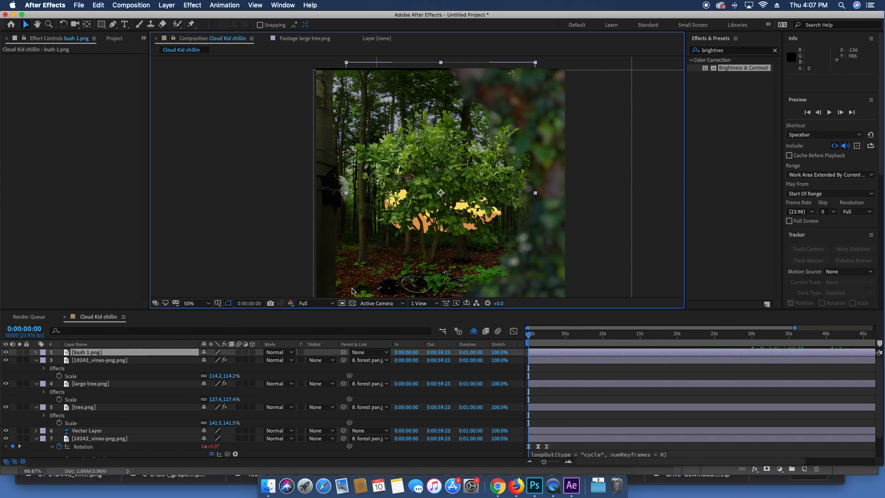
left_click_drag(489, 178, 402, 283)
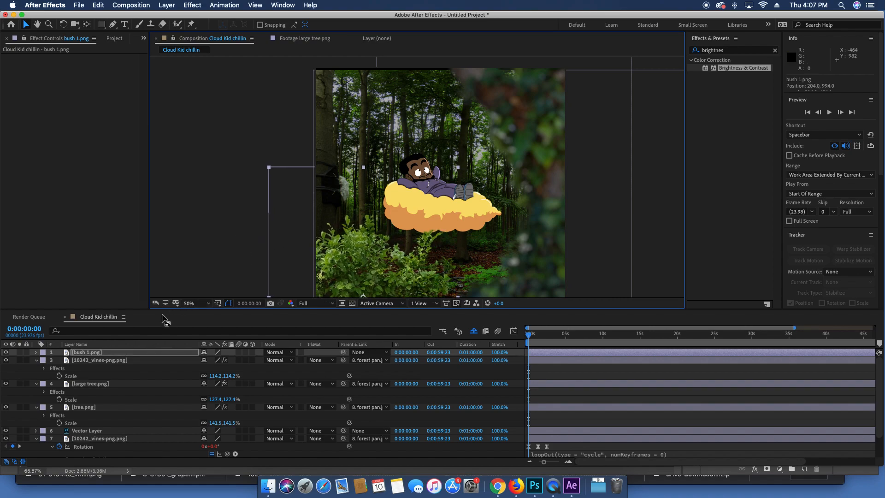
Step: Copy the foreground vines' Camera Lens Blur onto the bush layer and set its blur radius to 10
left_click(94, 210)
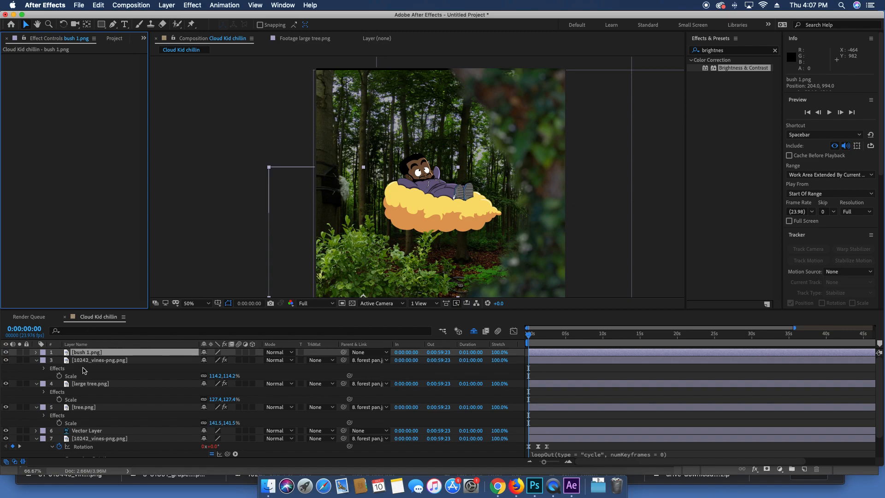
left_click(93, 360)
left_click(35, 58)
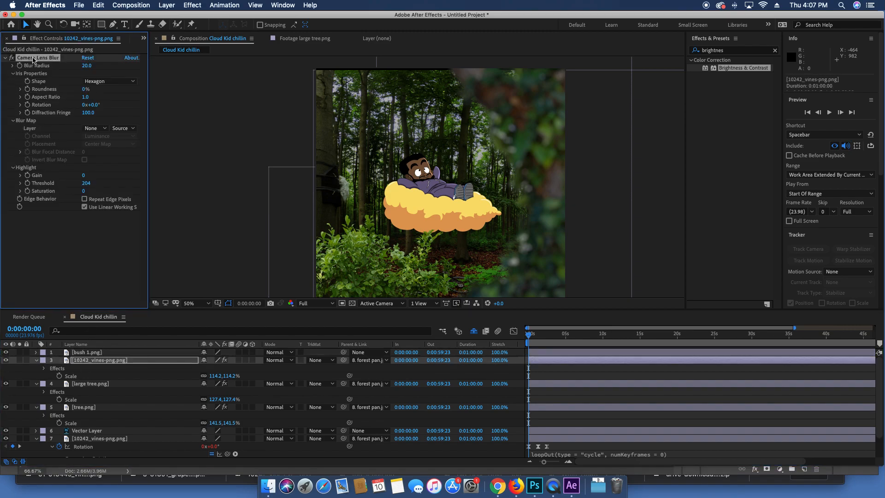
left_click(90, 353)
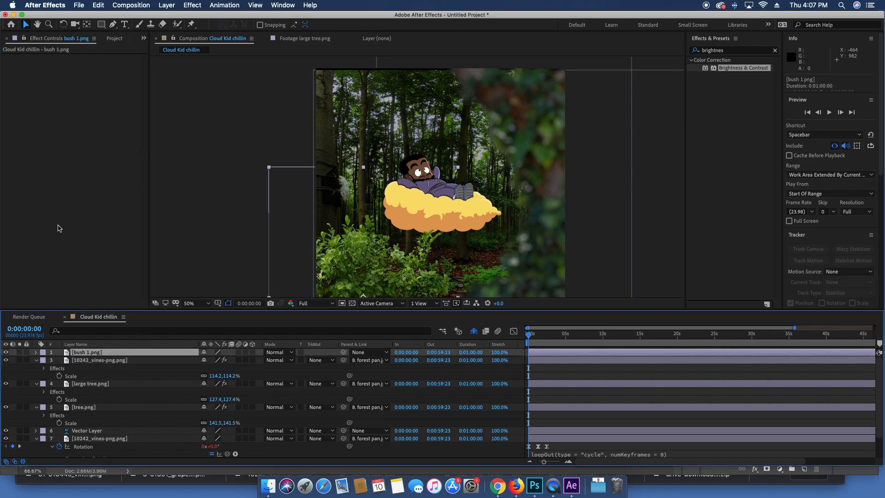
key("super+v")
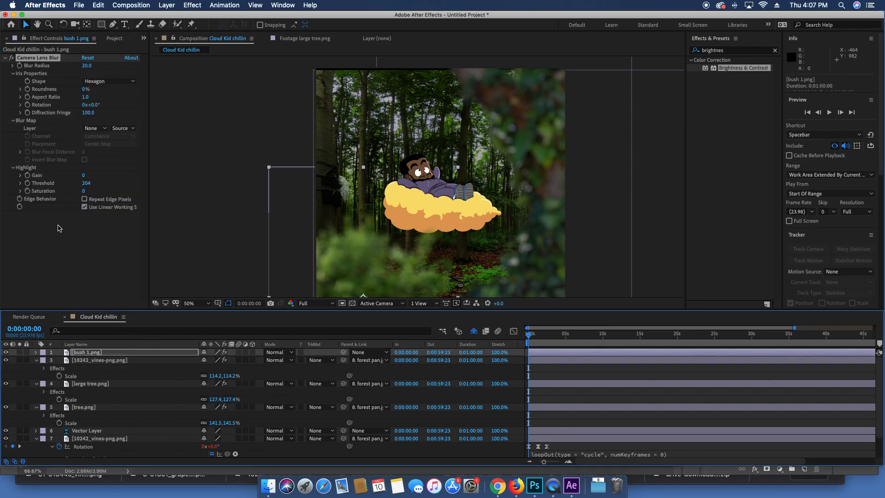
left_click(88, 66)
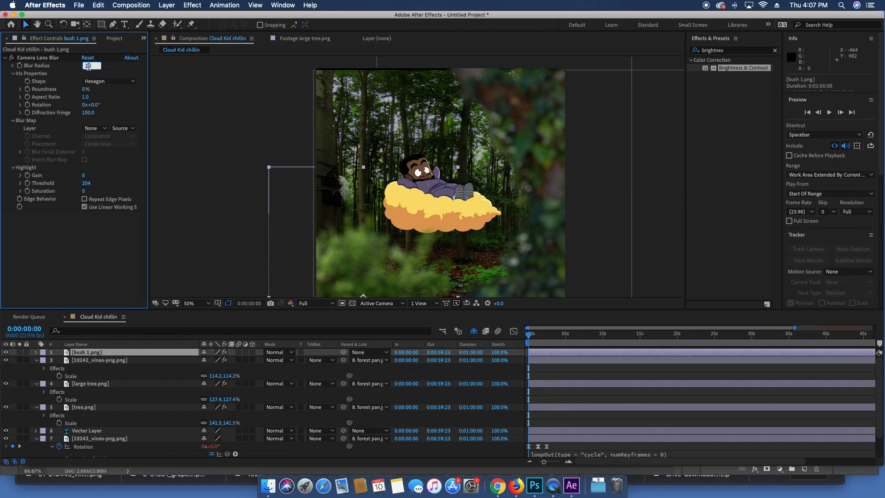
type("10")
key("Return")
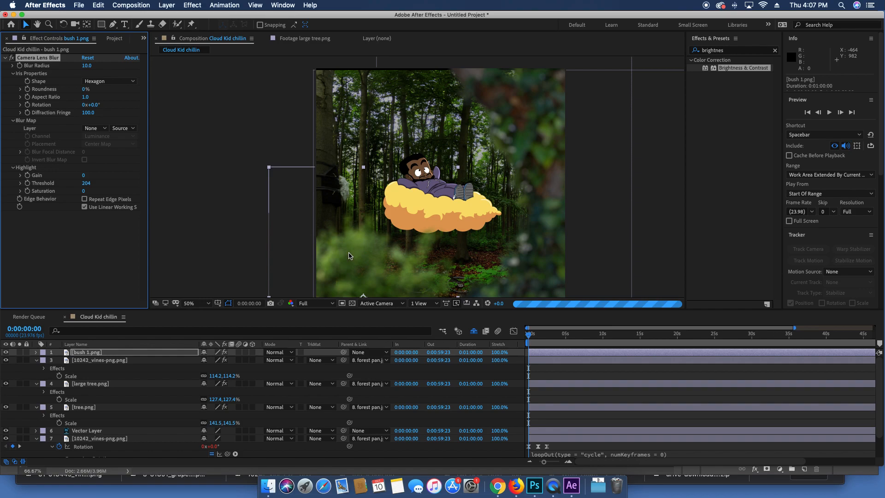
Step: Move the bush to position 34, 688, preview briefly, and return the playhead to the start
left_click_drag(350, 256, 309, 189)
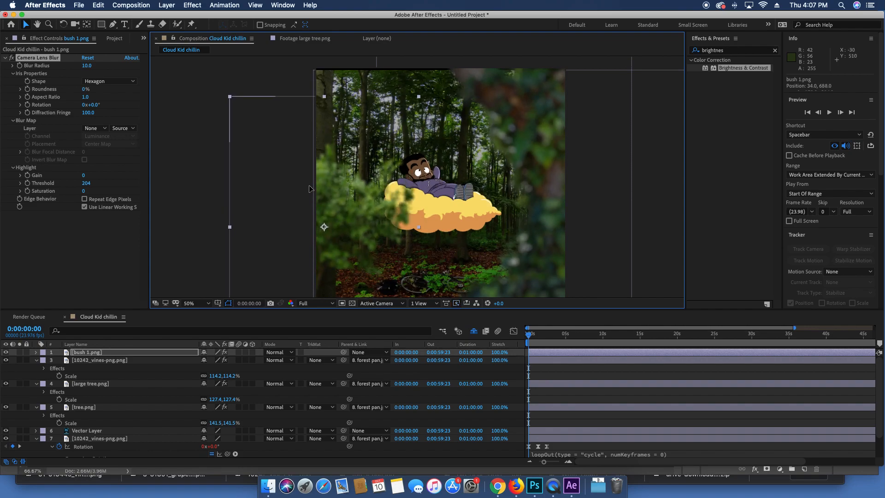
key("space")
key("space")
left_click_drag(533, 338, 492, 330)
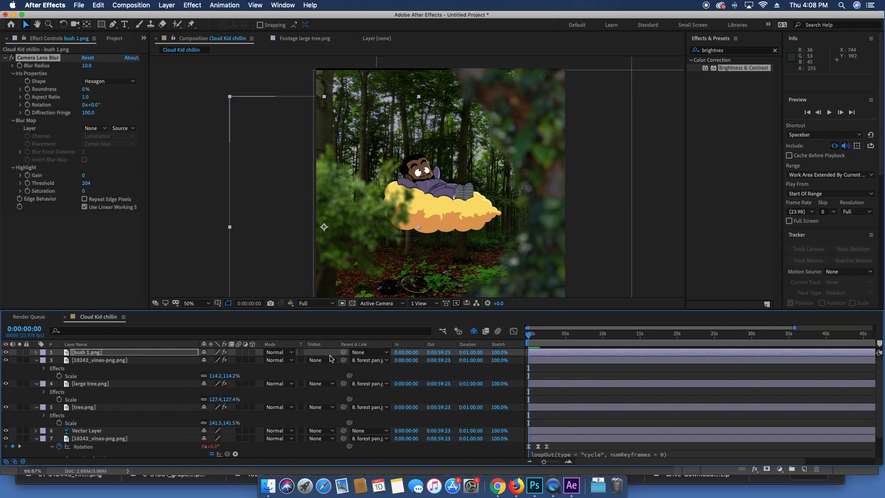
Step: Parent the bush 1.png layer to the forest pan layer and preview the animation from time zero
left_click_drag(344, 354, 97, 450)
scroll(99, 447, "up", 1)
left_click_drag(533, 340, 425, 343)
key("space")
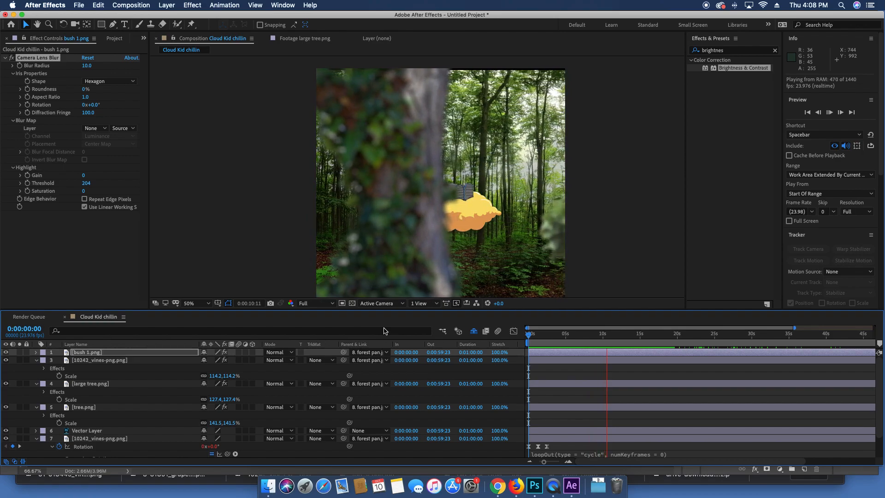
key("space")
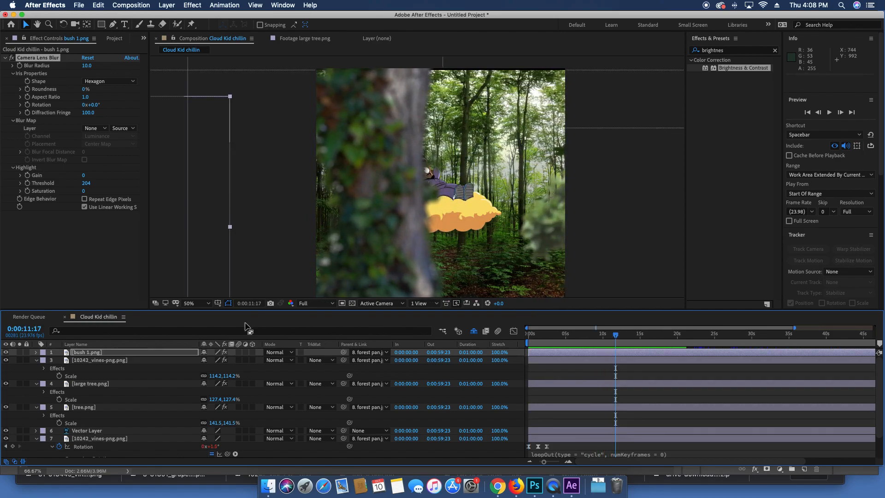
Step: Reveal the shy layers and move the closed eyes layer down to sit directly above Vector Layer
left_click(109, 354)
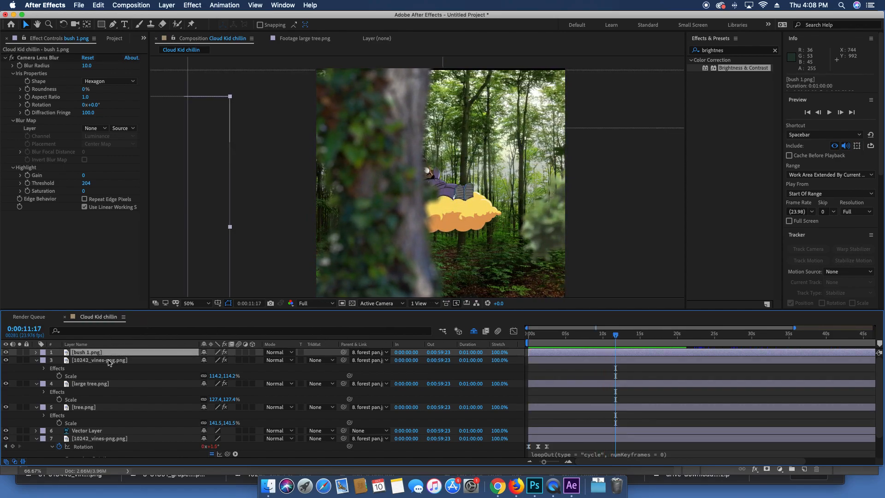
left_click(109, 361, "shift")
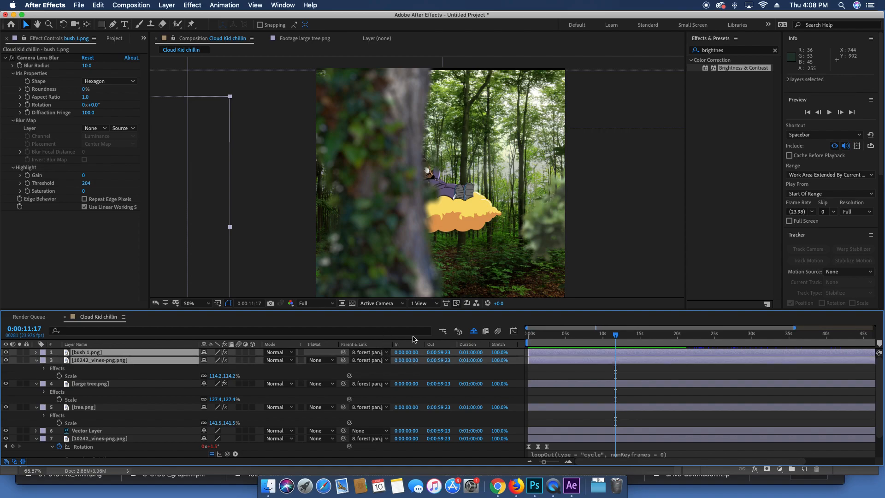
left_click(473, 331)
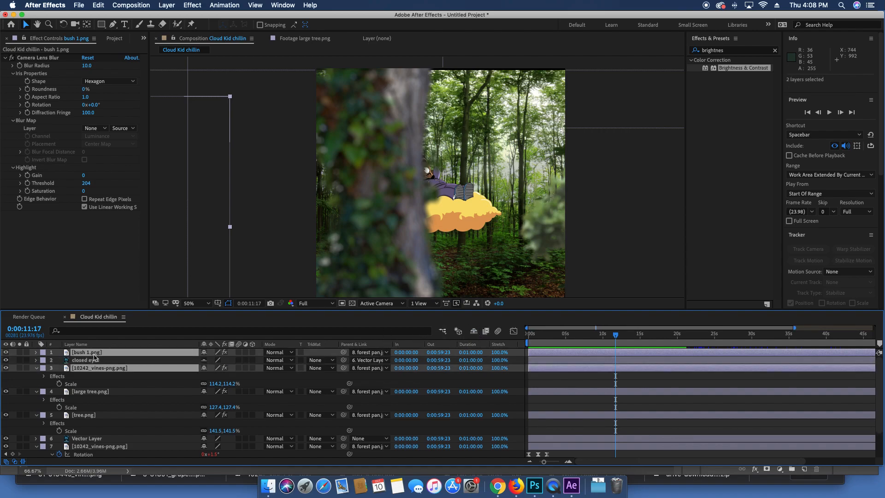
left_click_drag(94, 359, 92, 441)
Step: Switch to Chrome, browse the bush image results, and search images for "flower png" to look through them
left_click(498, 486)
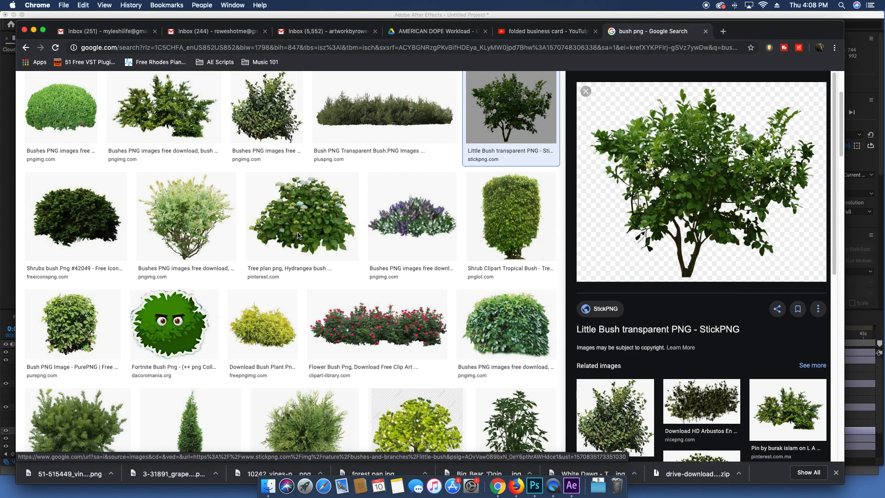
scroll(298, 235, "up", 3)
scroll(298, 235, "down", 20)
scroll(297, 235, "up", 20)
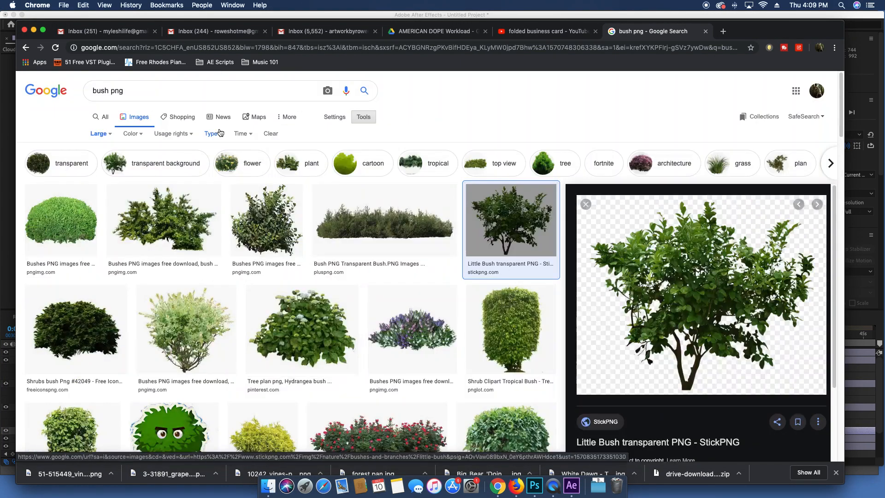
left_click(178, 90)
key("super+a")
type("flower png")
key("Return")
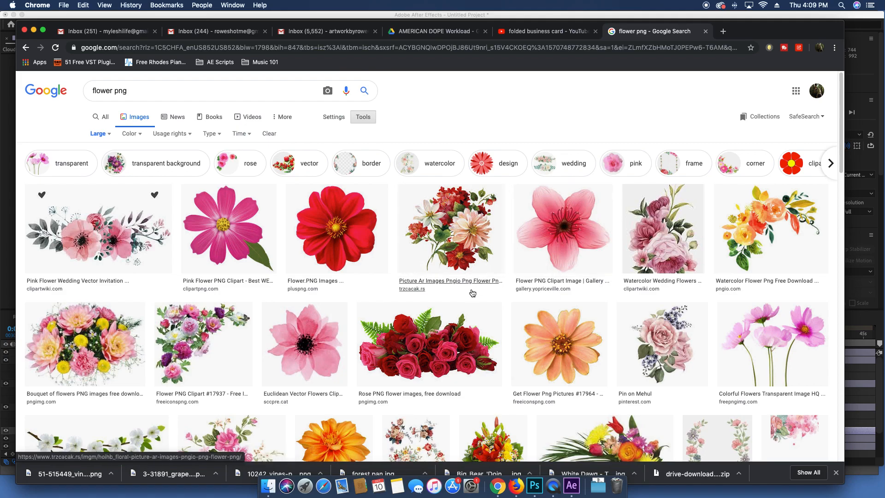
scroll(472, 293, "down", 10)
scroll(59, 120, "up", 10)
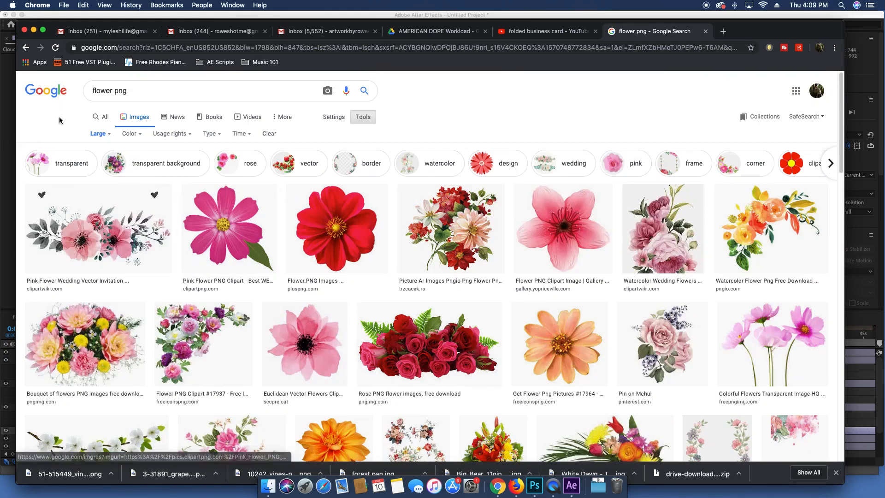
Step: Search images for "forest flower png" and open the leafy green plant titled Rainbow forest flowers
left_click(93, 90)
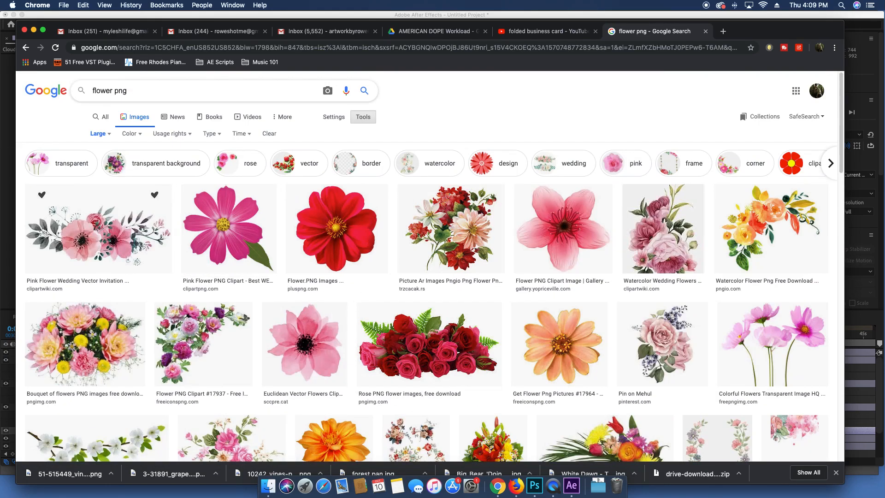
type("forest")
key("Return")
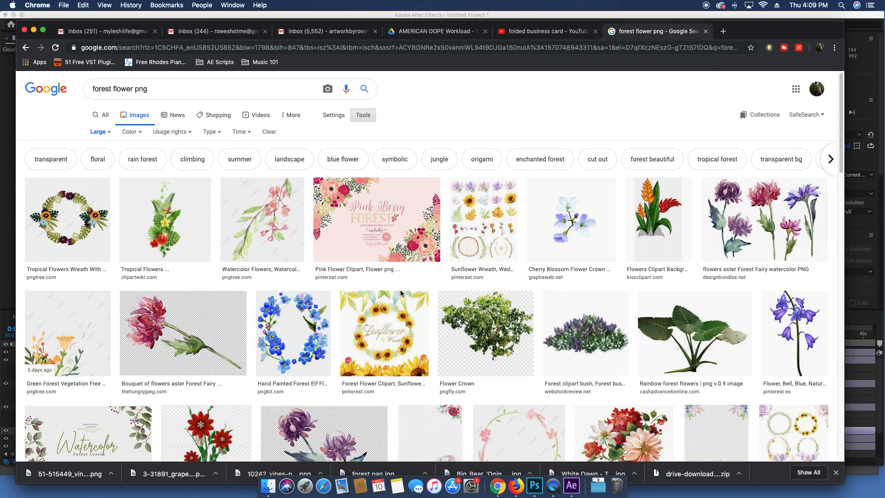
scroll(401, 293, "down", 2)
left_click(720, 270)
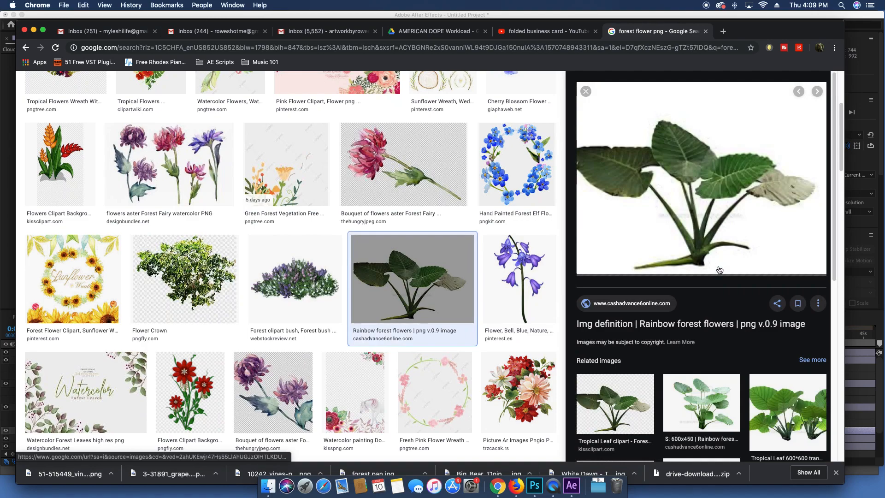
right_click(698, 199)
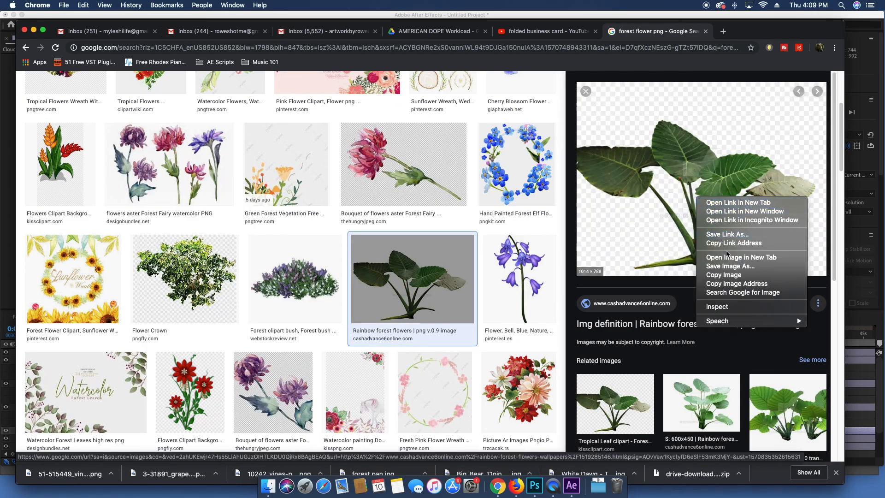
left_click(732, 267)
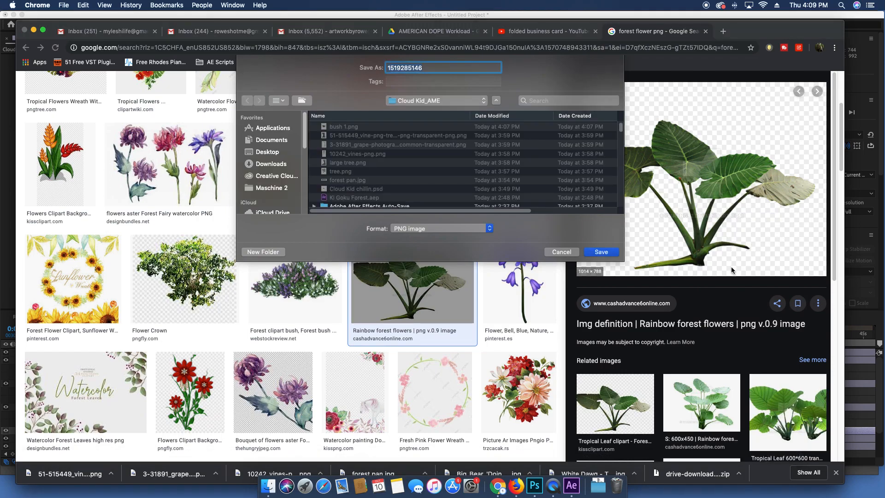
key("Return")
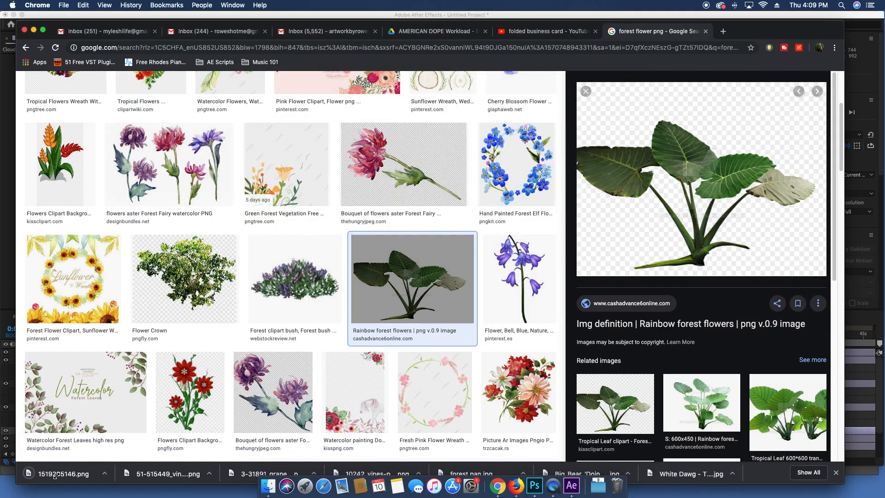
left_click_drag(54, 476, 10, 421)
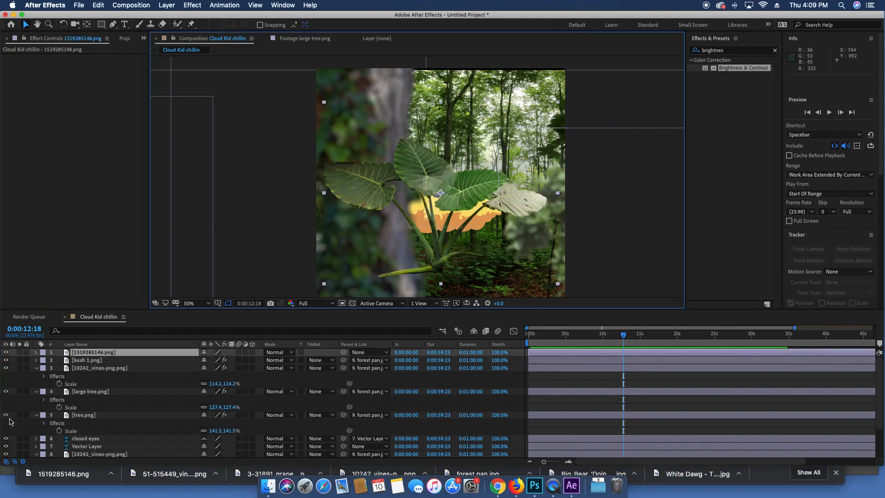
left_click_drag(387, 205, 508, 248)
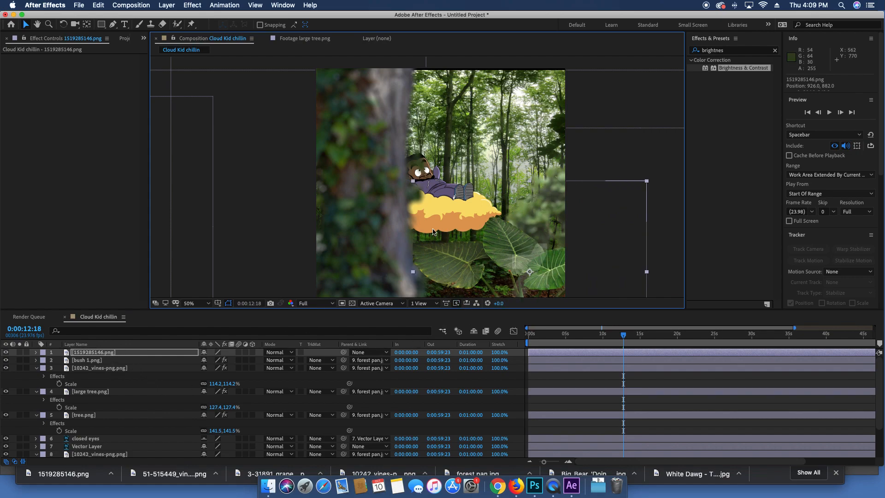
Step: Paste Camera Lens Blur onto the plant layer and set its blur radius to 3
left_click(32, 125)
key("super+f")
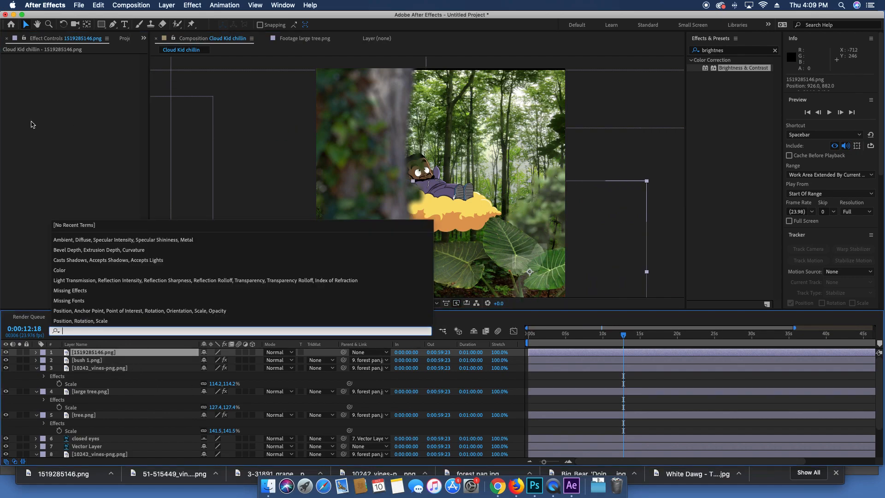
left_click(63, 143)
key("super+v")
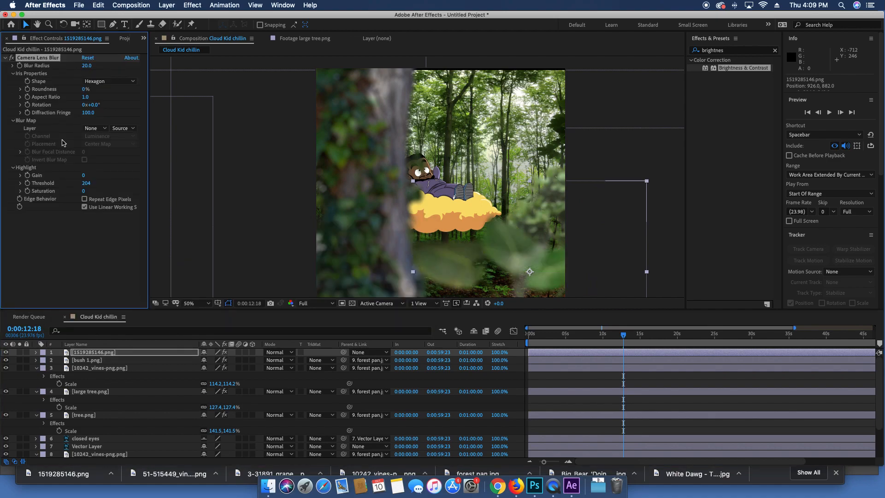
left_click(86, 67)
key("Return")
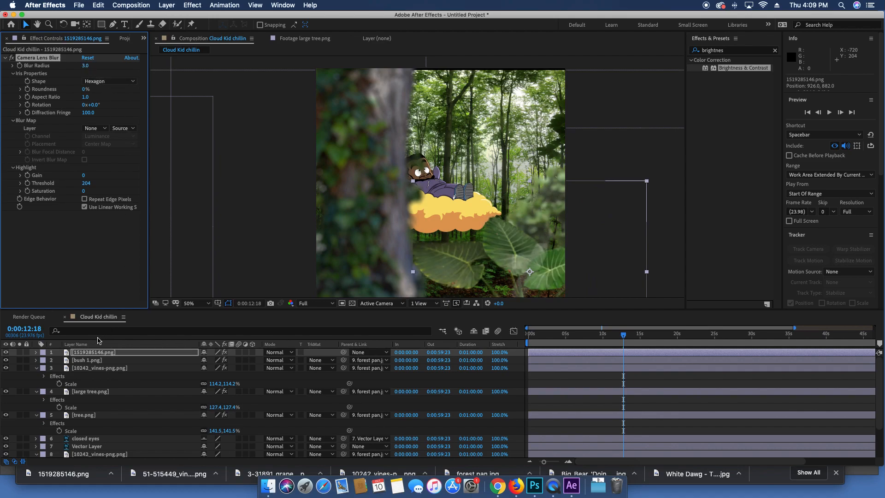
Step: Place the plant layer between tree.png and closed eyes in the layer order and move the plant to position 716, 896
left_click_drag(94, 354, 98, 430)
left_click_drag(460, 268, 412, 273)
Step: Set the plant's blur radius to 10, parent it to the forest pan layer, and check the scene at 0:00:20:09
left_click(84, 66)
type("10")
key("Return")
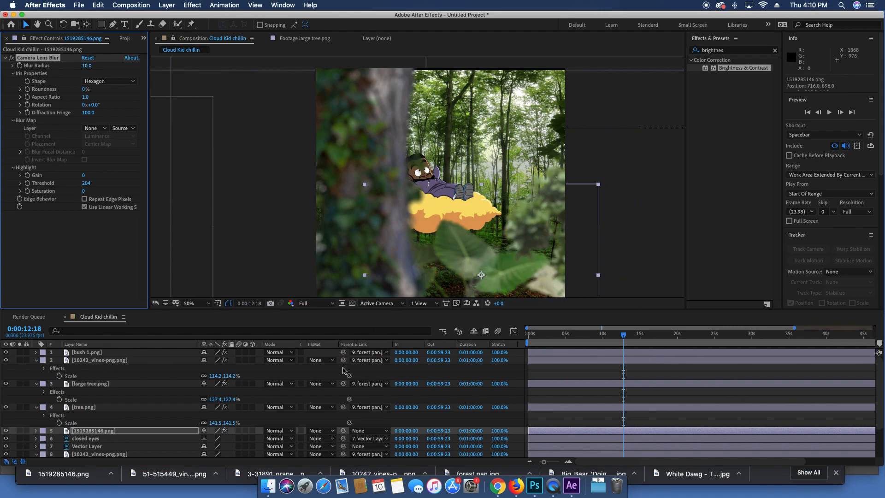
left_click_drag(343, 431, 115, 445)
left_click_drag(625, 337, 680, 341)
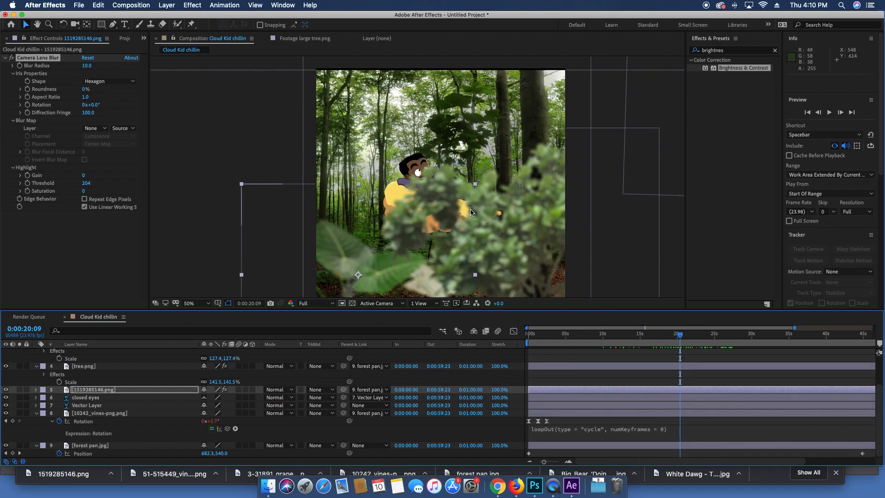
Step: Start rotation keyframes on the tree.png layer at 0:00:20:11 and set its rotation to 3° one frame on
left_click(526, 218)
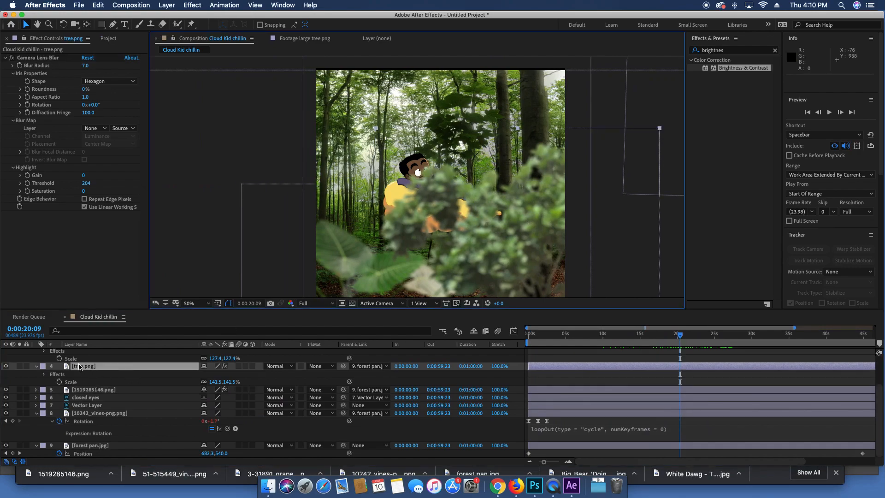
key("r")
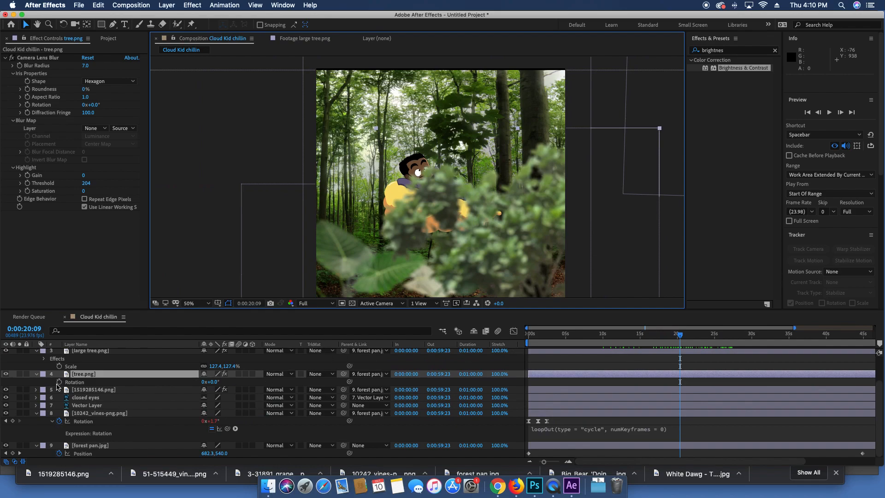
left_click(59, 382)
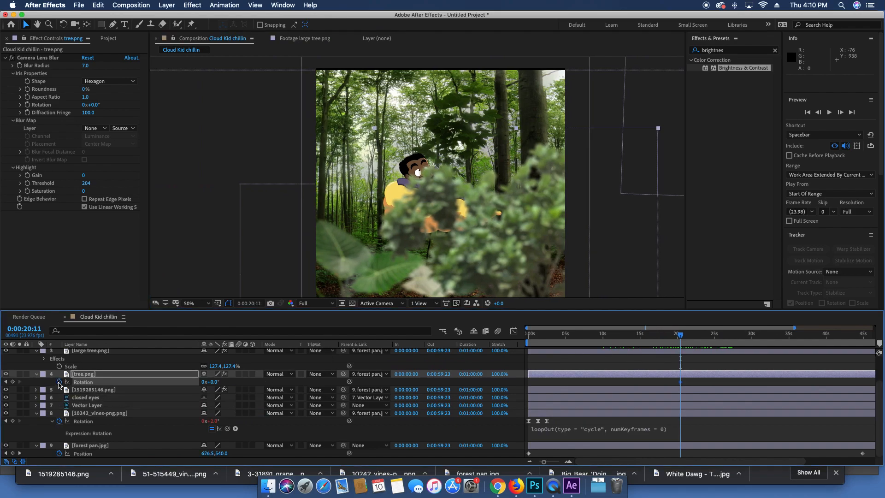
left_click(216, 382)
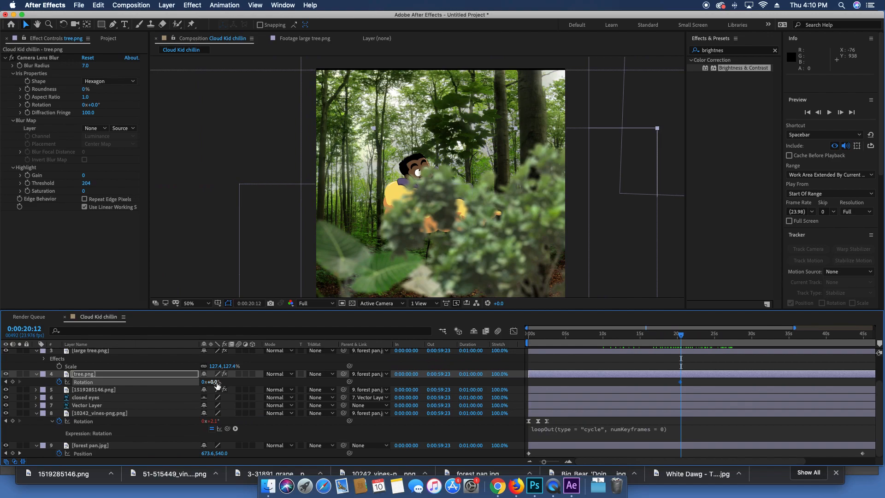
type("3")
key("Return")
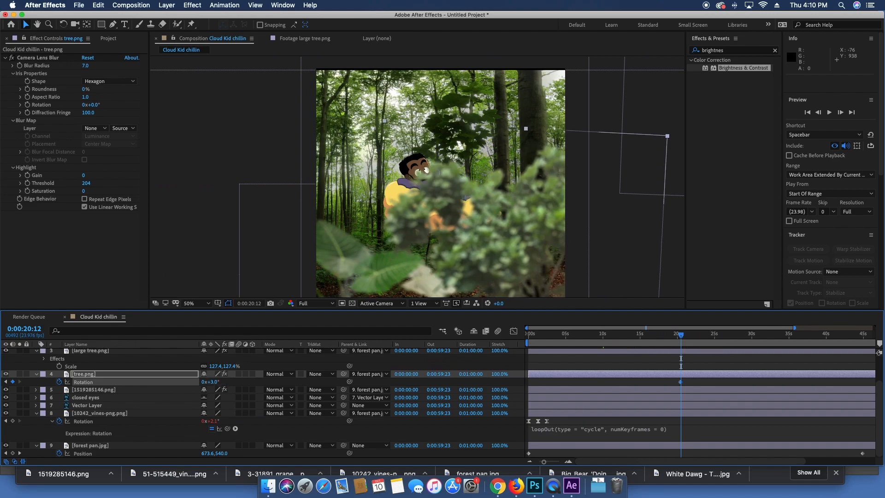
Step: Advance three frames to 0:00:20:15 and set the tree.png layer's rotation back to 0°
key("Page_Down")
key("Page_Down")
key("Page_Down")
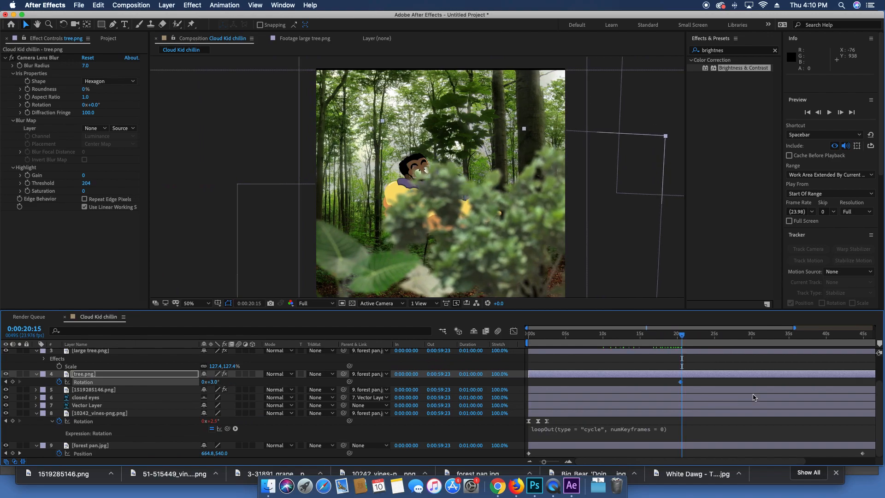
left_click(210, 382)
type("0")
key("Return")
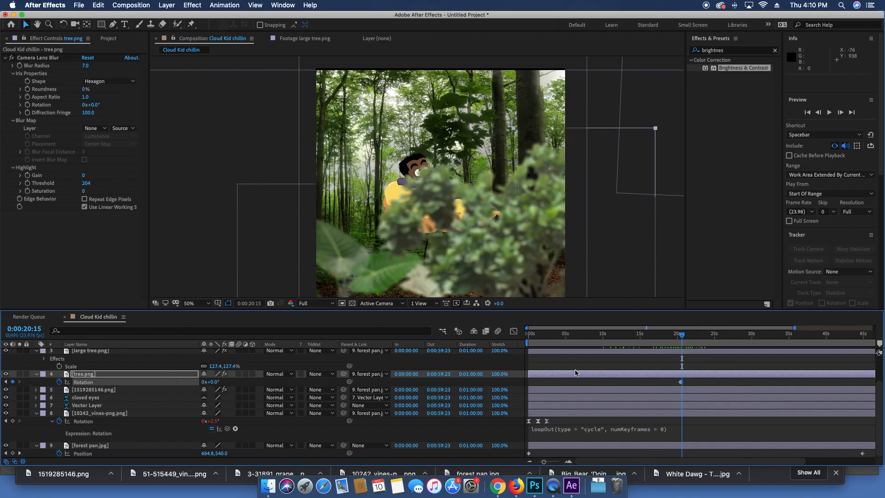
Step: Move the tree.png rotation keyframes to the start of the timeline
left_click(689, 382)
left_click(681, 383)
left_click_drag(680, 382, 530, 383)
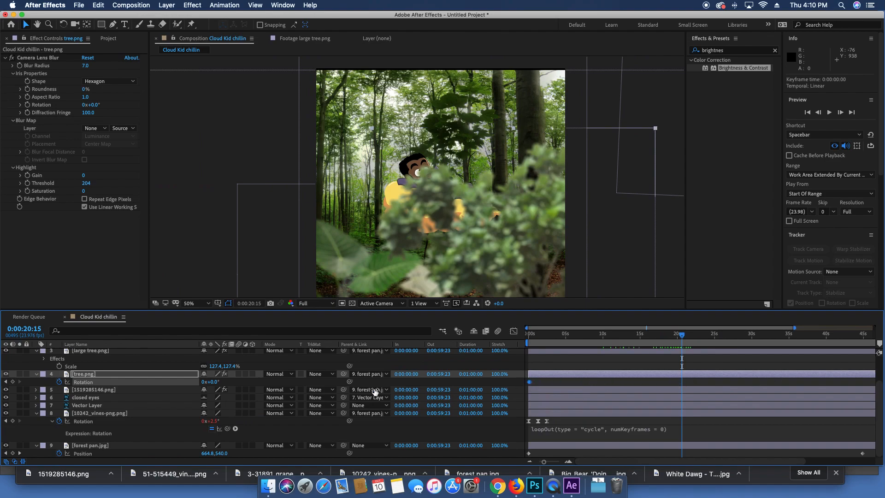
Step: Add the loopOut(type = "cycle", numKeyframes = 0) expression to the tree.png rotation and preview from time zero
left_click(59, 382, "alt")
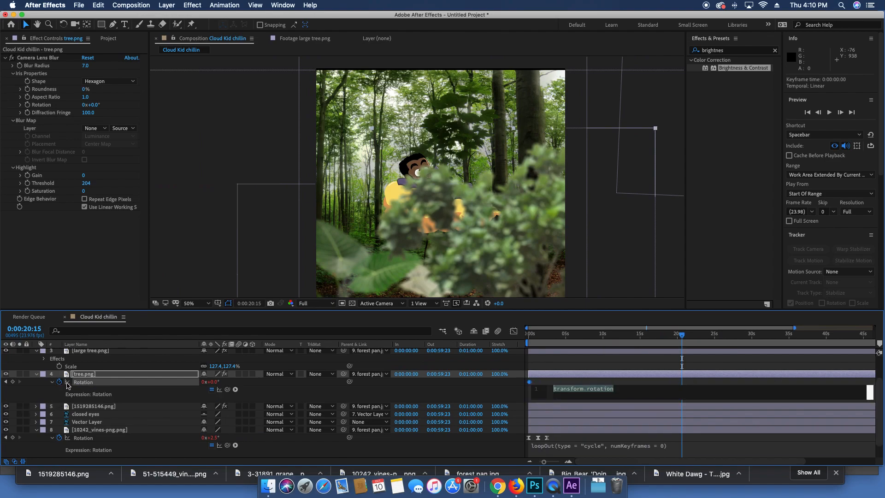
left_click(232, 392)
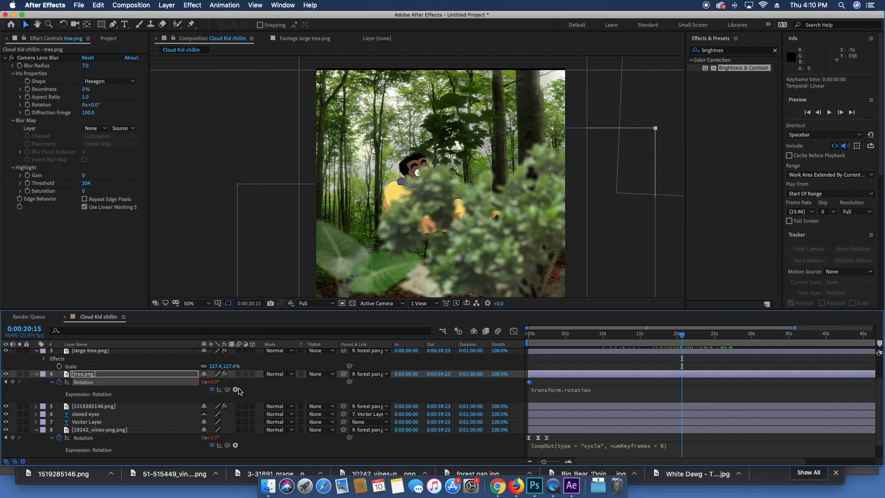
left_click(236, 389)
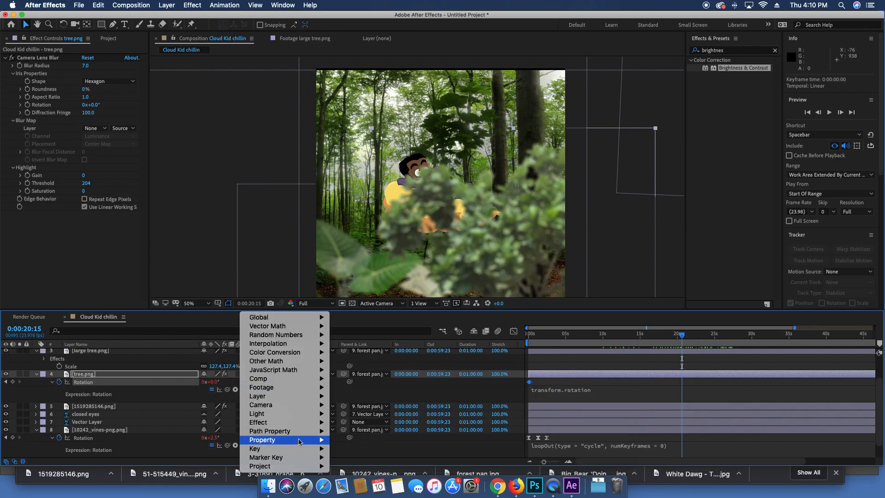
mouse_move(299, 442)
left_click(406, 370)
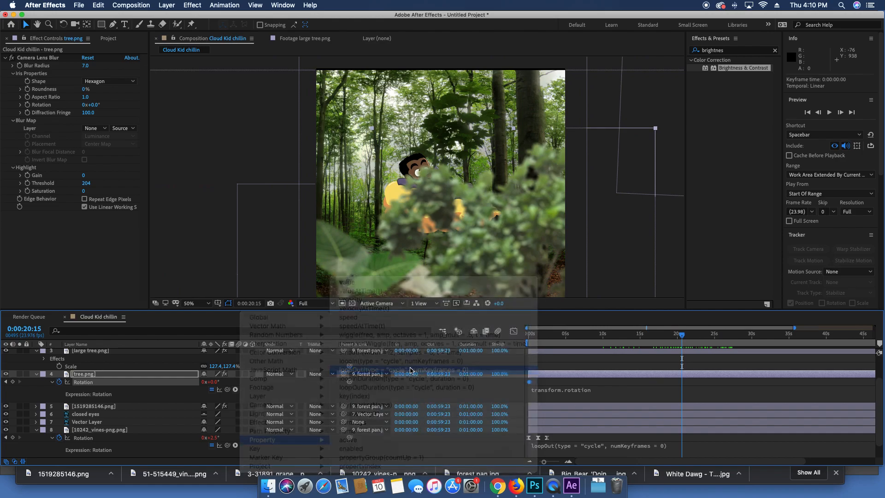
left_click_drag(554, 335, 514, 343)
key("space")
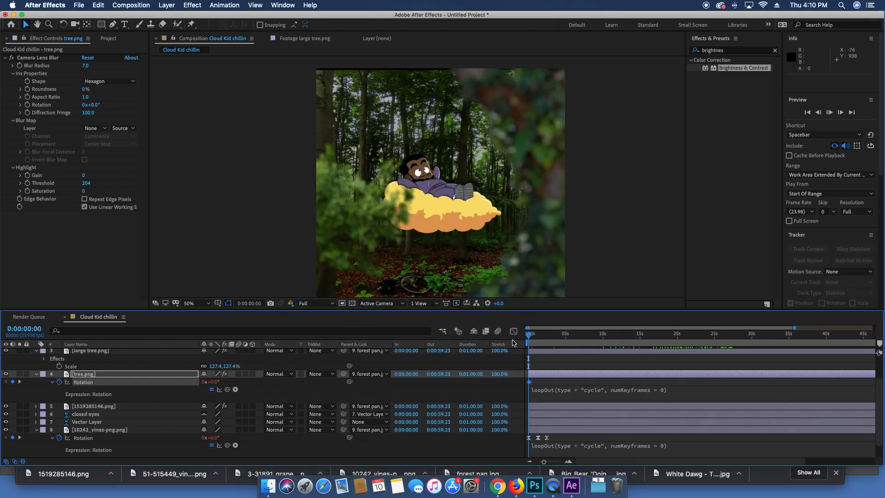
Step: Spread the tree.png rotation keyframes over about 1.5 seconds and preview the sway from the start of the timeline
left_click(649, 338)
left_click_drag(649, 340, 713, 341)
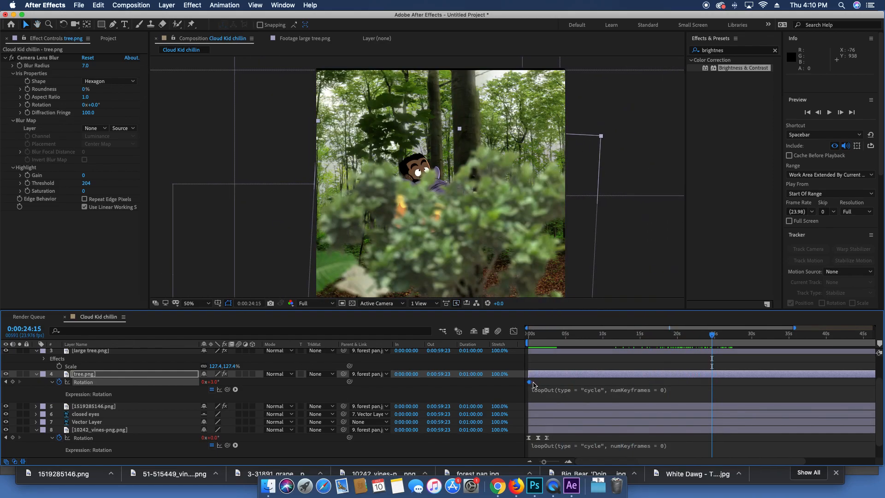
left_click(533, 384)
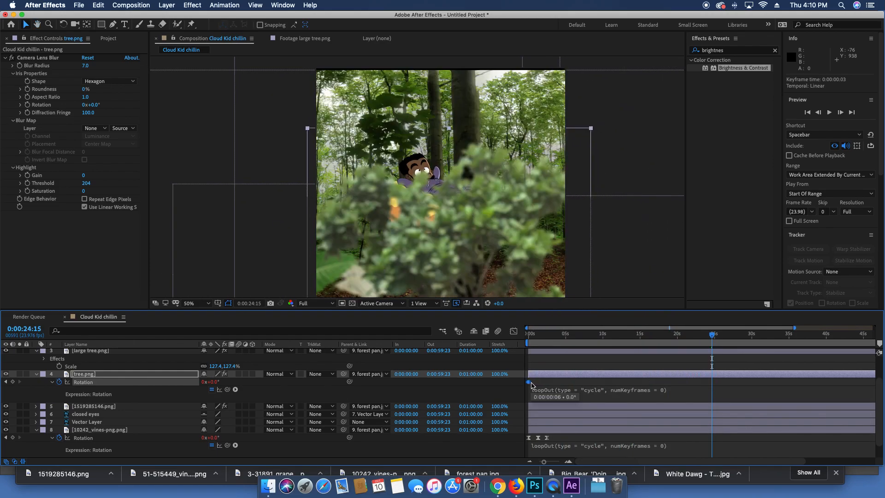
left_click_drag(533, 385, 541, 386)
left_click_drag(542, 338, 515, 340)
key("space")
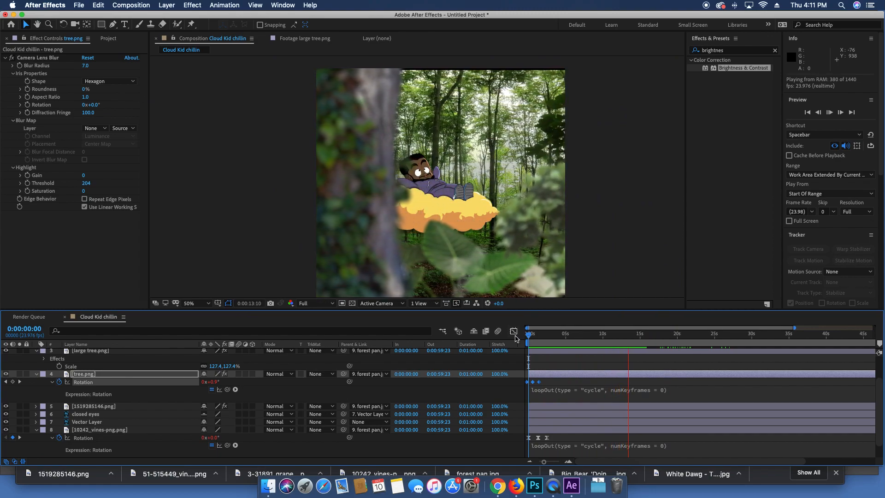
Step: Stretch the tree.png rotation keyframes further, to about 4 seconds, and preview the slower sway
left_click_drag(540, 383, 554, 390)
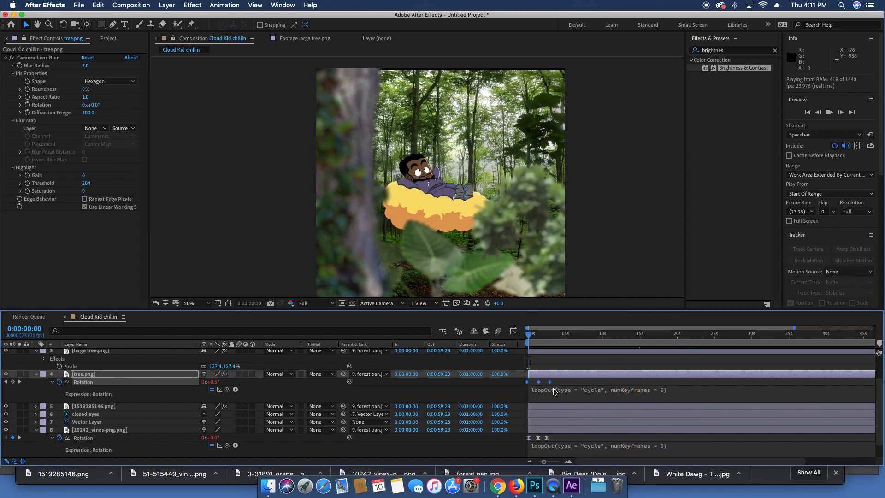
key("space")
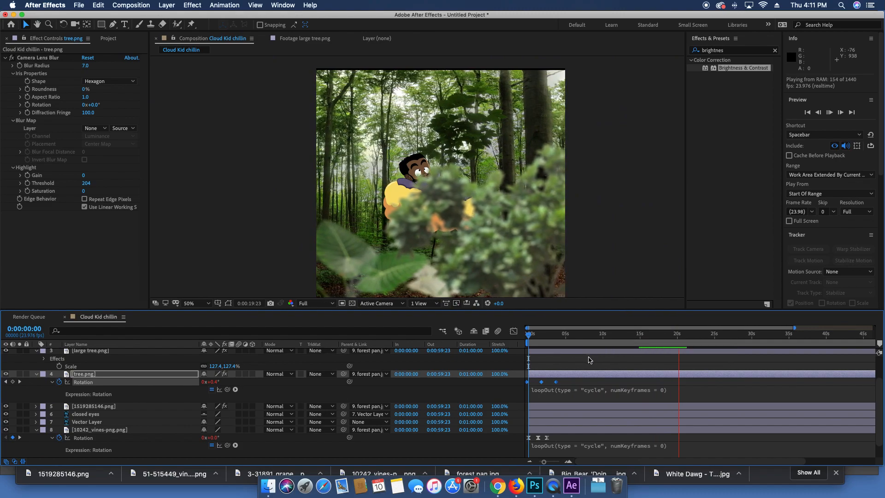
key("space")
Step: Copy the three tree.png rotation keyframes onto the 1519285146.png layer and reveal them in the timeline
key("super+c")
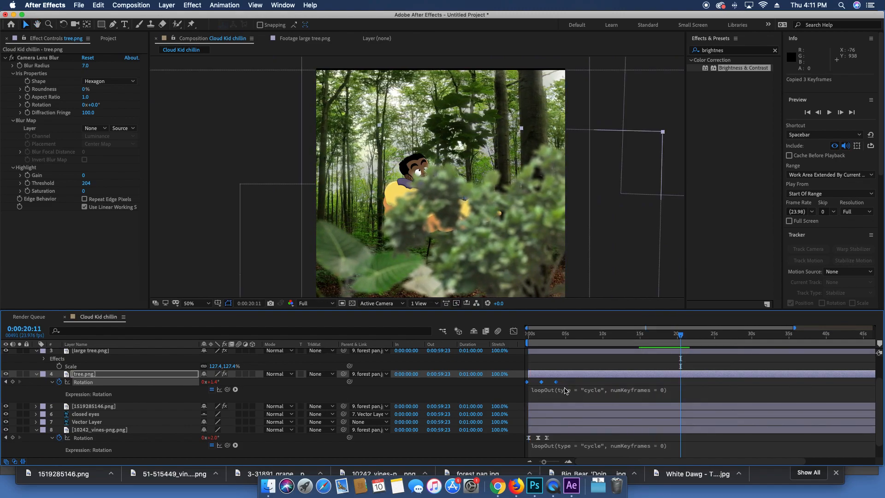
left_click(551, 407)
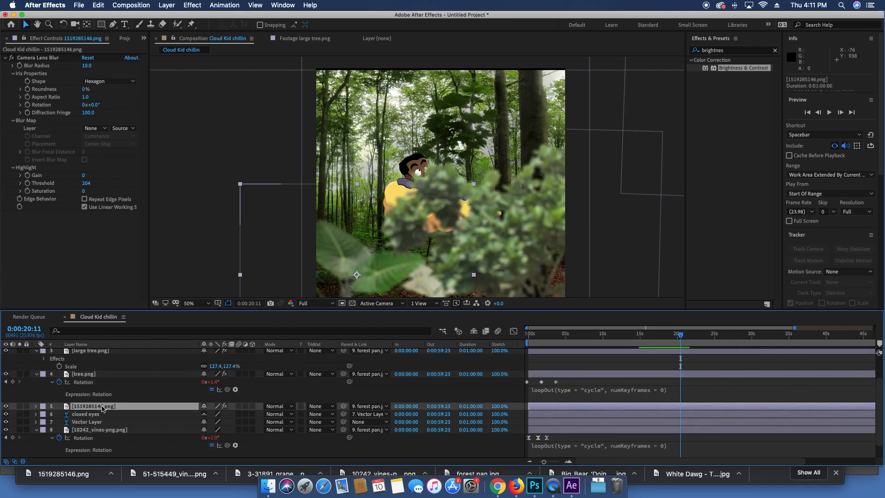
left_click(6, 407)
left_click(5, 407)
key("super+v")
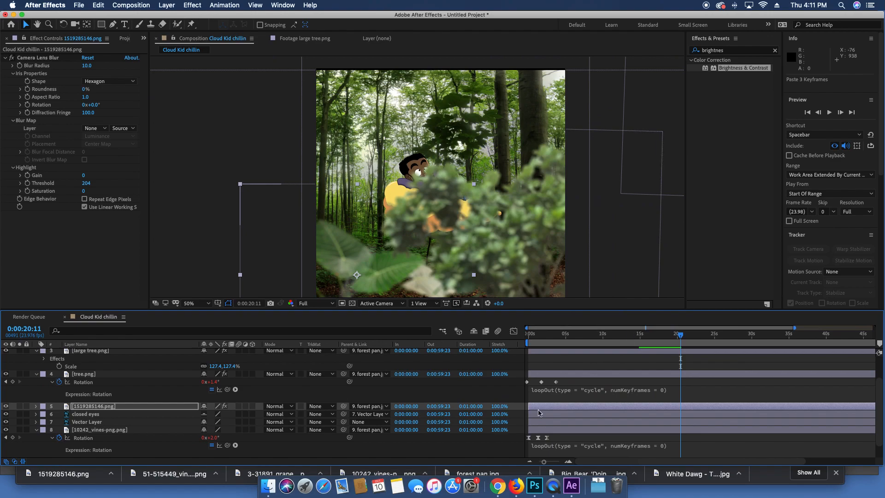
key("u")
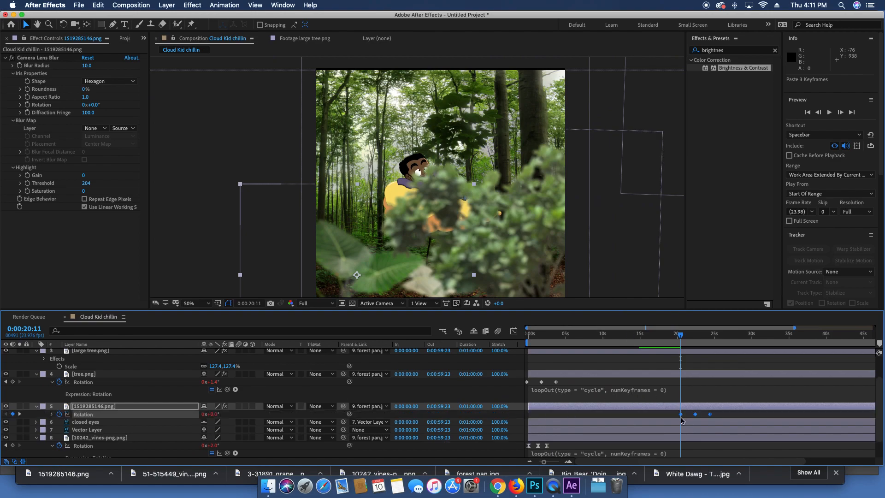
Step: Move the 1519285146.png rotation keyframes to the timeline start and spread them over about 7.5 seconds, previewing the motion
left_click_drag(682, 414, 530, 418)
key("space")
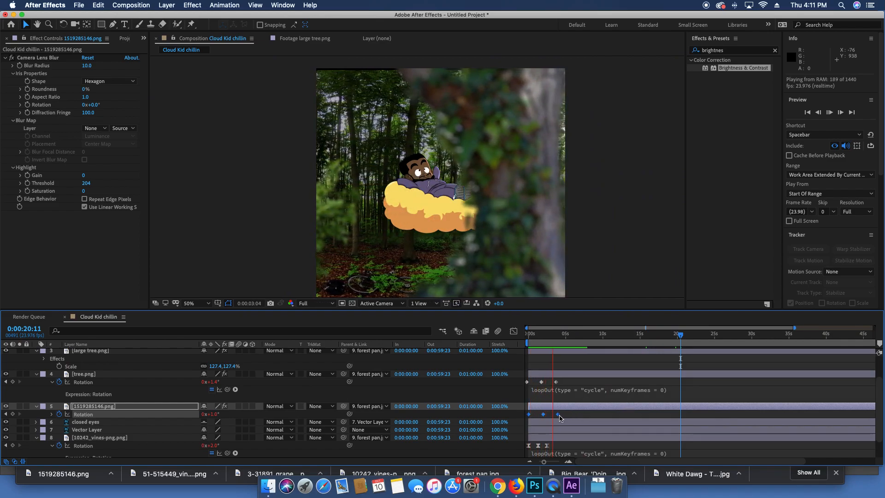
left_click_drag(559, 414, 588, 423)
key("space")
Step: Copy the loopOut(type = "cycle", numKeyframes = 0) expression from tree.png to the 1519285146.png rotation and preview
left_click(576, 391)
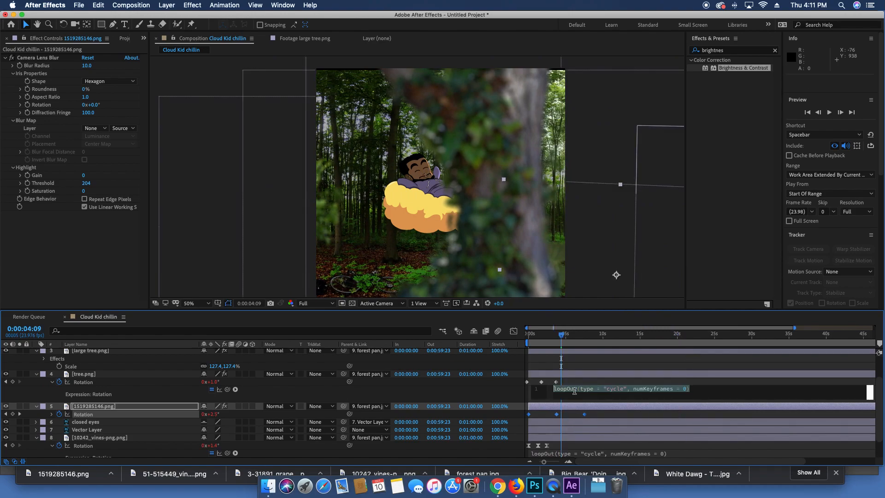
left_click(597, 418)
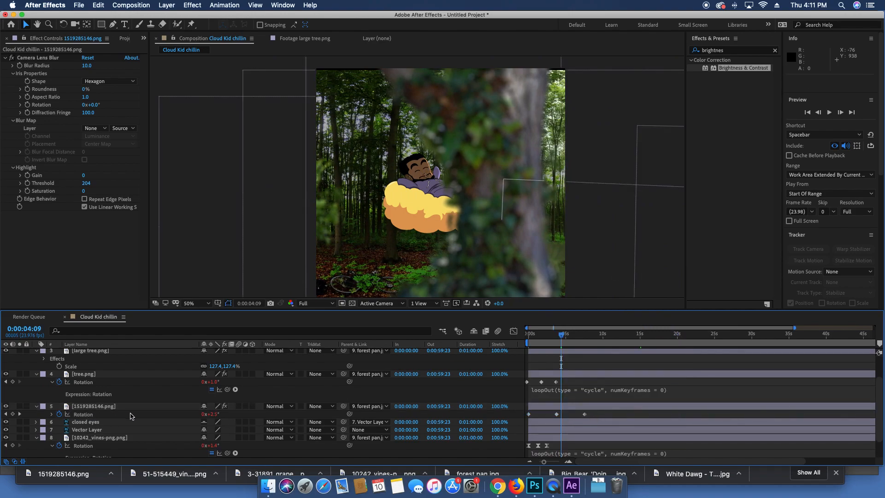
key("space")
left_click(53, 415)
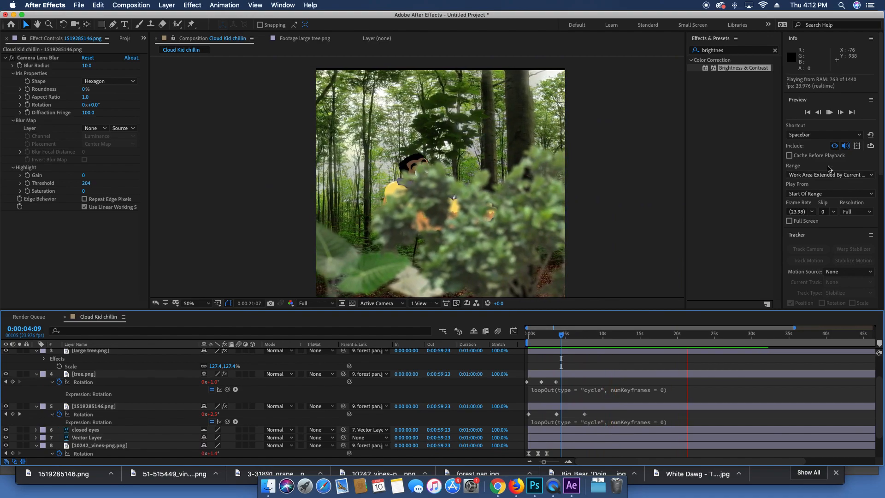
Step: Add Brightness & Contrast to the tree.png layer and set its brightness to -56
left_click(105, 374)
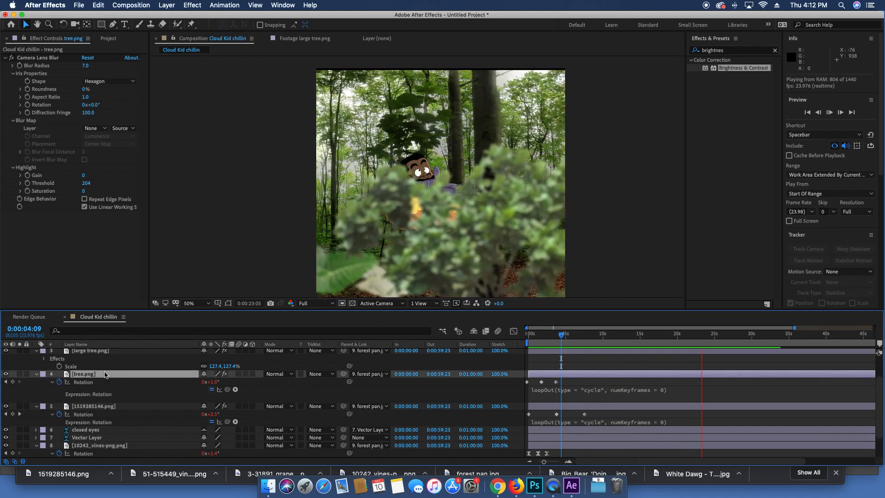
key("space")
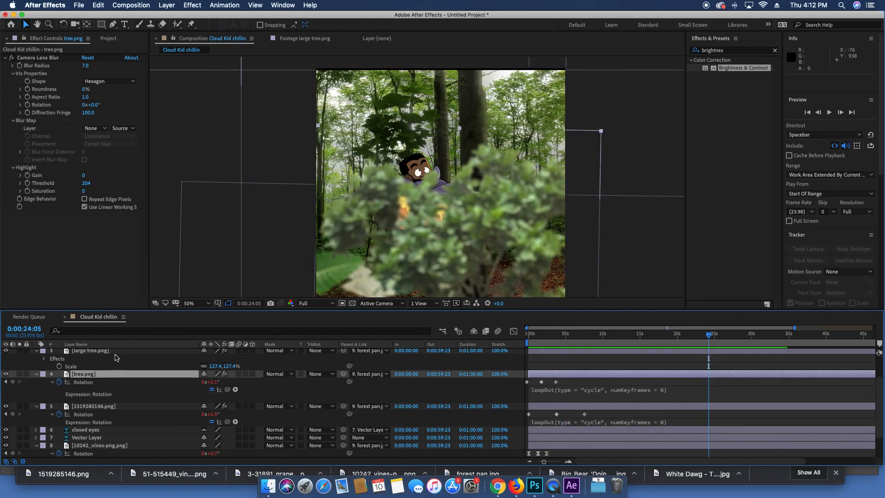
scroll(115, 358, "up", 3)
left_click(466, 234)
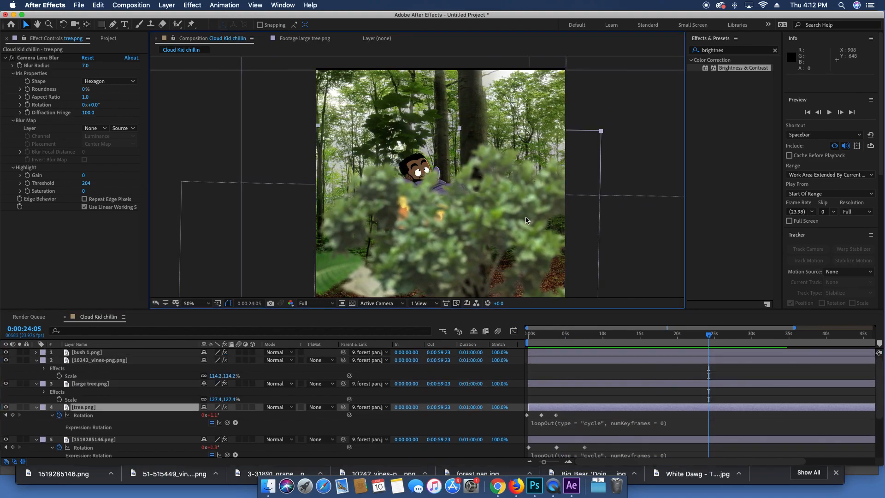
key("super+z")
double_click(754, 74)
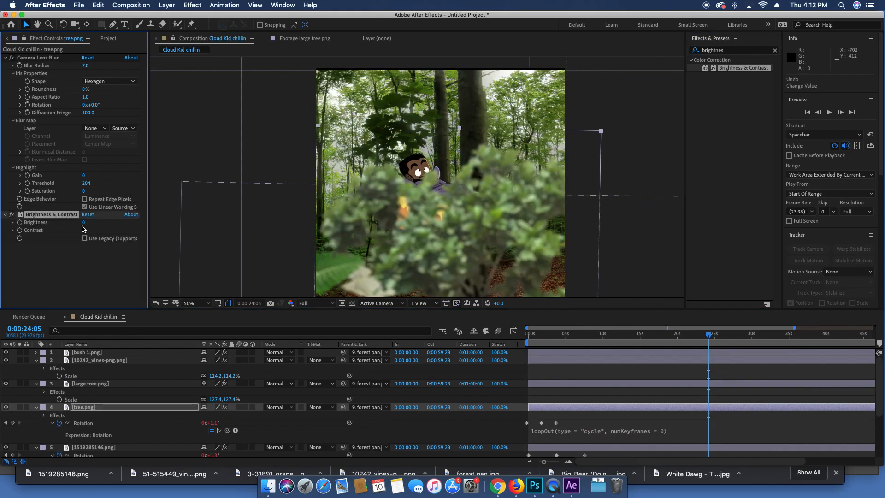
left_click_drag(83, 223, 55, 223)
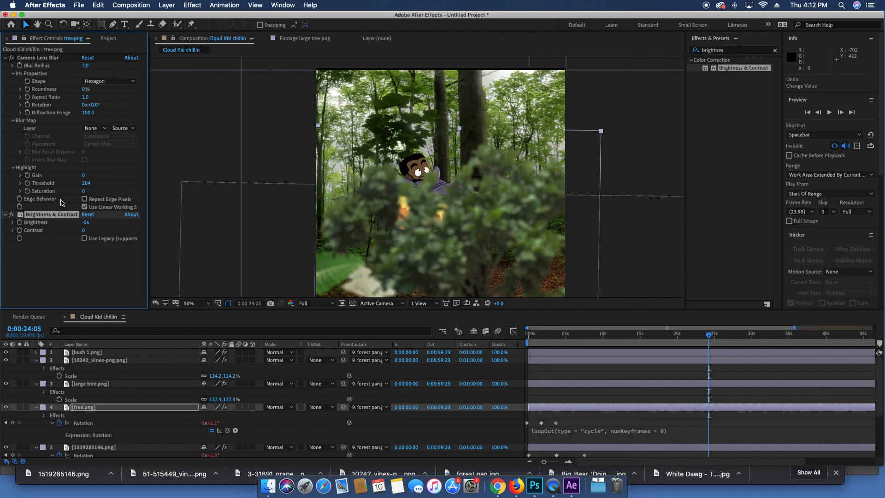
Step: Collapse the expanded layer properties in the Cloud Kid chillin timeline
left_click(36, 360)
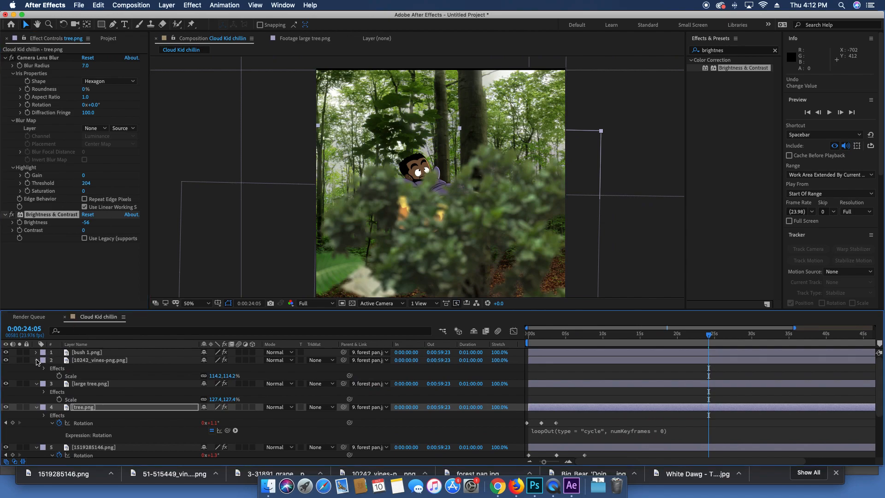
left_click(37, 368)
left_click(36, 375)
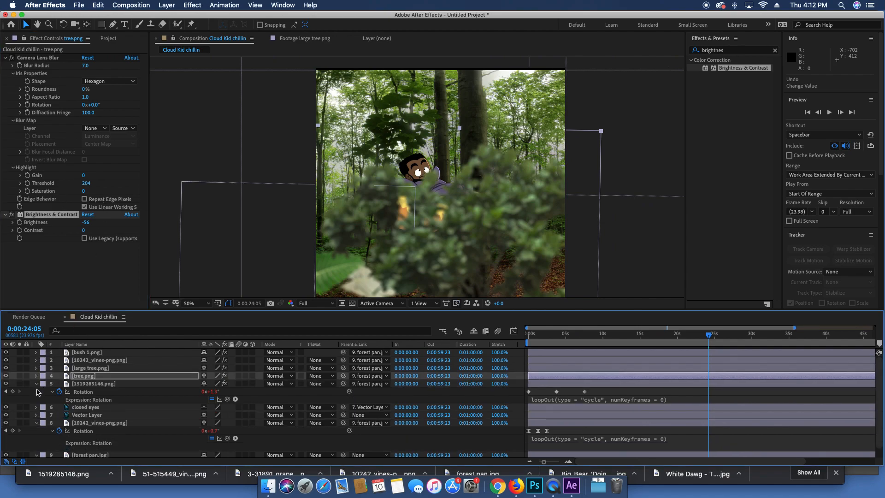
left_click(36, 384)
left_click(36, 407)
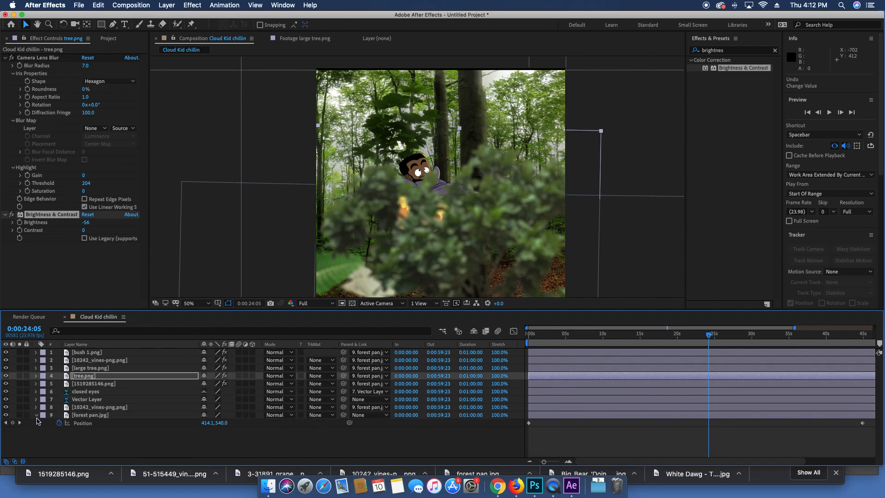
Step: Create a new adjustment layer above the bush 1.png layer
left_click(98, 354)
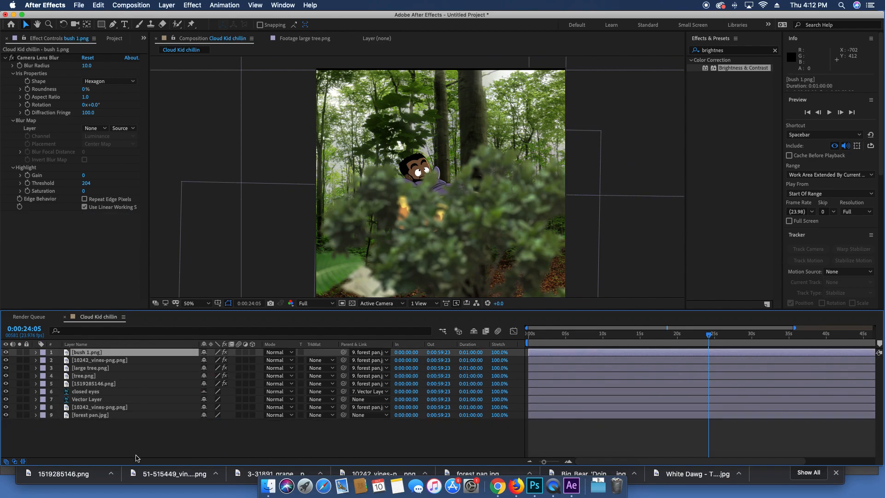
right_click(143, 449)
mouse_move(196, 374)
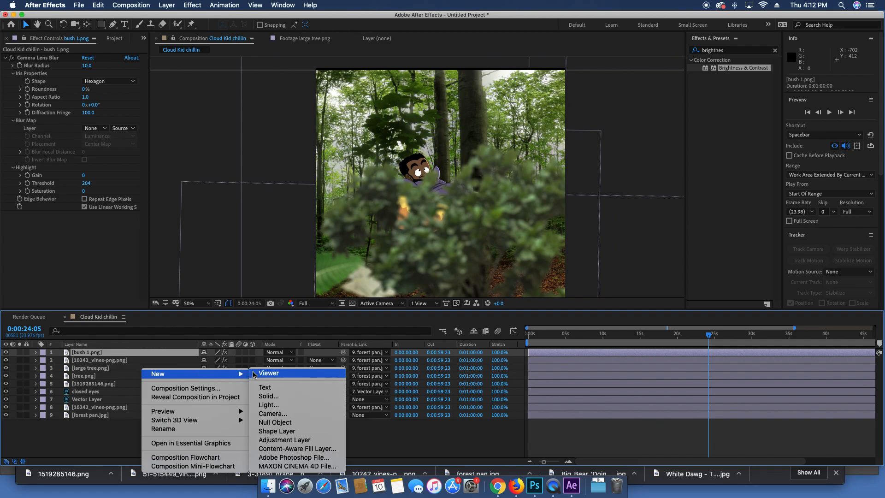
left_click(297, 441)
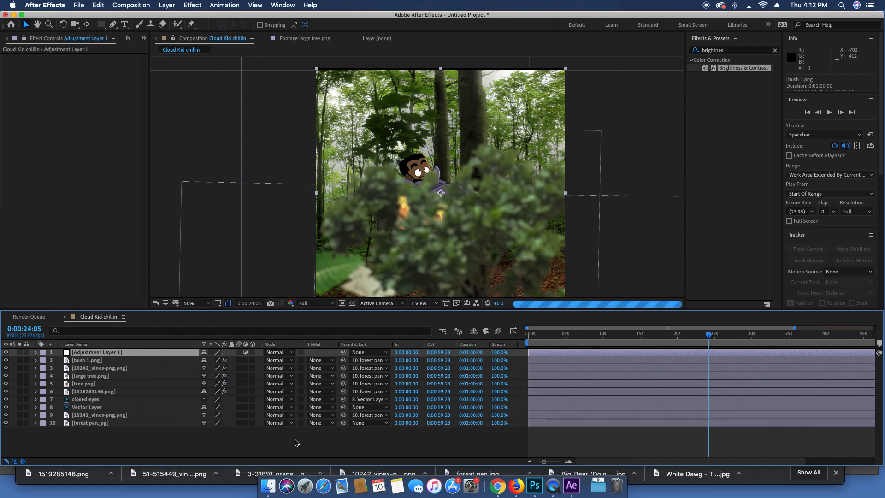
Step: Go to 0:00:16:16, add Color Balance (HLS) to the adjustment layer and set its saturation to -32
left_click(650, 340)
left_click_drag(652, 342, 653, 341)
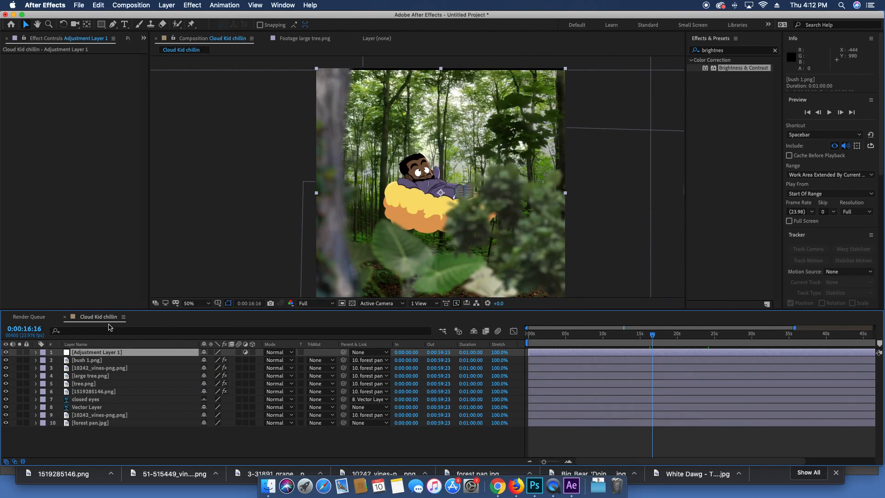
left_click(765, 53)
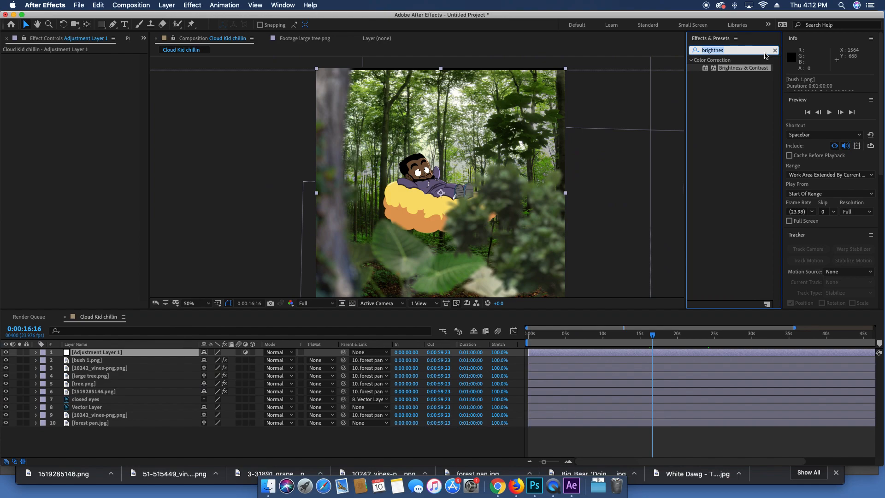
type("color balance")
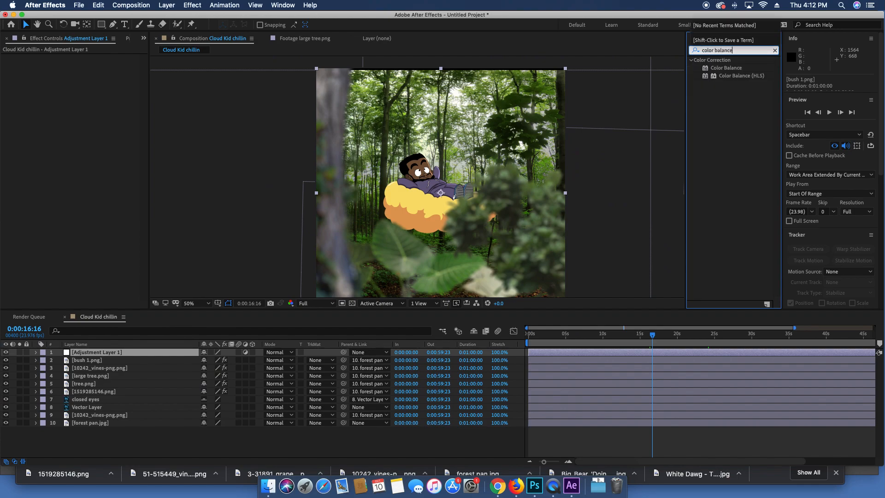
double_click(755, 76)
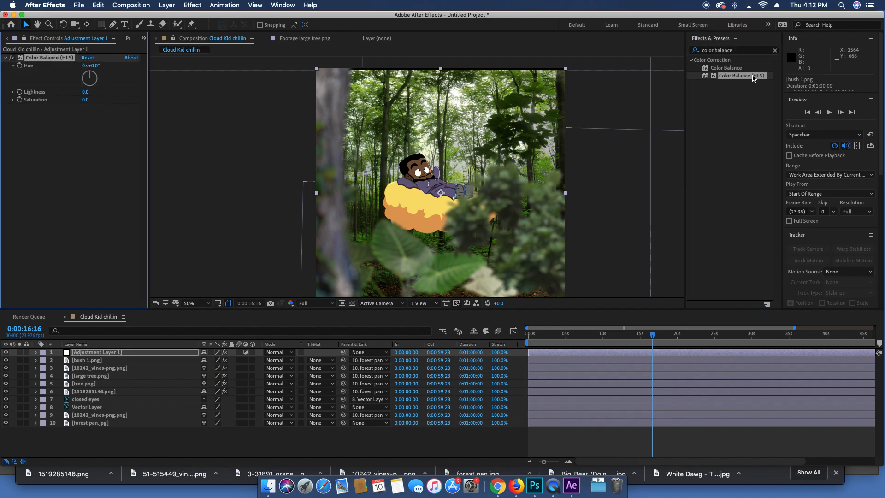
left_click_drag(85, 99, 70, 101)
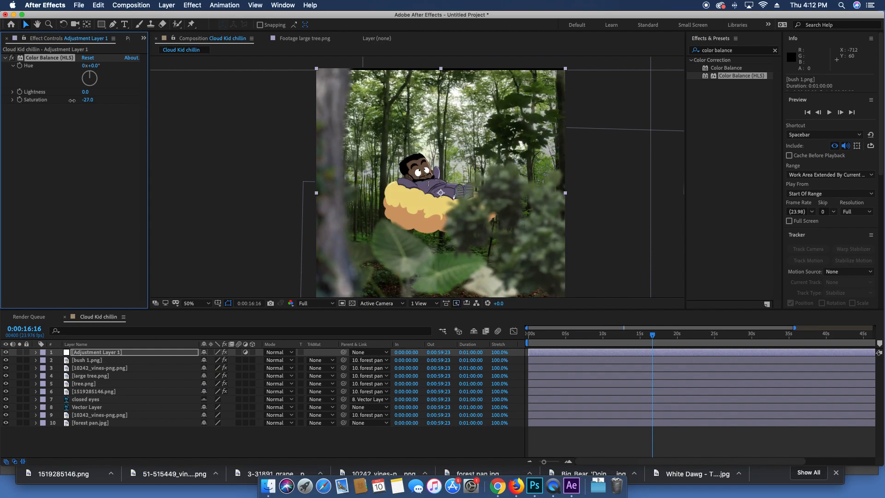
Step: Find the Hue/Saturation effect and add it to the adjustment layer below Color Balance (HLS)
left_click(750, 50)
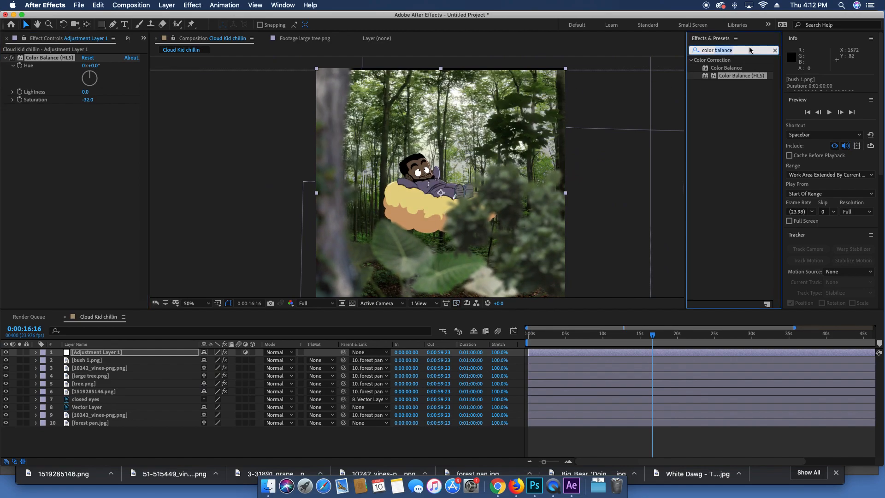
type("hue")
key("super+a")
type("hue")
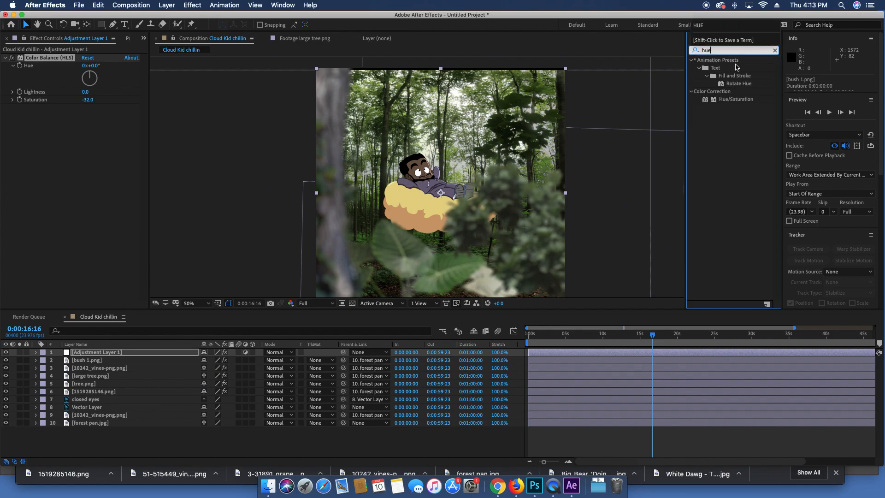
left_click_drag(746, 95, 55, 119)
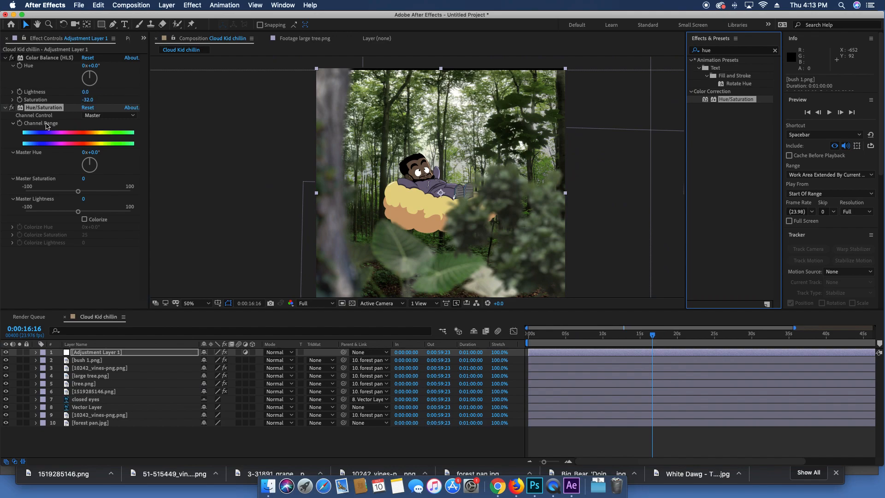
Step: Set the Greens channel to hue -23° and saturation 38 in Hue/Saturation, and turn off Color Balance (HLS)
left_click(105, 115)
left_click(102, 151)
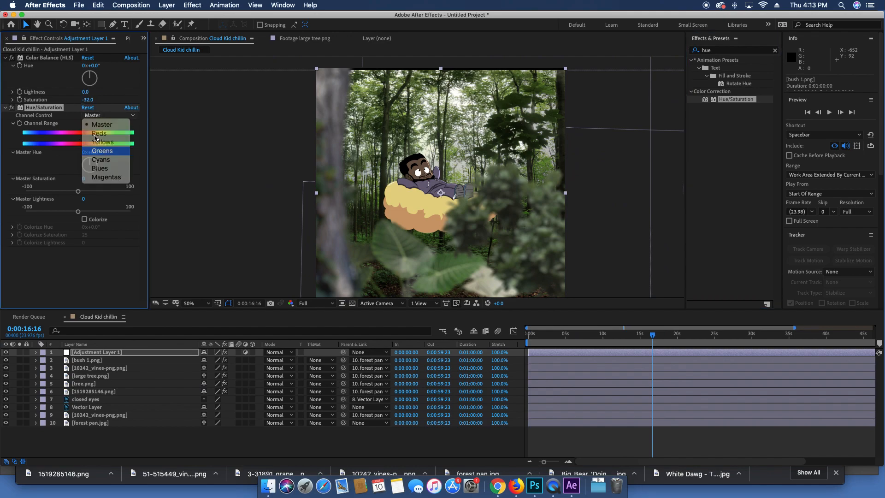
mouse_move(106, 142)
left_mouse_down()
mouse_move(90, 144)
mouse_move(99, 167)
mouse_move(90, 194)
mouse_move(101, 198)
left_mouse_up()
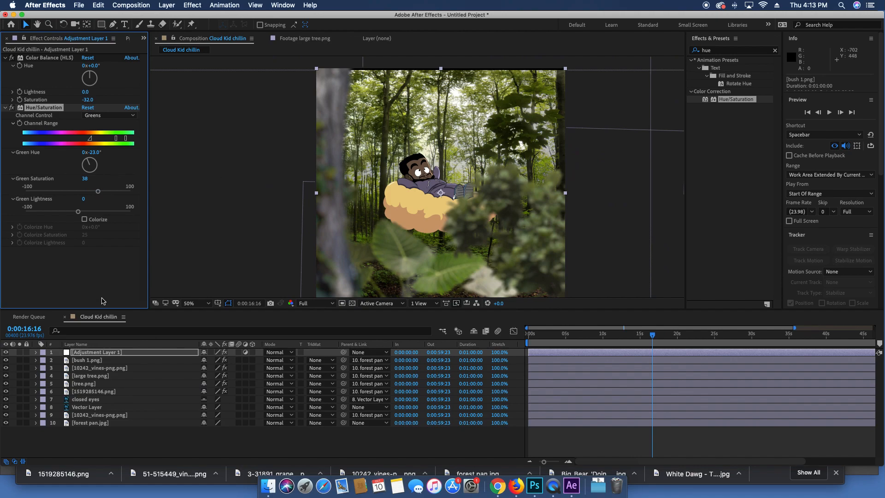
left_click(11, 58)
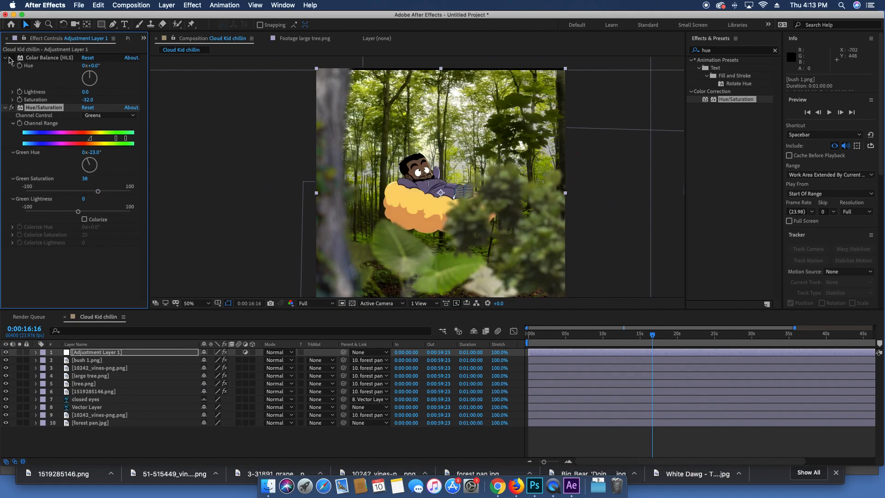
Step: Turn Color Balance (HLS) back on and move it below Hue/Saturation on Adjustment Layer 1
left_click(10, 59)
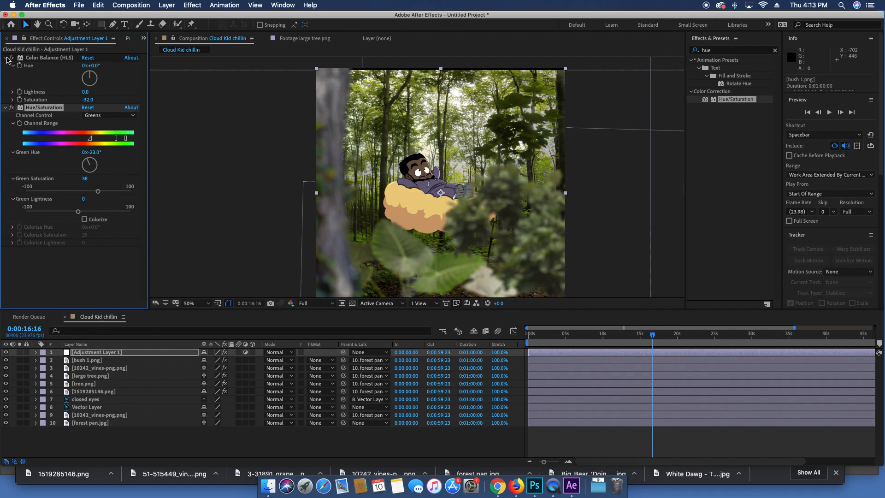
left_click(6, 58)
left_click(6, 66)
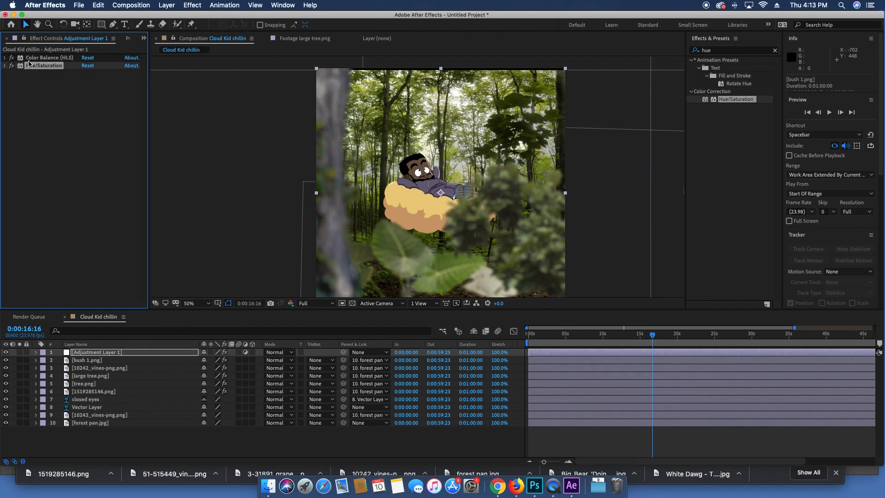
left_click_drag(40, 61, 39, 86)
Step: Go to 0:00:05:14, create a new adjustment layer at the top of the stack and add CC Vignette to it
left_click_drag(654, 336, 570, 336)
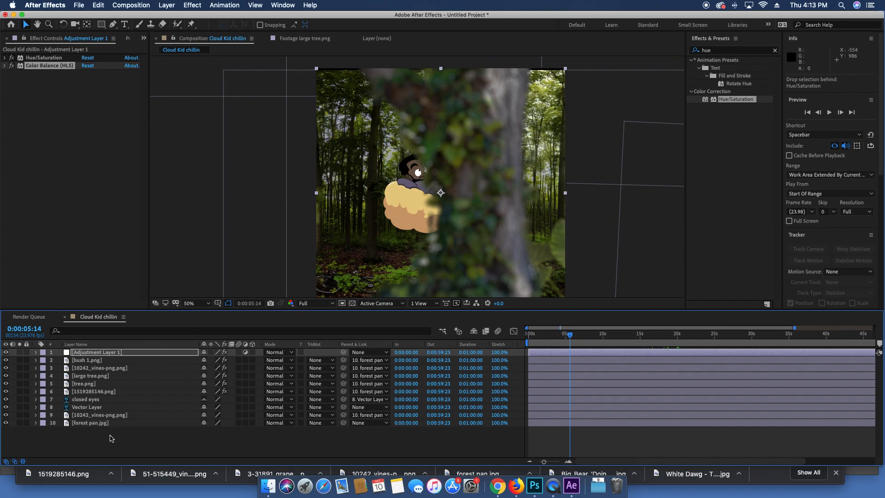
right_click(110, 368)
mouse_move(203, 374)
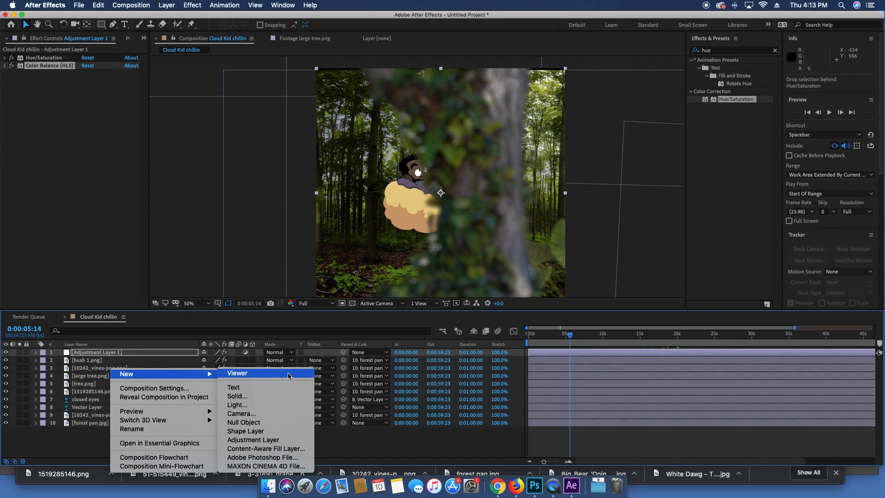
left_click(285, 440)
left_click(736, 53)
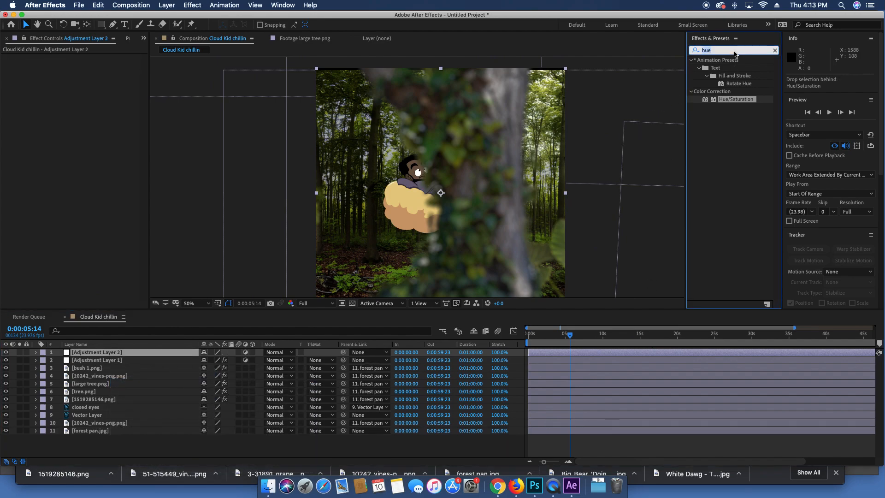
type("vignette")
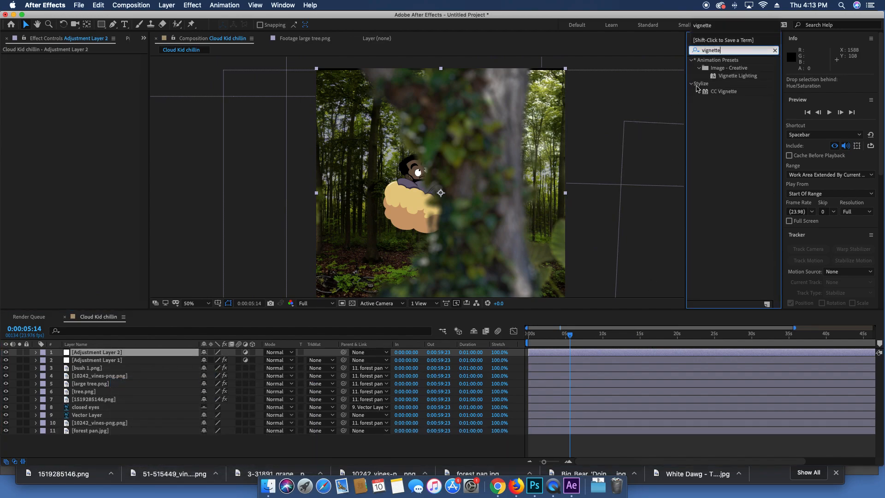
double_click(718, 92)
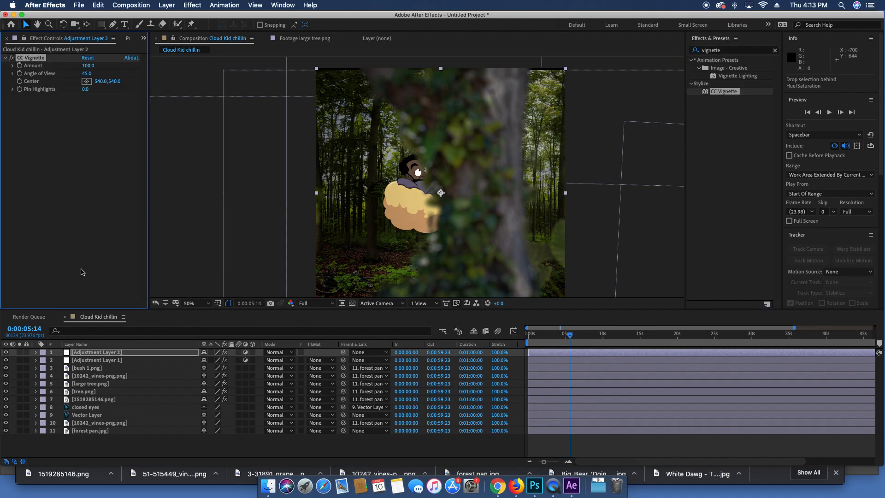
Step: Duplicate Adjustment Layer 2 and move the copy between the tree.png and 1519285146.png layers
left_click(94, 354)
key("super+d")
left_click_drag(94, 354, 89, 401)
Step: Scale the topmost Adjustment Layer 2 to 139% and preview the composition
left_click(98, 353)
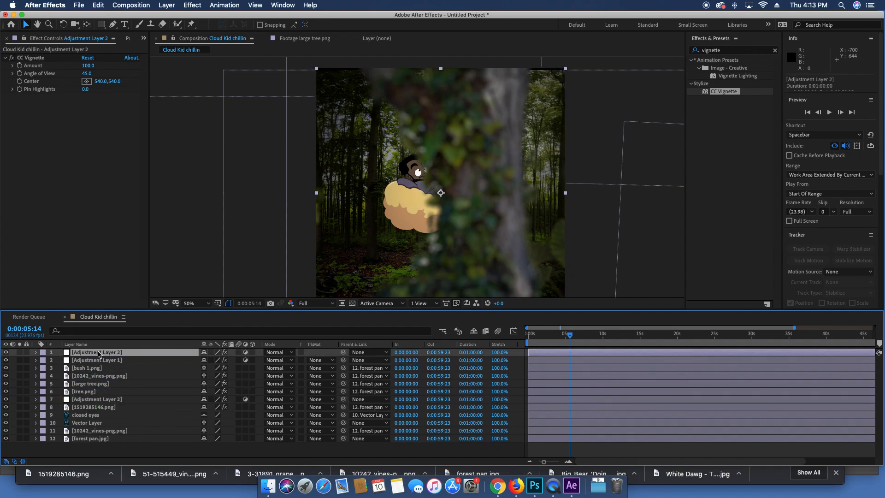
key("s")
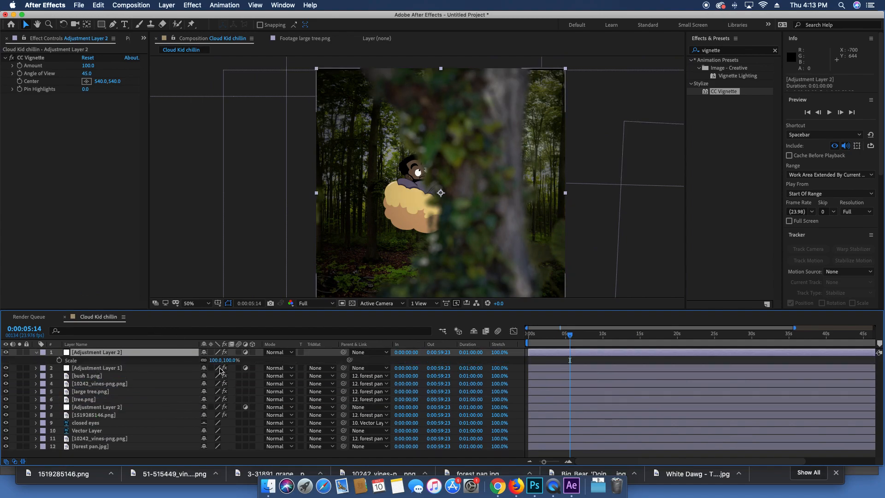
left_click_drag(216, 363, 239, 367)
key("space")
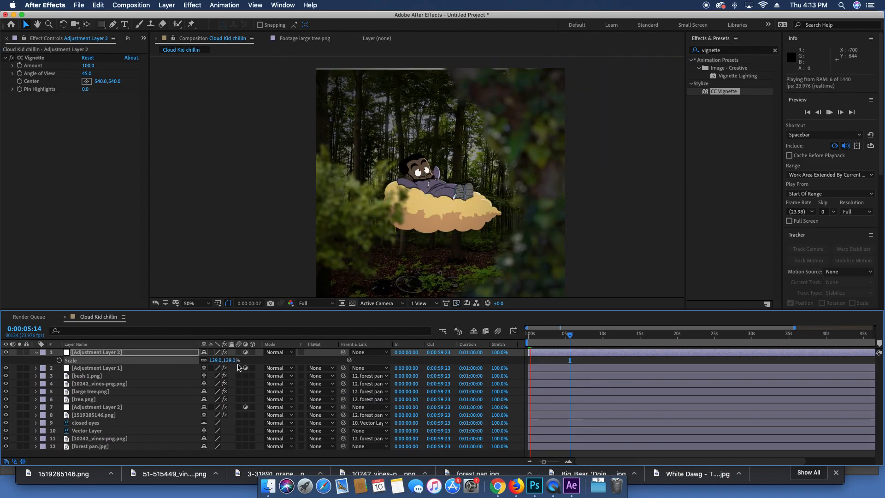
key("space")
Step: Select the Vector Layer holding the character and play back the scene from the start
left_click(96, 423)
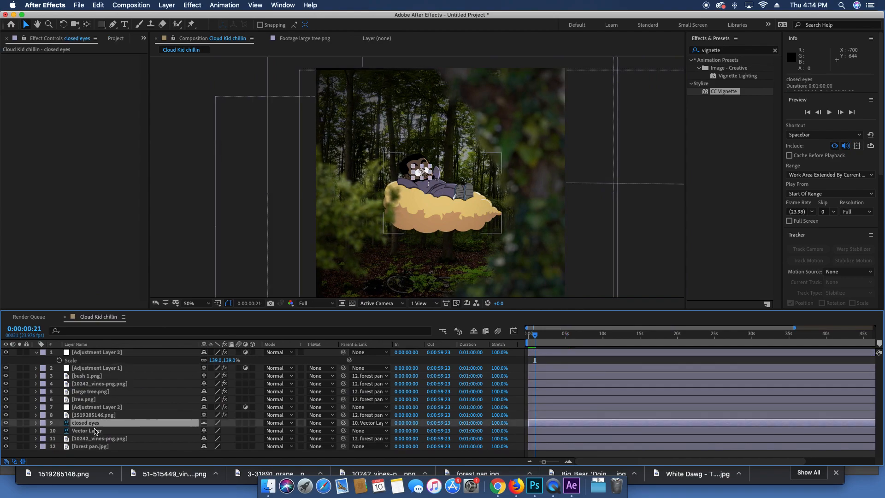
left_click(96, 431, "shift")
left_click(119, 438)
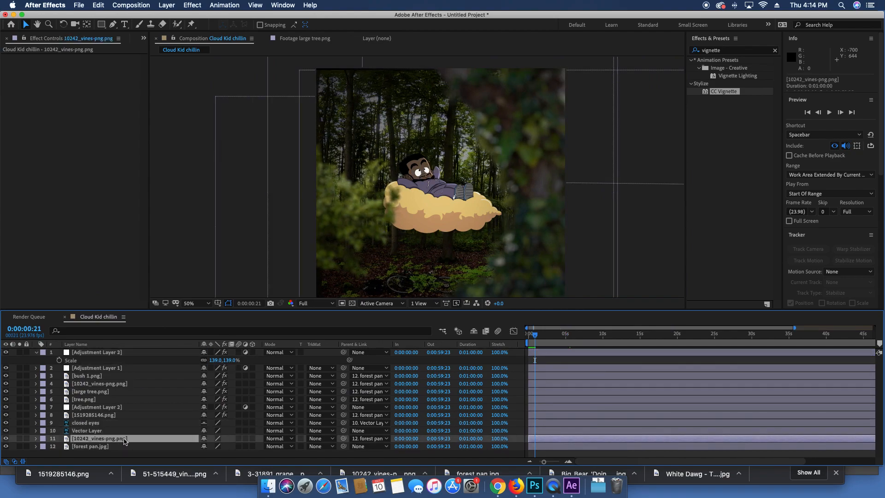
left_click(101, 431)
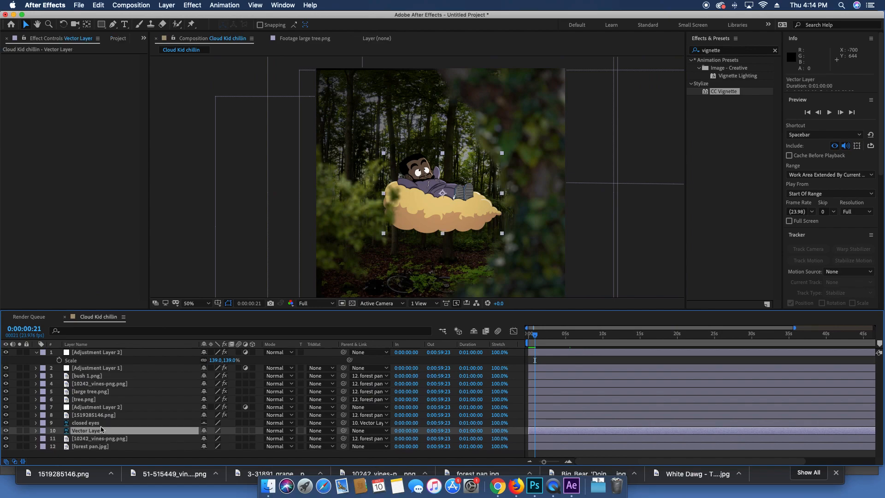
left_click(101, 423)
left_click(102, 431)
key("space")
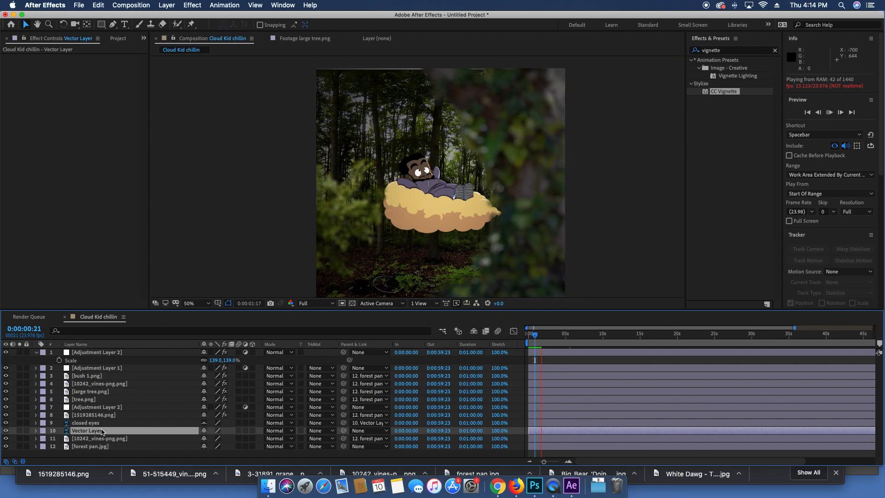
key("space")
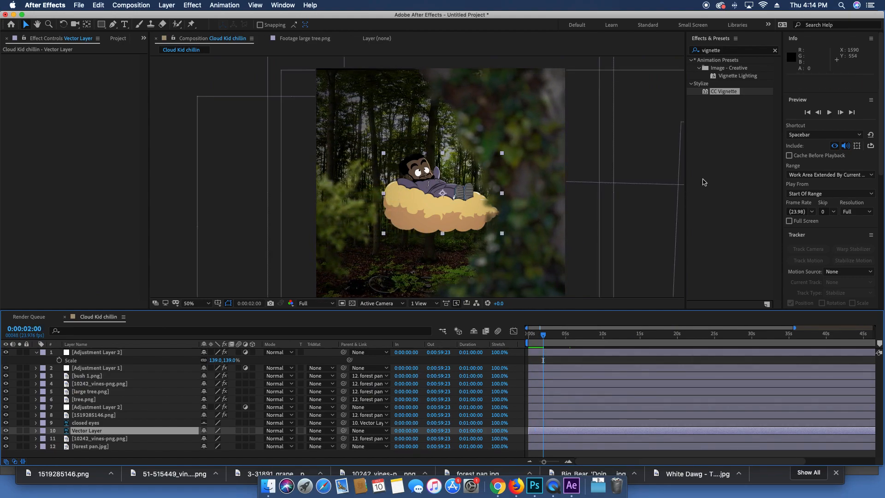
Step: Add Brightness & Contrast to the Vector Layer with brightness -53, then select the closed eyes layer and preview the scene
left_click(729, 50)
type("brightness")
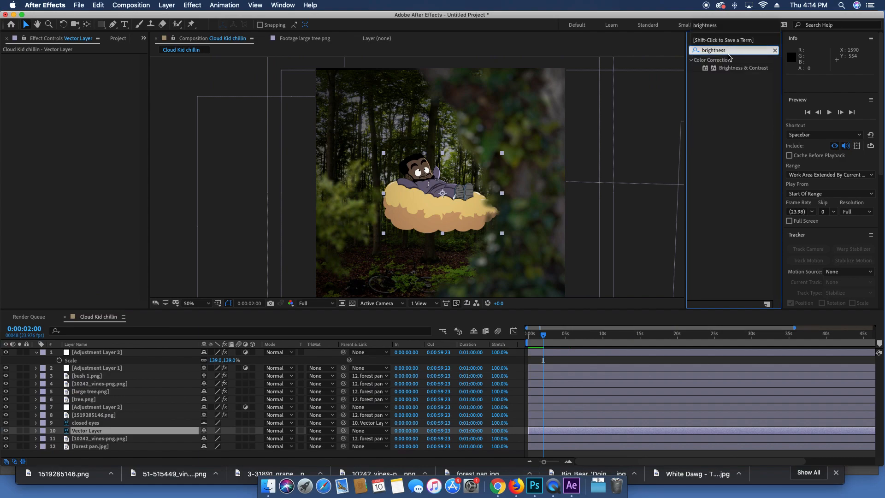
double_click(743, 67)
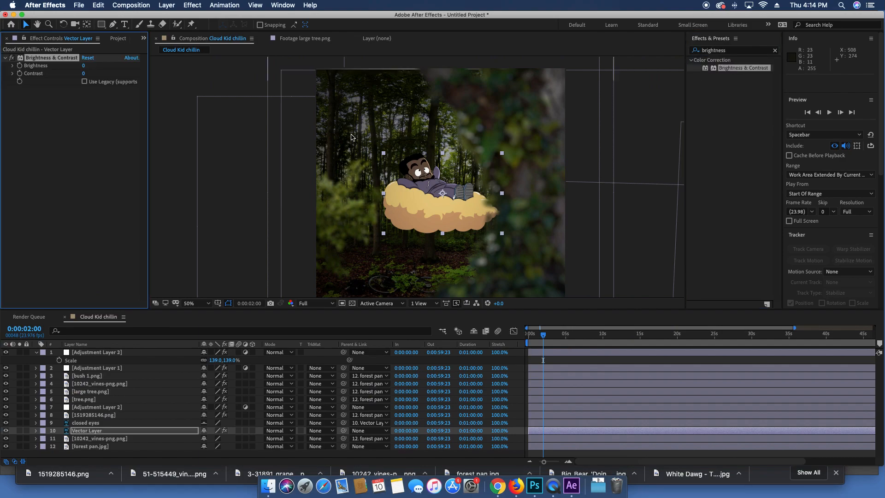
left_click_drag(80, 67, 66, 67)
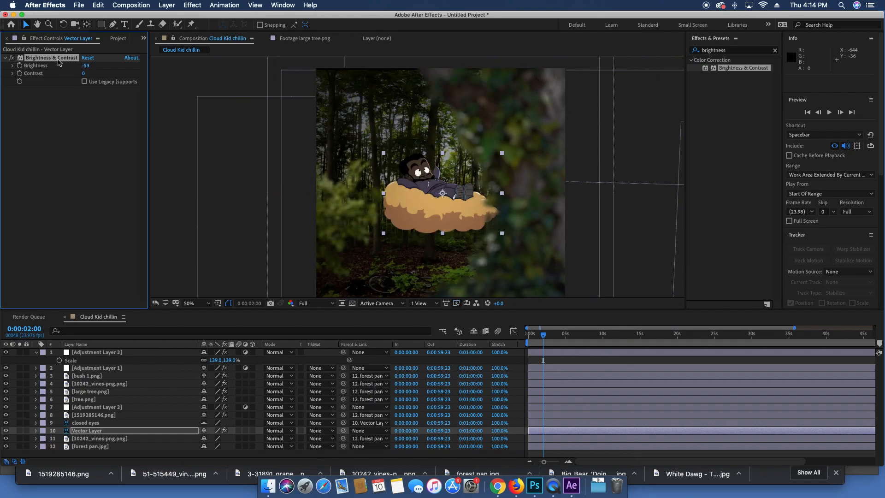
left_click(86, 423)
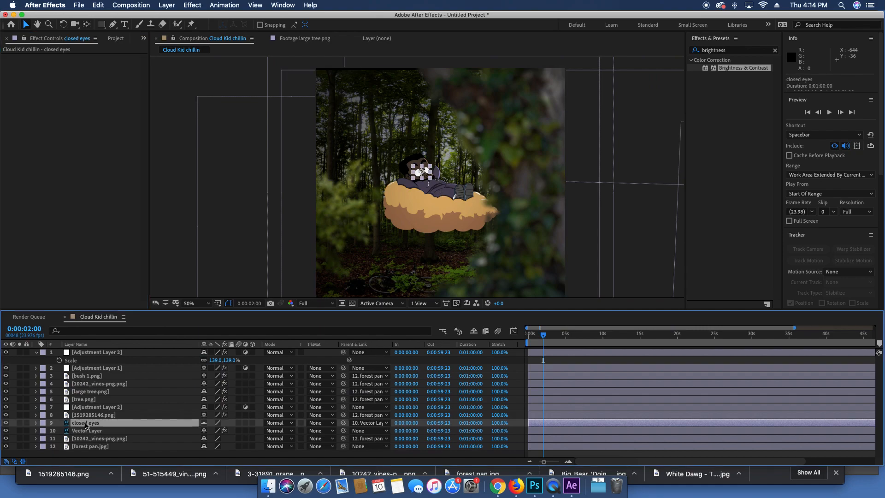
key("space")
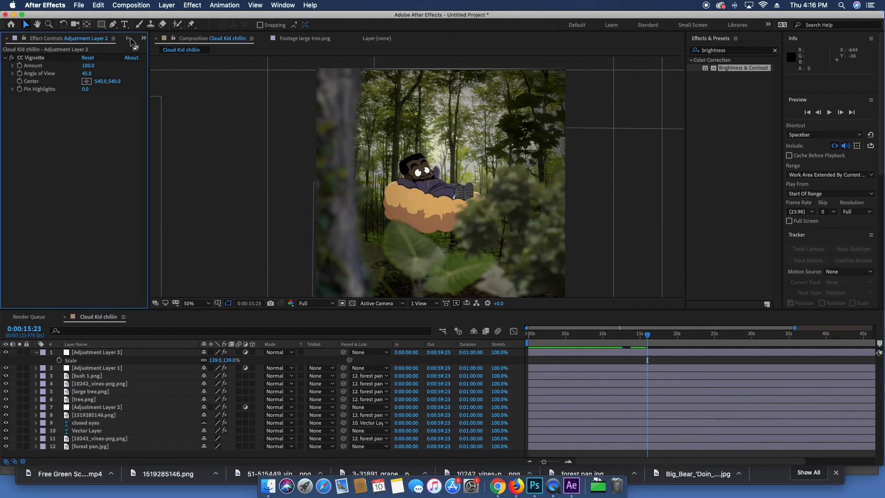
Step: Add the Flying Butterflies Green Screen Version.mp4 footage to the composition above all other layers
left_click(40, 216)
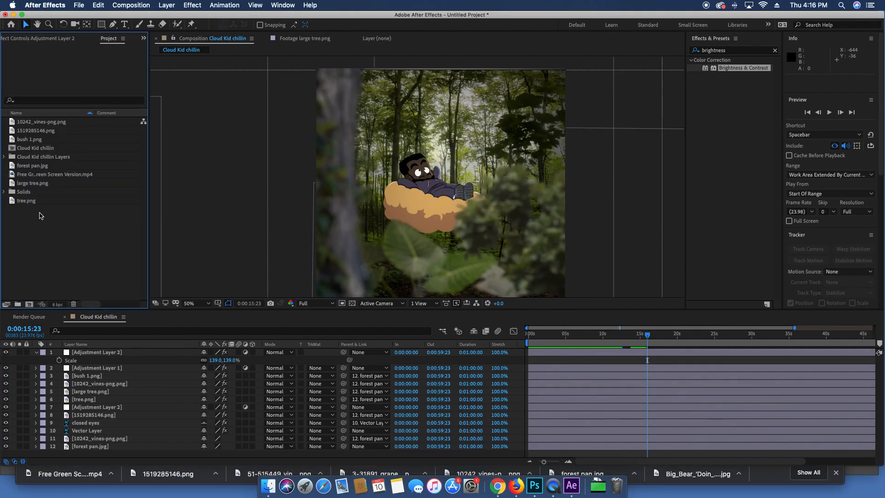
left_click(46, 176)
left_click_drag(47, 179, 92, 349)
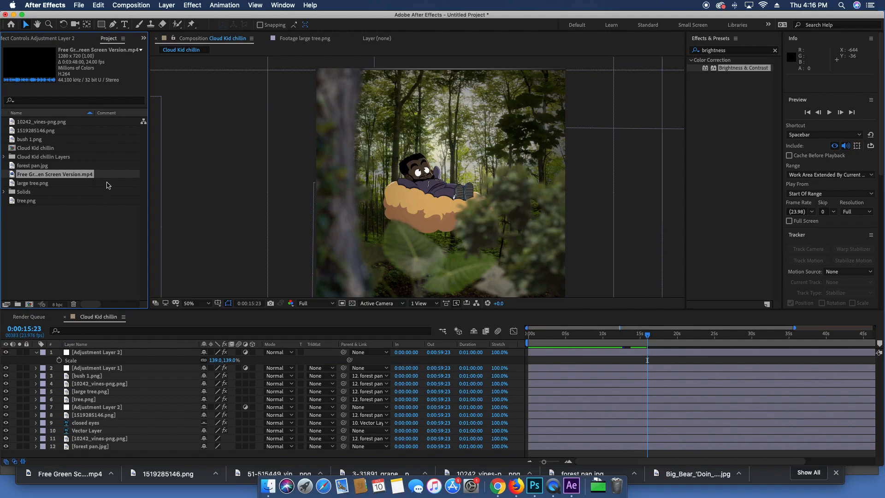
left_click_drag(88, 178, 109, 353)
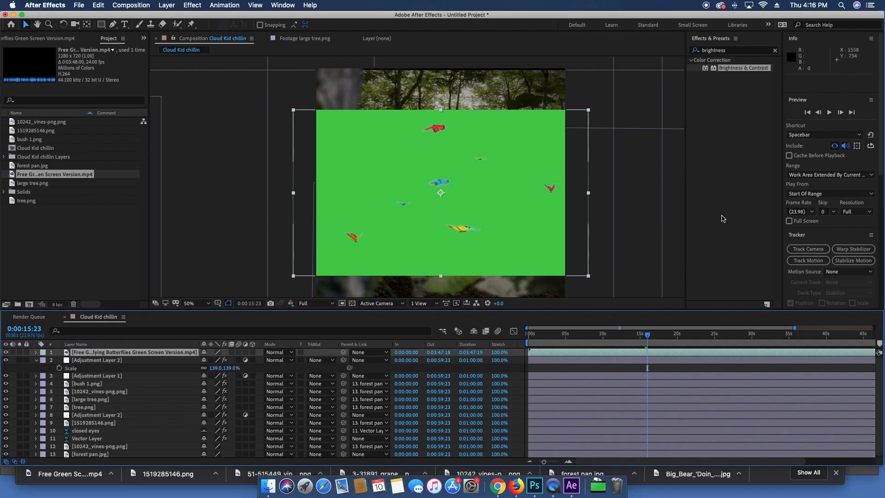
Step: Find the Keylight (1.2) effect and add it to the butterflies green screen layer
left_click(729, 51)
type("key")
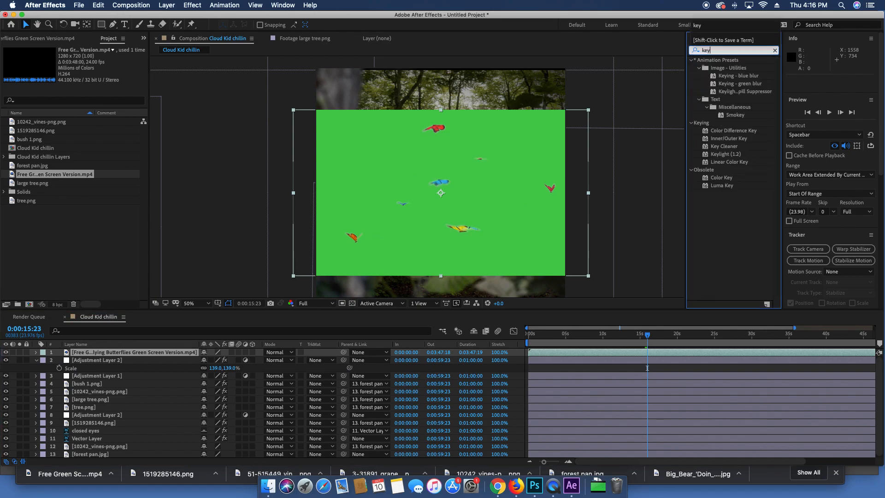
double_click(729, 155)
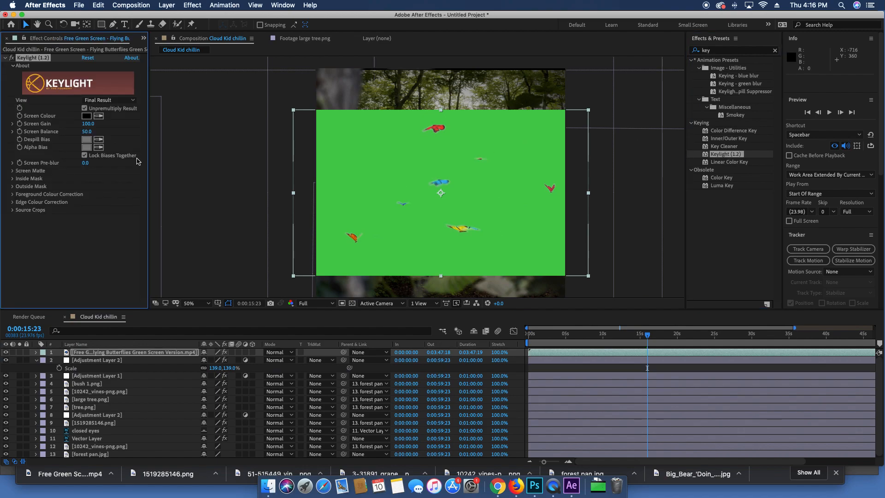
Step: Find the Curves effect and add it to the butterflies green screen layer
left_click(745, 52)
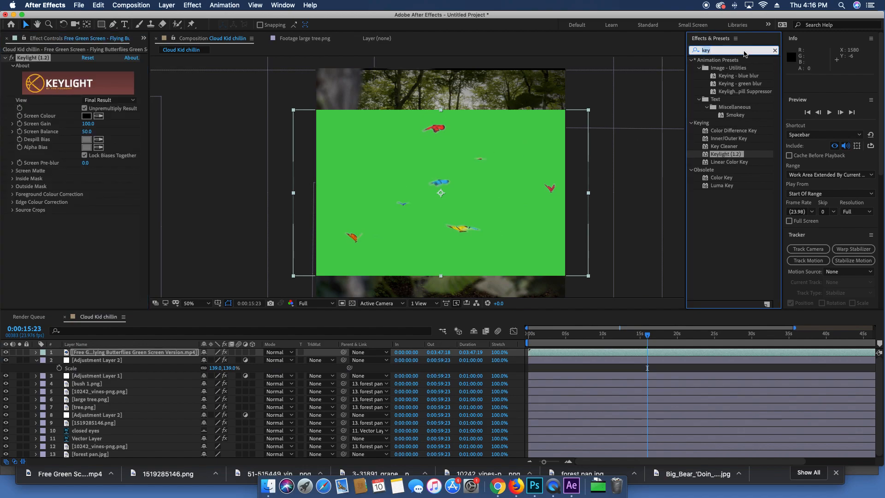
key("BackSpace")
key("BackSpace")
key("BackSpace")
type("brightness")
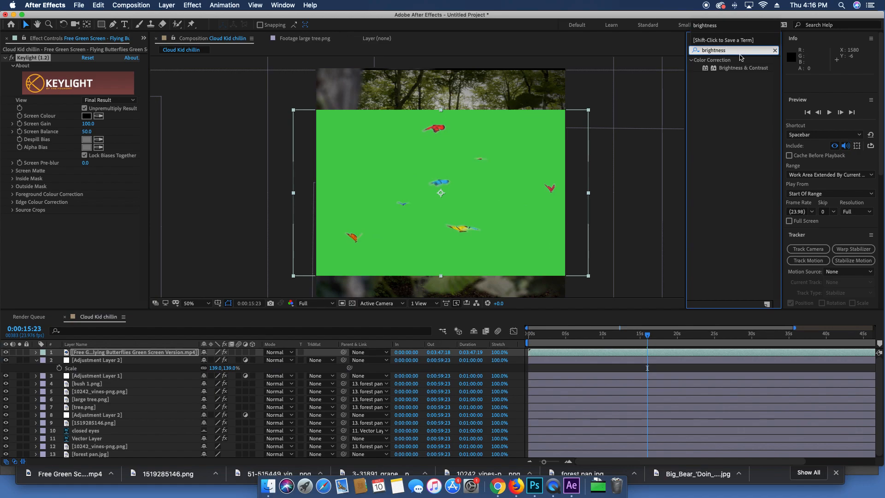
key("super+a")
type("curves")
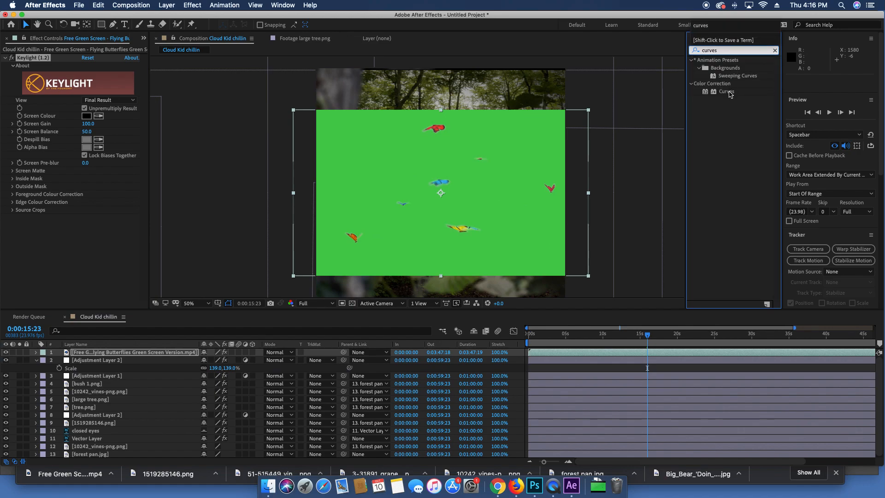
double_click(727, 92)
Step: Move Curves above Keylight (1.2) and pull the middle of its RGB curve slightly down to darken the butterflies footage
scroll(13, 120, "up", 5)
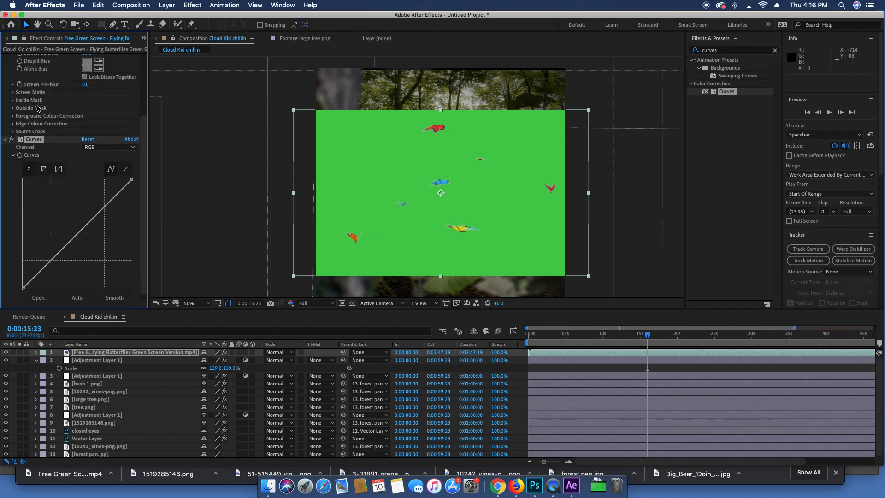
left_click(5, 58)
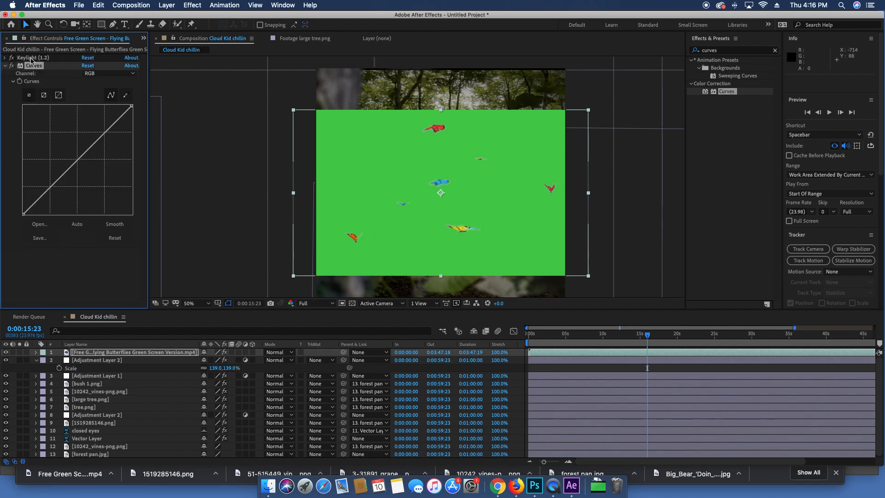
left_click(6, 66)
mouse_move(33, 65)
left_mouse_down()
mouse_move(33, 74)
mouse_move(19, 59)
left_mouse_up()
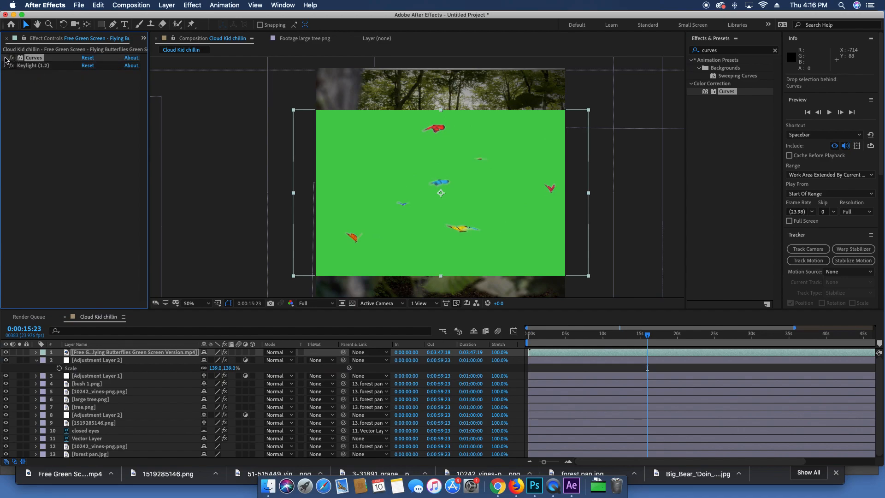
left_click(6, 59)
left_click_drag(81, 153, 84, 158)
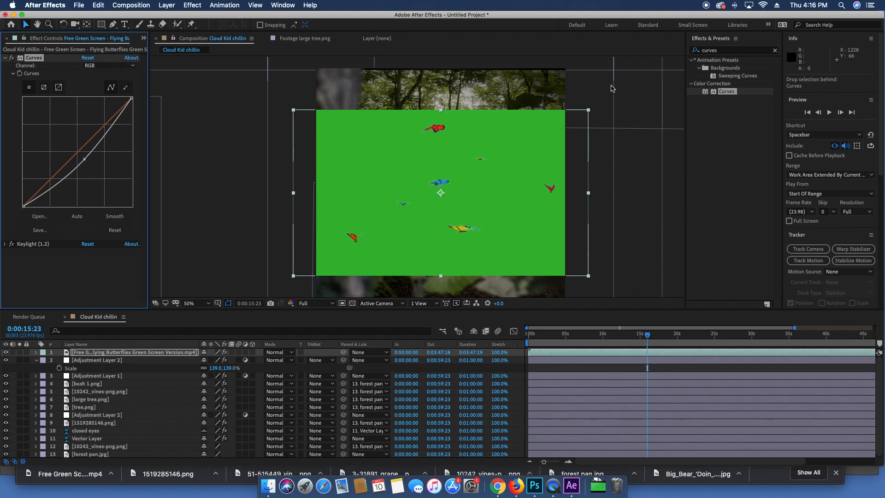
Step: Add Hue/Saturation to the butterflies layer and place it between Curves and Keylight (1.2)
left_click(744, 51)
type("hue")
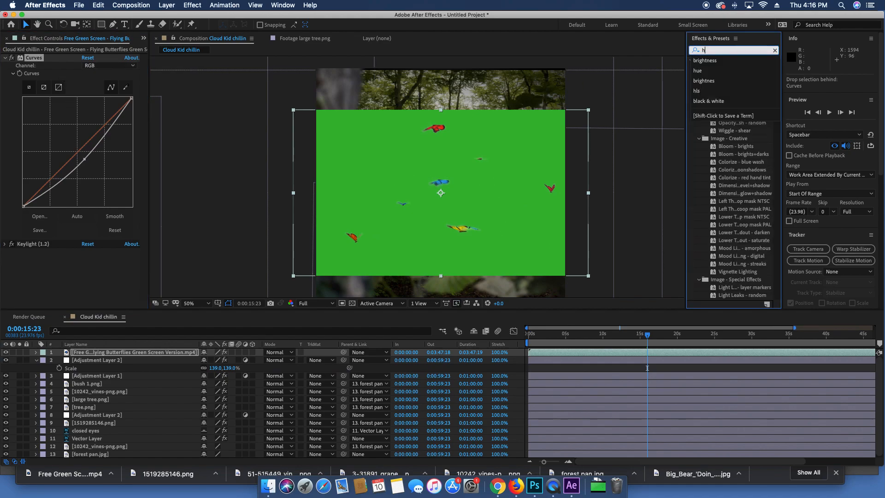
left_click_drag(729, 99, 3, 173)
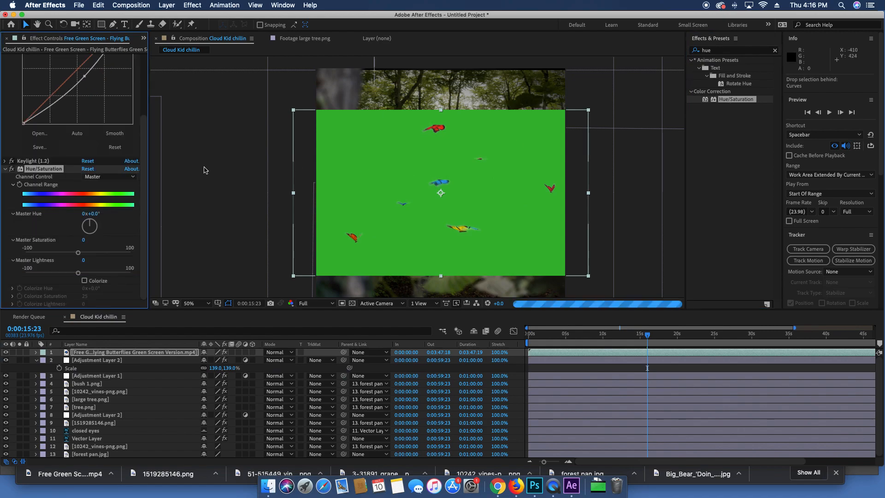
left_click(7, 170)
left_click_drag(42, 242, 45, 260)
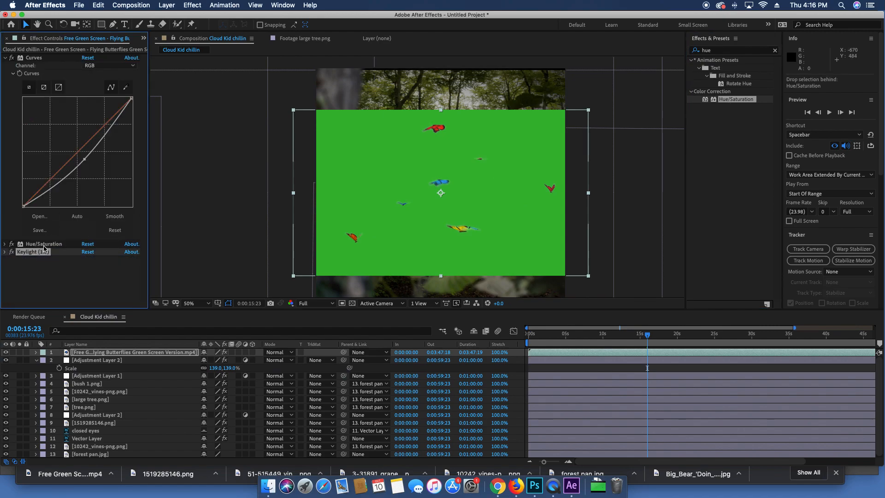
Step: In Hue/Saturation on the butterflies layer, set the Greens channel to a saturation of 24 and a lightness of -21
left_click(6, 244)
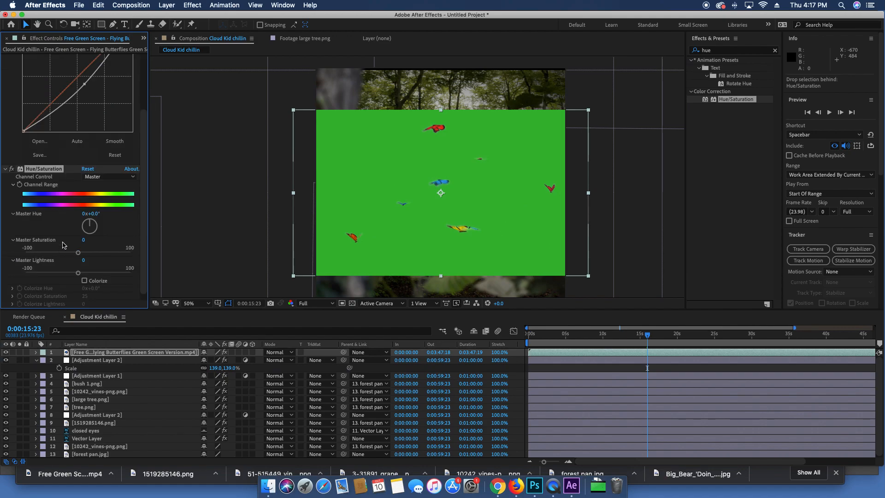
left_click(109, 177)
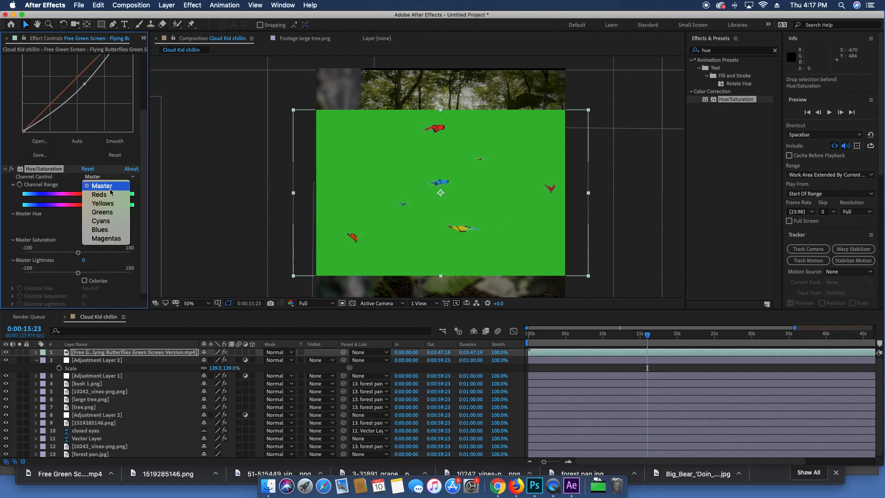
left_click(109, 212)
left_click_drag(84, 257, 69, 277)
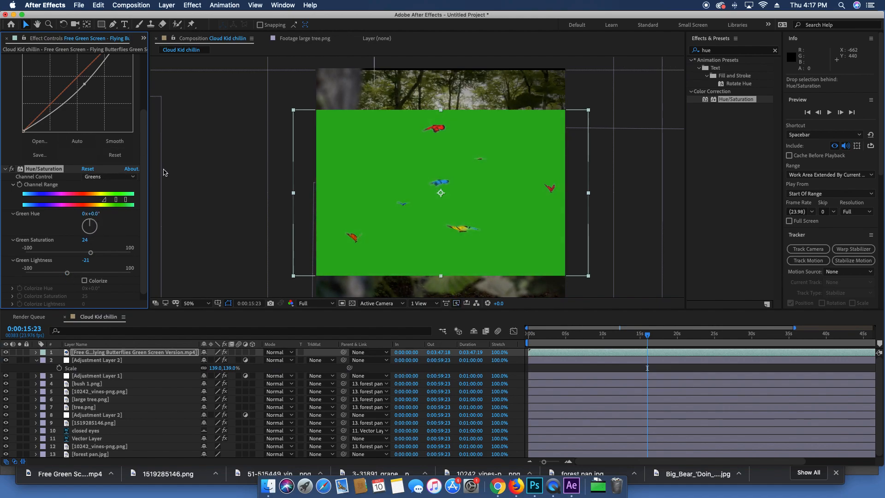
Step: Key out the green background of the butterflies footage by sampling it as Keylight's Screen Colour
scroll(107, 263, "down", 1)
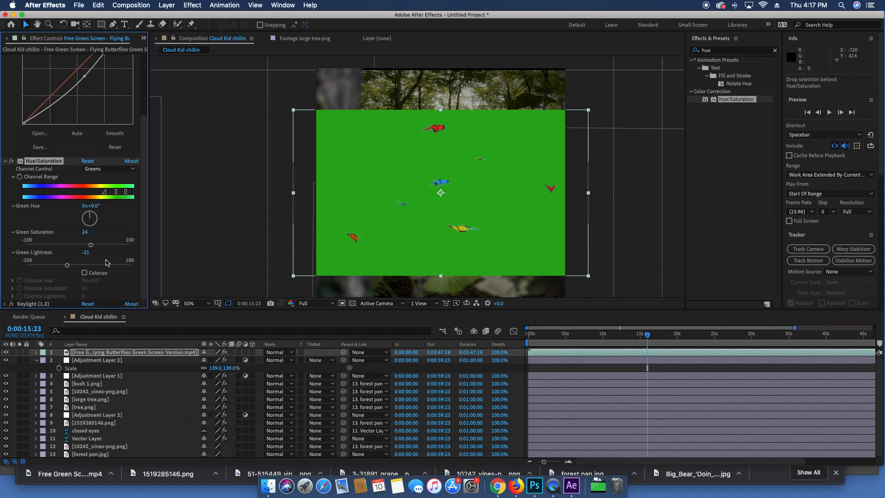
left_click(5, 304)
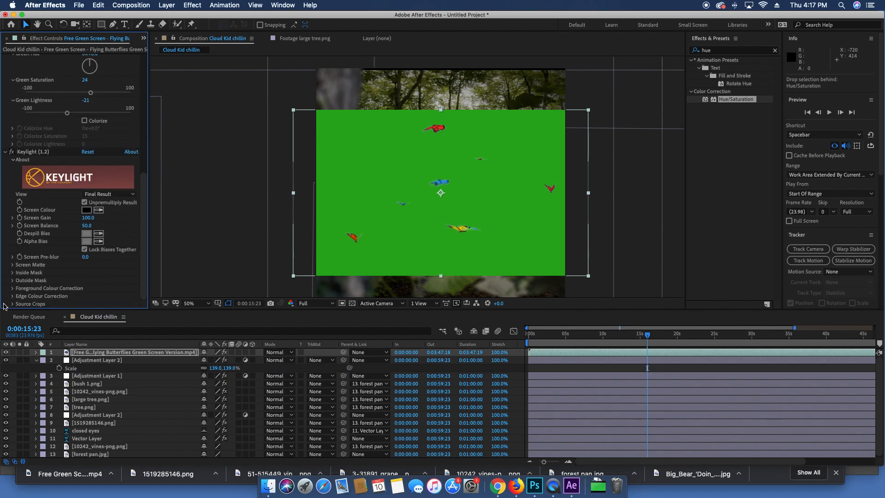
left_click(98, 210)
left_click(345, 180)
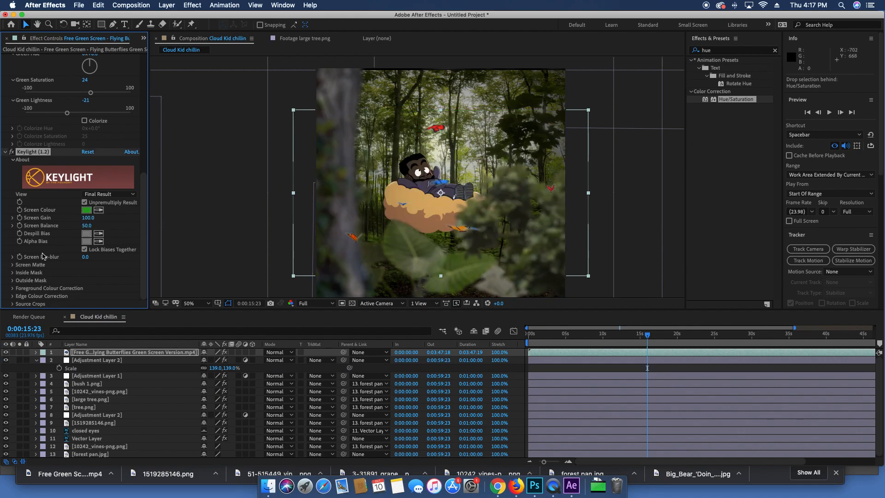
Step: Inspect the key in Keylight's Screen Matte view and return the view to Final Result
left_click(98, 194)
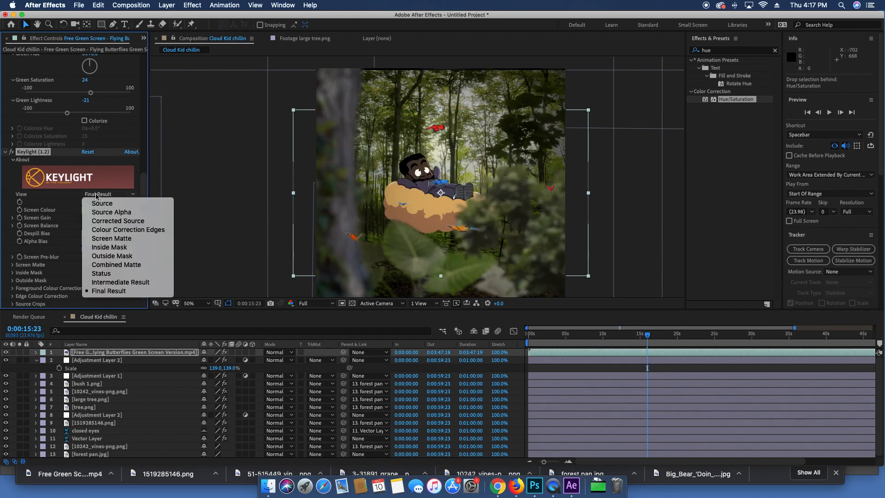
left_click(99, 238)
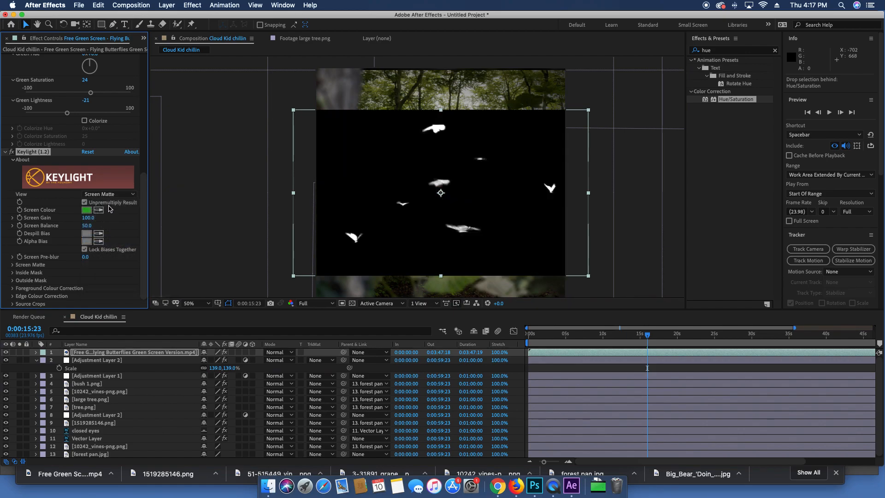
left_click(111, 195)
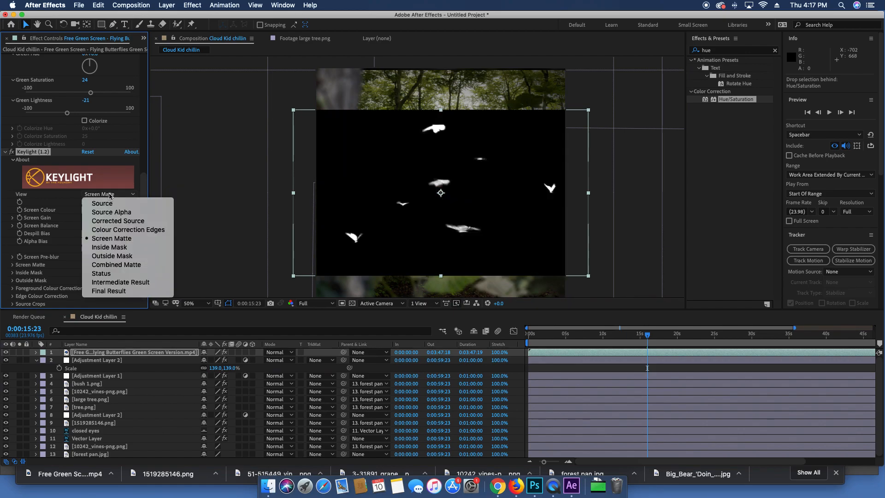
left_click(101, 291)
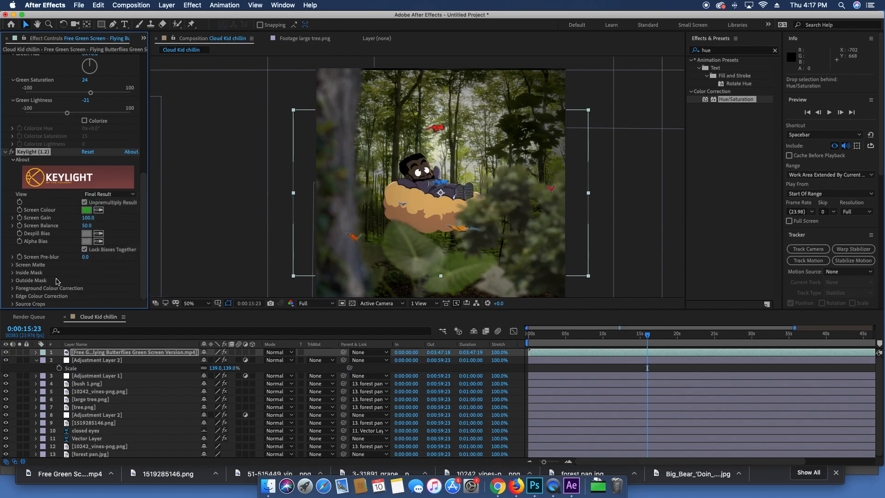
Step: Slightly raise Clip Black in Keylight's Screen Matte settings, and collapse the Keylight, Hue/Saturation and Curves effects
left_click(12, 265)
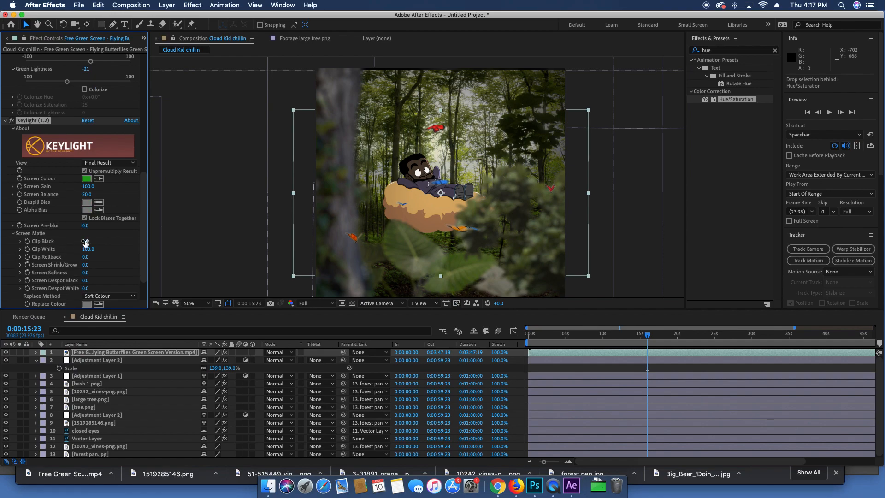
left_click_drag(89, 241, 98, 240)
left_click(7, 121)
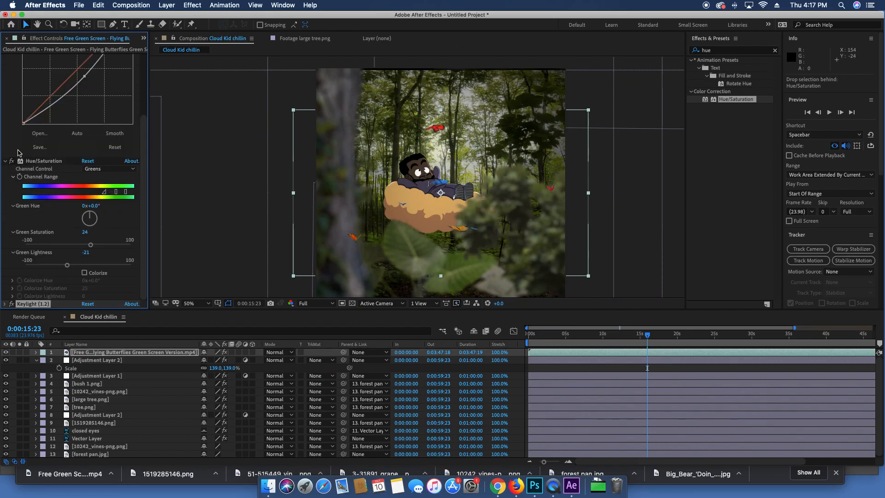
left_click(5, 161)
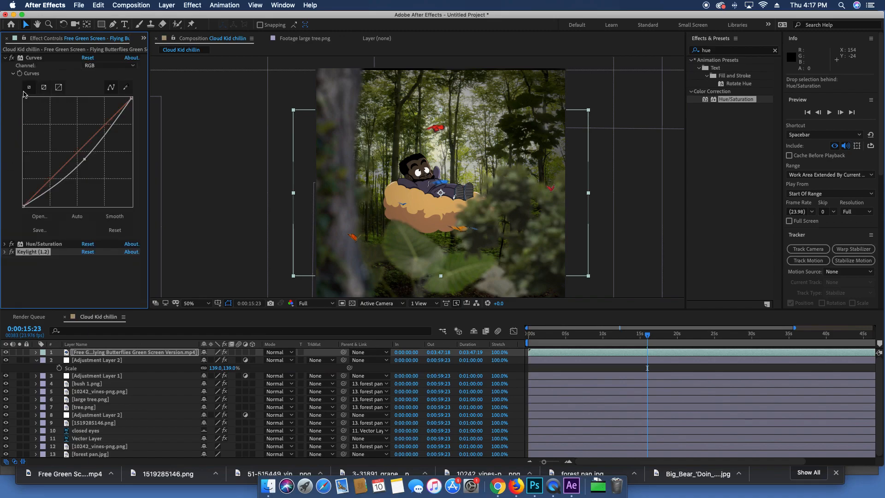
left_click(6, 58)
left_click(68, 138)
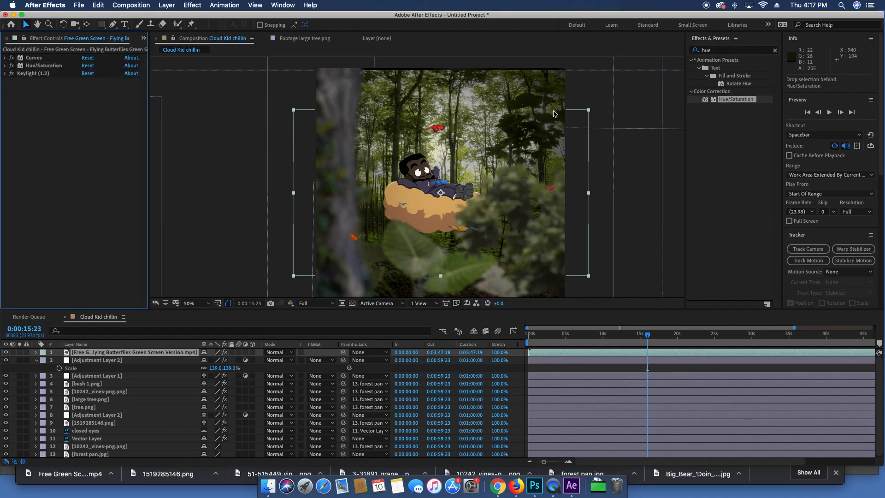
Step: Place the butterflies layer directly above 1519285146.png and make a duplicate of it that starts at -0:00:37:20
left_click_drag(718, 50, 110, 422)
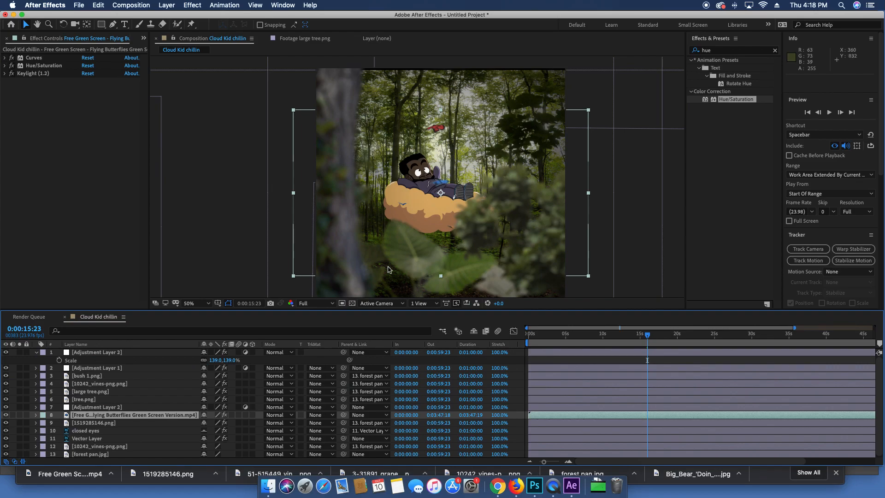
key("super+d")
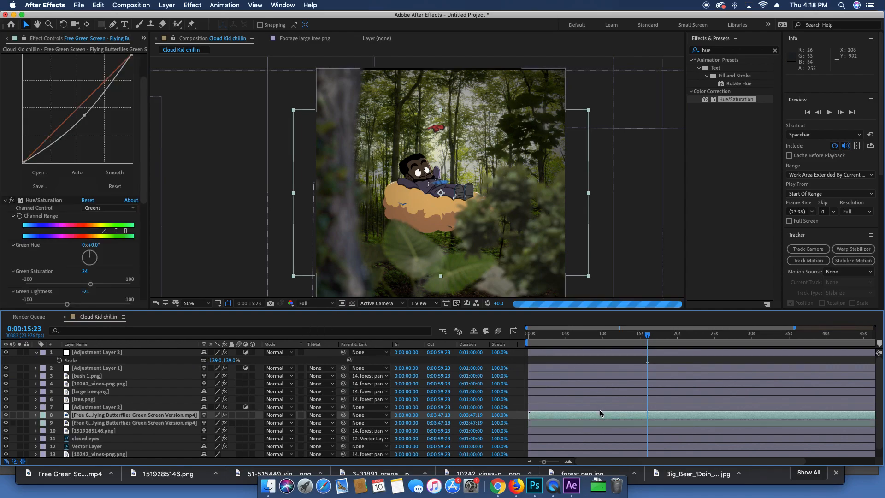
left_click_drag(602, 415, 331, 416)
Step: Move the duplicated butterflies layer directly beneath Adjustment Layer 1 and scale it to 143%
left_click_drag(95, 417, 99, 372)
key("s")
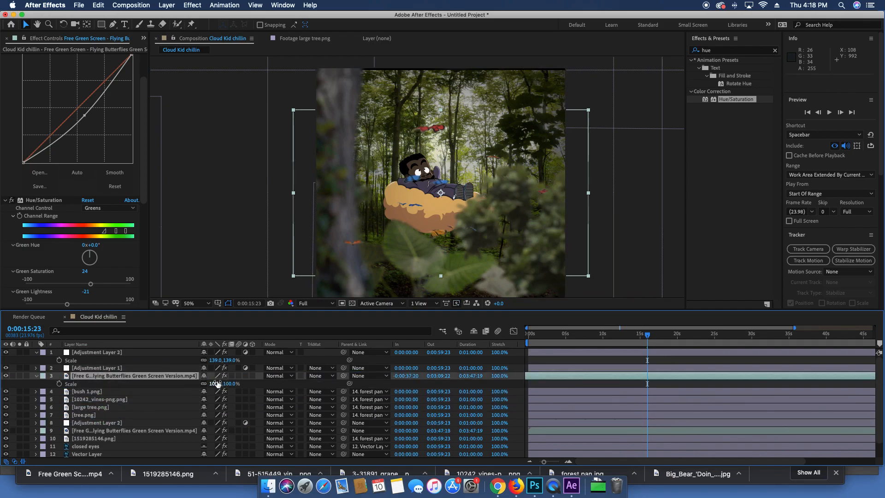
left_click_drag(217, 383, 241, 388)
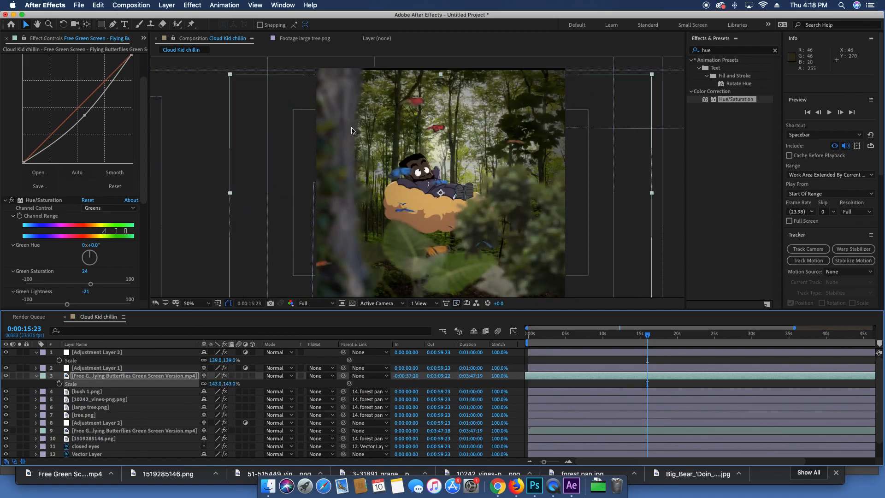
Step: Add Camera Lens Blur with a Blur Radius of 8 to the enlarged butterflies layer and preview the animation
left_click(192, 5)
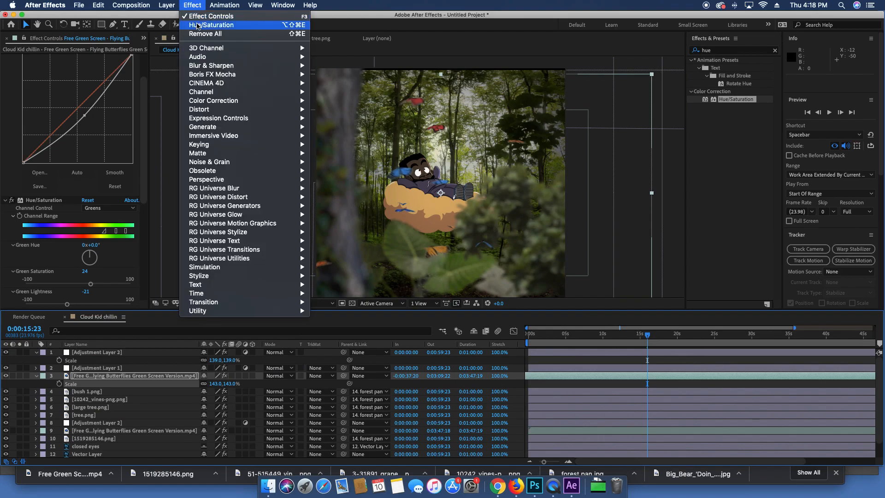
mouse_move(218, 51)
mouse_move(267, 66)
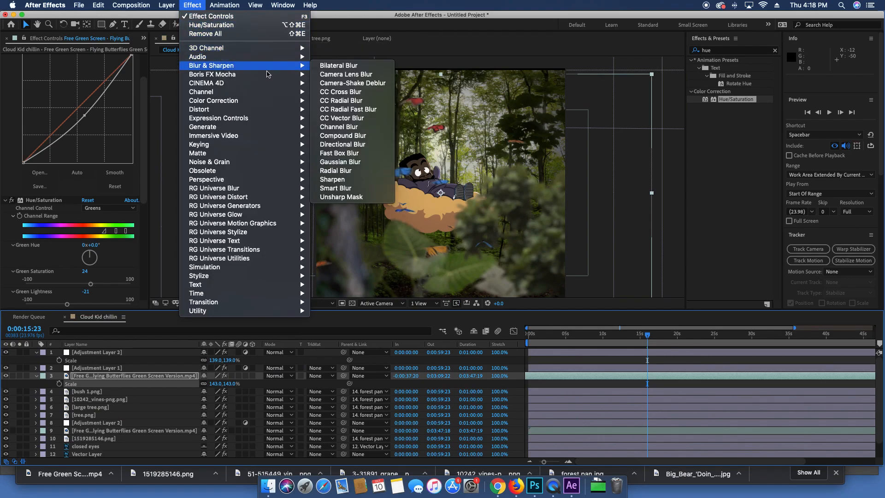
left_click(346, 74)
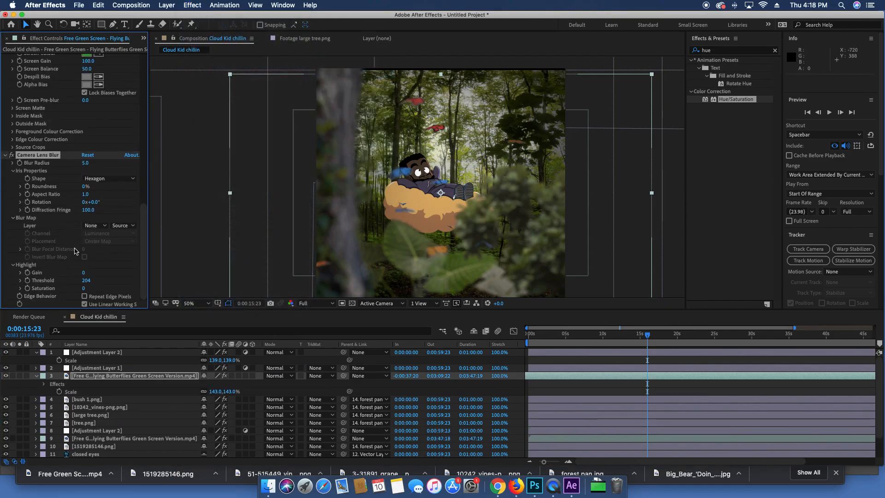
left_click(87, 163)
type("8")
key("Return")
key("space")
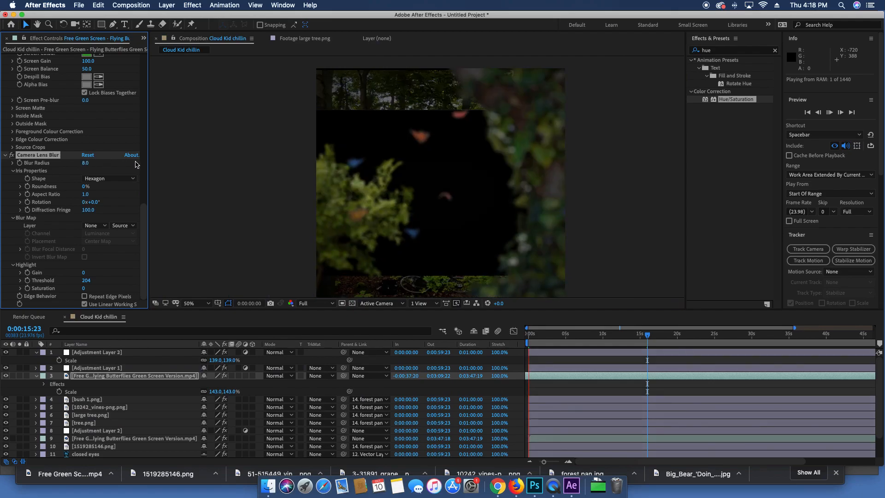
key("space")
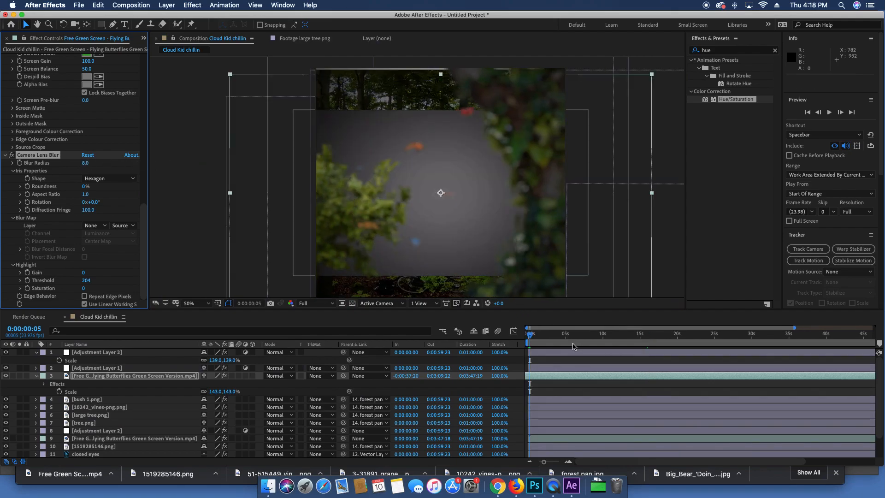
Step: Trim the butterflies layer above 1519285146.png to last 0:03:42:08 from 0:00:00:00, and preview the composition
mouse_move(531, 442)
left_mouse_down()
mouse_move(575, 442)
mouse_move(548, 443)
left_mouse_up()
key("space")
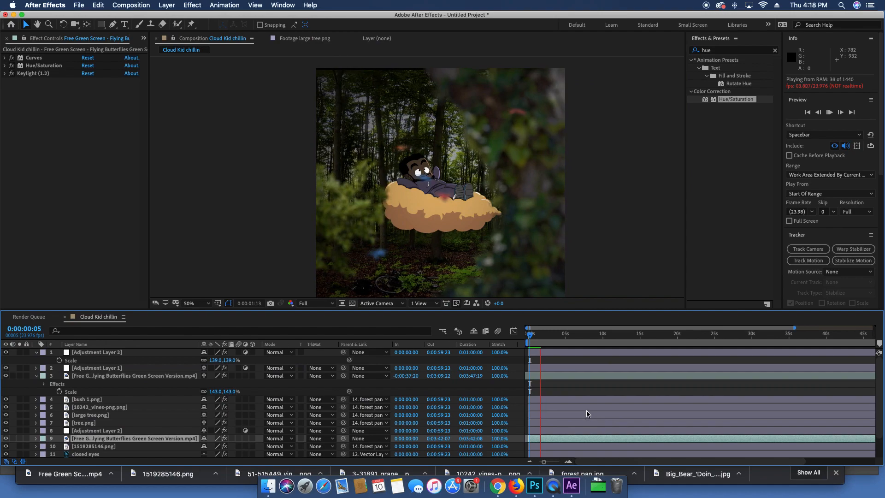
key("space")
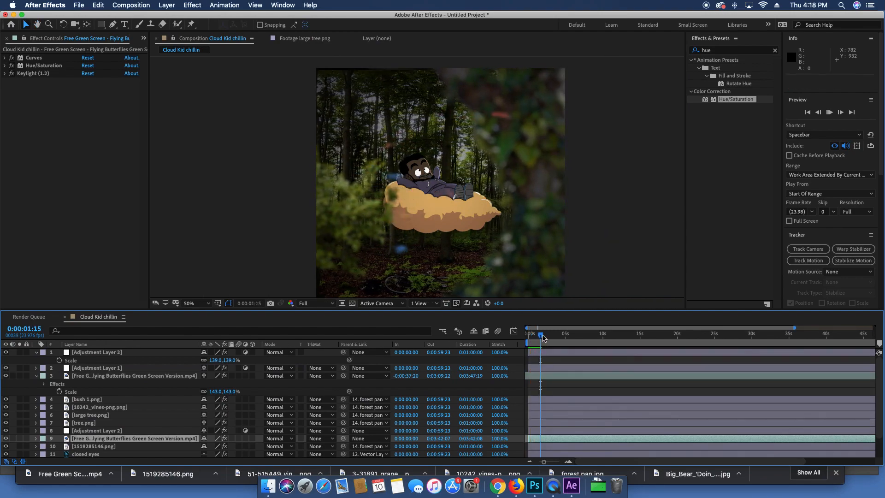
left_click(570, 336)
left_click_drag(569, 336, 606, 335)
key("space")
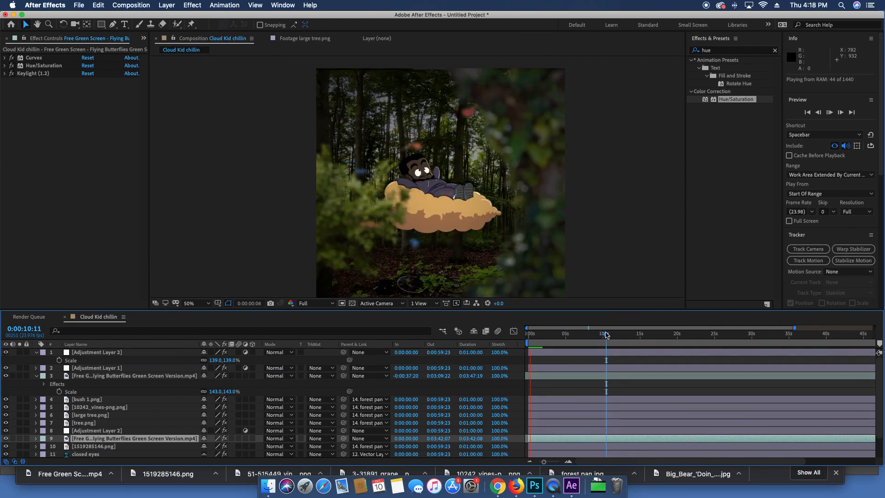
key("space")
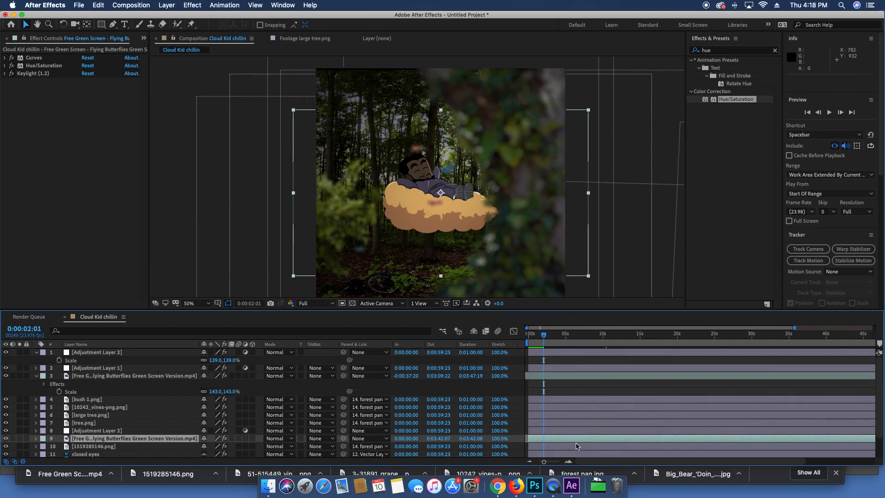
Step: Shift the butterflies layer above 1519285146.png earlier so that it starts at -0:00:14:16, and preview it
left_click_drag(576, 443, 464, 443)
key("space")
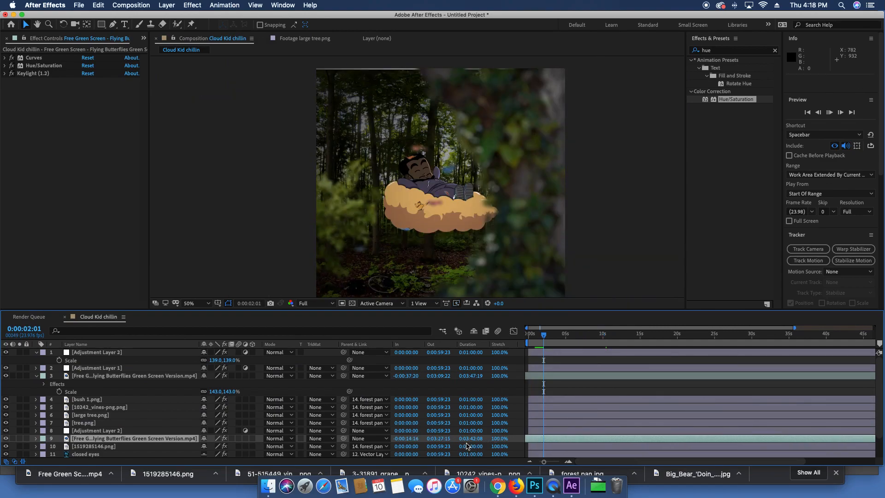
key("space")
Step: Try scaling the butterflies layer above 1519285146.png to 151%, preview it, and undo the scaling
key("s")
left_click_drag(213, 446, 249, 456)
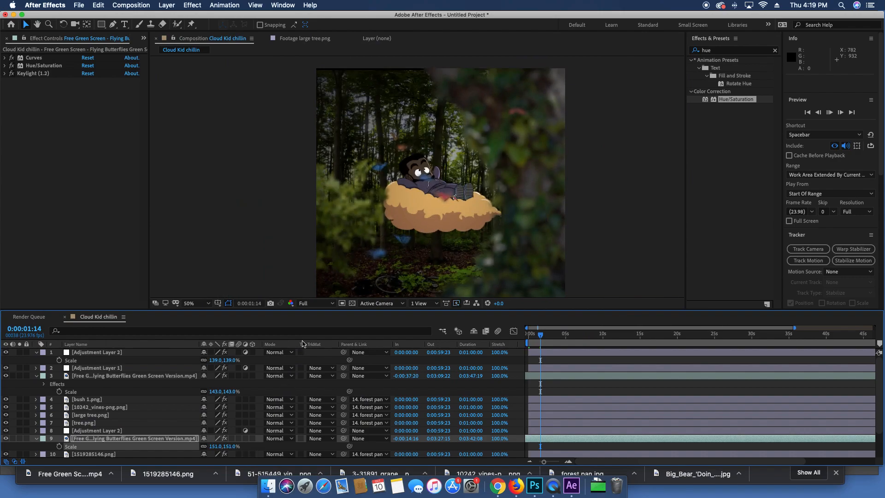
key("space")
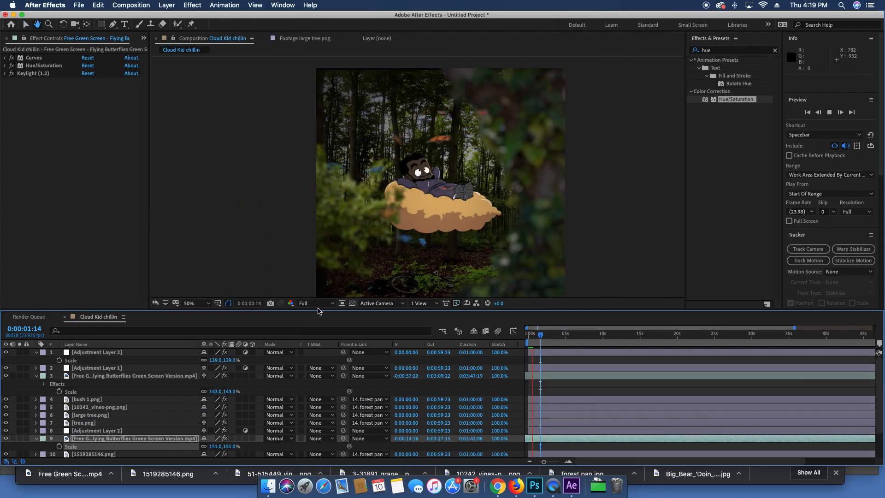
key("super+z")
Step: Move the unblurred butterflies layer up and left so its butterflies fly beside the character's head, and preview the animation
key("space")
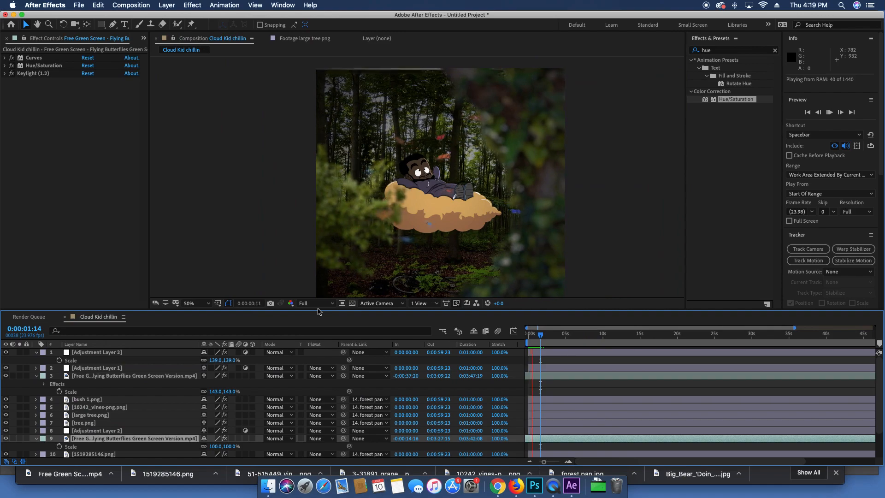
key("space")
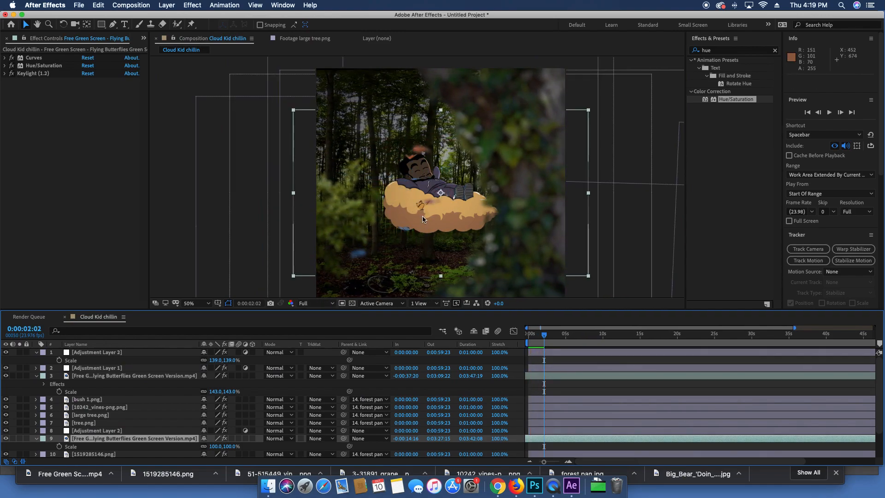
left_click(422, 177)
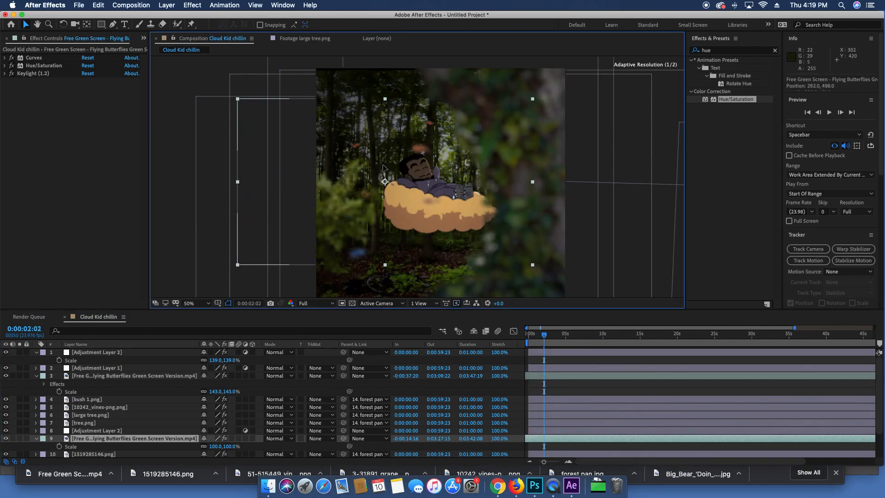
key("space")
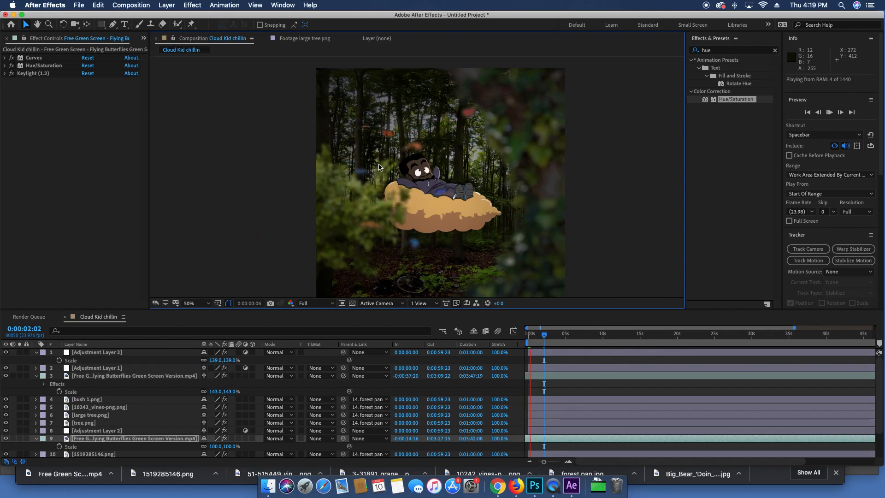
key("space")
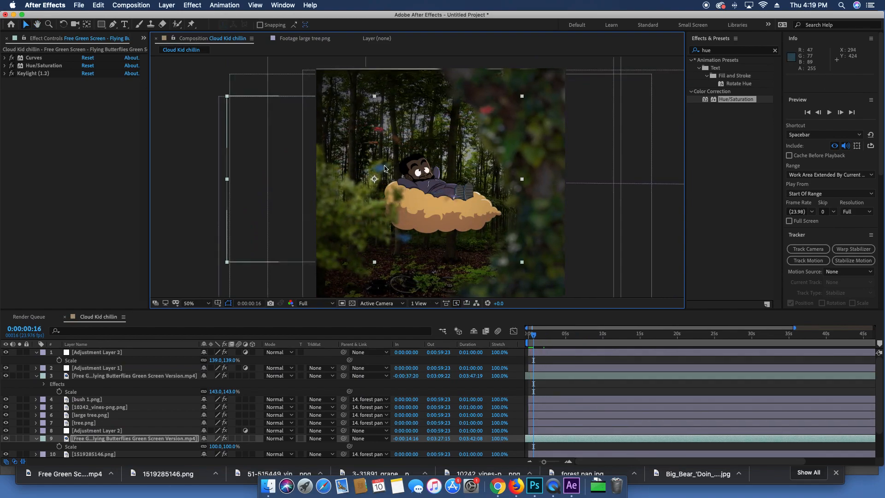
Step: Duplicate the butterflies layer above 1519285146.png, move the copy up and right to about 990, 26, and preview the composition
key("super+d")
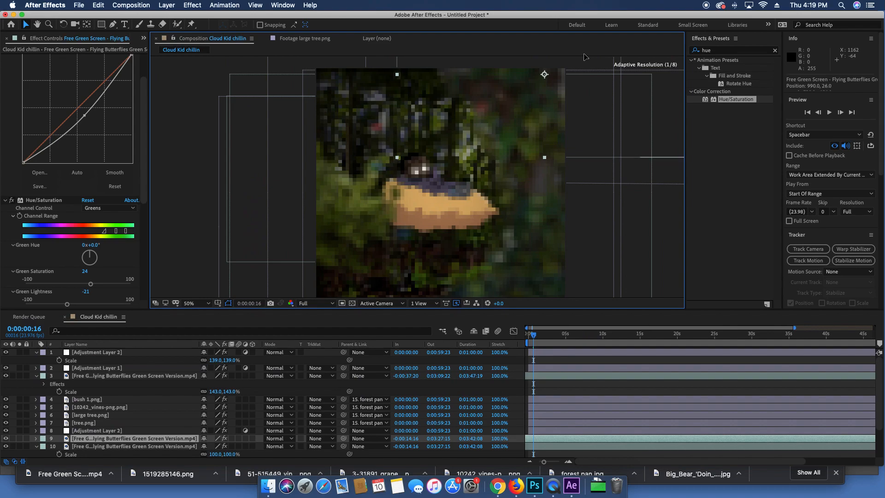
left_click(335, 152)
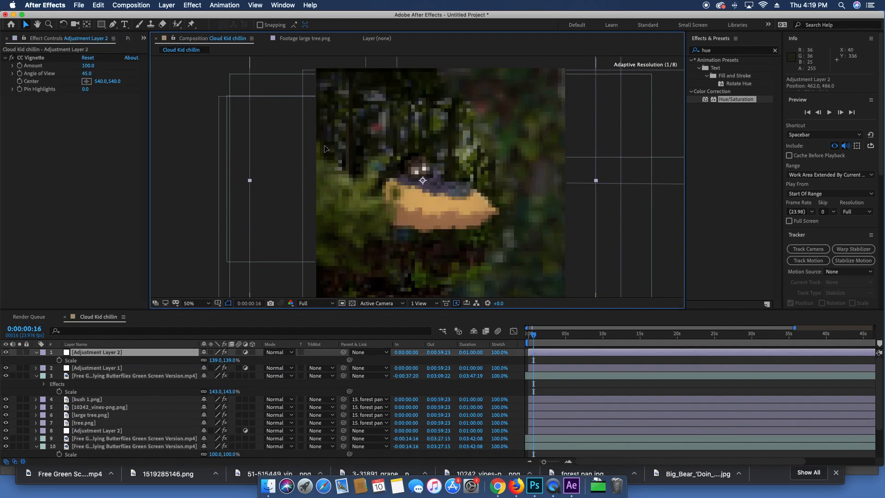
key("space")
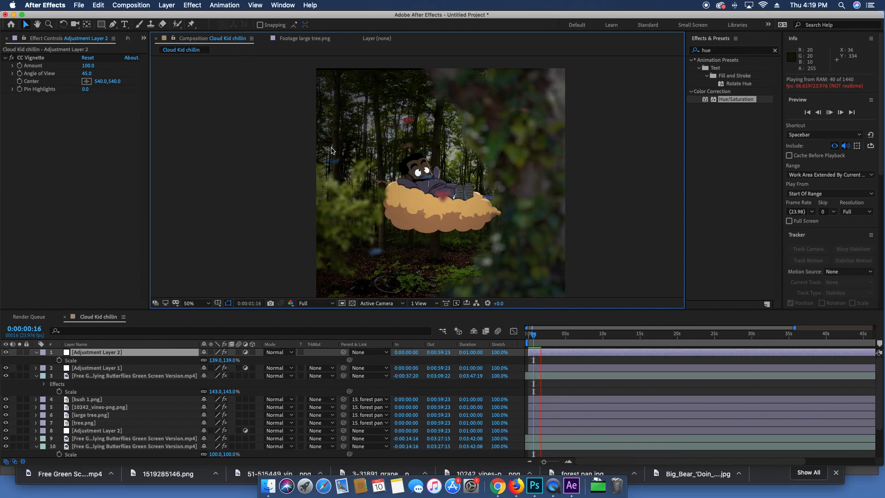
Step: Collapse the expanded properties of the adjustment and butterflies layers in the timeline
left_click(36, 352)
left_click(37, 368)
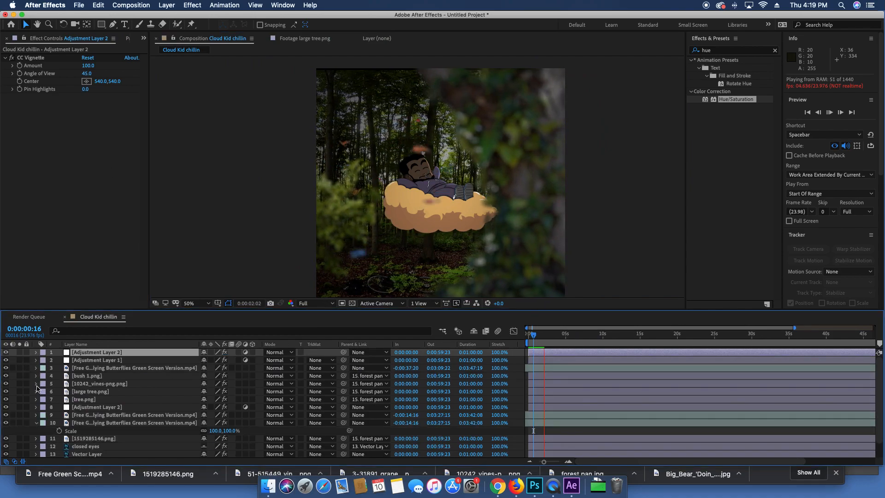
left_click(36, 423)
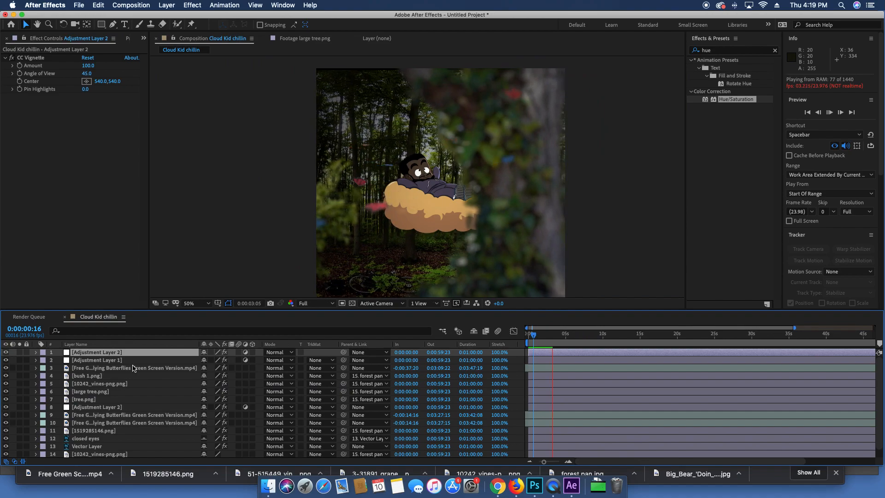
Step: Add a Noise effect to the topmost Adjustment Layer 2 and set its amount of noise to 10%
left_click(97, 228)
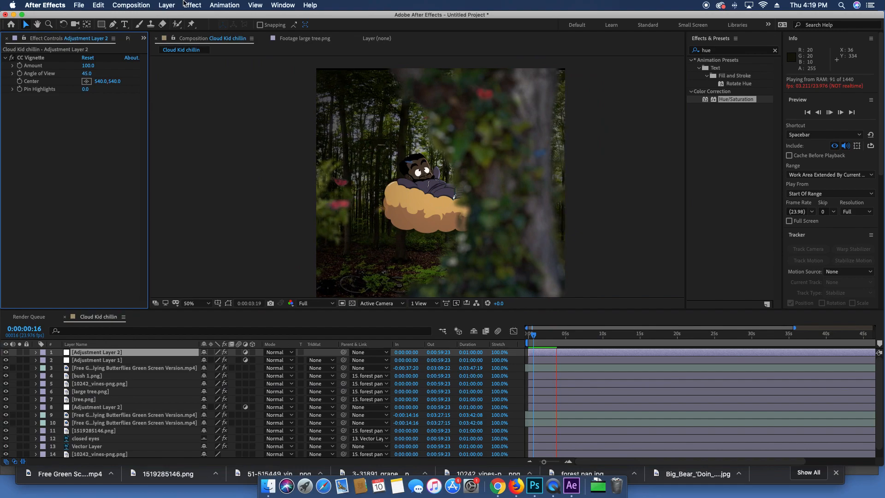
left_click(185, 5)
mouse_move(229, 103)
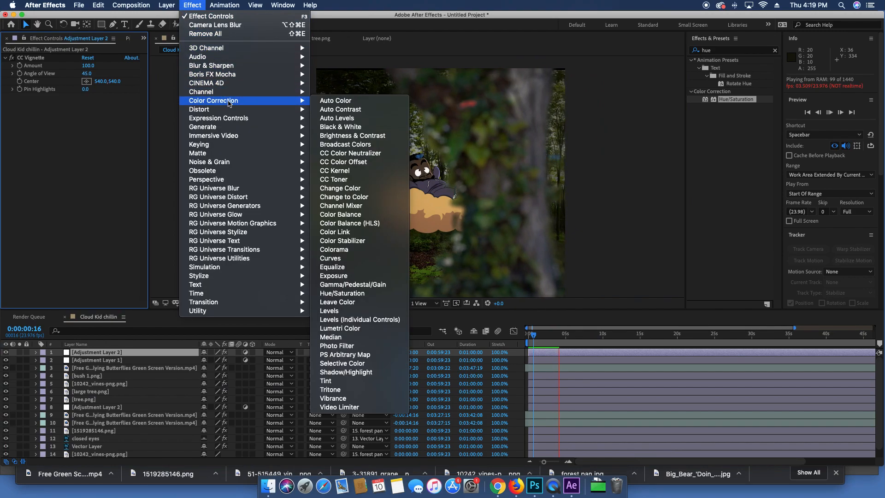
mouse_move(239, 156)
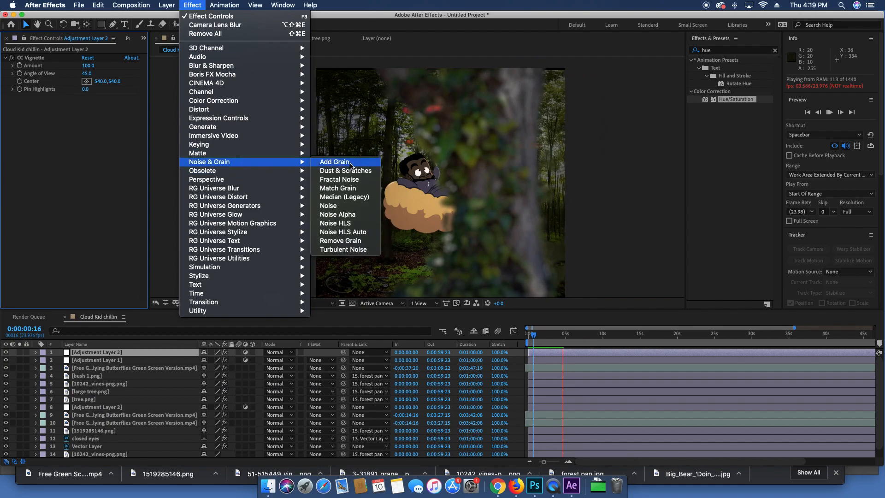
left_click(334, 206)
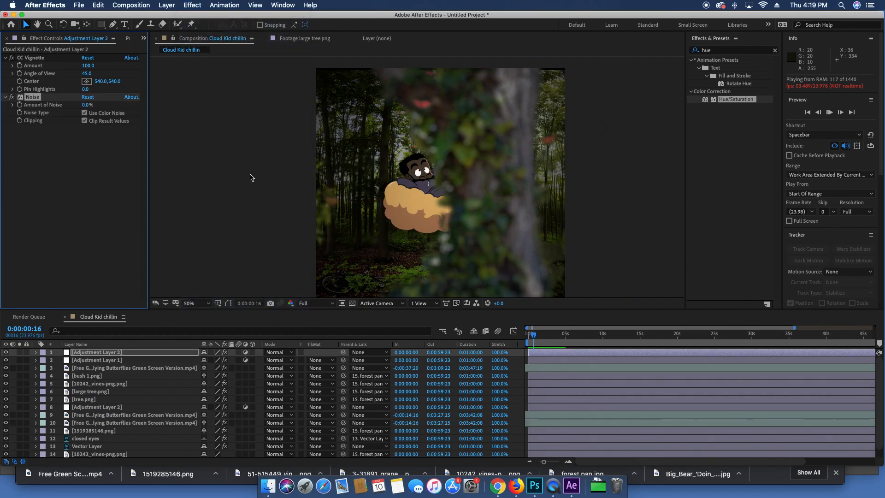
left_click(87, 105)
type("10")
key("Return")
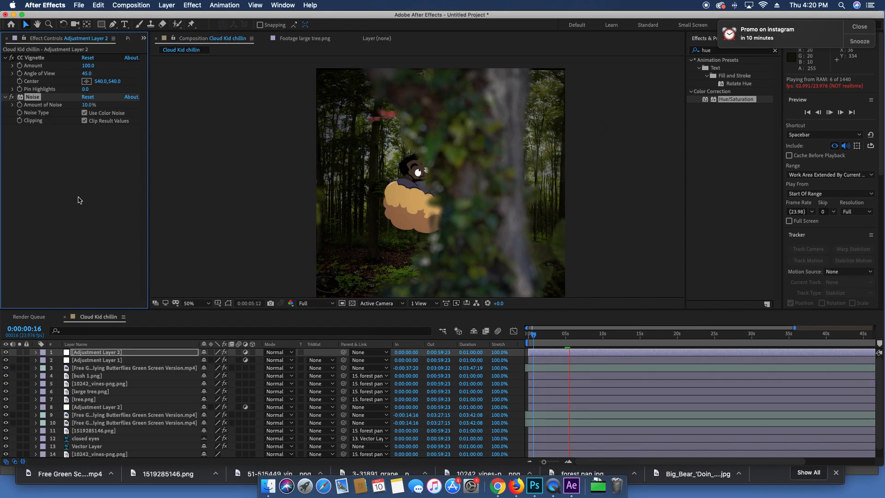
Step: Check the noisy image at several frames and preview the whole composition from 0:00:00:00
left_click(79, 200)
left_click_drag(549, 339, 542, 340)
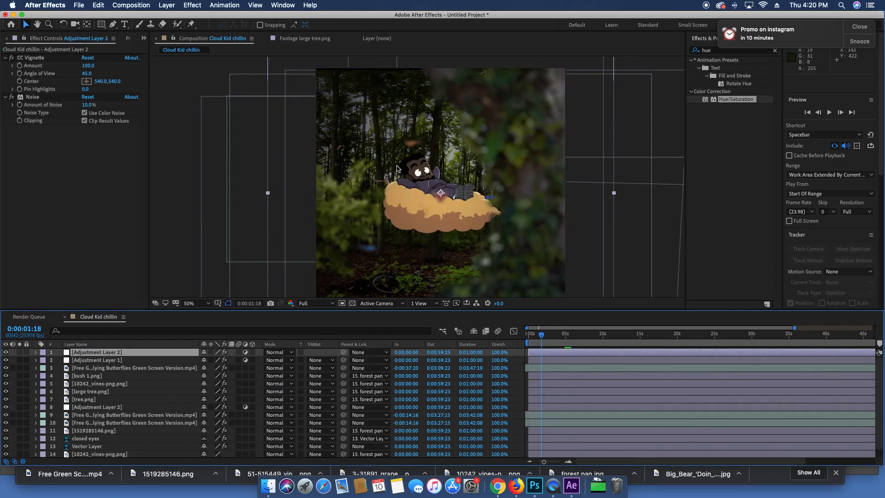
scroll(396, 169, "up", 2)
scroll(396, 168, "down", 2)
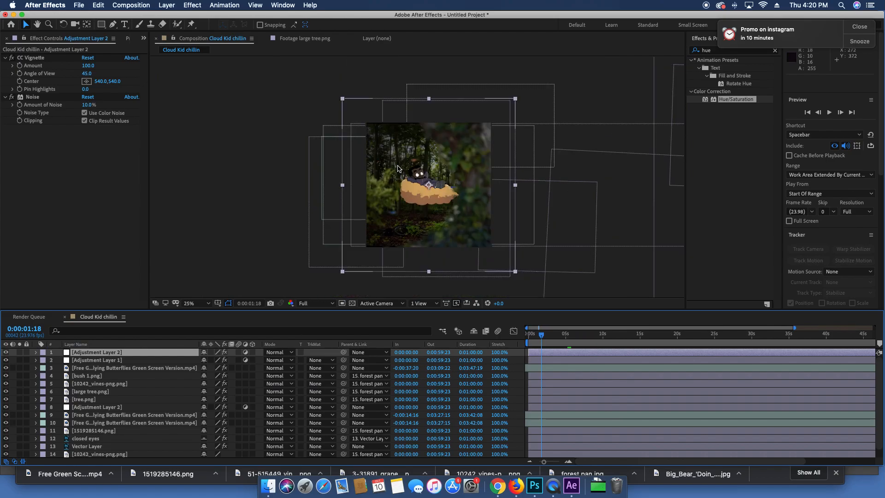
left_click_drag(551, 333, 626, 337)
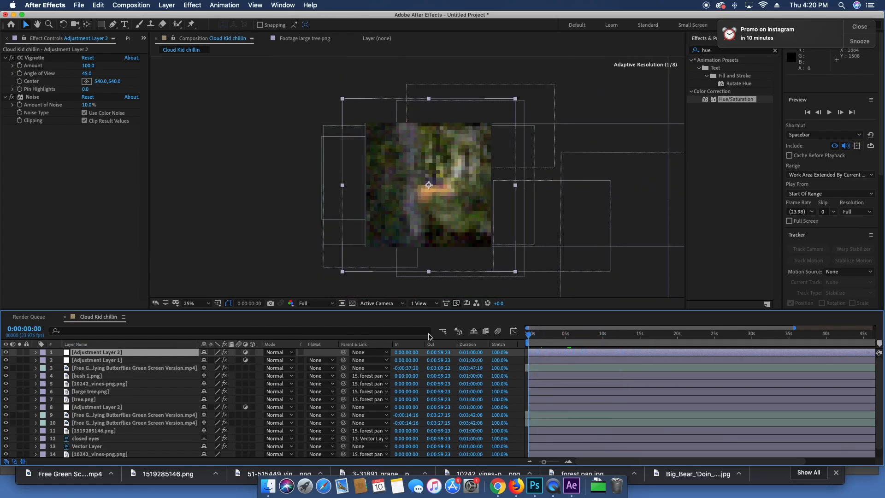
key("space")
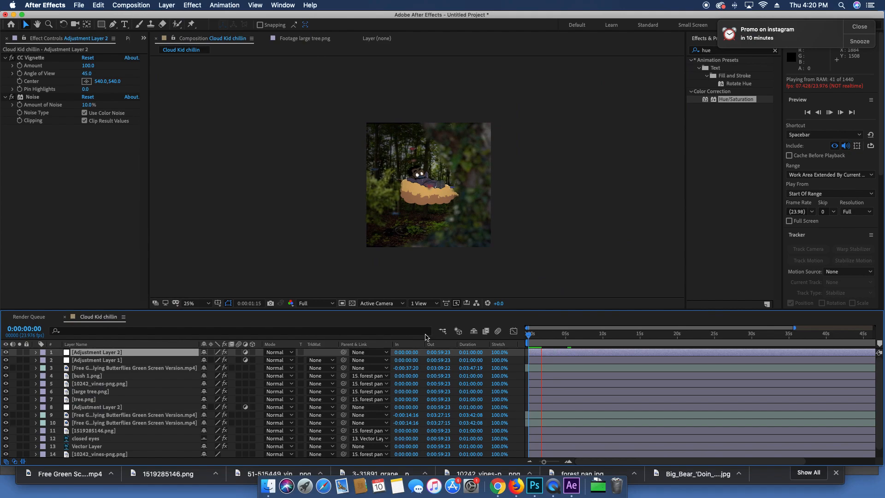
Step: Move the foreground butterflies layer above bush 1.png down to about 484, 1064, below the character, and preview the animation
left_click(541, 367)
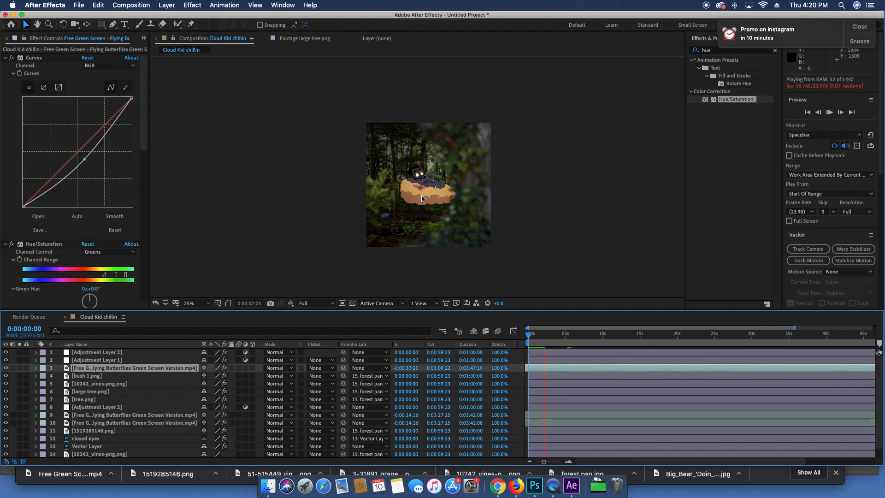
left_click_drag(461, 187, 420, 240)
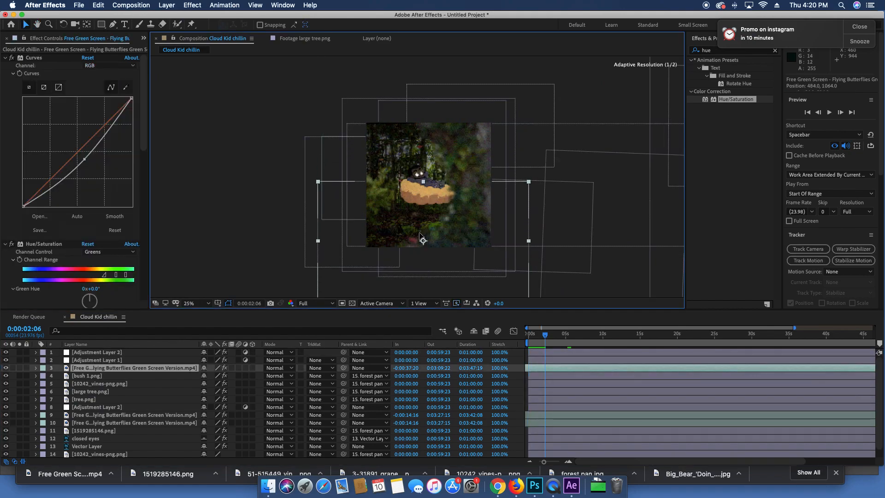
key("space")
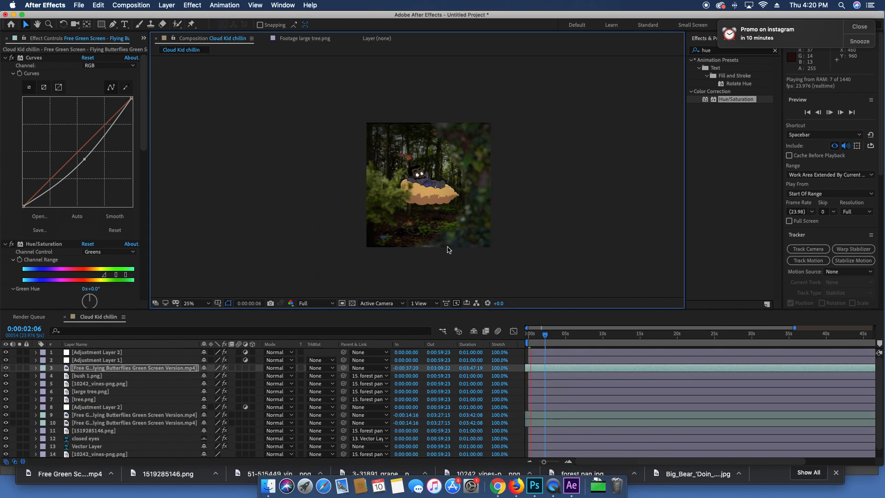